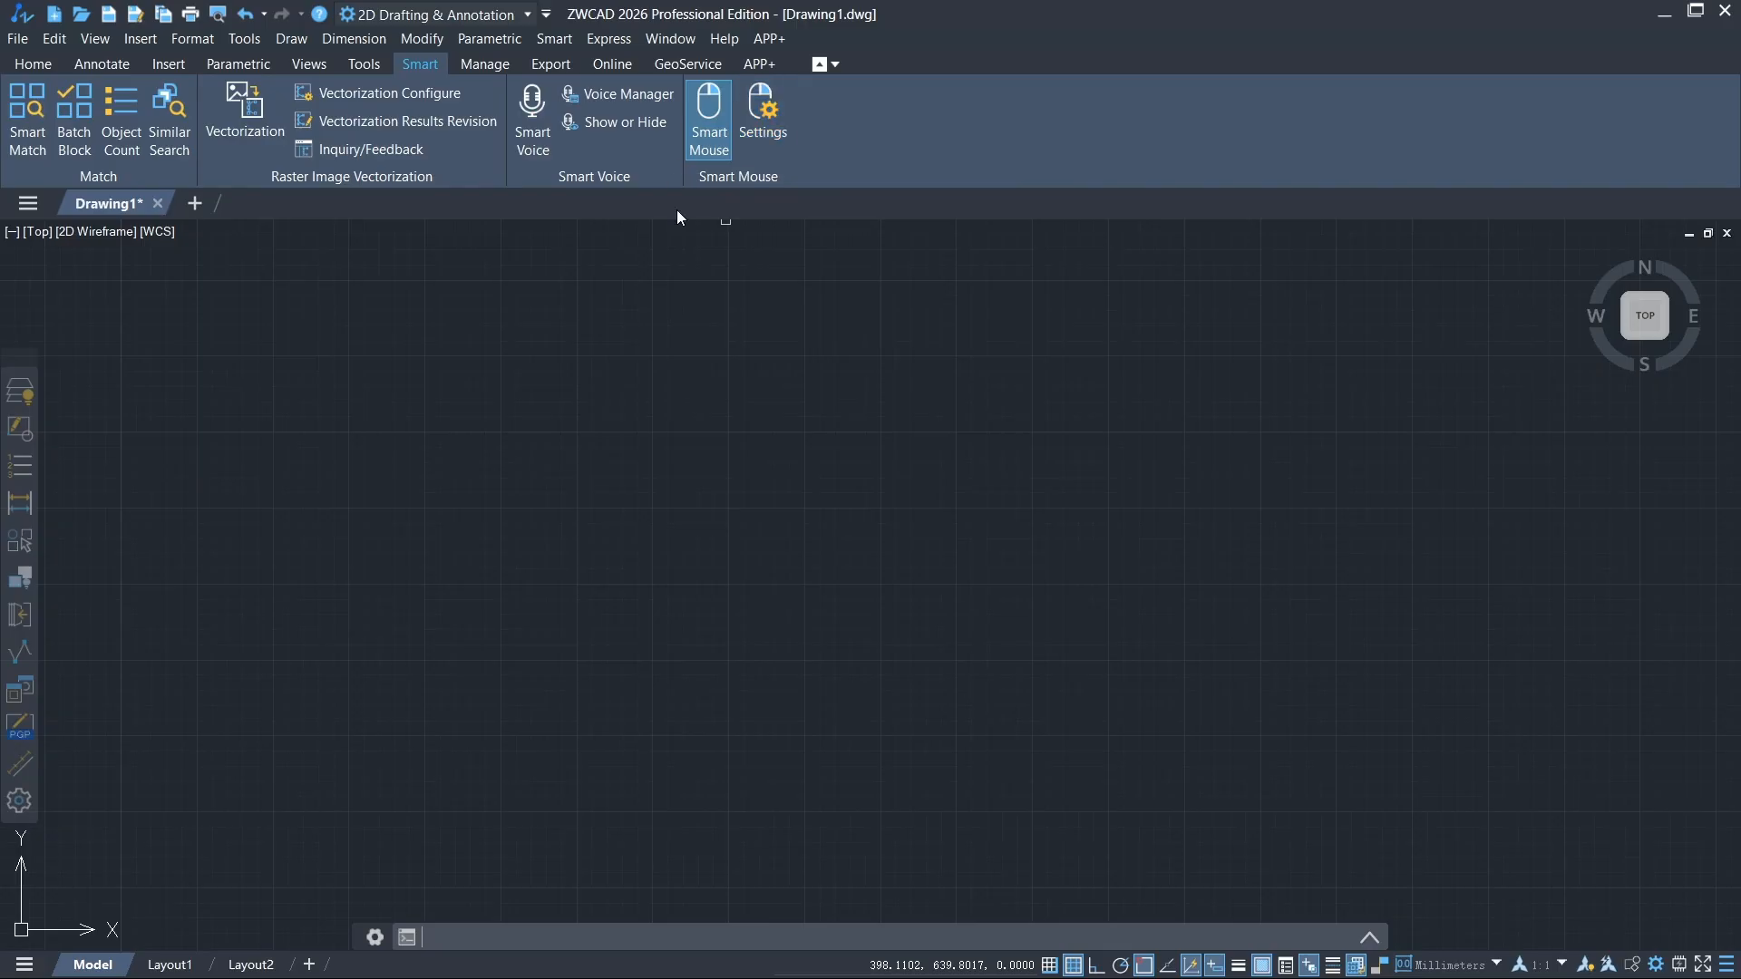
pyautogui.write('sma')
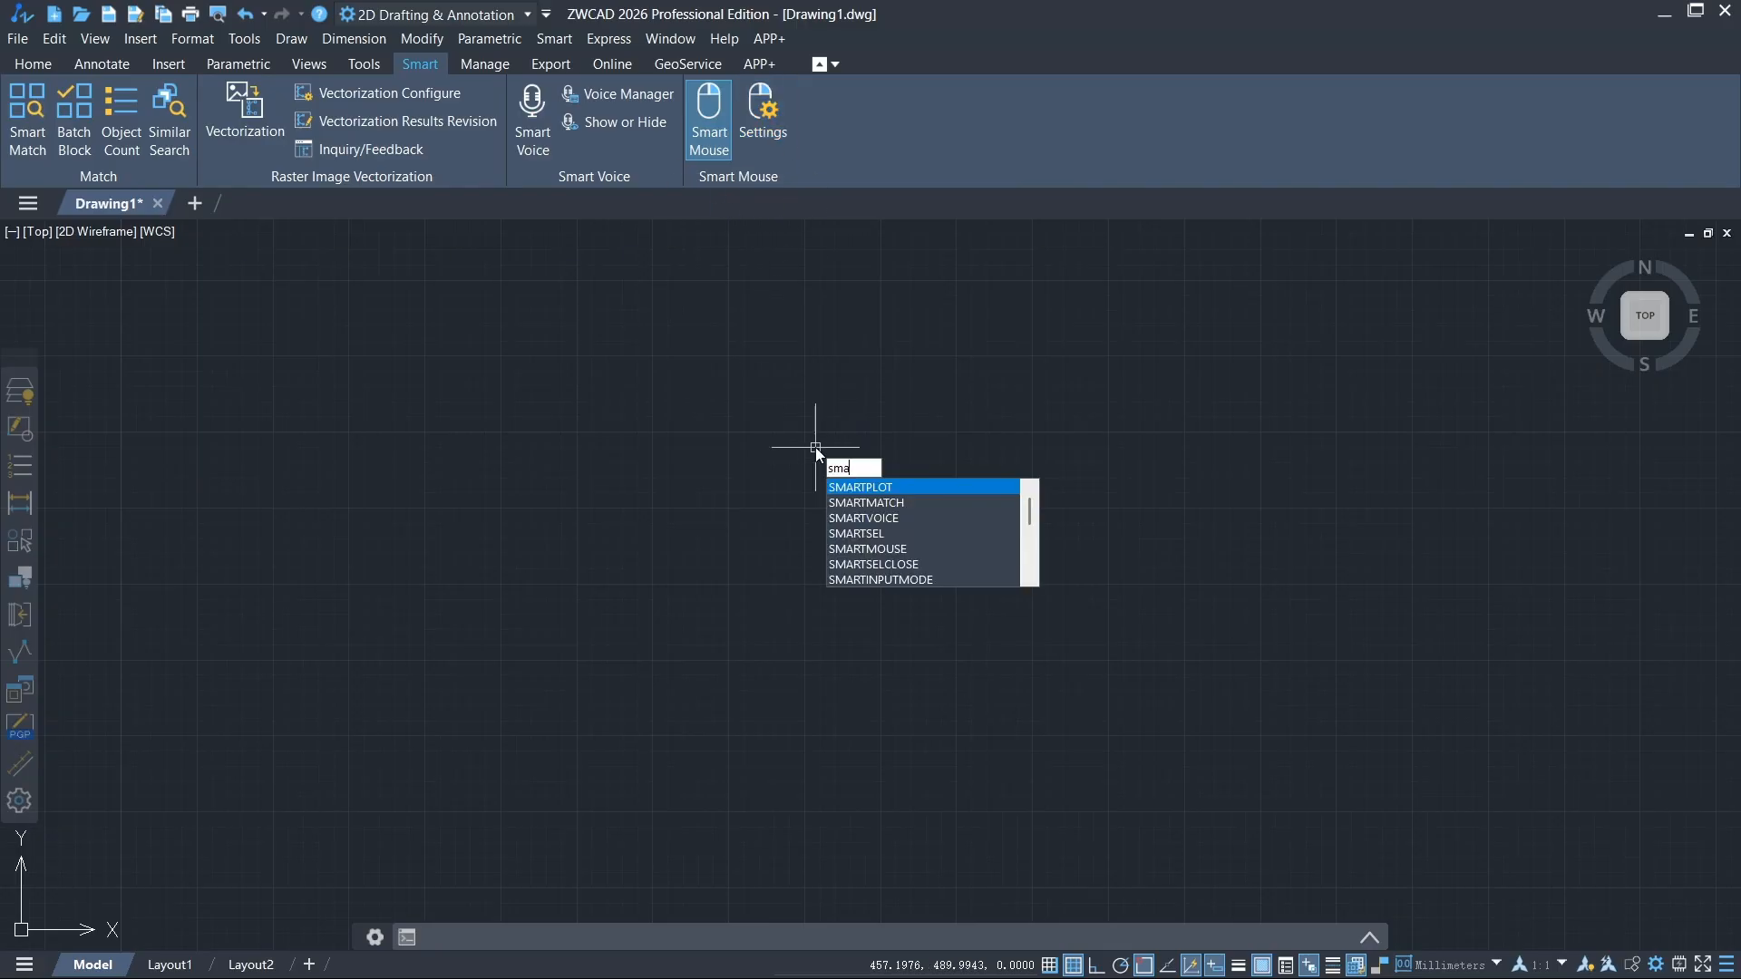
pyautogui.press('Down')
pyautogui.press('Down')
pyautogui.press('Down')
pyautogui.press('Down')
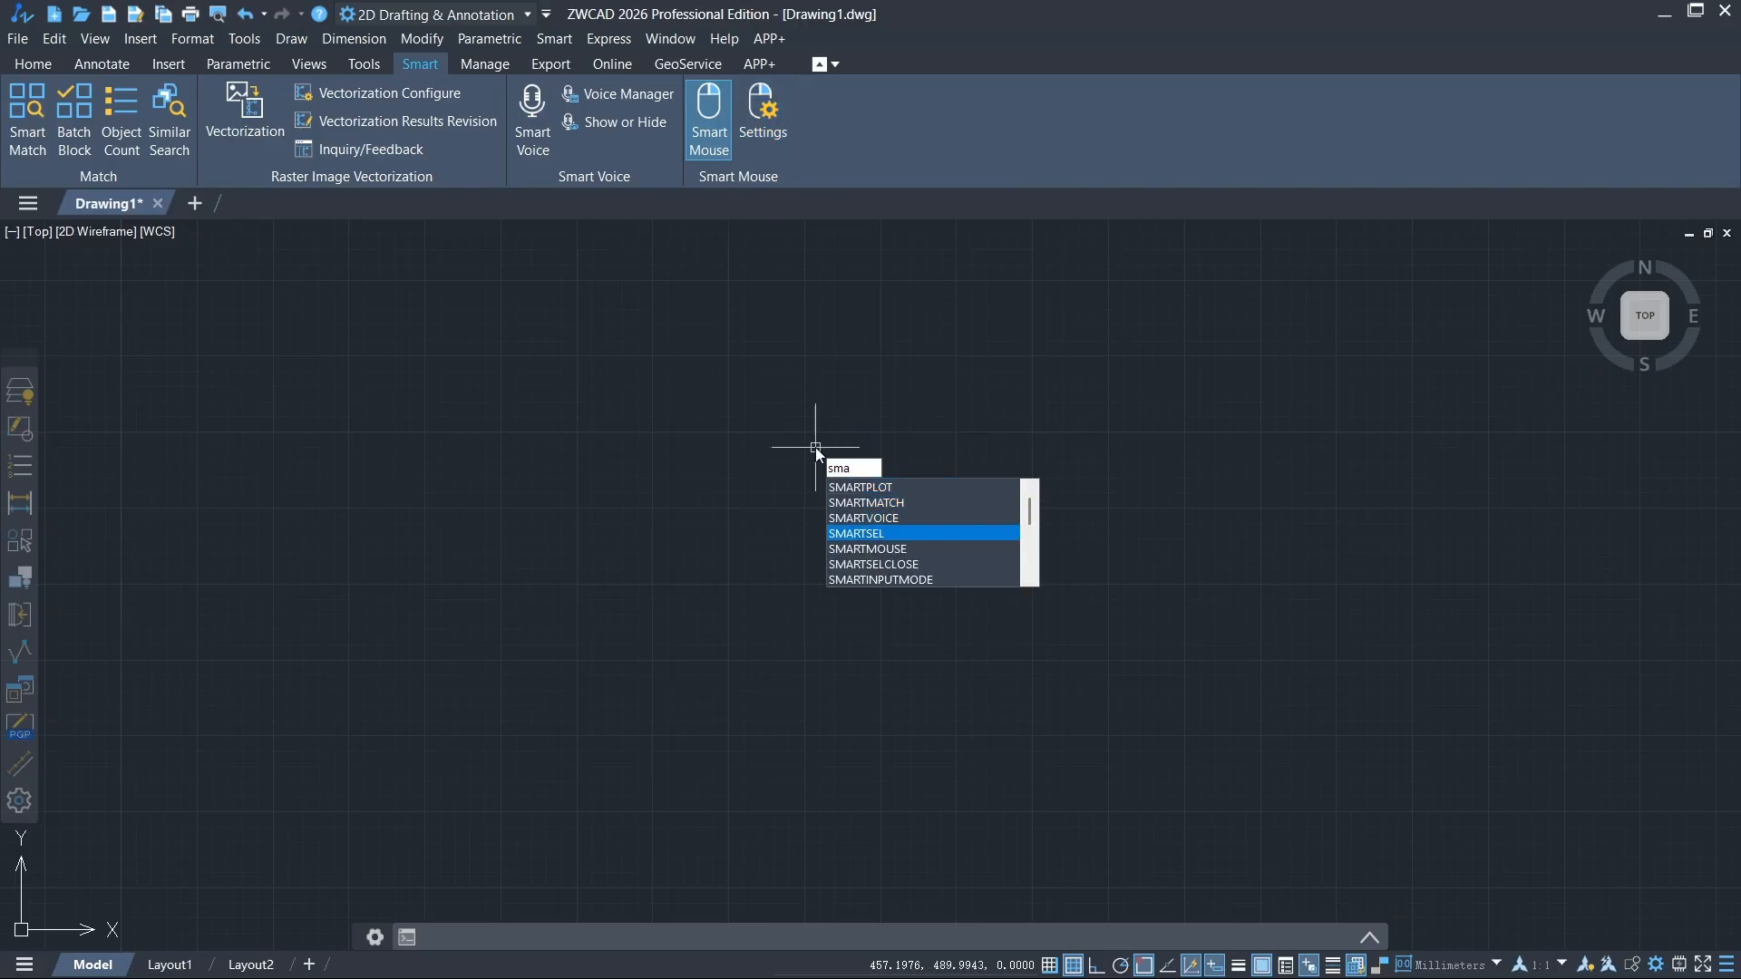
pyautogui.press('Escape')
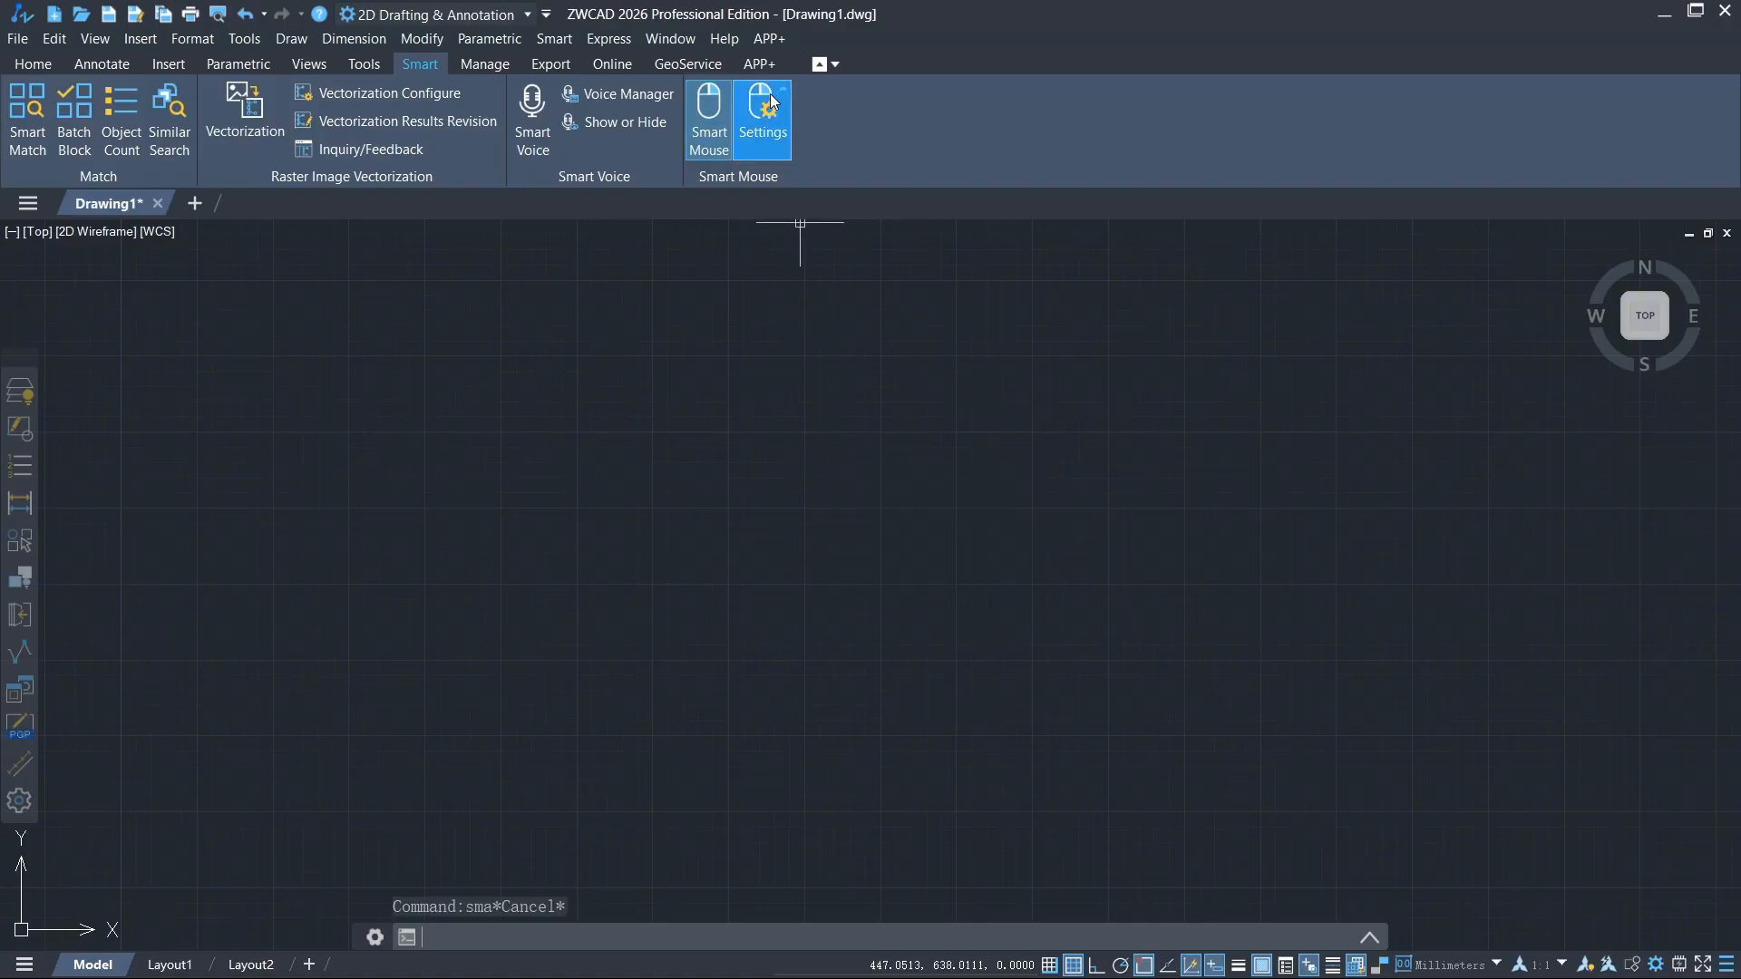
# Turn the Smart Mouse function off and back on.
pyautogui.click(706, 114)
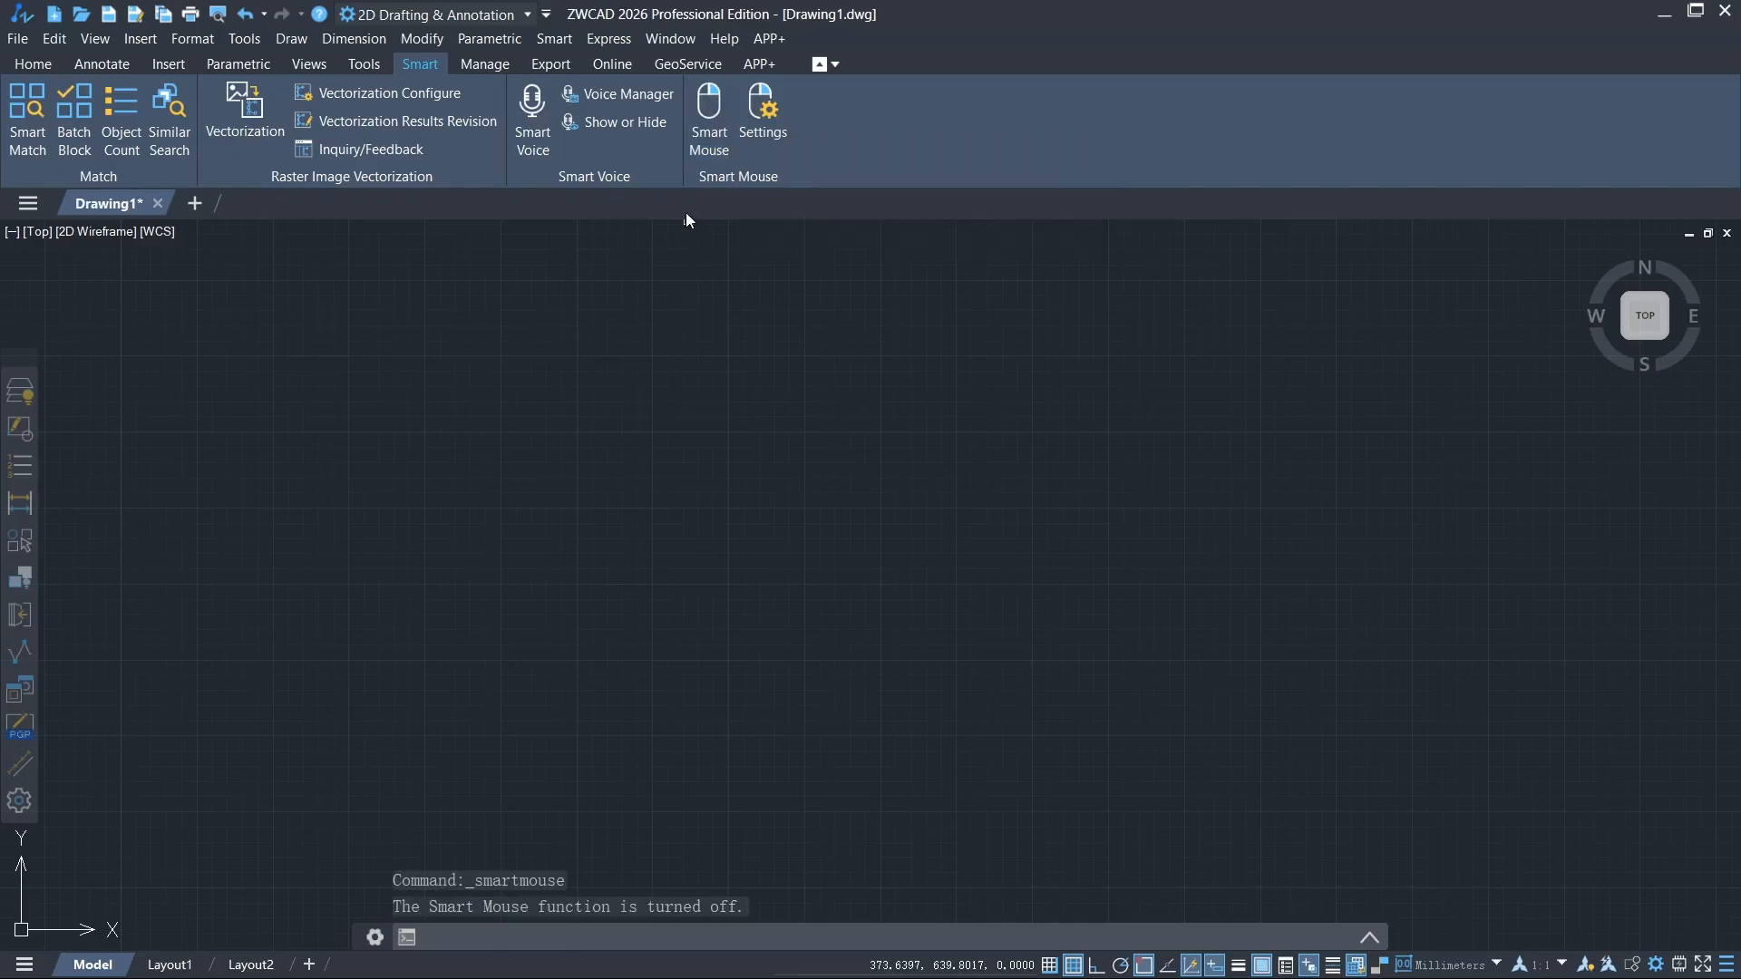
pyautogui.click(690, 105)
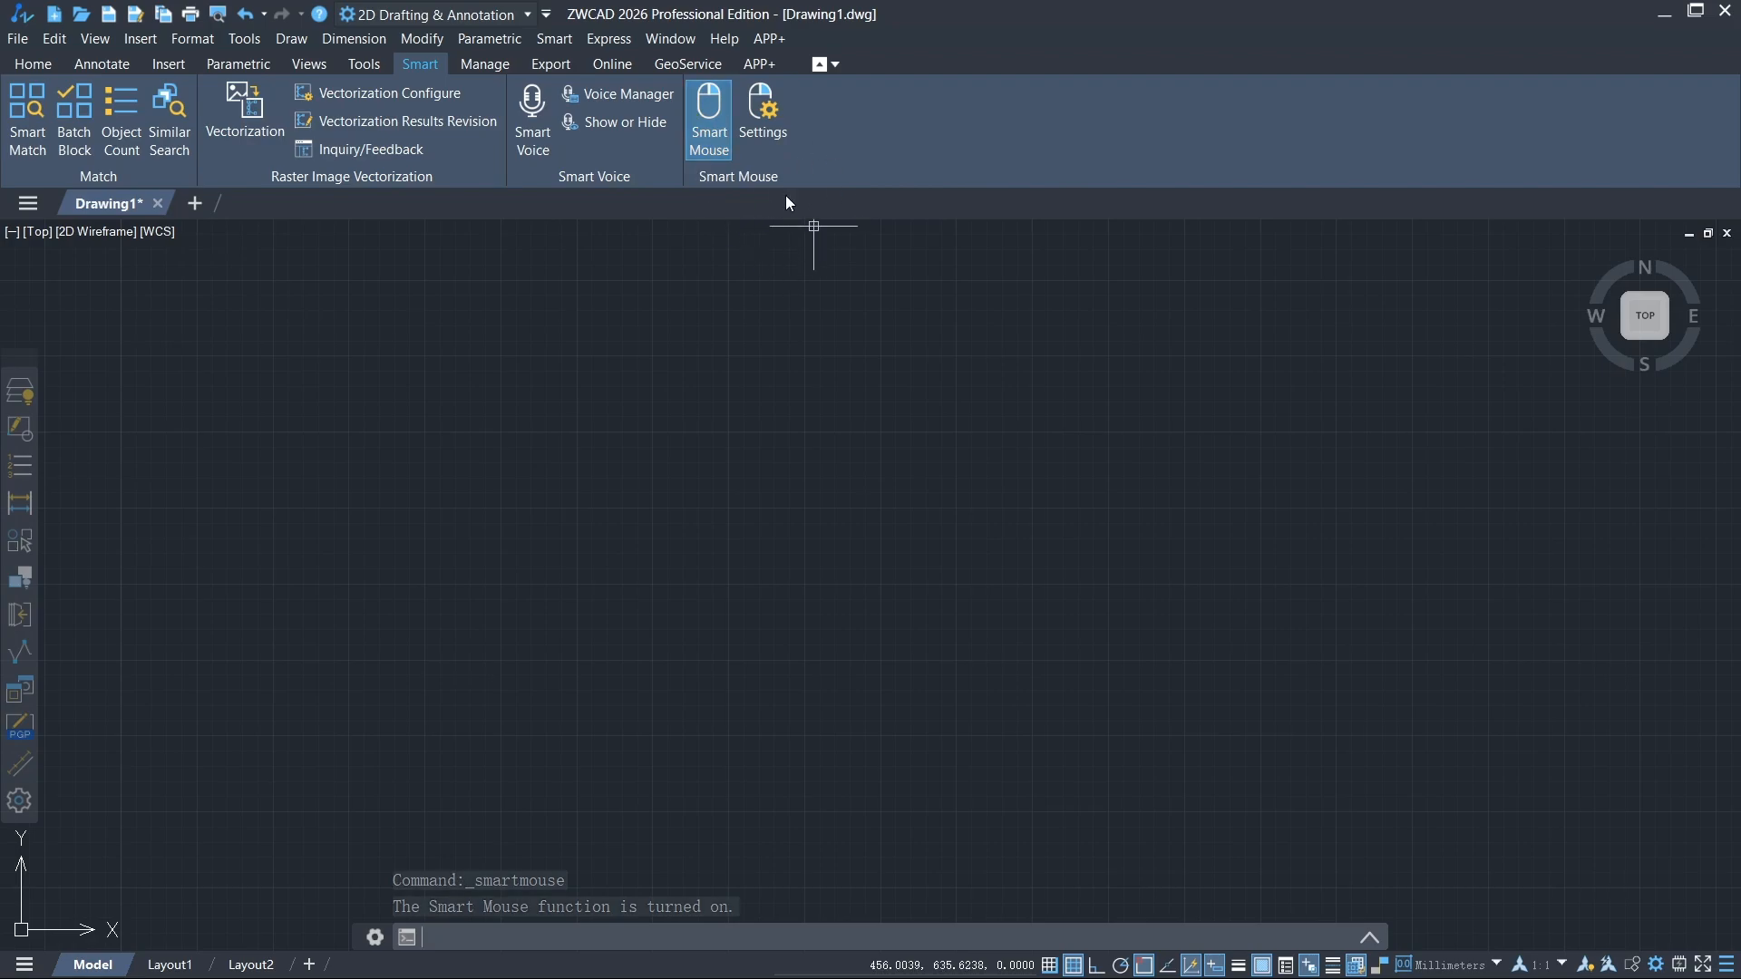
# Add a →↓←↑ gesture for the _Rectangle command in the Smart Mouse settings.
pyautogui.click(781, 151)
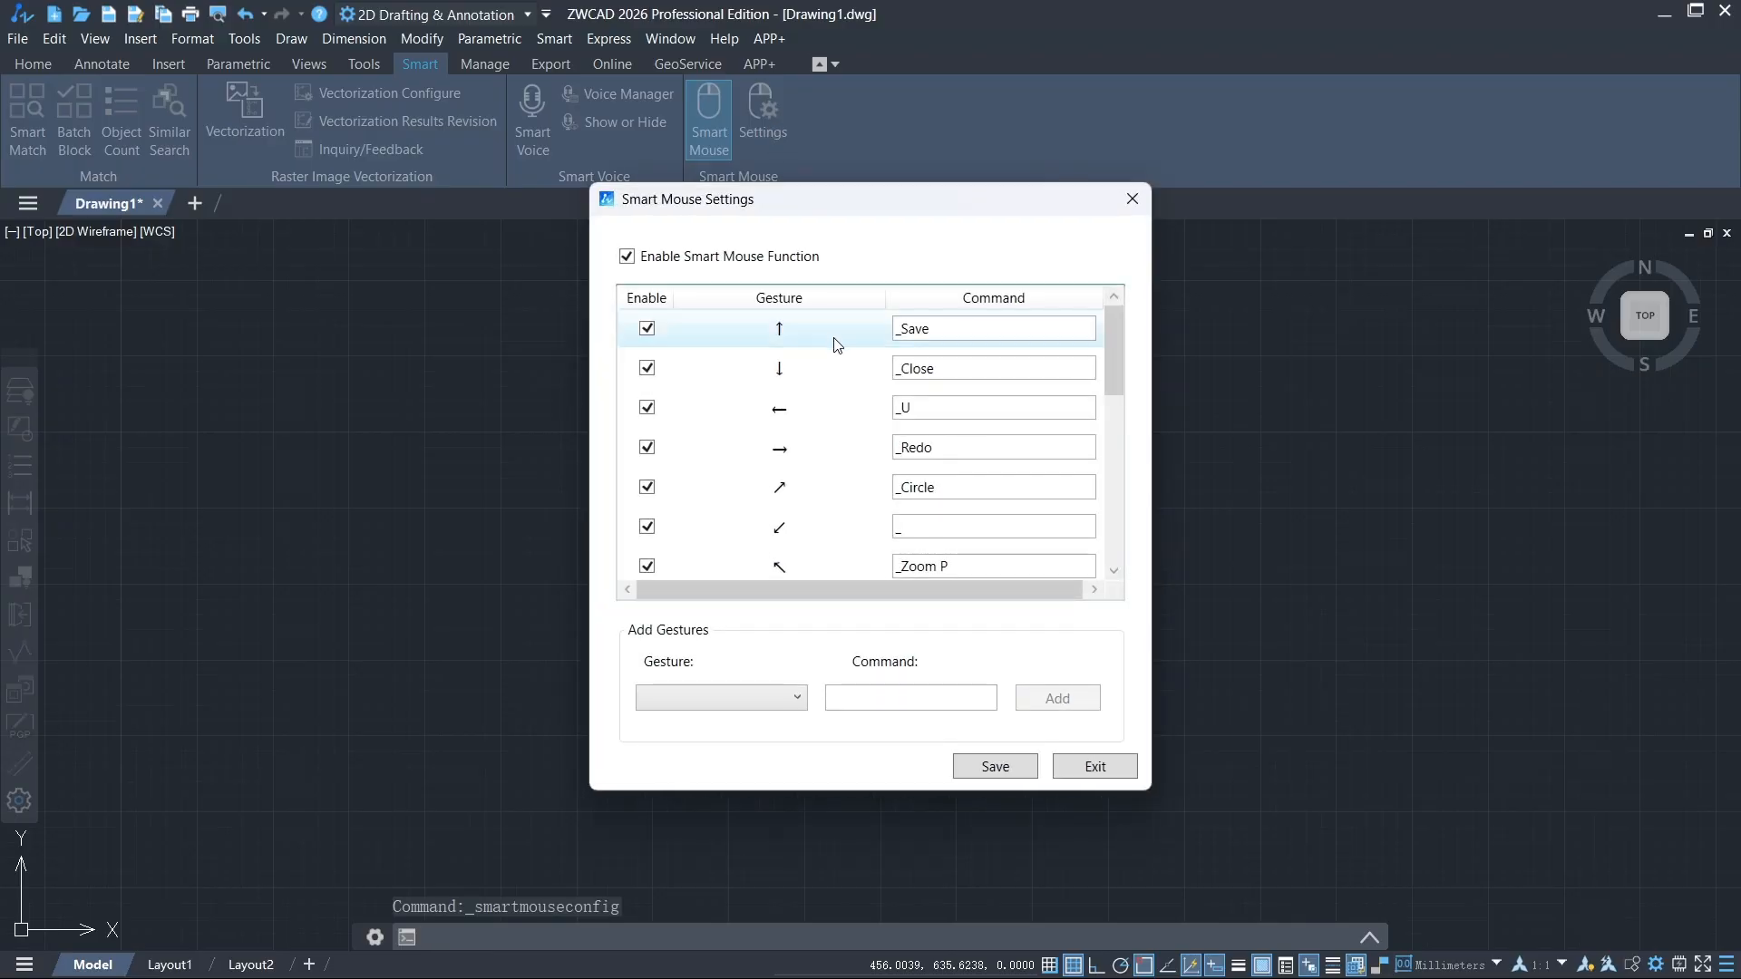
pyautogui.scroll(-3, 836, 344)
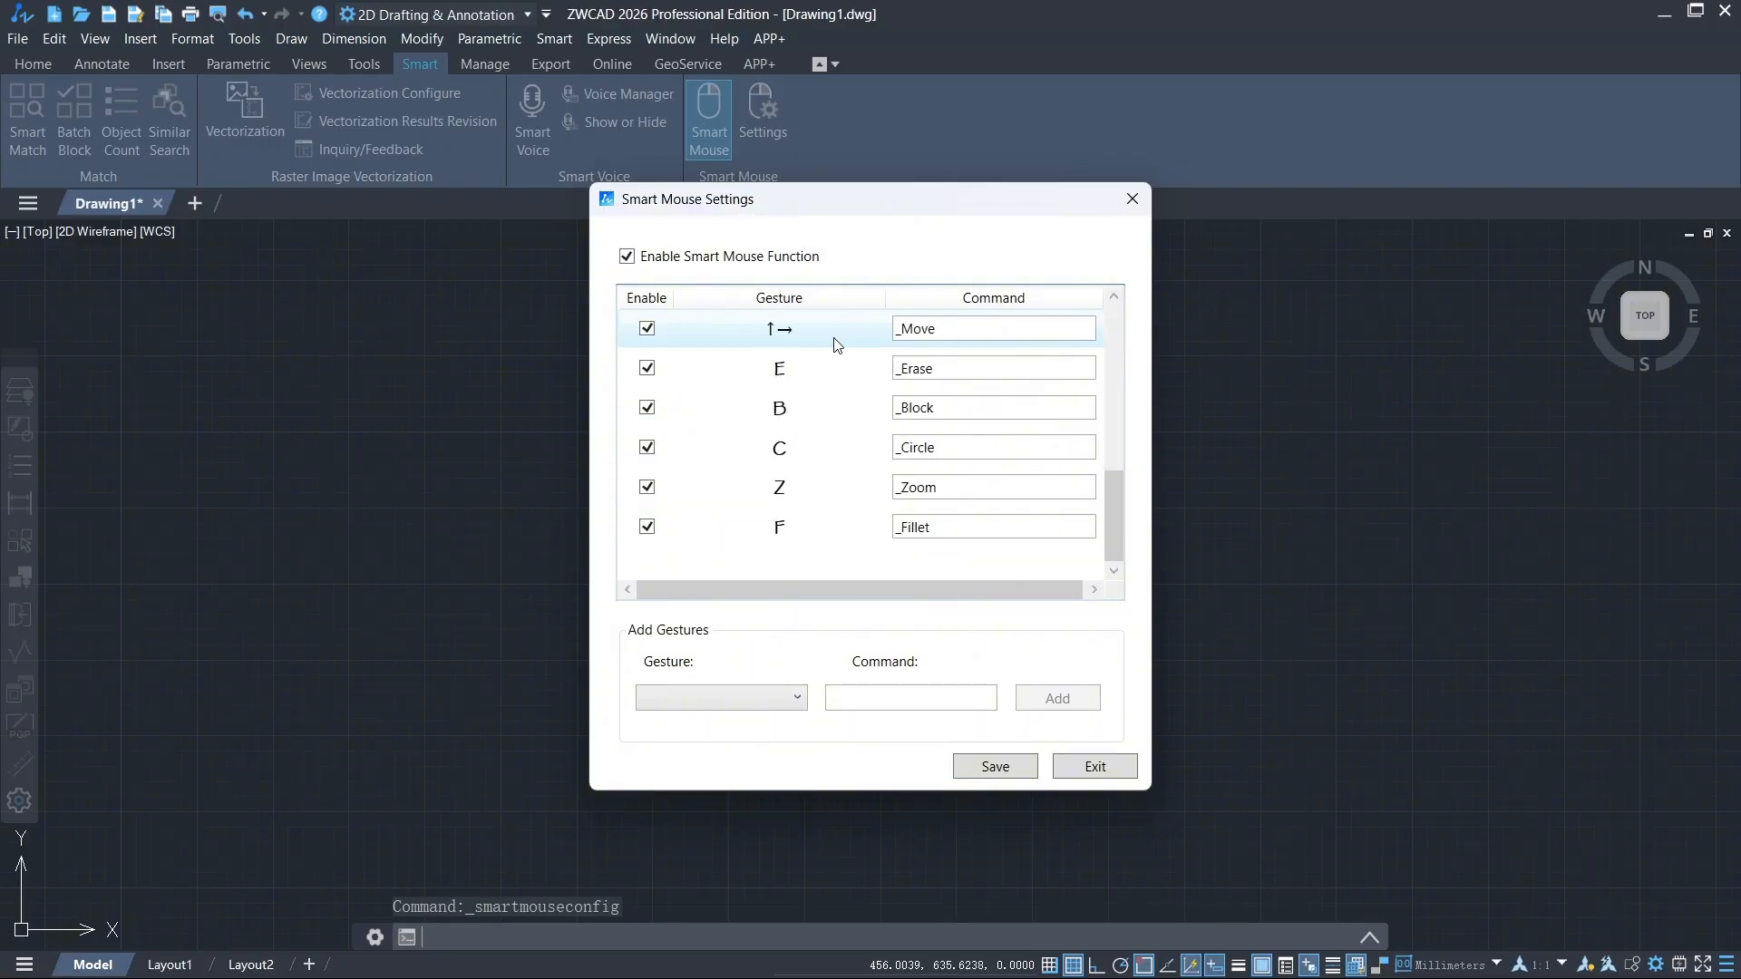
pyautogui.scroll(3, 831, 376)
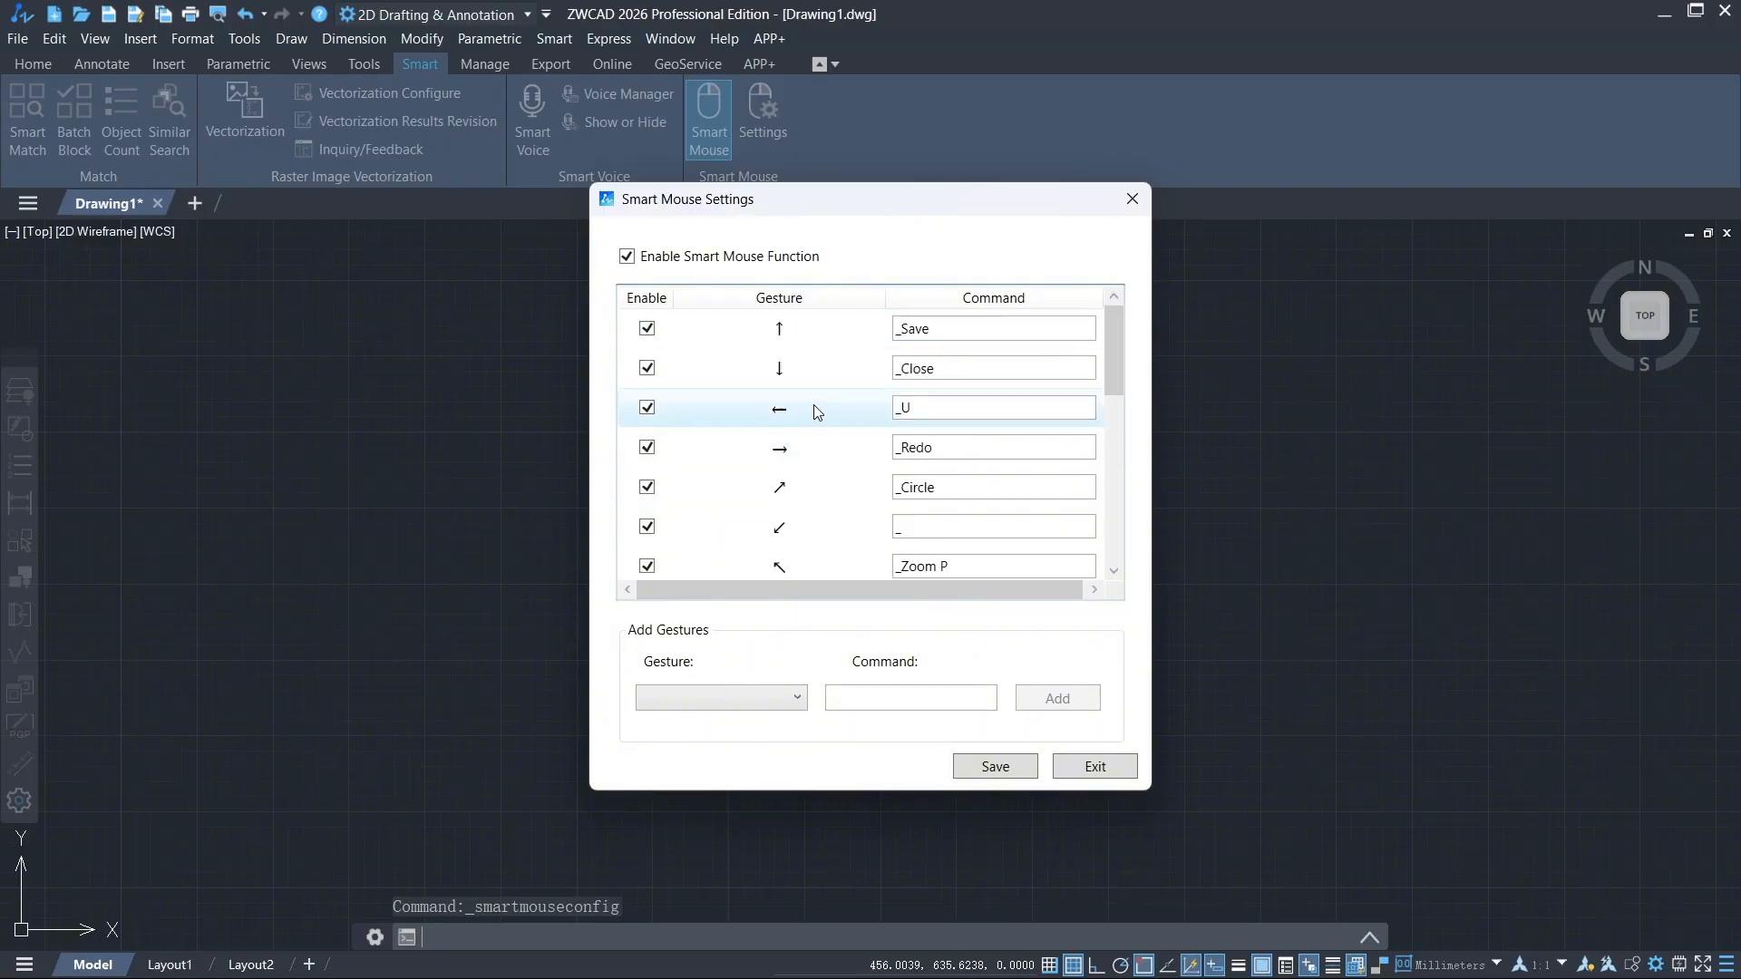
pyautogui.scroll(-3, 781, 352)
pyautogui.scroll(-1, 730, 443)
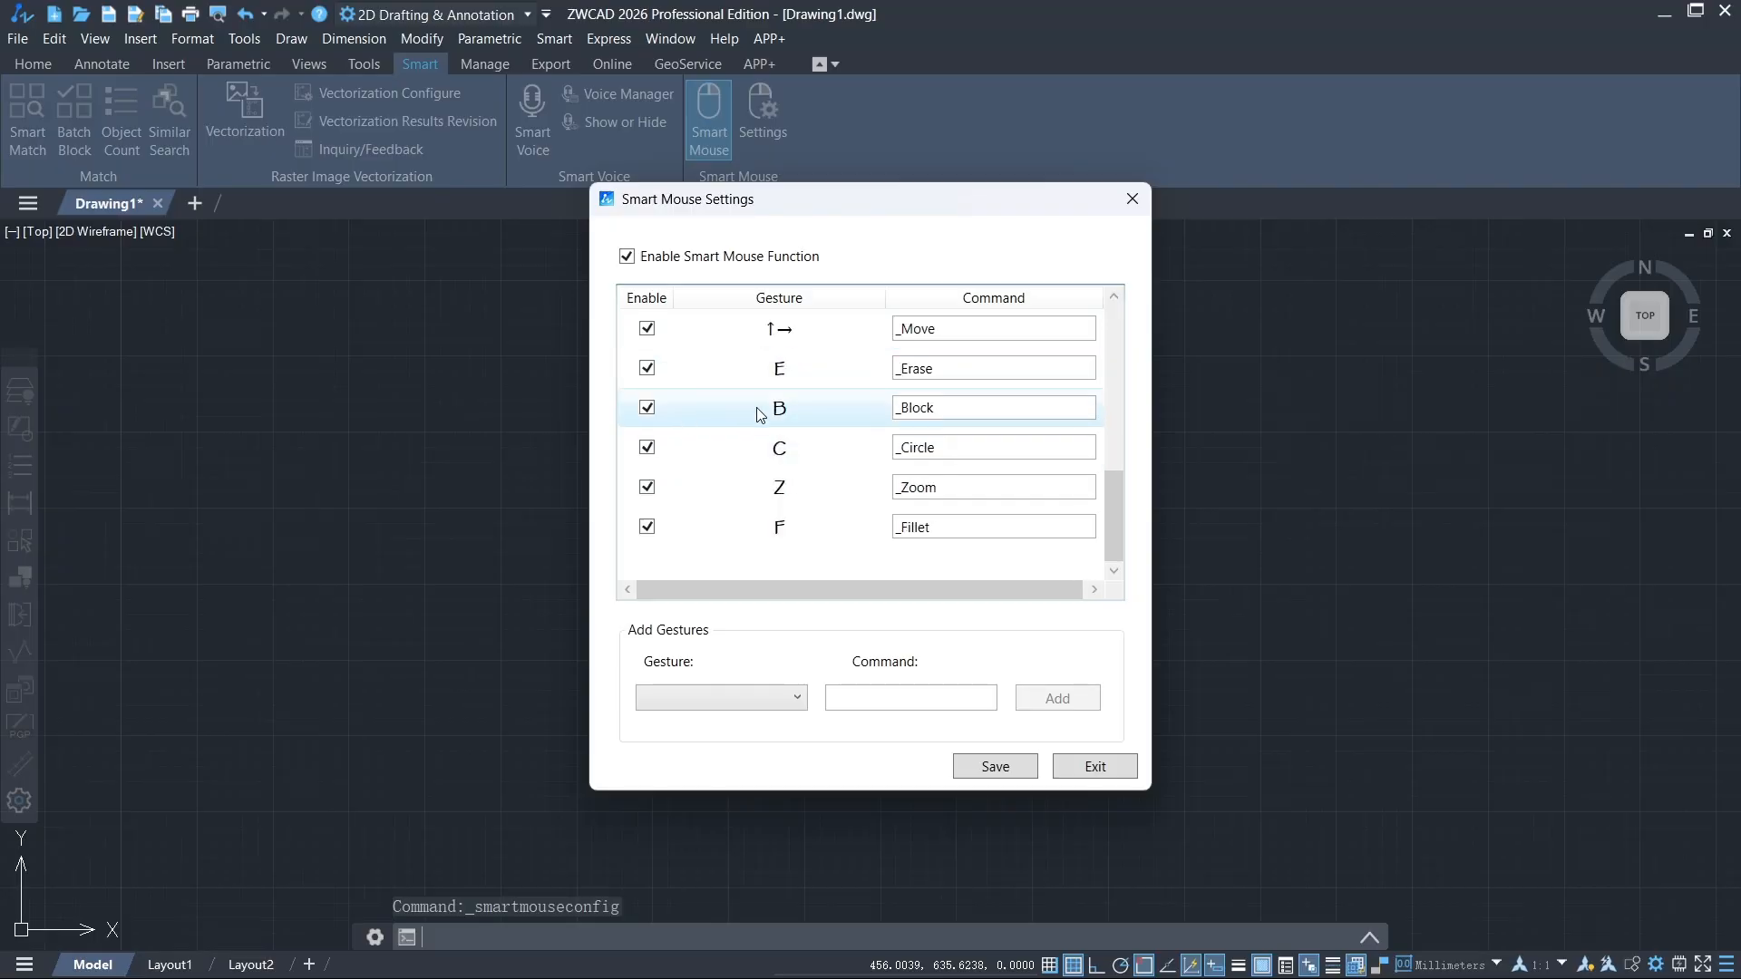
pyautogui.click(749, 697)
pyautogui.scroll(-5, 689, 462)
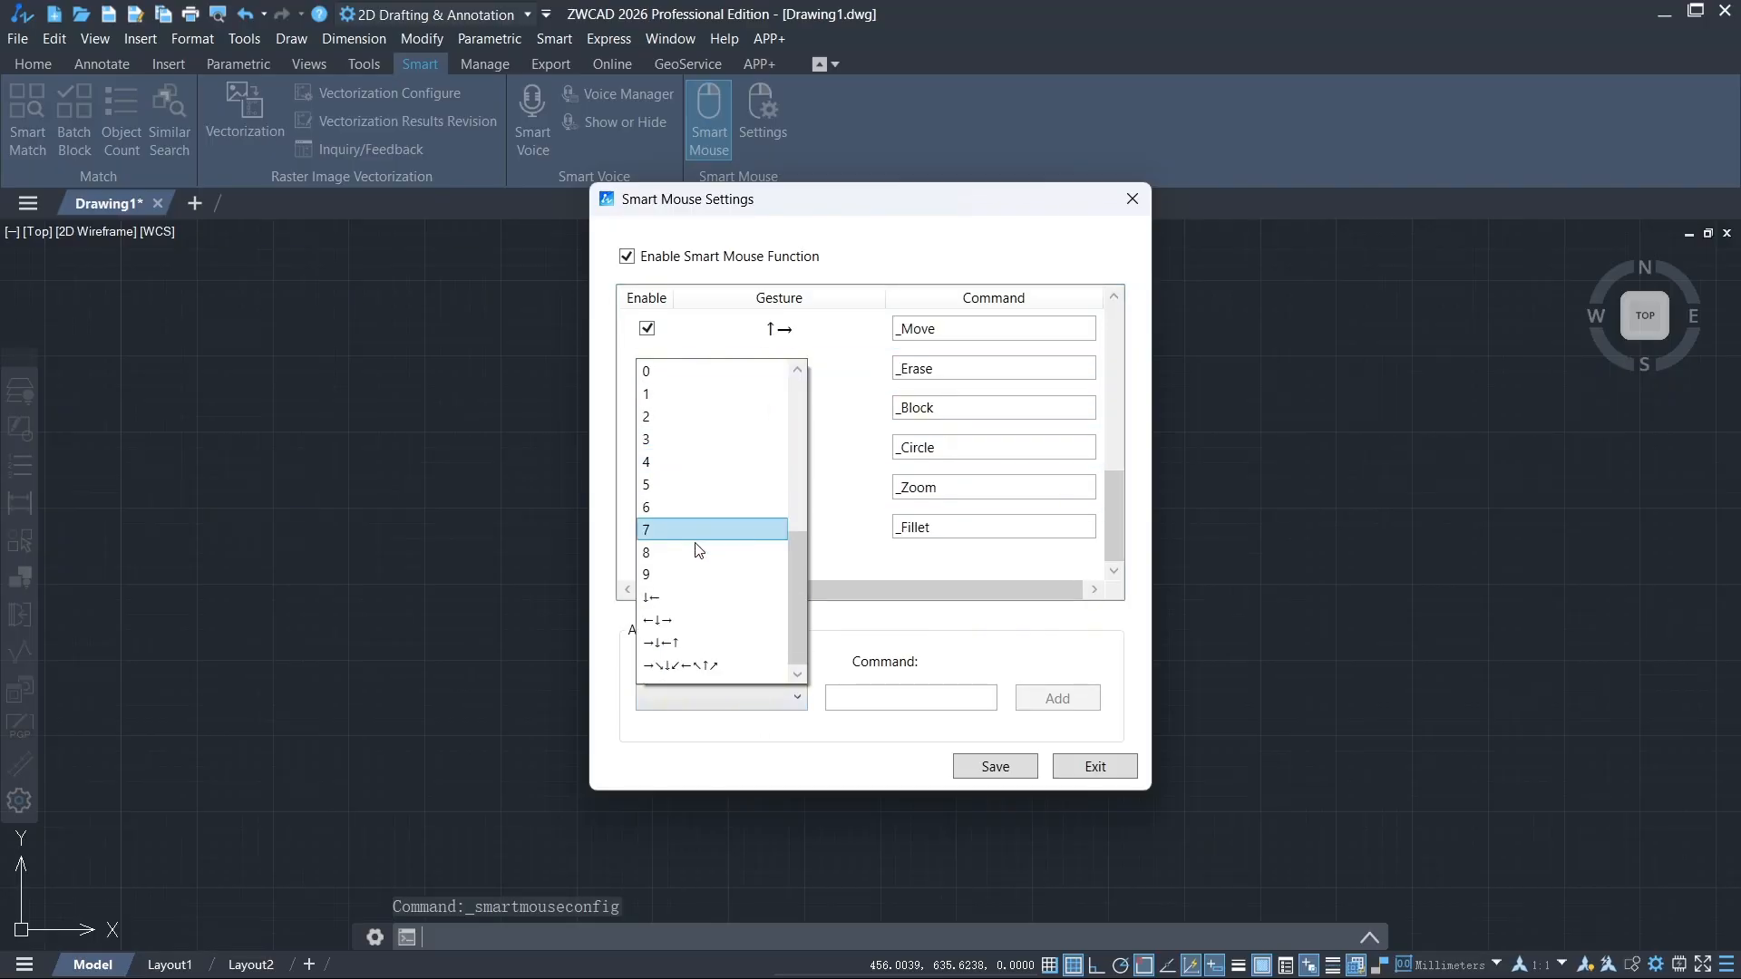
pyautogui.click(690, 637)
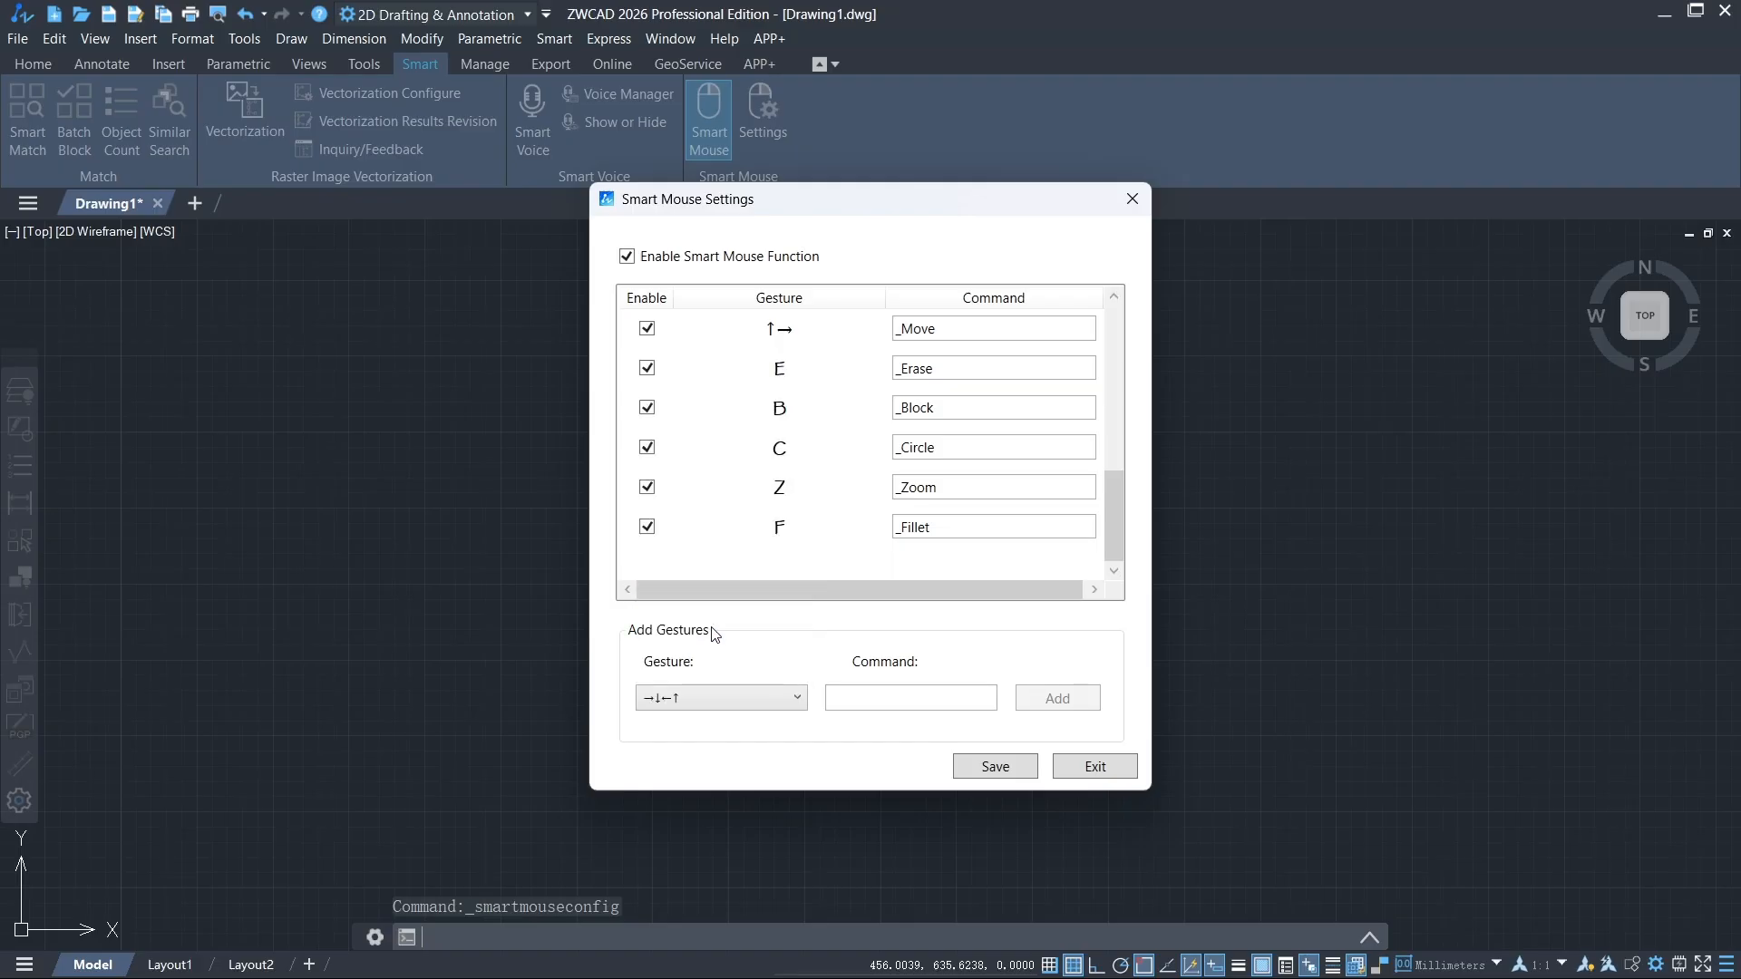
pyautogui.click(960, 701)
pyautogui.write('_')
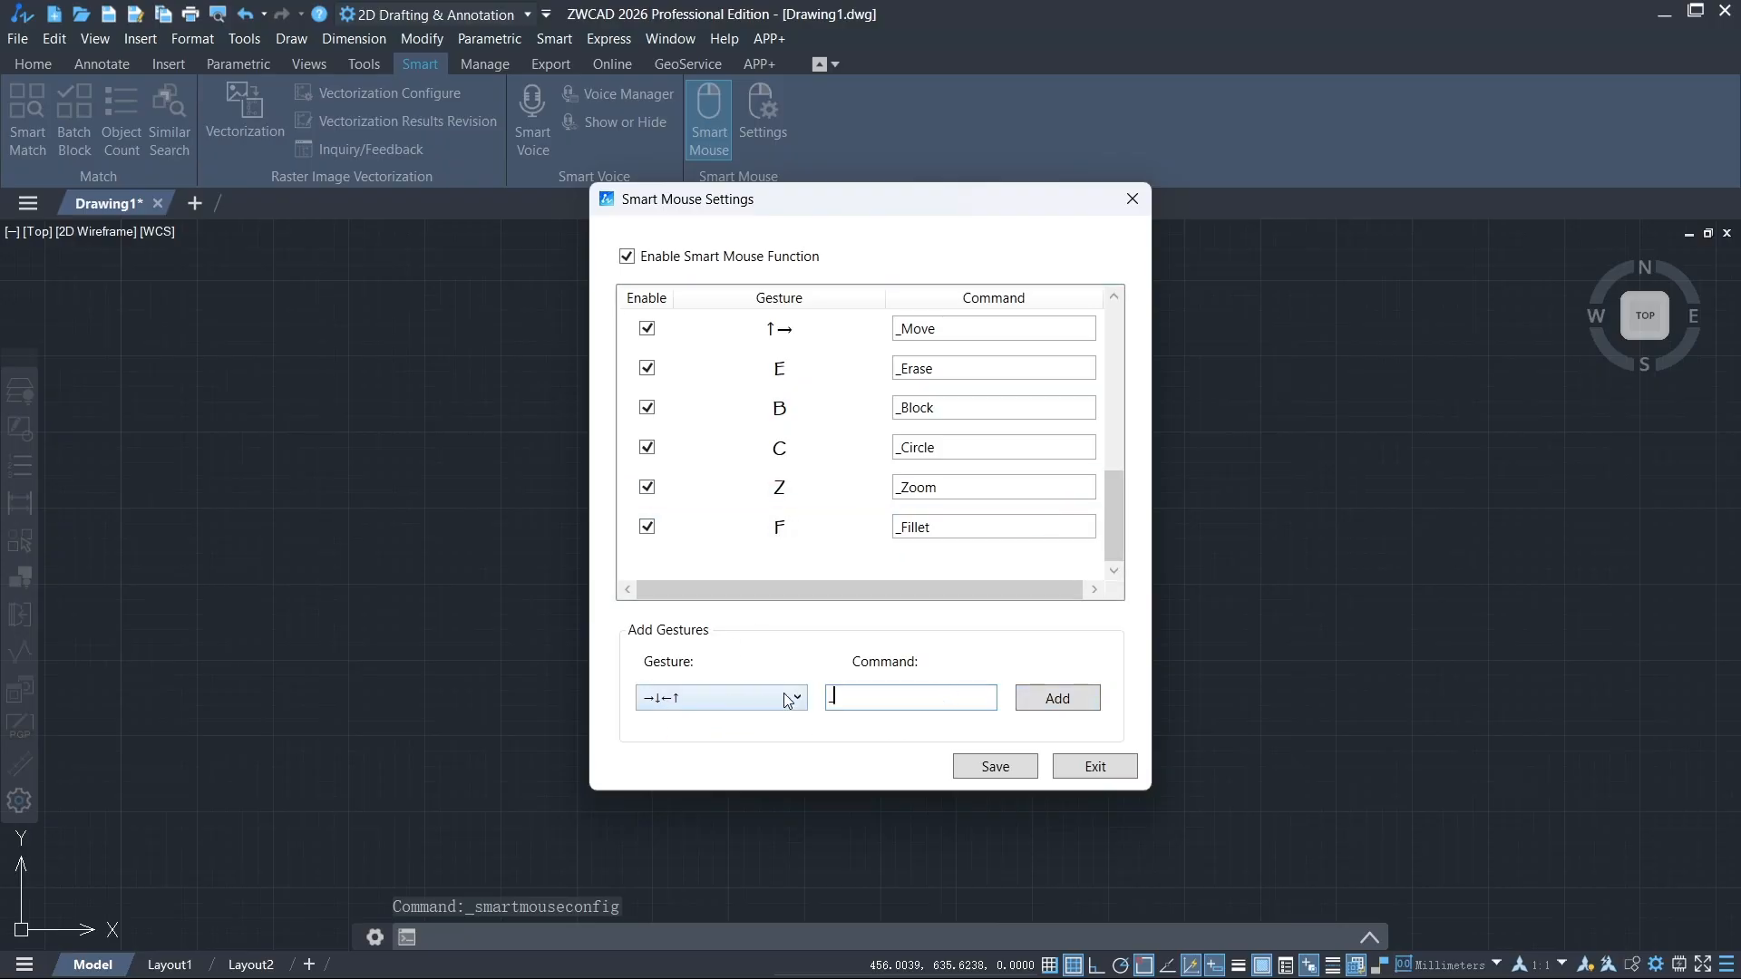
pyautogui.write('Rectangle')
pyautogui.click(1052, 698)
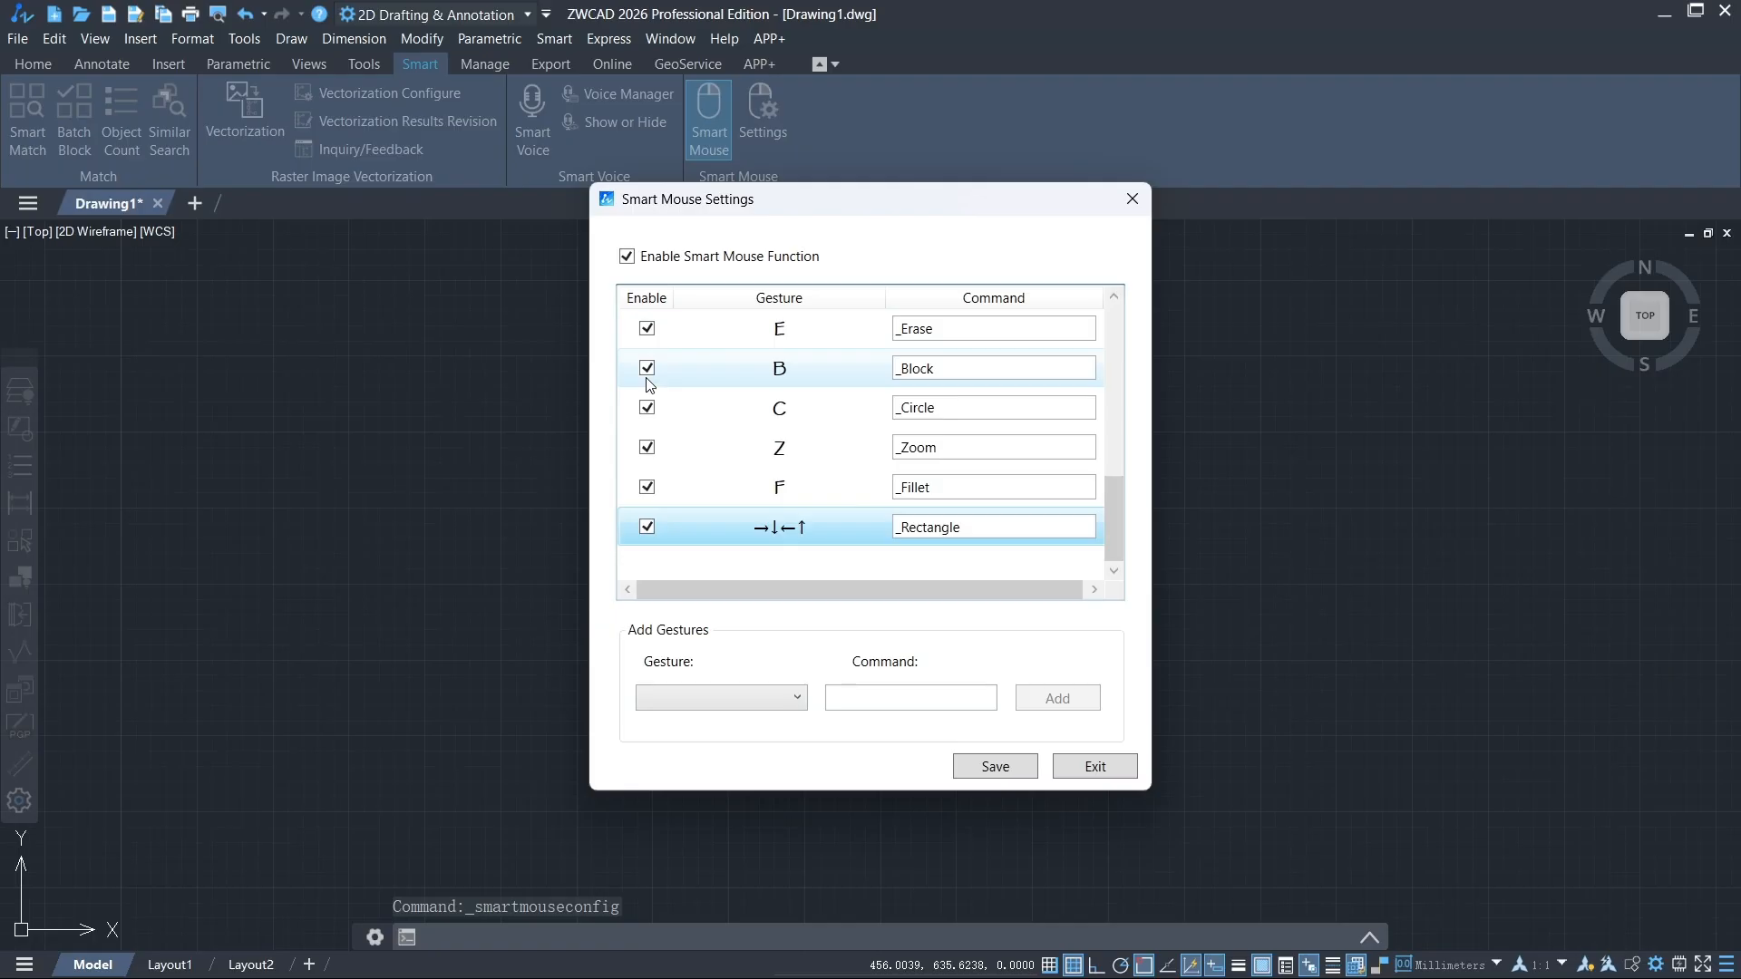
# Change the command assigned to the up-arrow gesture to _Open.
pyautogui.scroll(5, 785, 444)
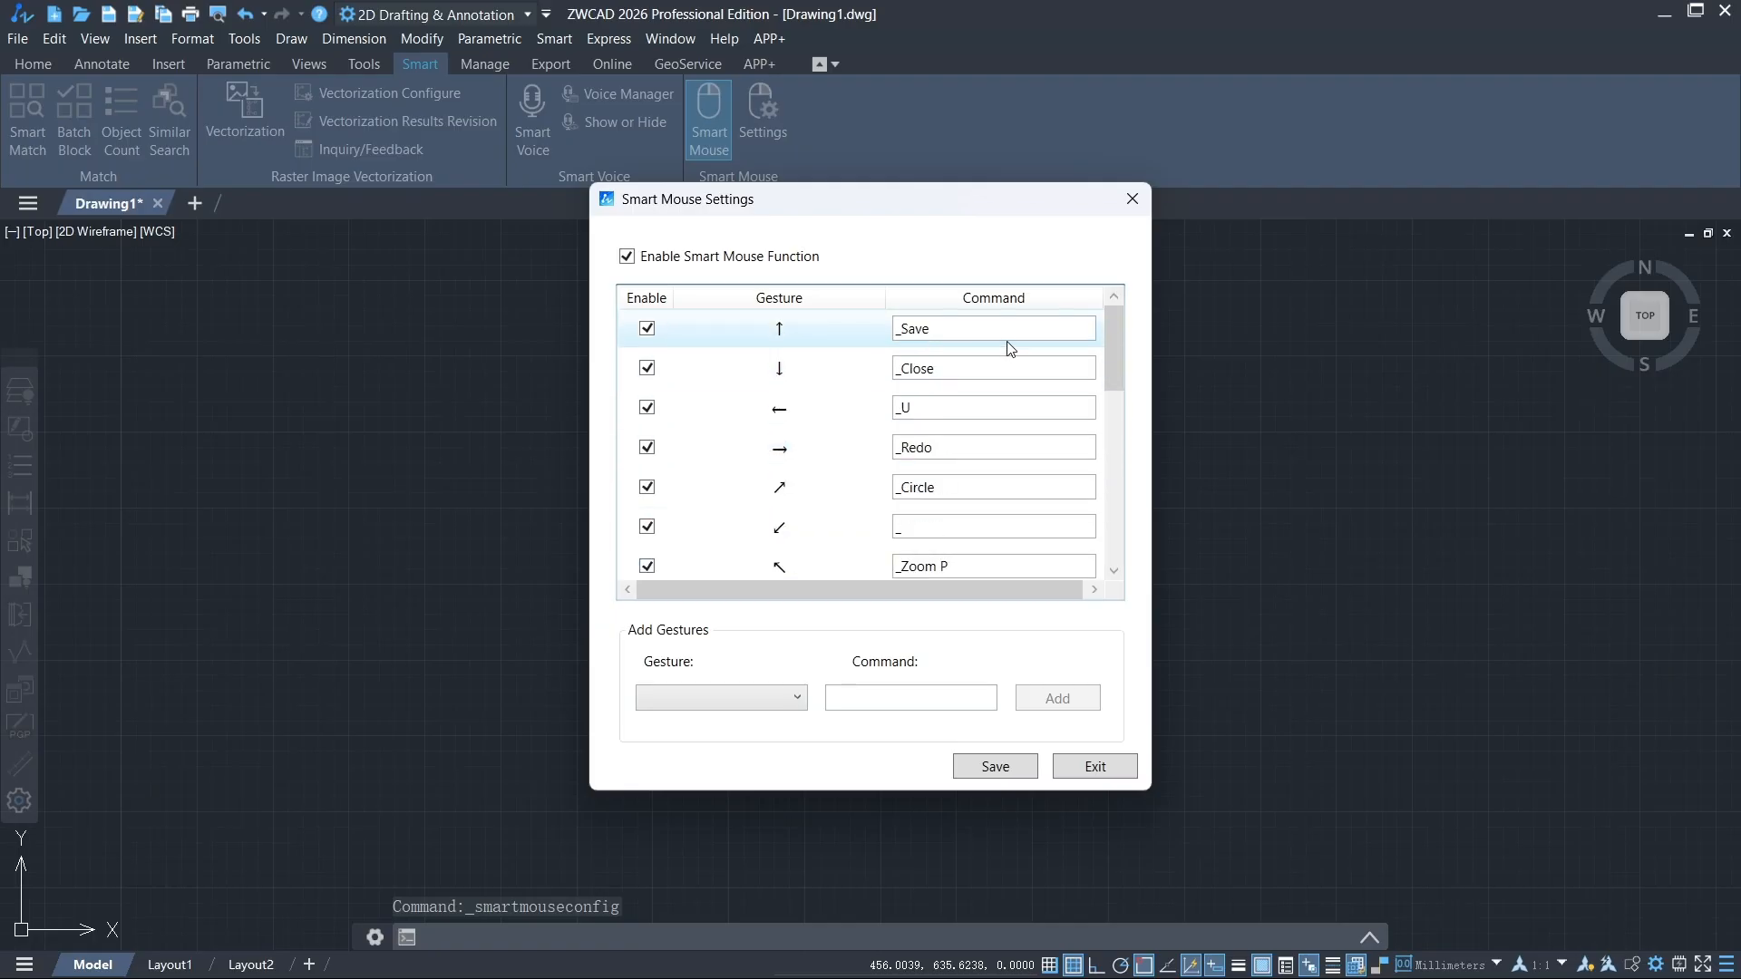
pyautogui.click(1017, 327)
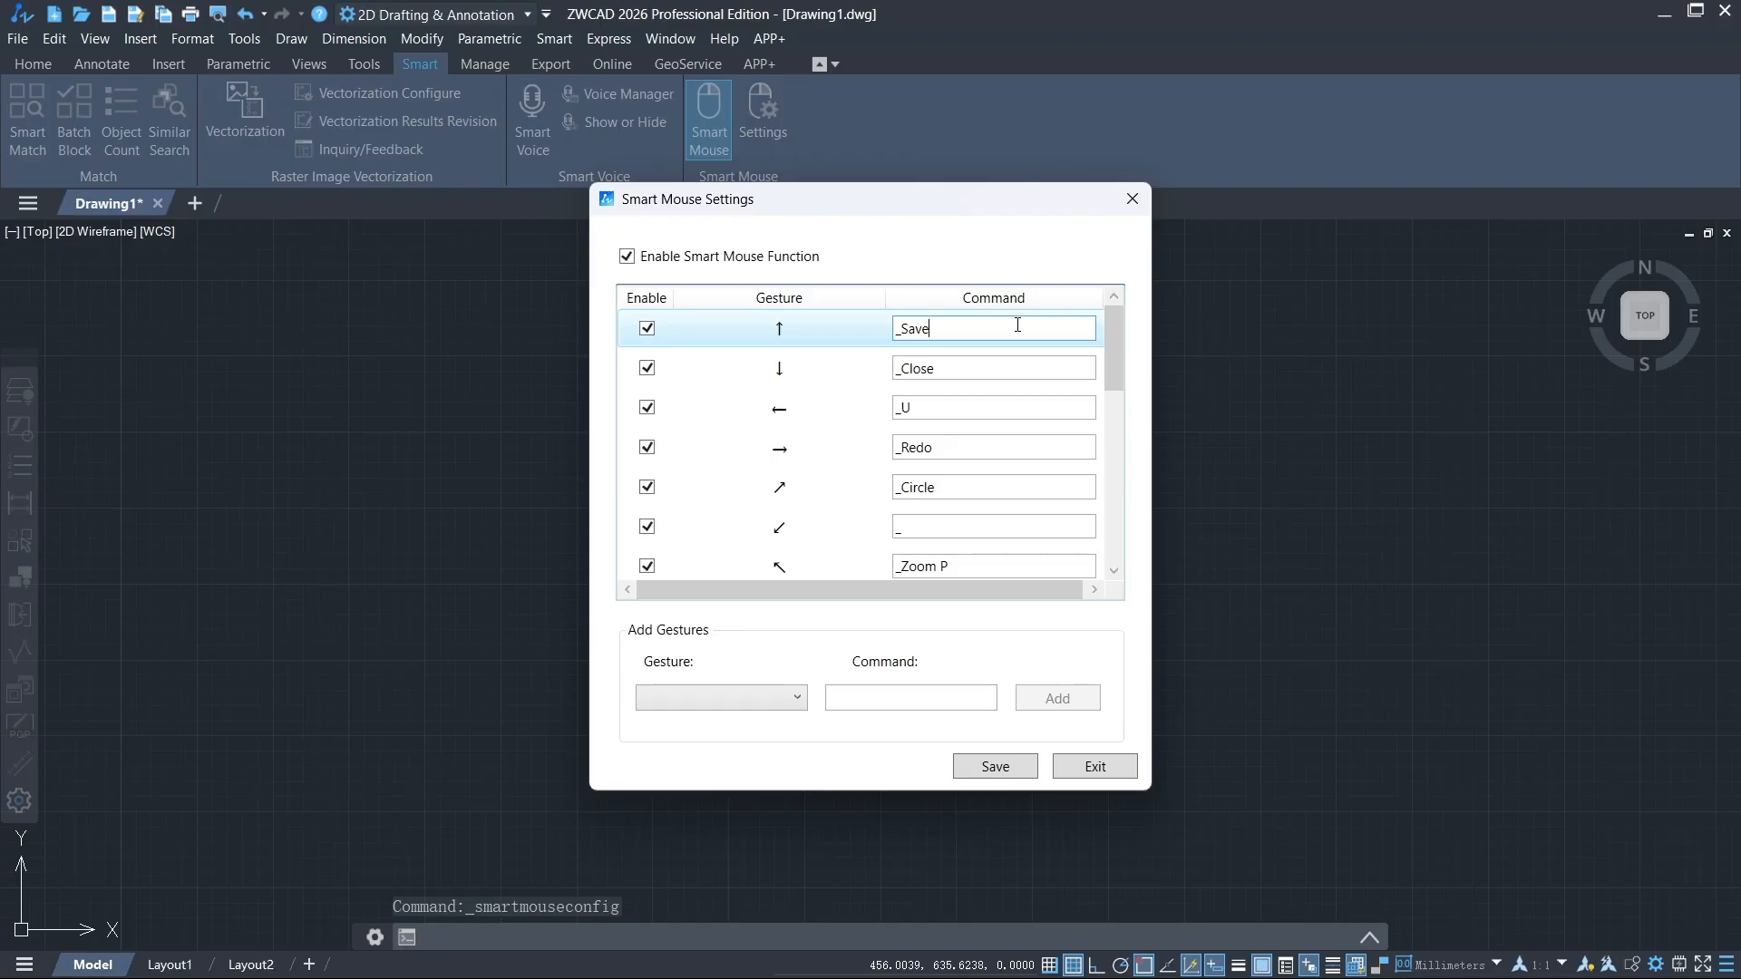
pyautogui.press('BackSpace')
pyautogui.press('BackSpace')
pyautogui.press('BackSpace')
pyautogui.press('BackSpace')
pyautogui.write('Open')
# Assign the _Arc command to the diagonal up-left gesture in place of the zoom command.
pyautogui.scroll(-5, 1013, 326)
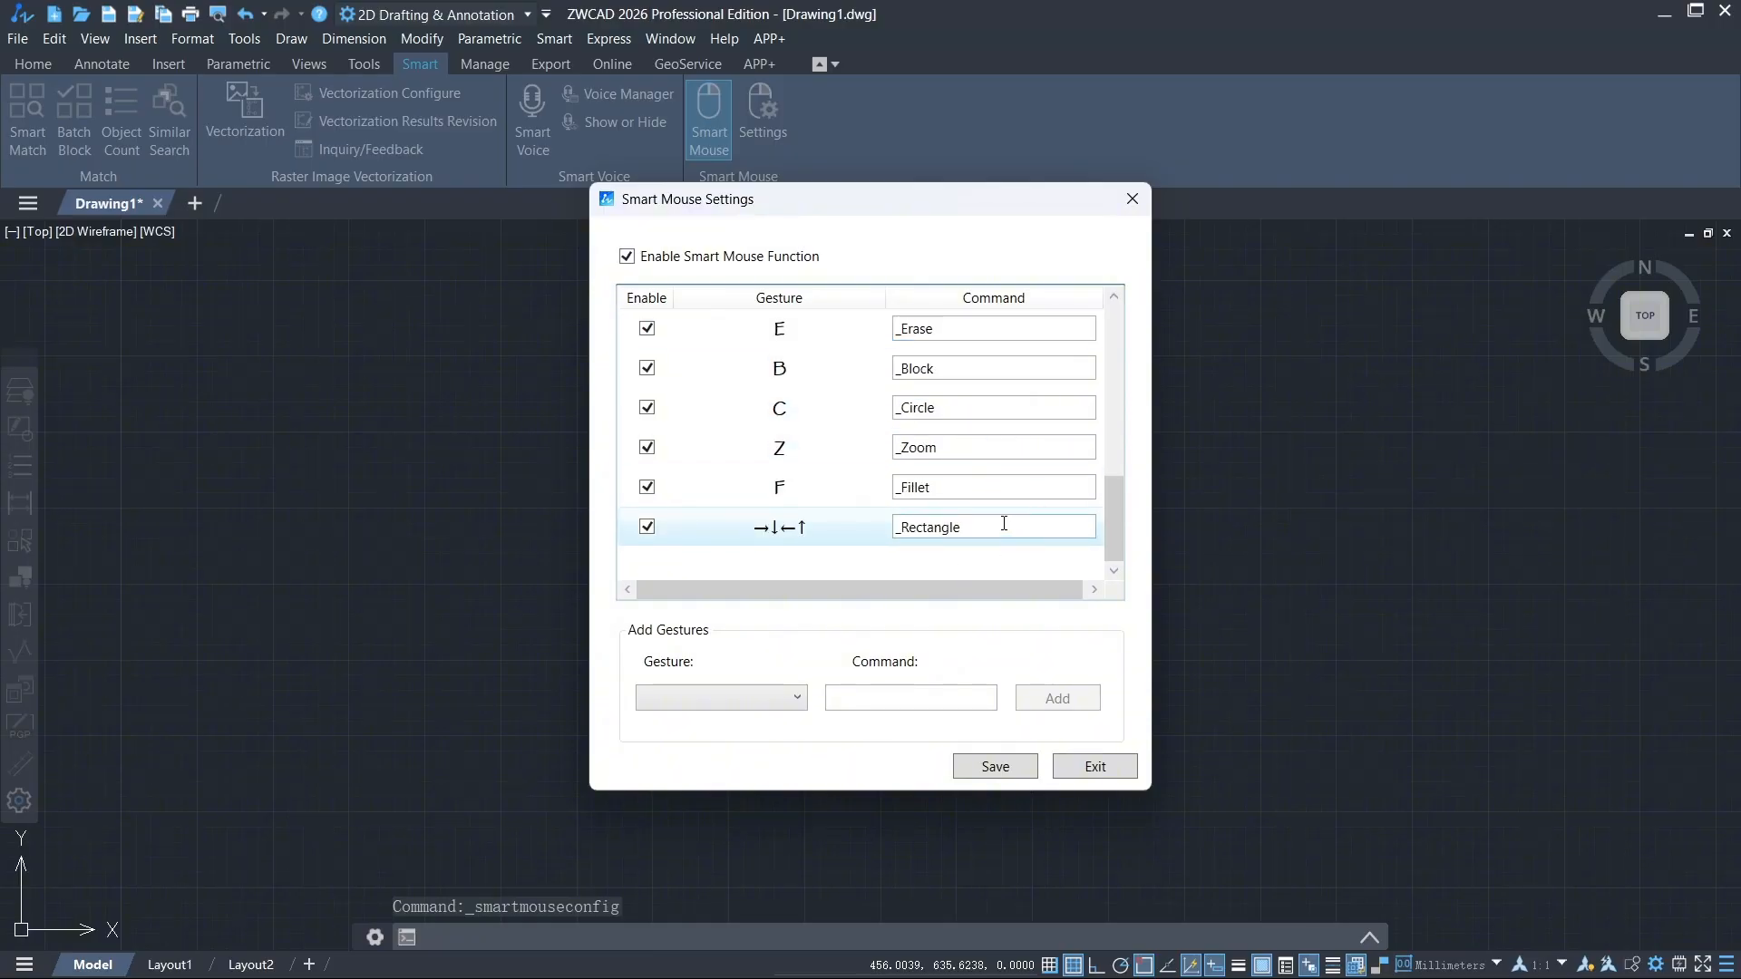
pyautogui.scroll(5, 1007, 521)
pyautogui.click(963, 564)
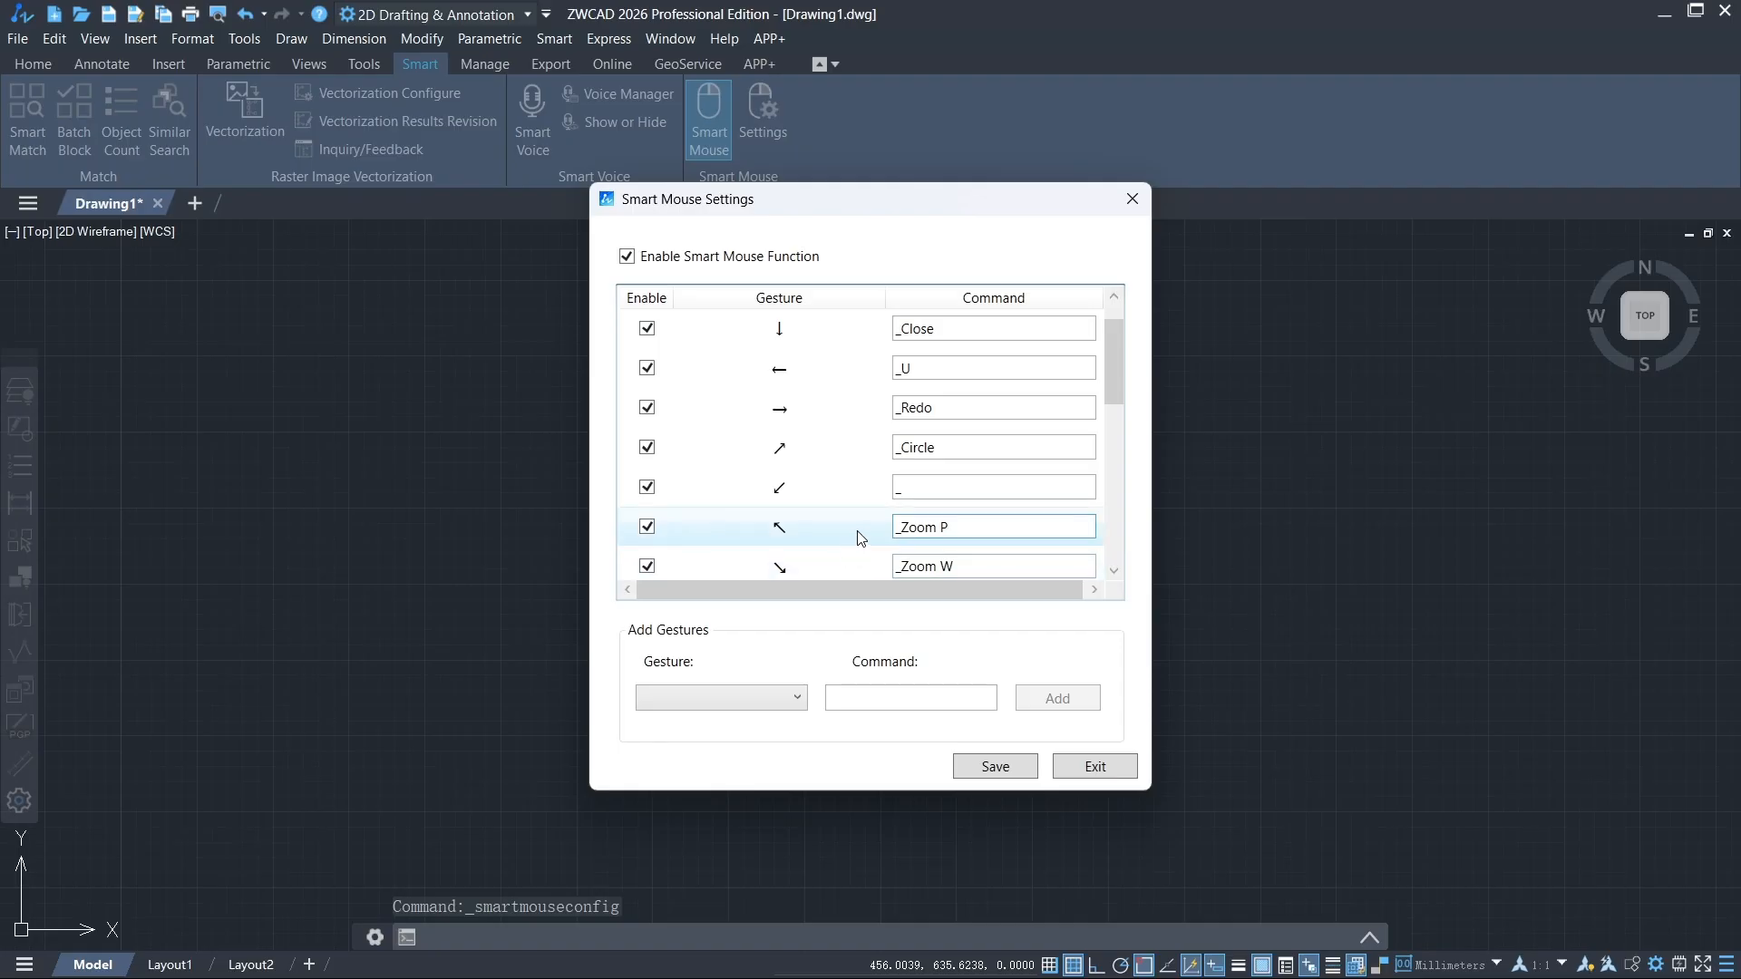
pyautogui.press('BackSpace')
pyautogui.press('BackSpace')
pyautogui.press('BackSpace')
pyautogui.press('BackSpace')
pyautogui.press('BackSpace')
pyautogui.press('BackSpace')
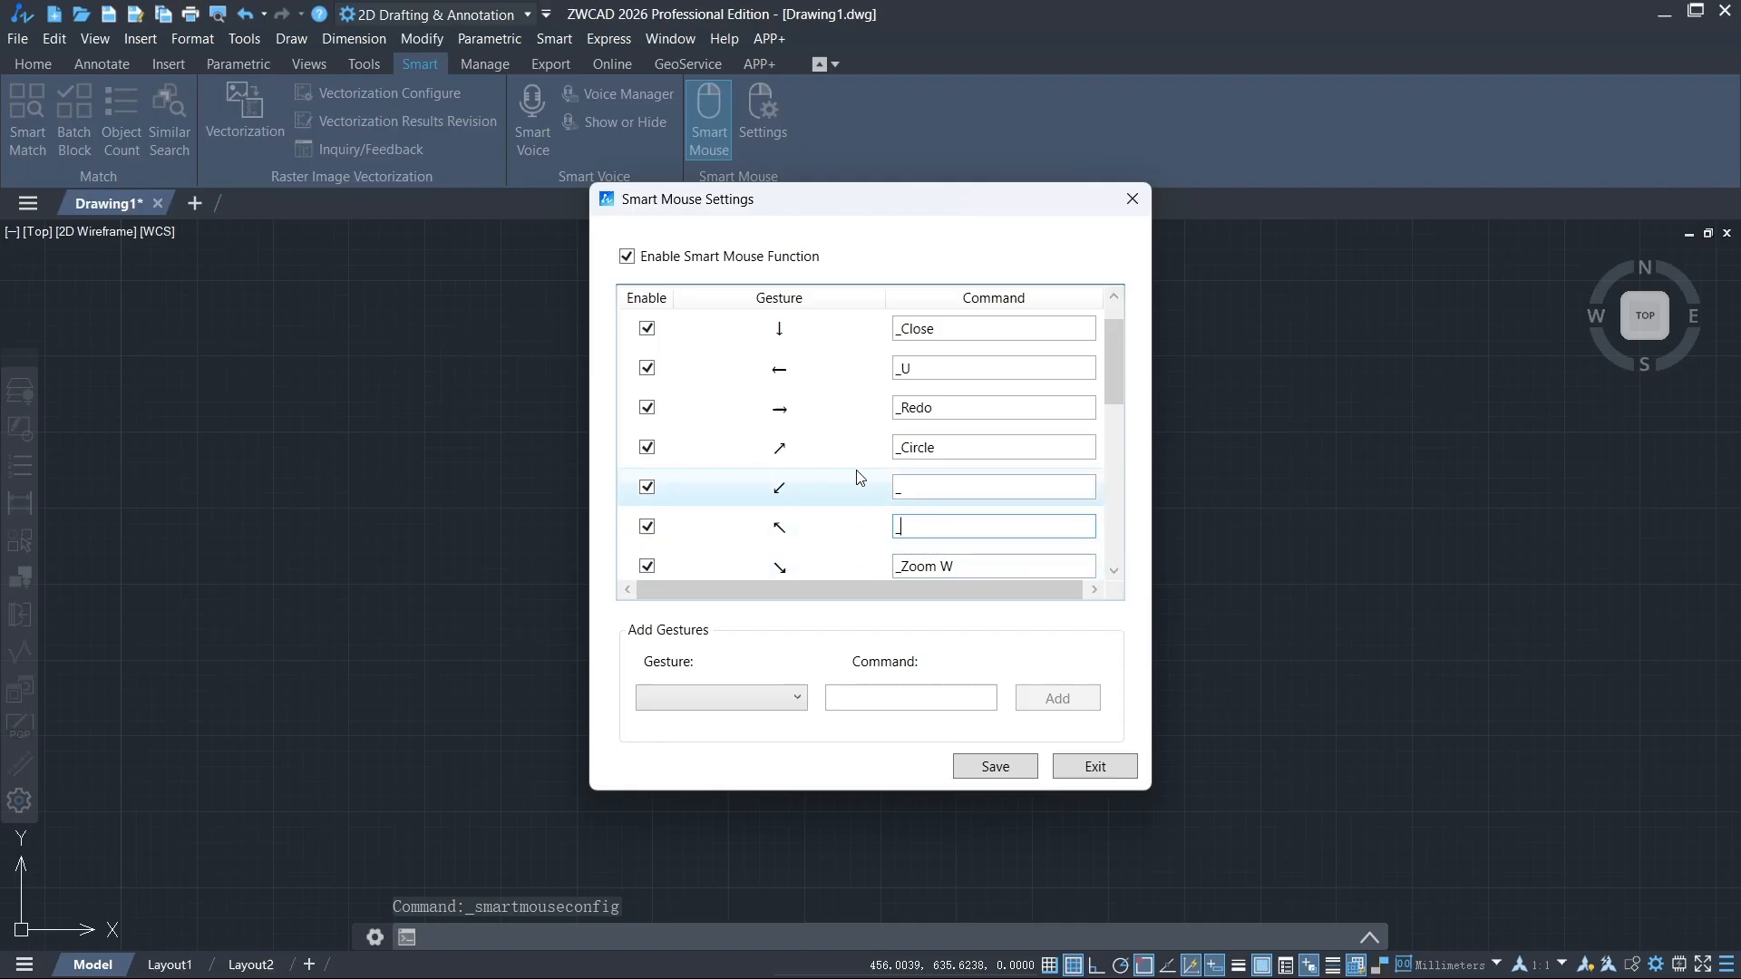
pyautogui.write('Arc')
# Replace the command of the down-then-right gesture with _Dimlin.
pyautogui.scroll(-1, 860, 478)
pyautogui.click(1015, 529)
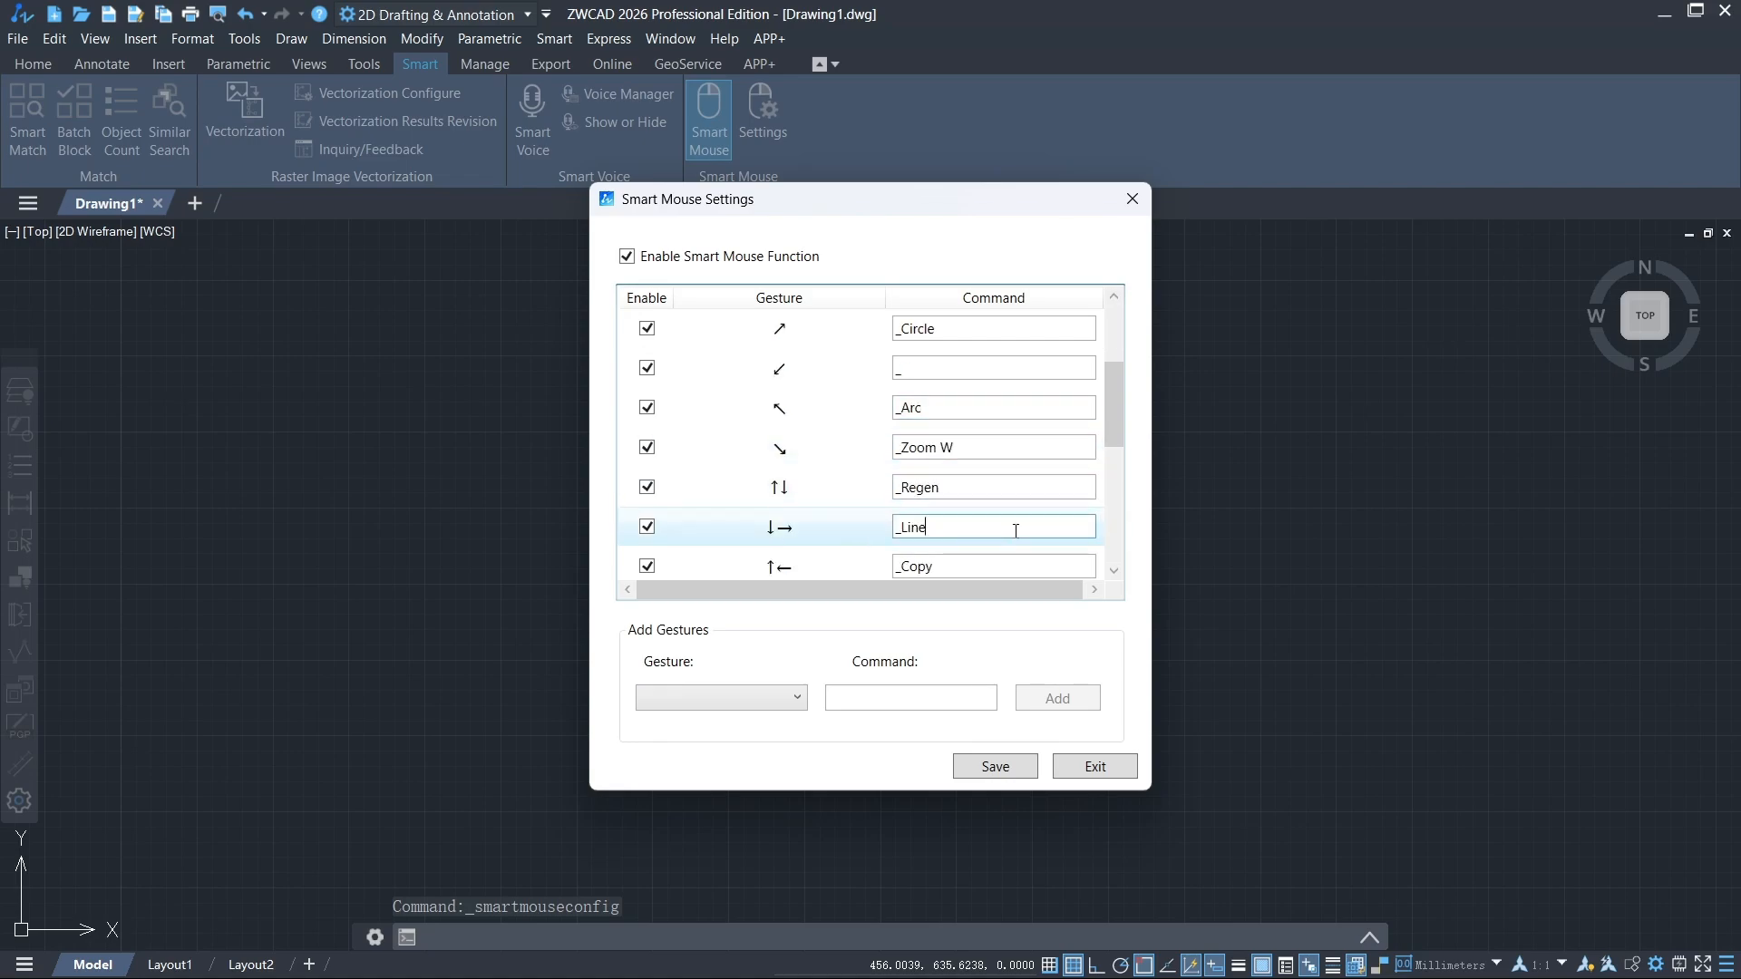
pyautogui.press('BackSpace')
pyautogui.press('BackSpace')
pyautogui.press('BackSpace')
pyautogui.press('BackSpace')
pyautogui.write('Dimlin')
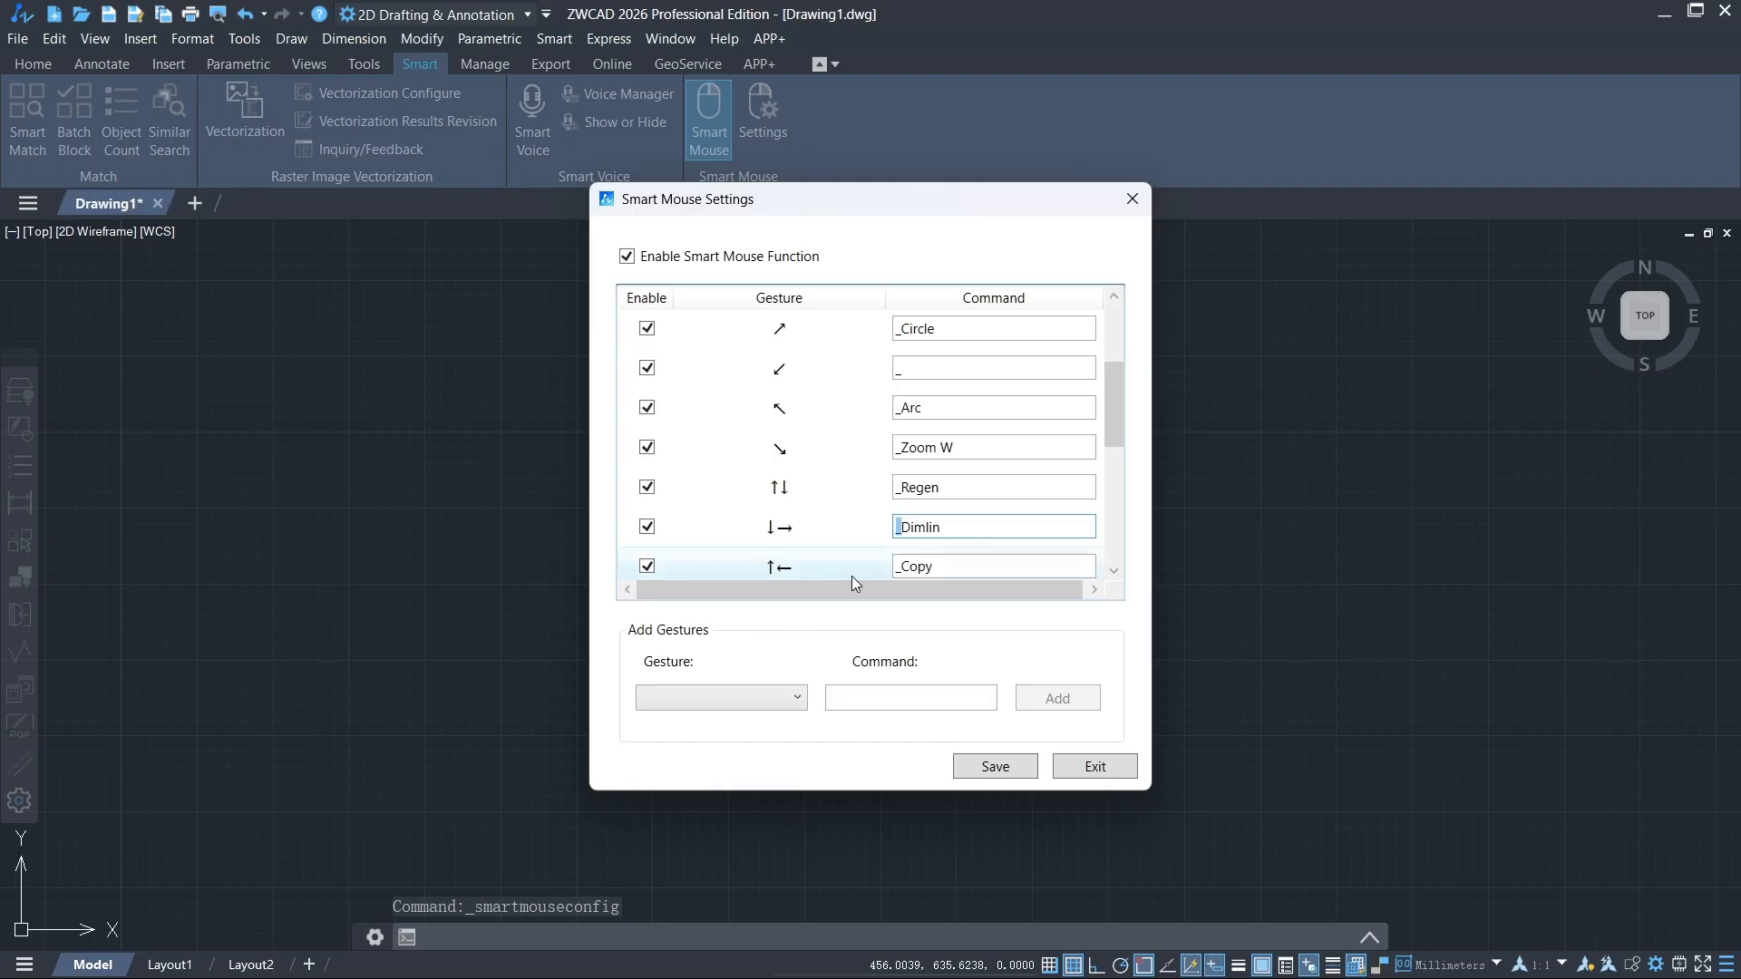
# Set the down-arrow gesture to run the _FCMP command.
pyautogui.scroll(2, 833, 482)
pyautogui.click(981, 371)
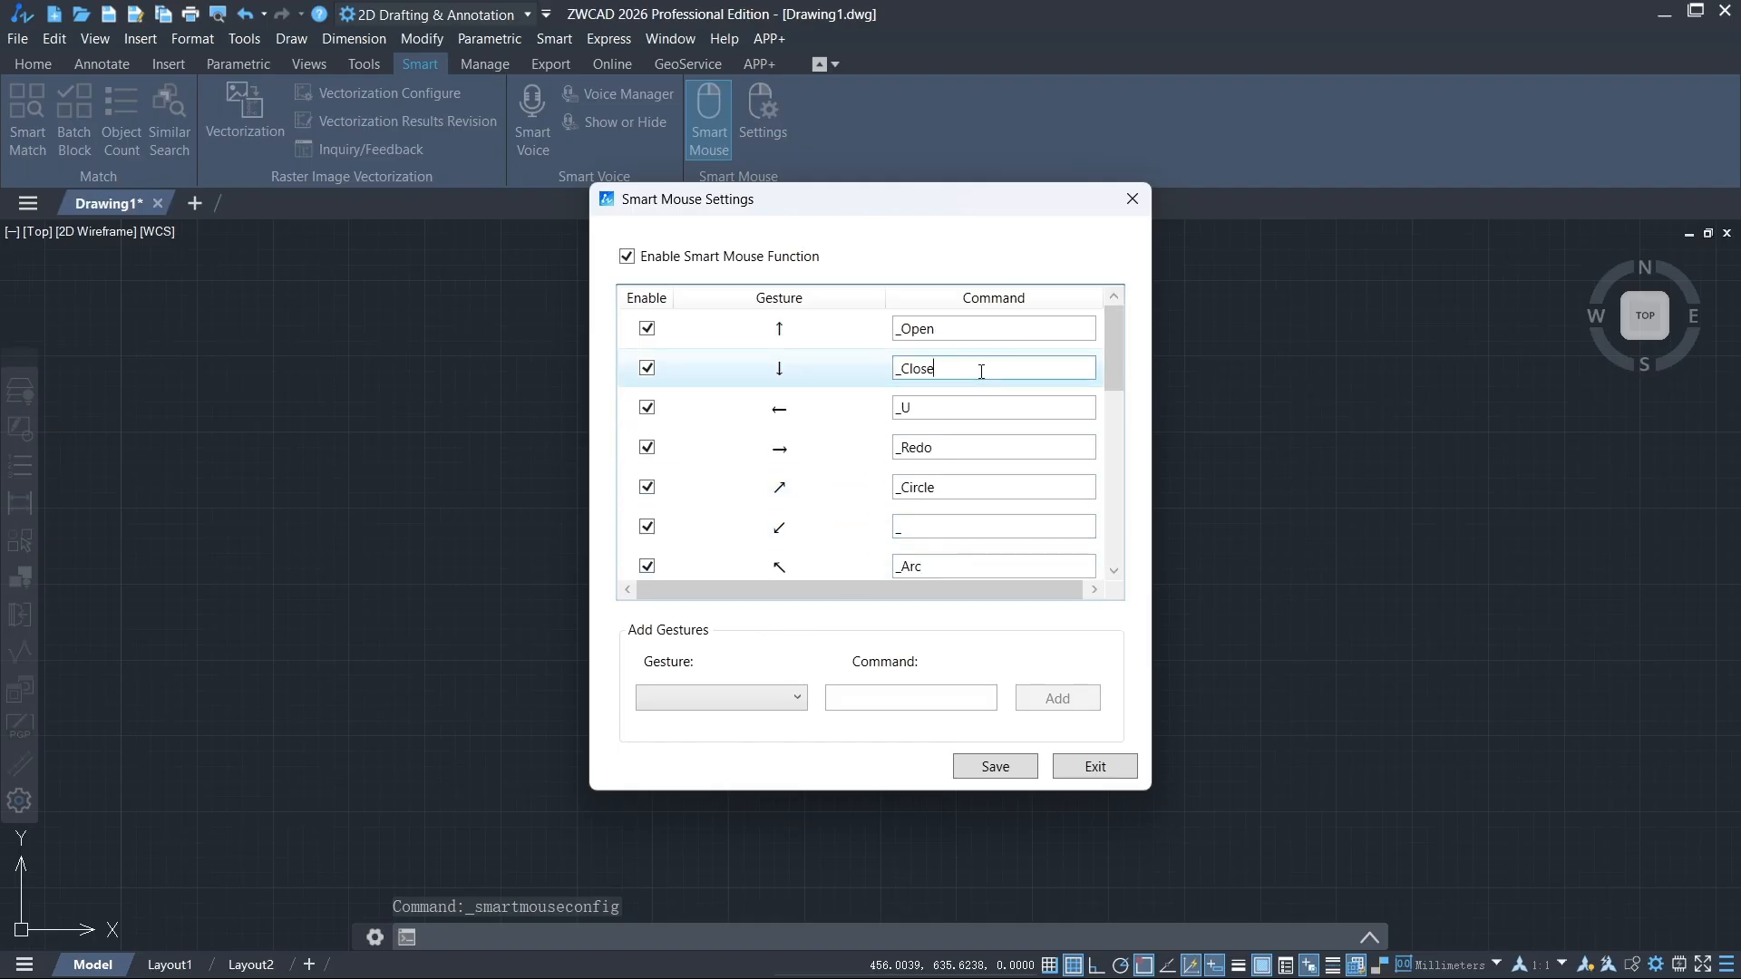
pyautogui.press('BackSpace')
pyautogui.press('BackSpace')
pyautogui.press('BackSpace')
pyautogui.press('BackSpace')
pyautogui.press('BackSpace')
pyautogui.write('FCMP')
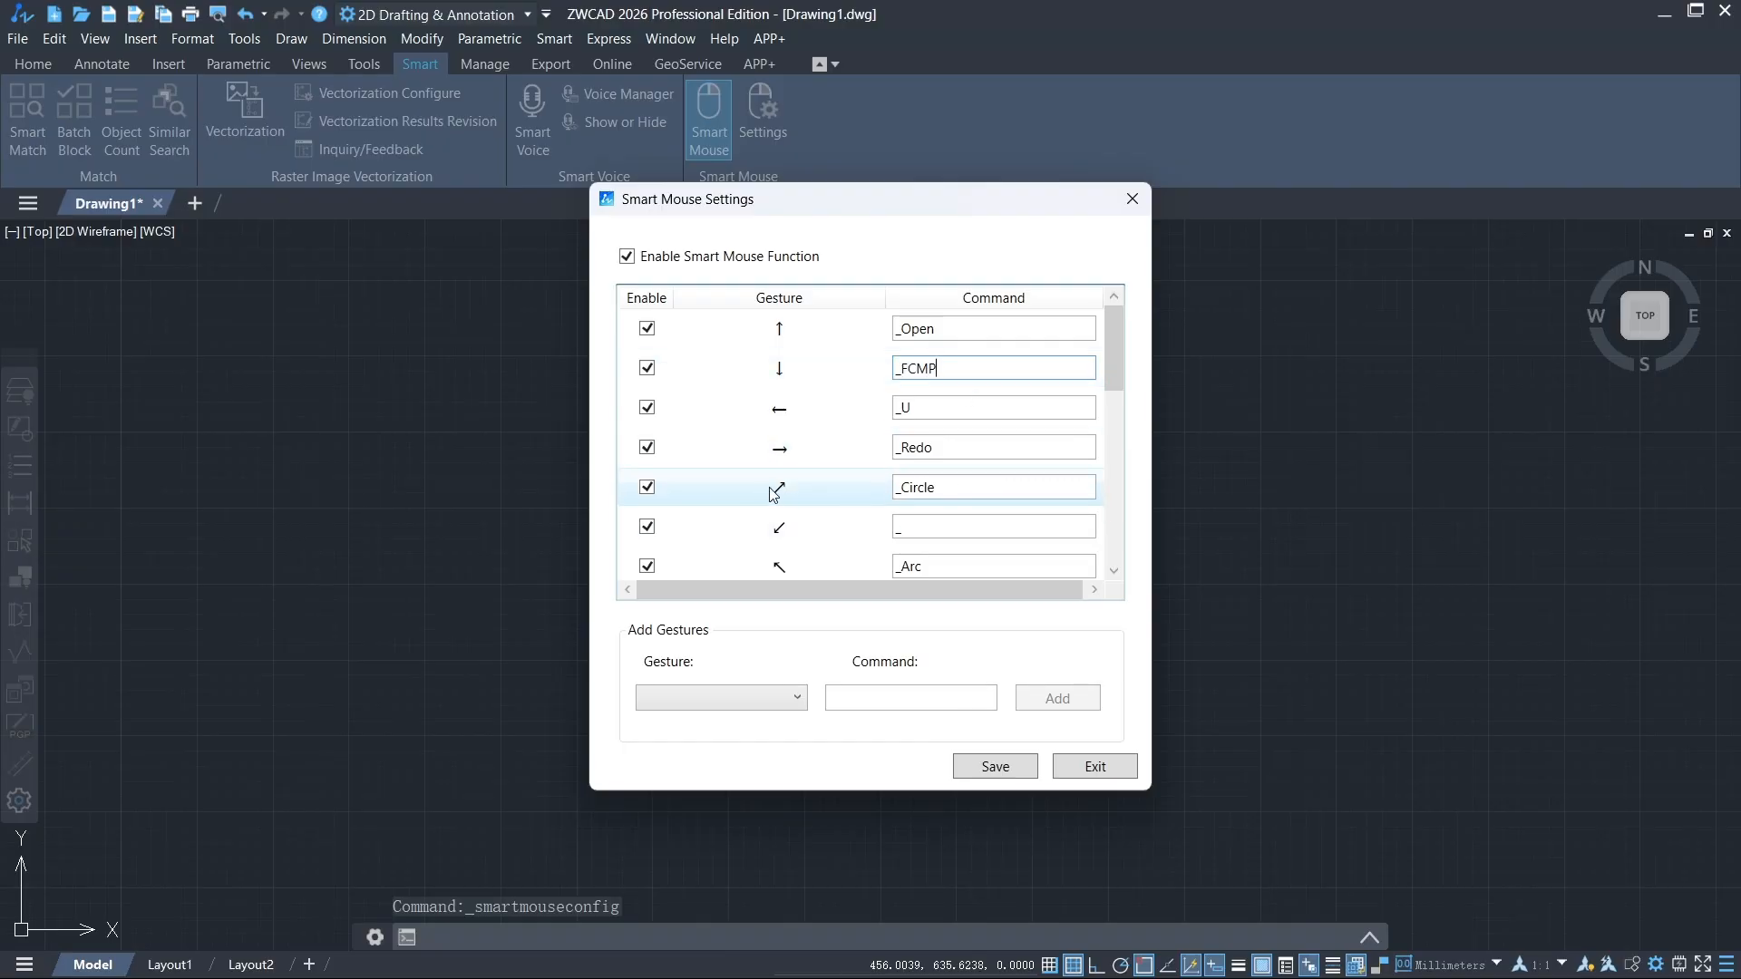
# Set the diagonal up-right gesture to run the _Smartvoice command.
pyautogui.click(1021, 481)
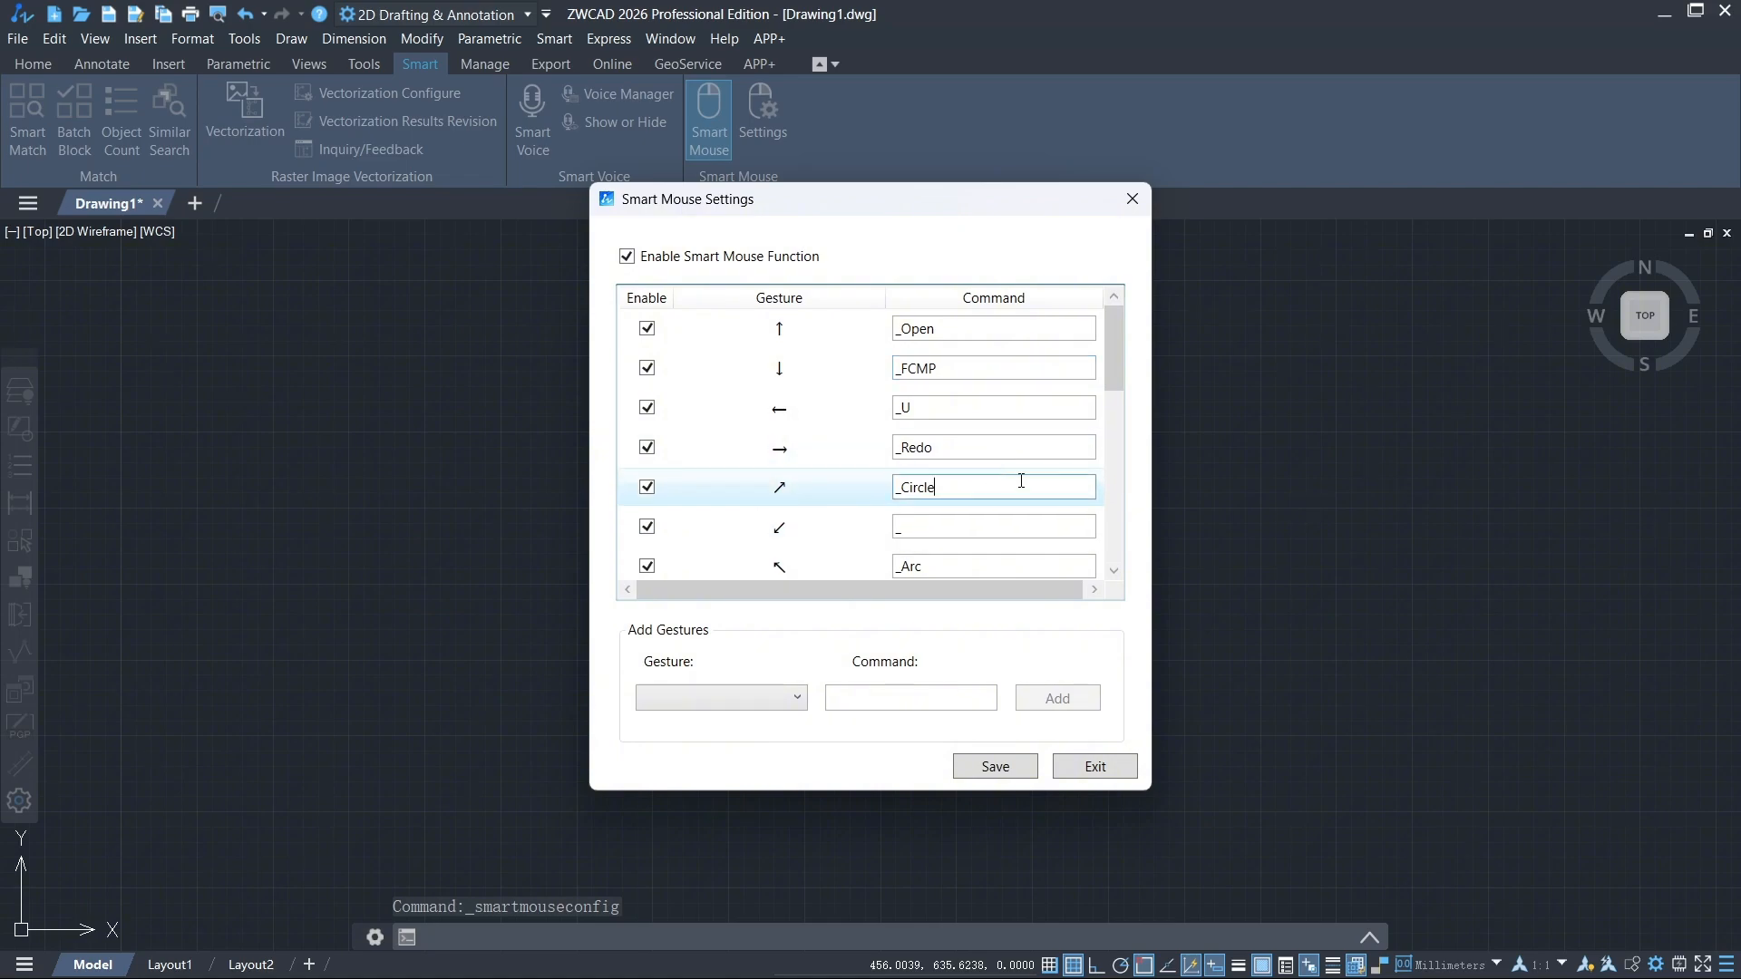
pyautogui.press('BackSpace')
pyautogui.press('BackSpace')
pyautogui.press('BackSpace')
pyautogui.press('BackSpace')
pyautogui.write('s')
pyautogui.press('BackSpace')
pyautogui.write('sMAR')
pyautogui.press('BackSpace')
pyautogui.press('BackSpace')
pyautogui.press('BackSpace')
pyautogui.press('BackSpace')
pyautogui.write('A')
pyautogui.write('S')
pyautogui.write('mart')
pyautogui.write('voice')
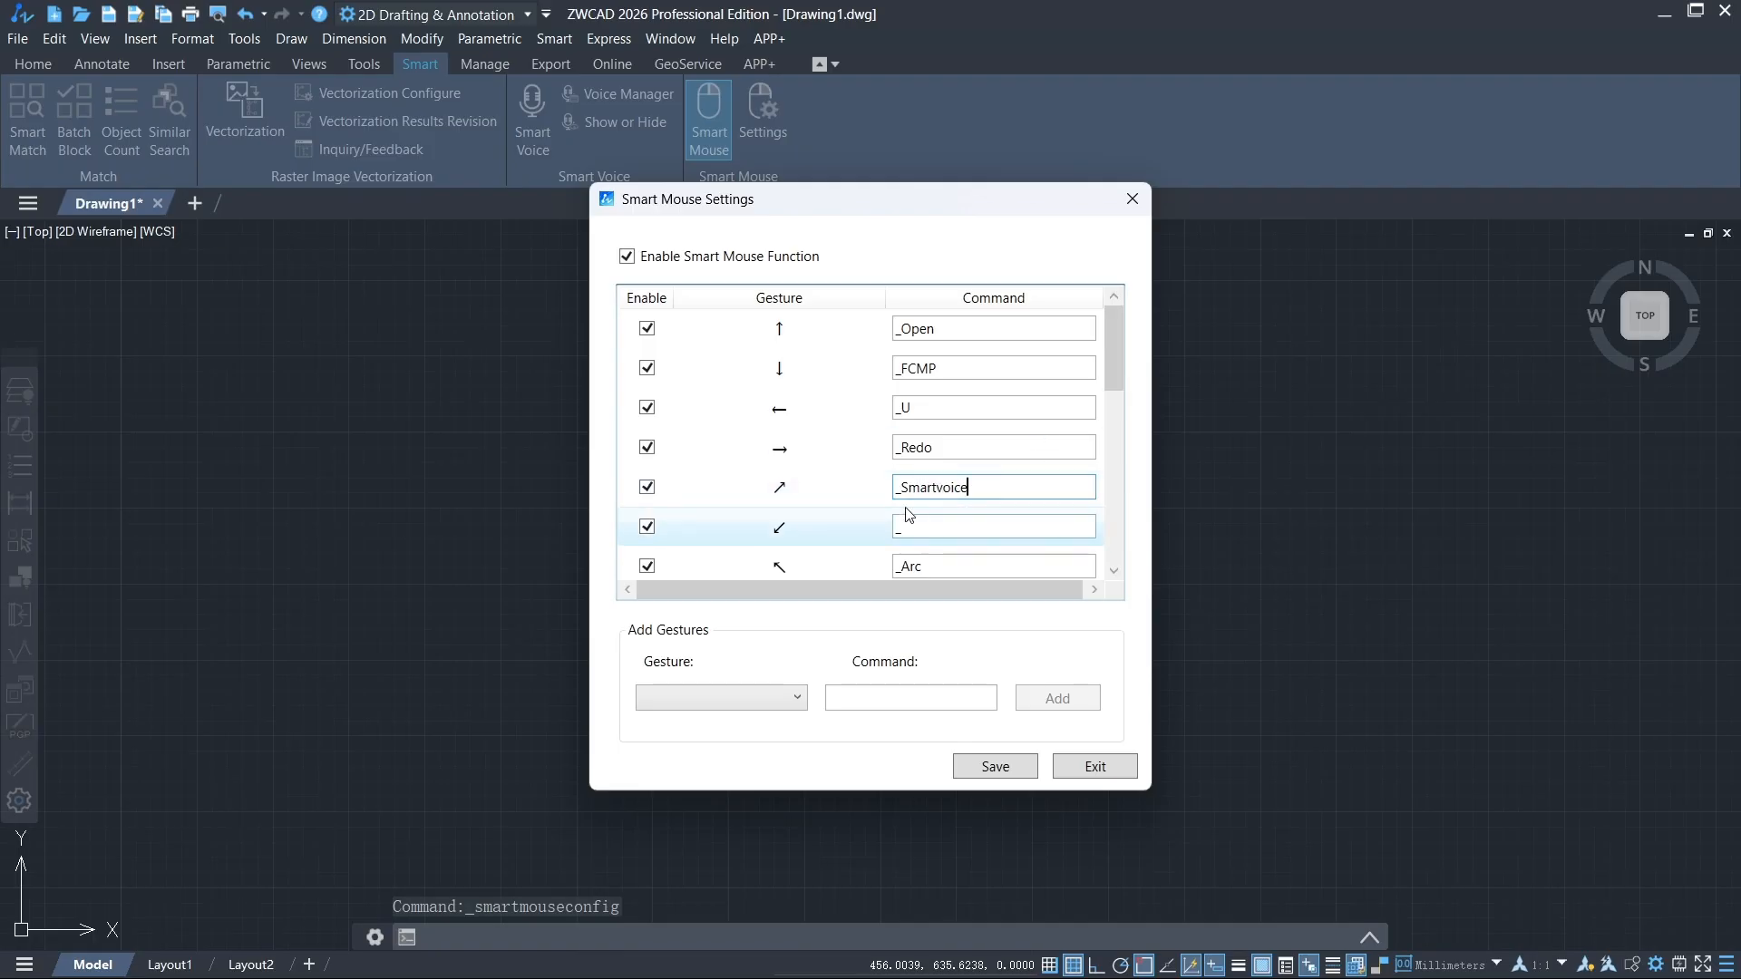
pyautogui.press('Delete')
pyautogui.write('V')
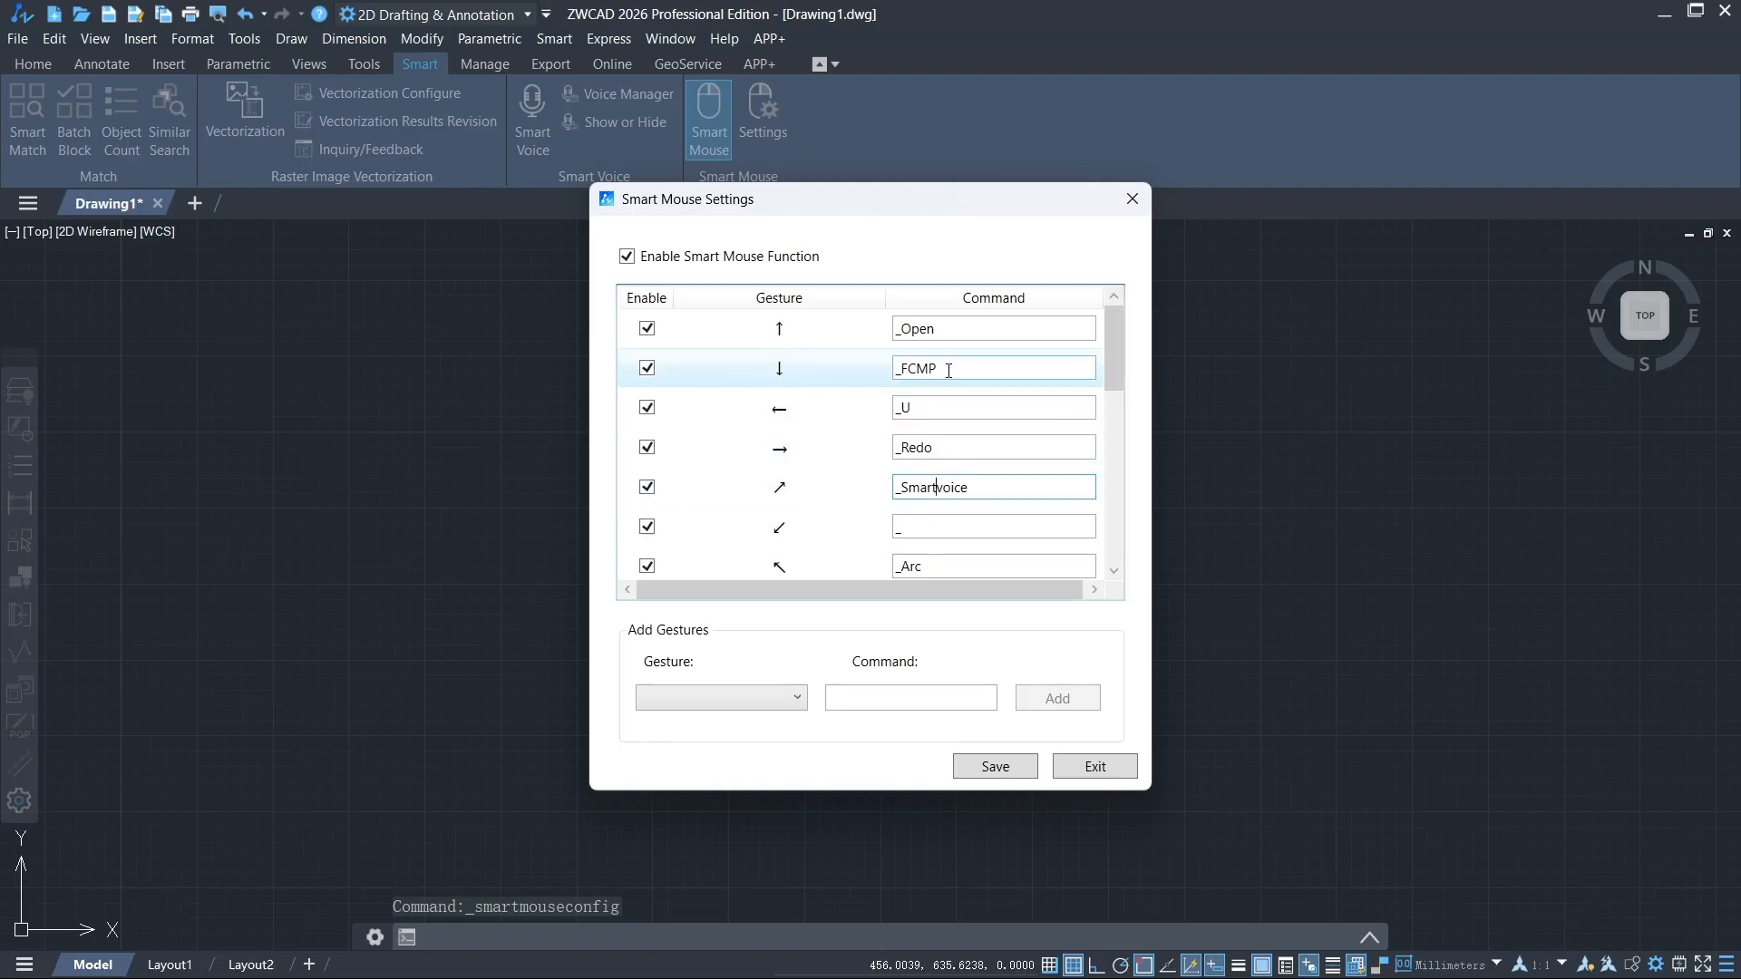
# Assign the _BatchPlot command to the left-arrow gesture and save the Smart Mouse settings.
pyautogui.click(970, 405)
pyautogui.press('BackSpace')
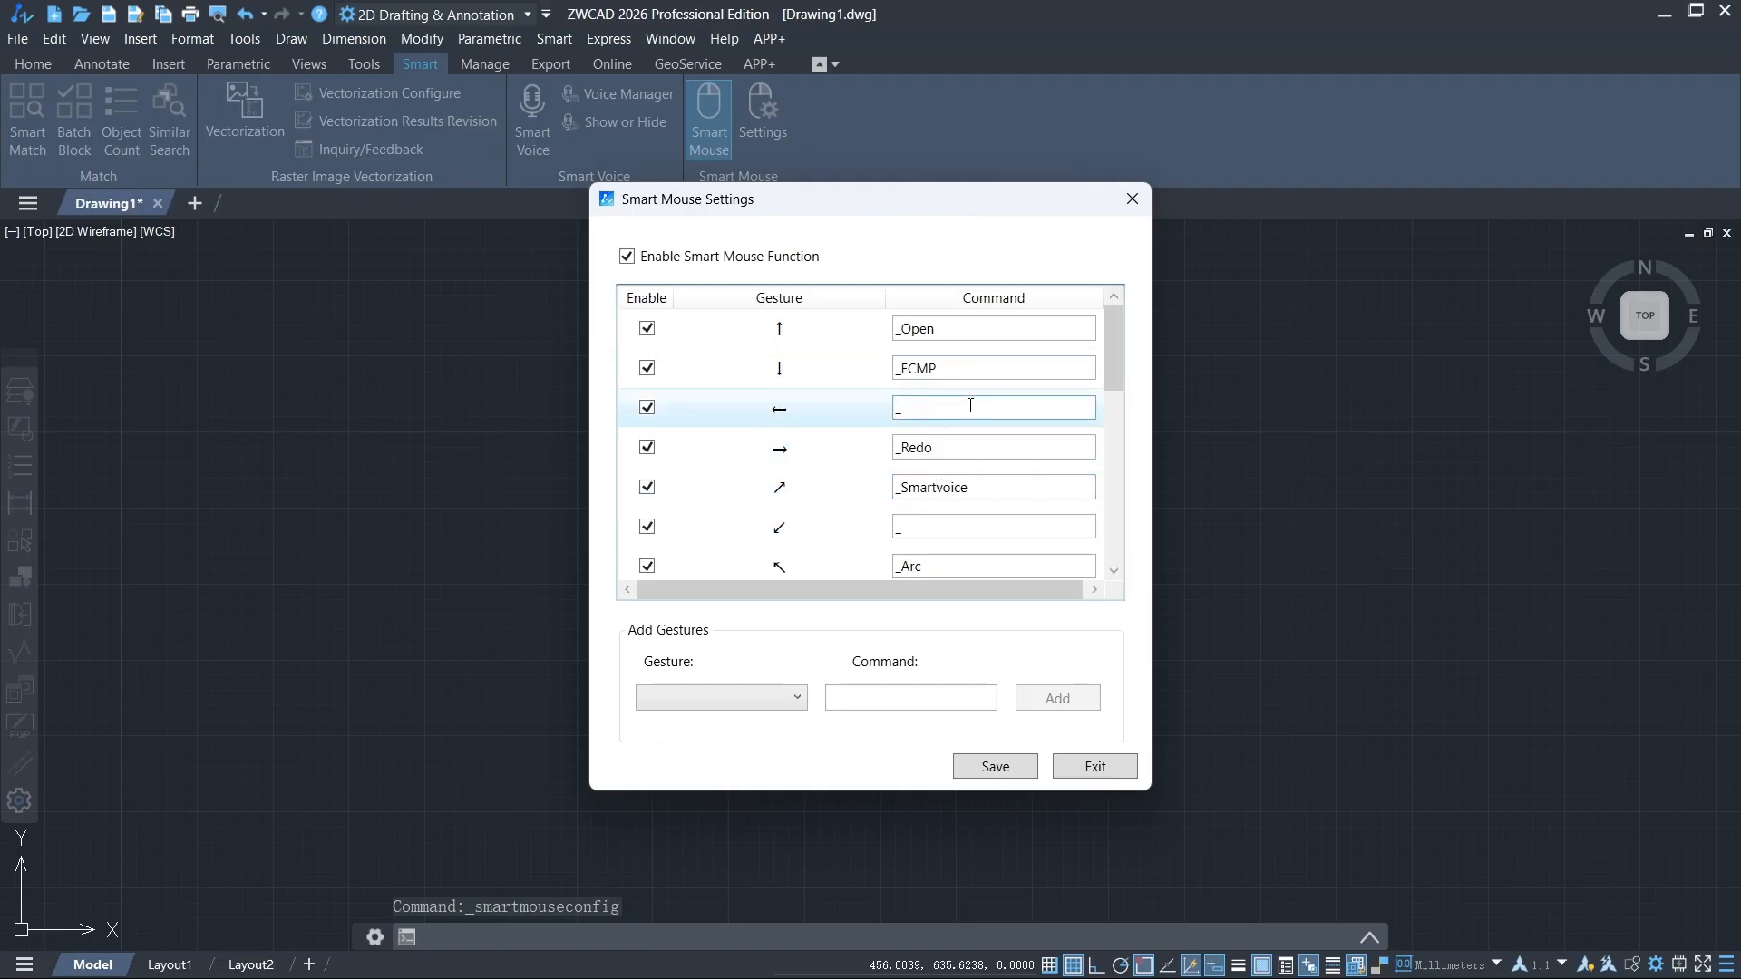
pyautogui.write('BatchPlot')
pyautogui.click(1009, 763)
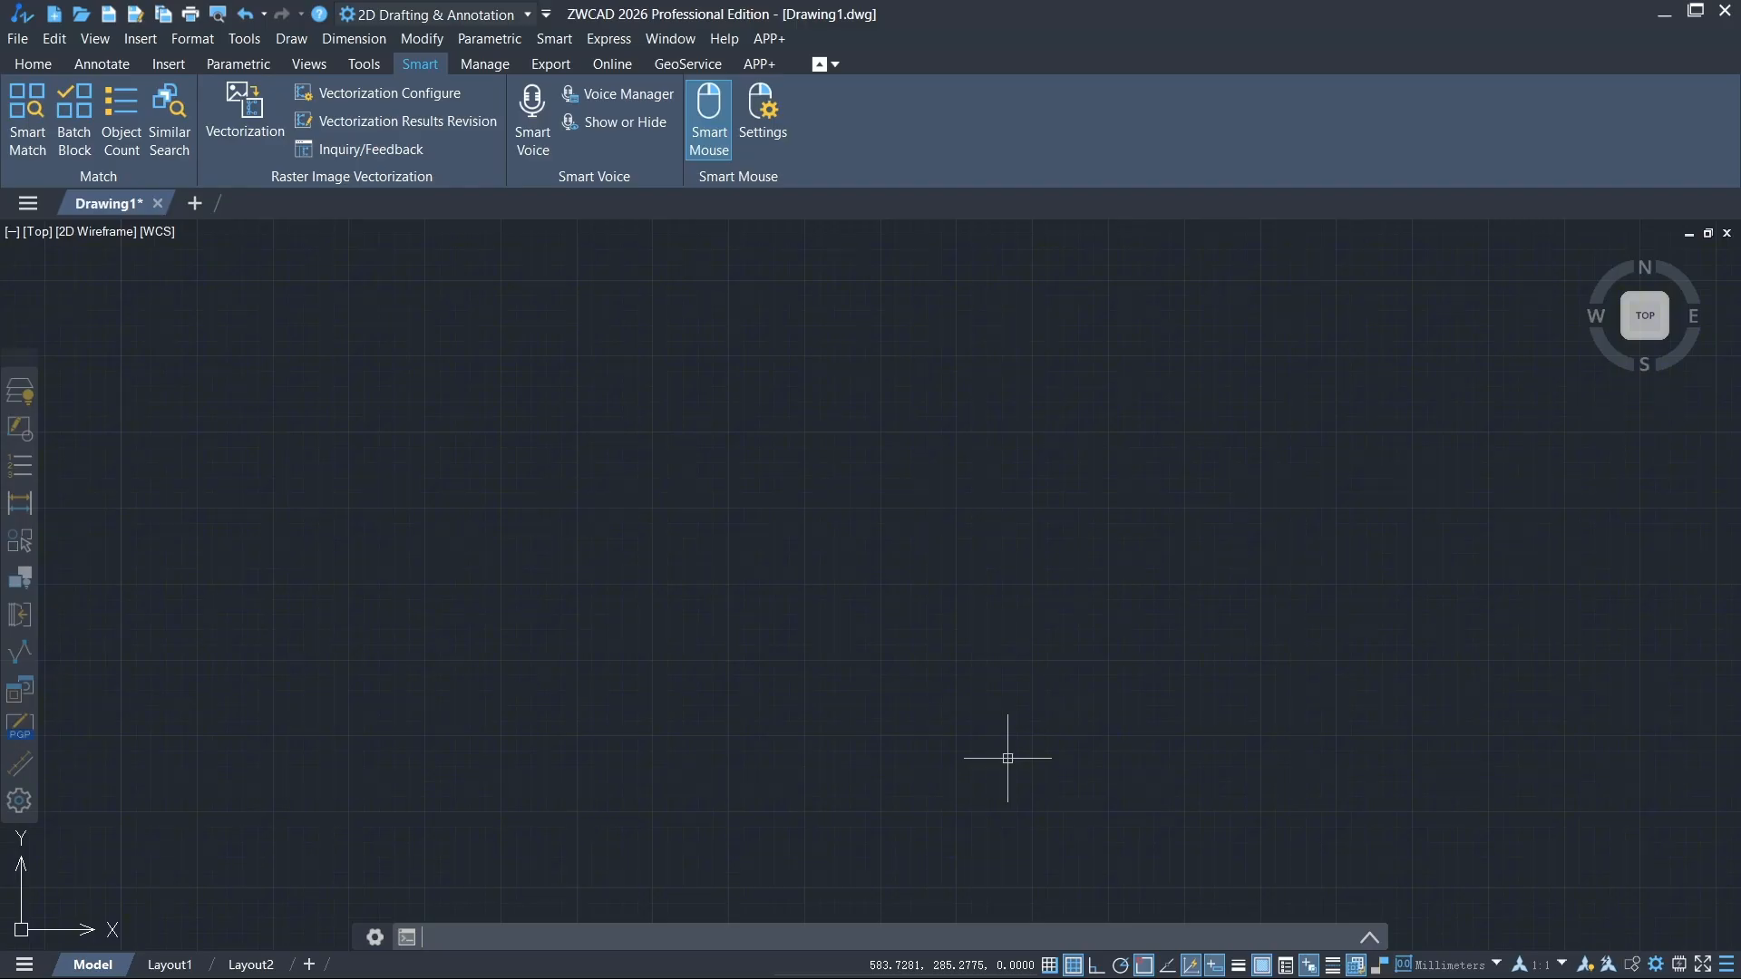
# Use the upward gesture to open Smart Plot Sample for Demo.dwg and switch the drawing to model space.
pyautogui.moveTo(1007, 758); pyautogui.dragTo(995, 539, button='right')
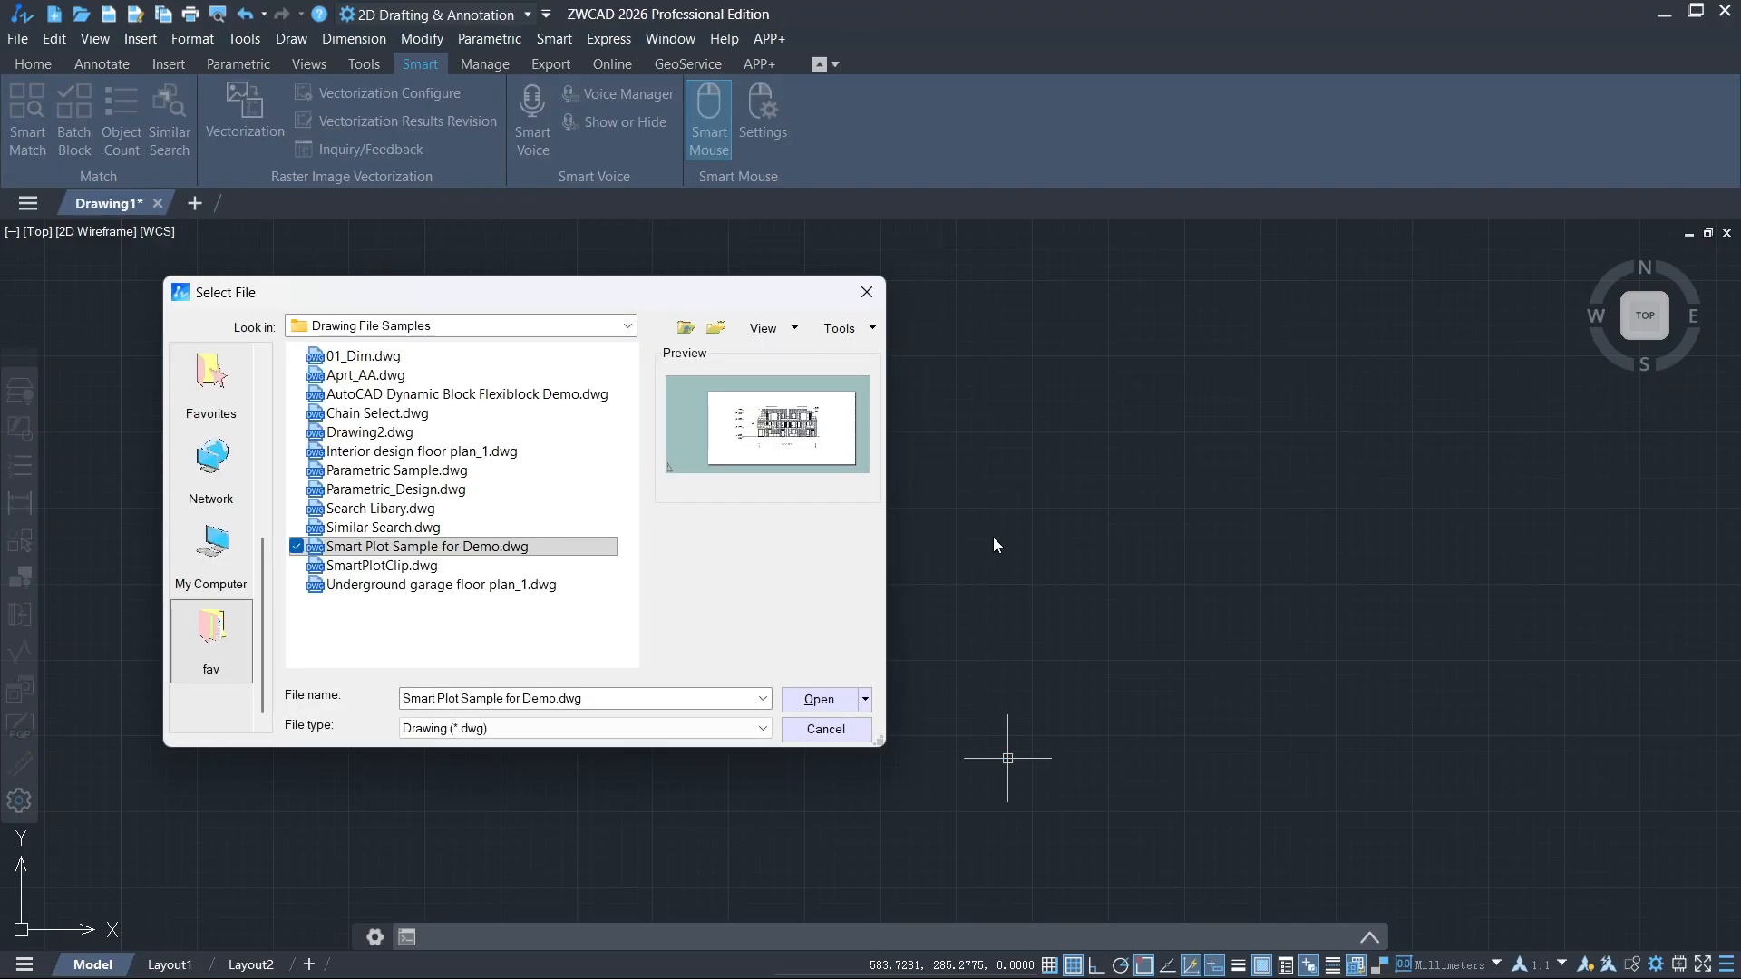
pyautogui.click(830, 696)
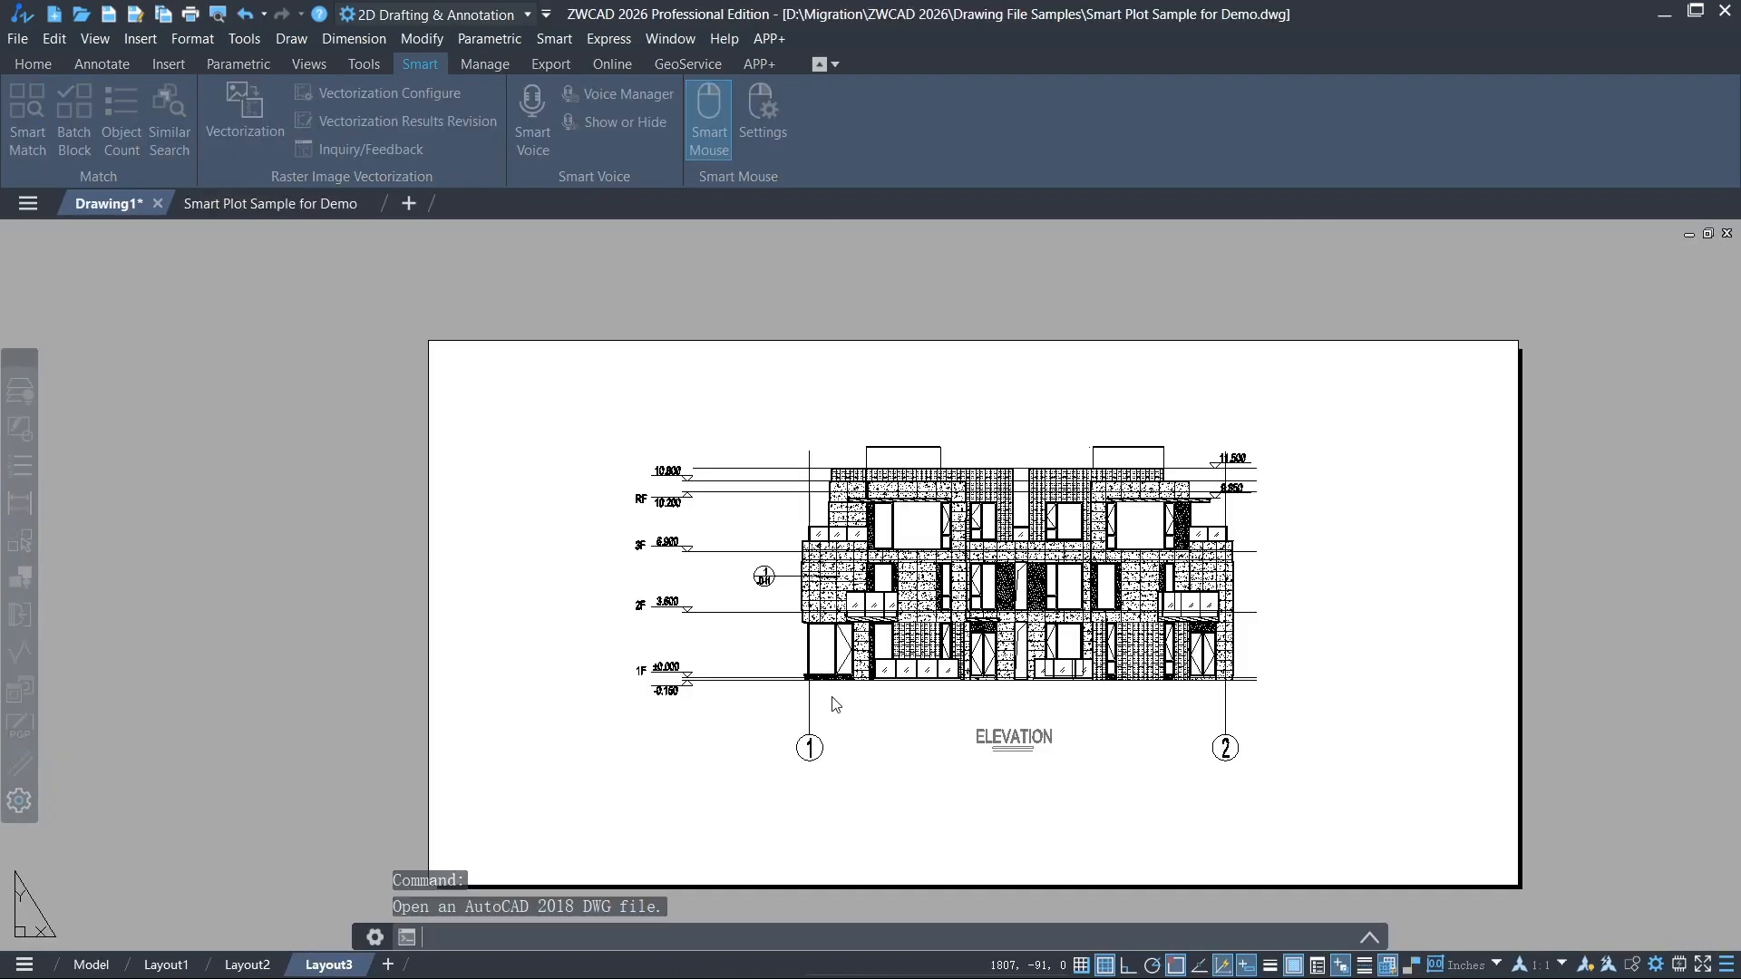
pyautogui.press('Escape')
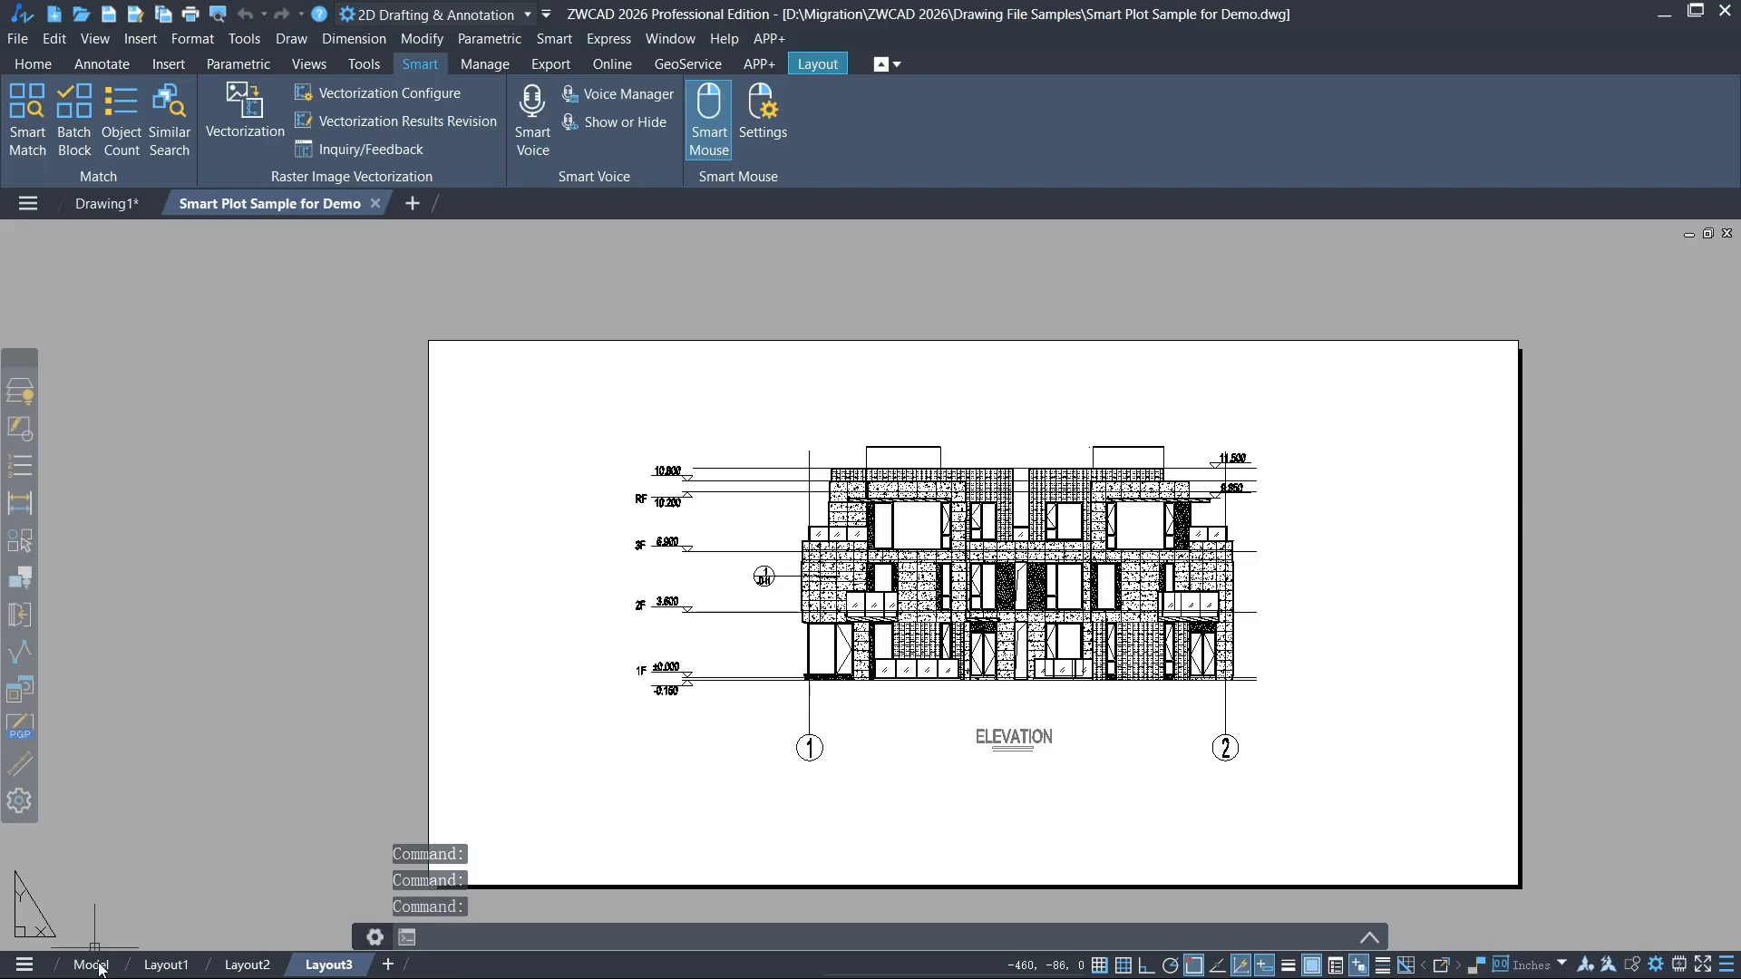
pyautogui.click(94, 964)
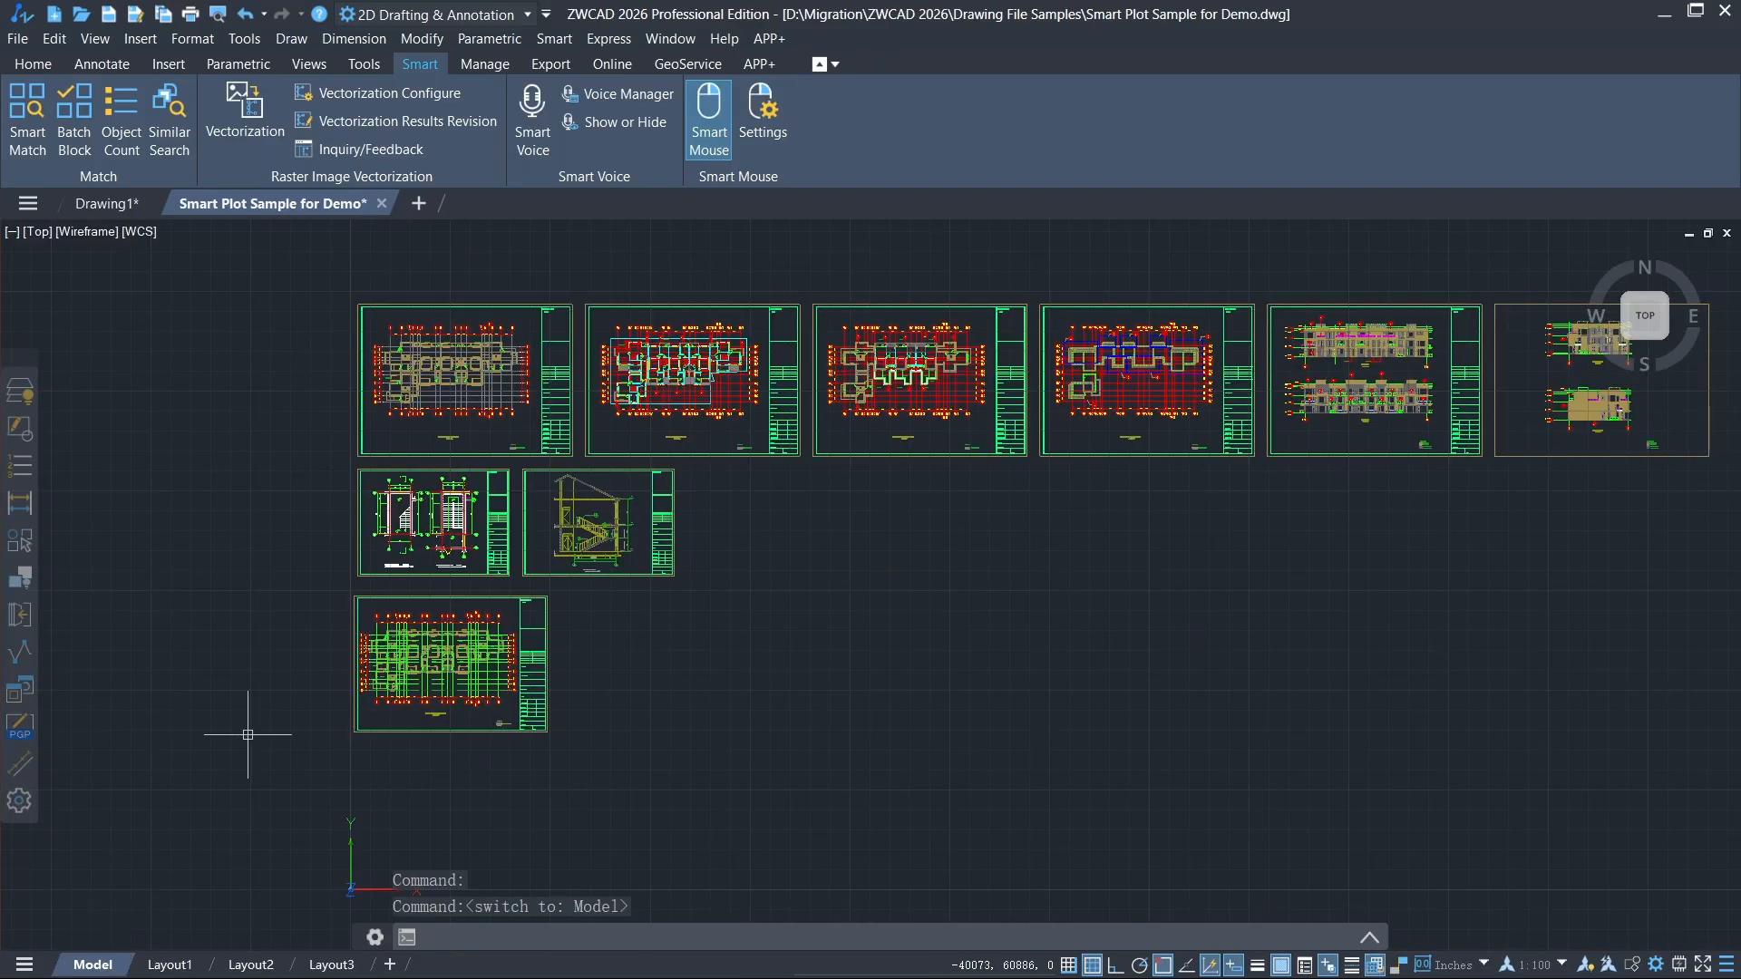
# Open the left-hand unit block in the 2nd Floor Key Plan for in-place editing, with all nested objects selected automatically.
pyautogui.scroll(6, 609, 353)
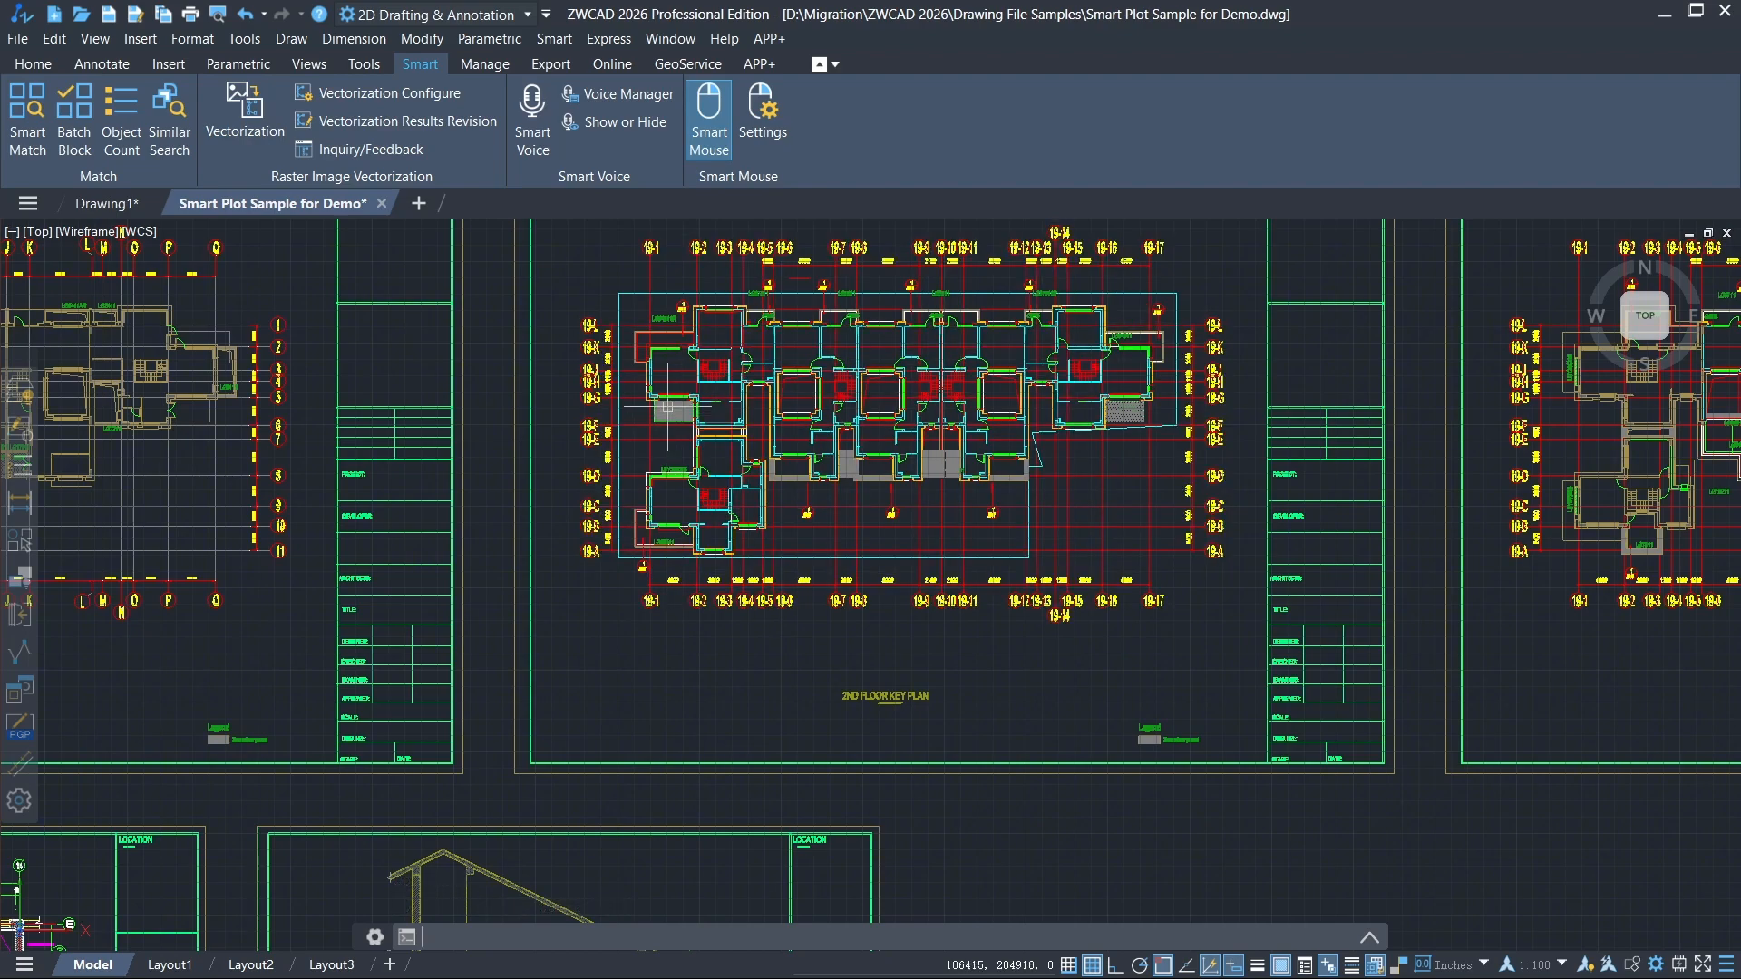
pyautogui.scroll(6, 717, 340)
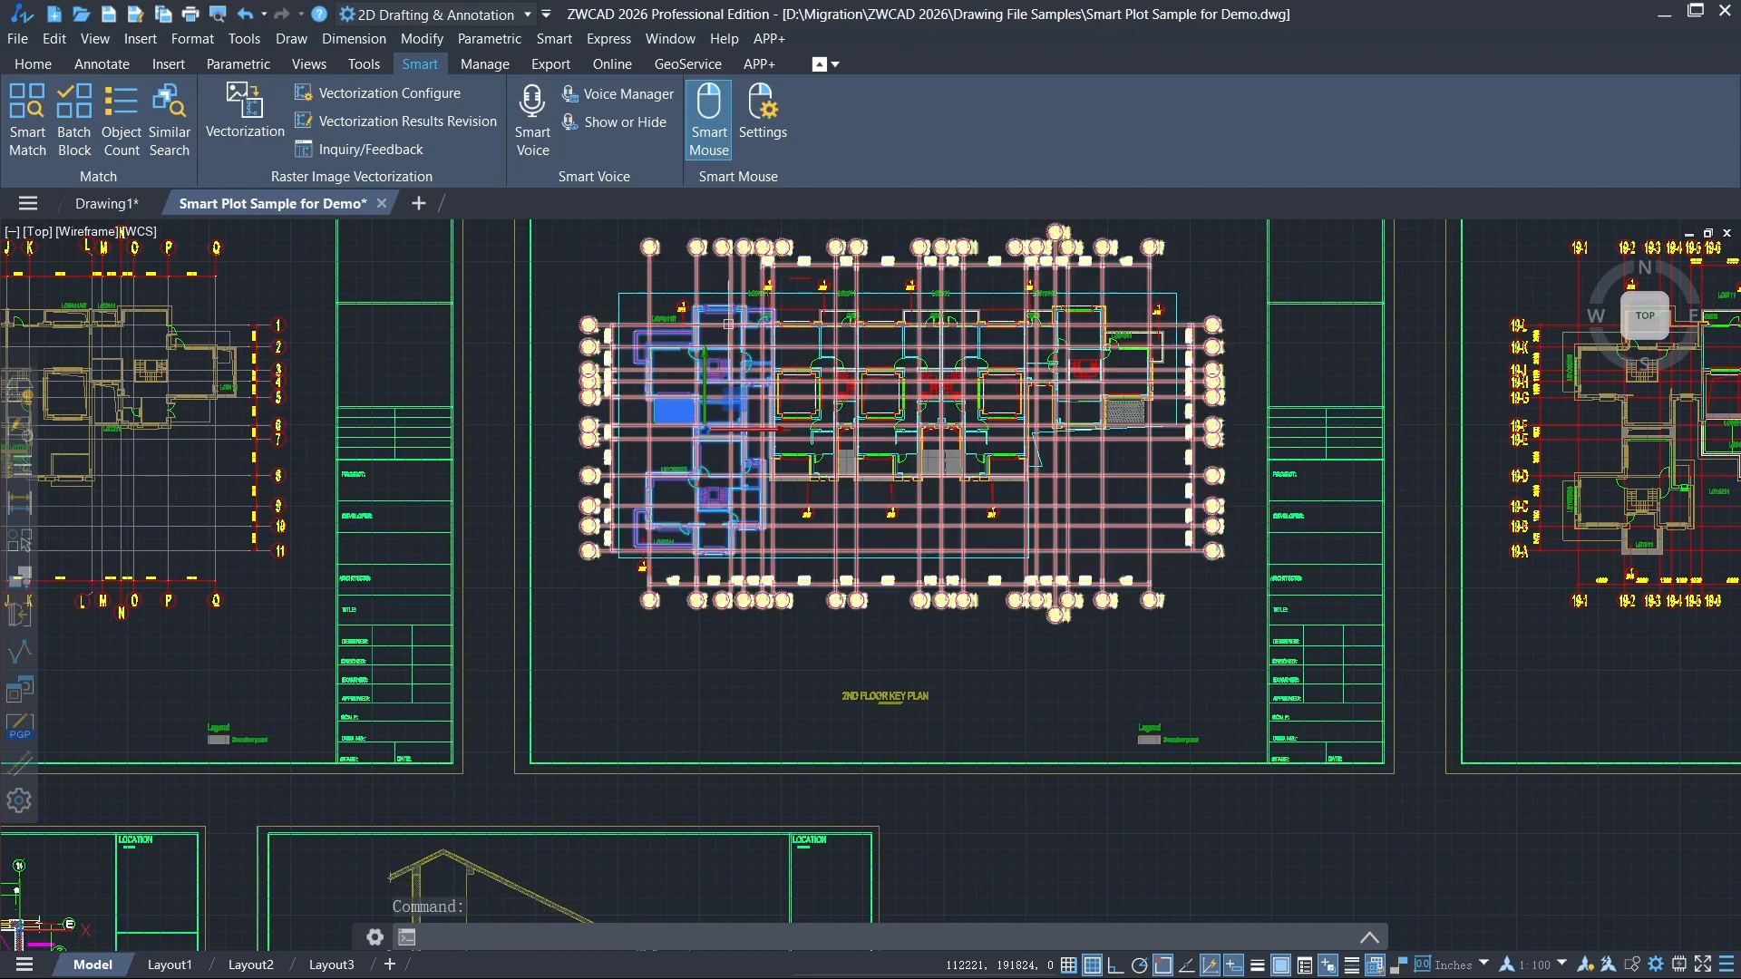
pyautogui.click(721, 413)
pyautogui.rightClick(716, 419)
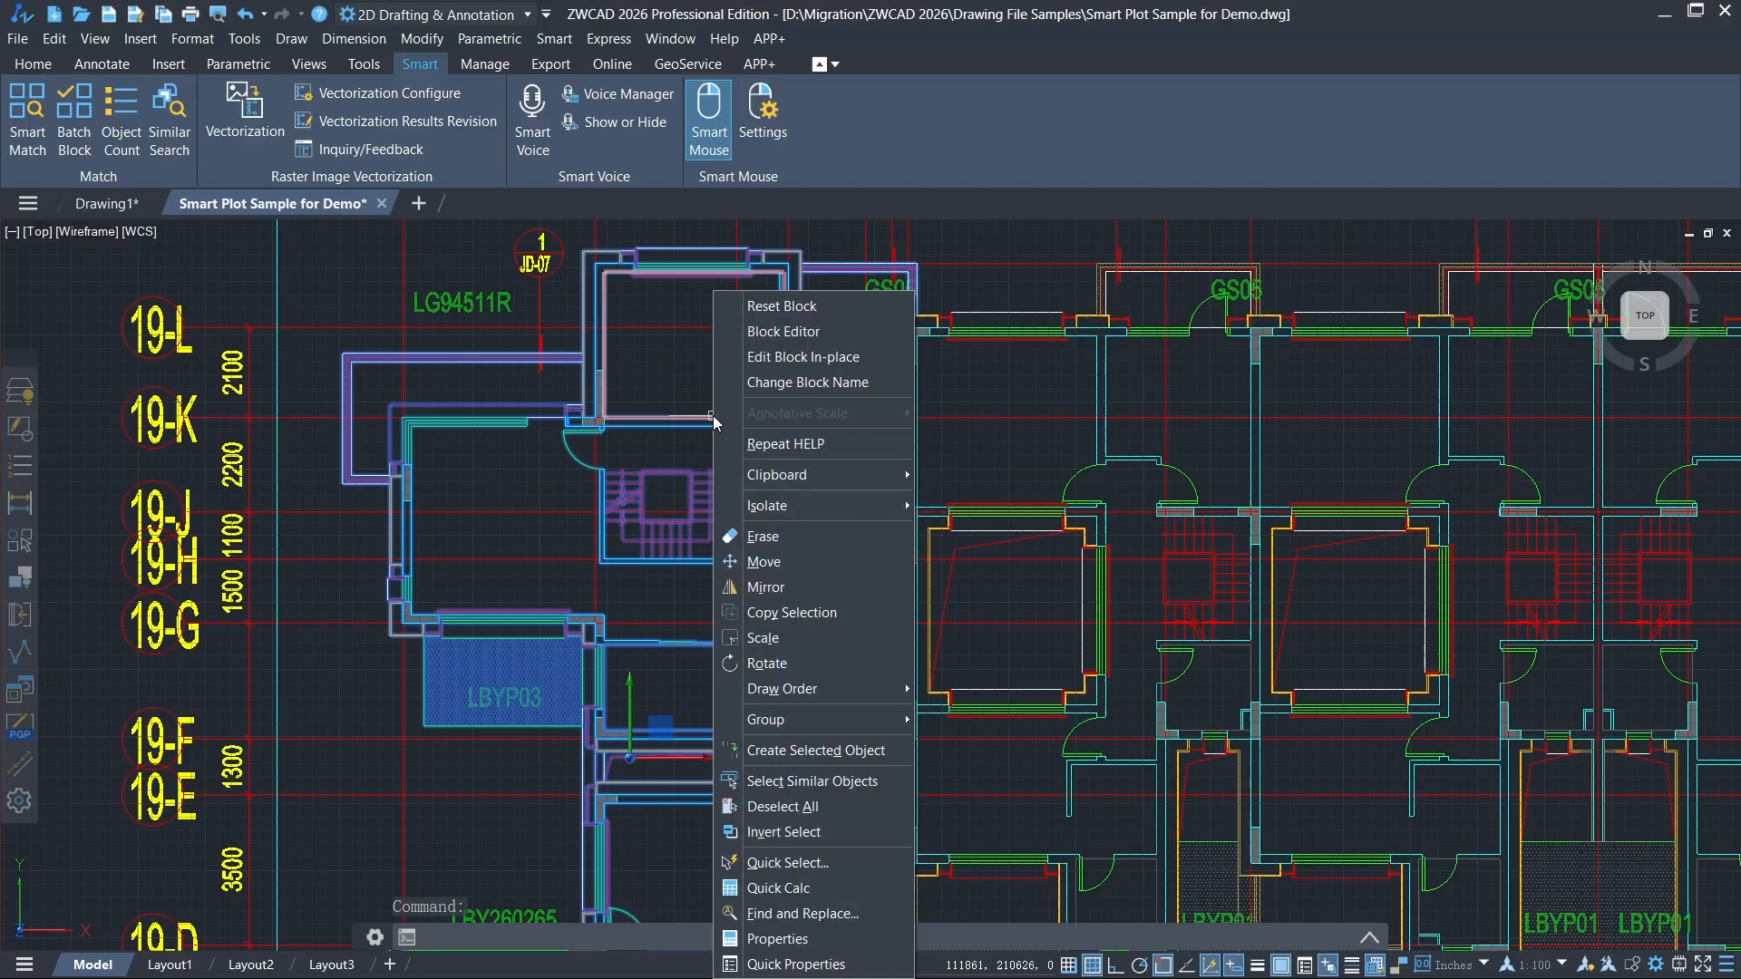
pyautogui.click(805, 357)
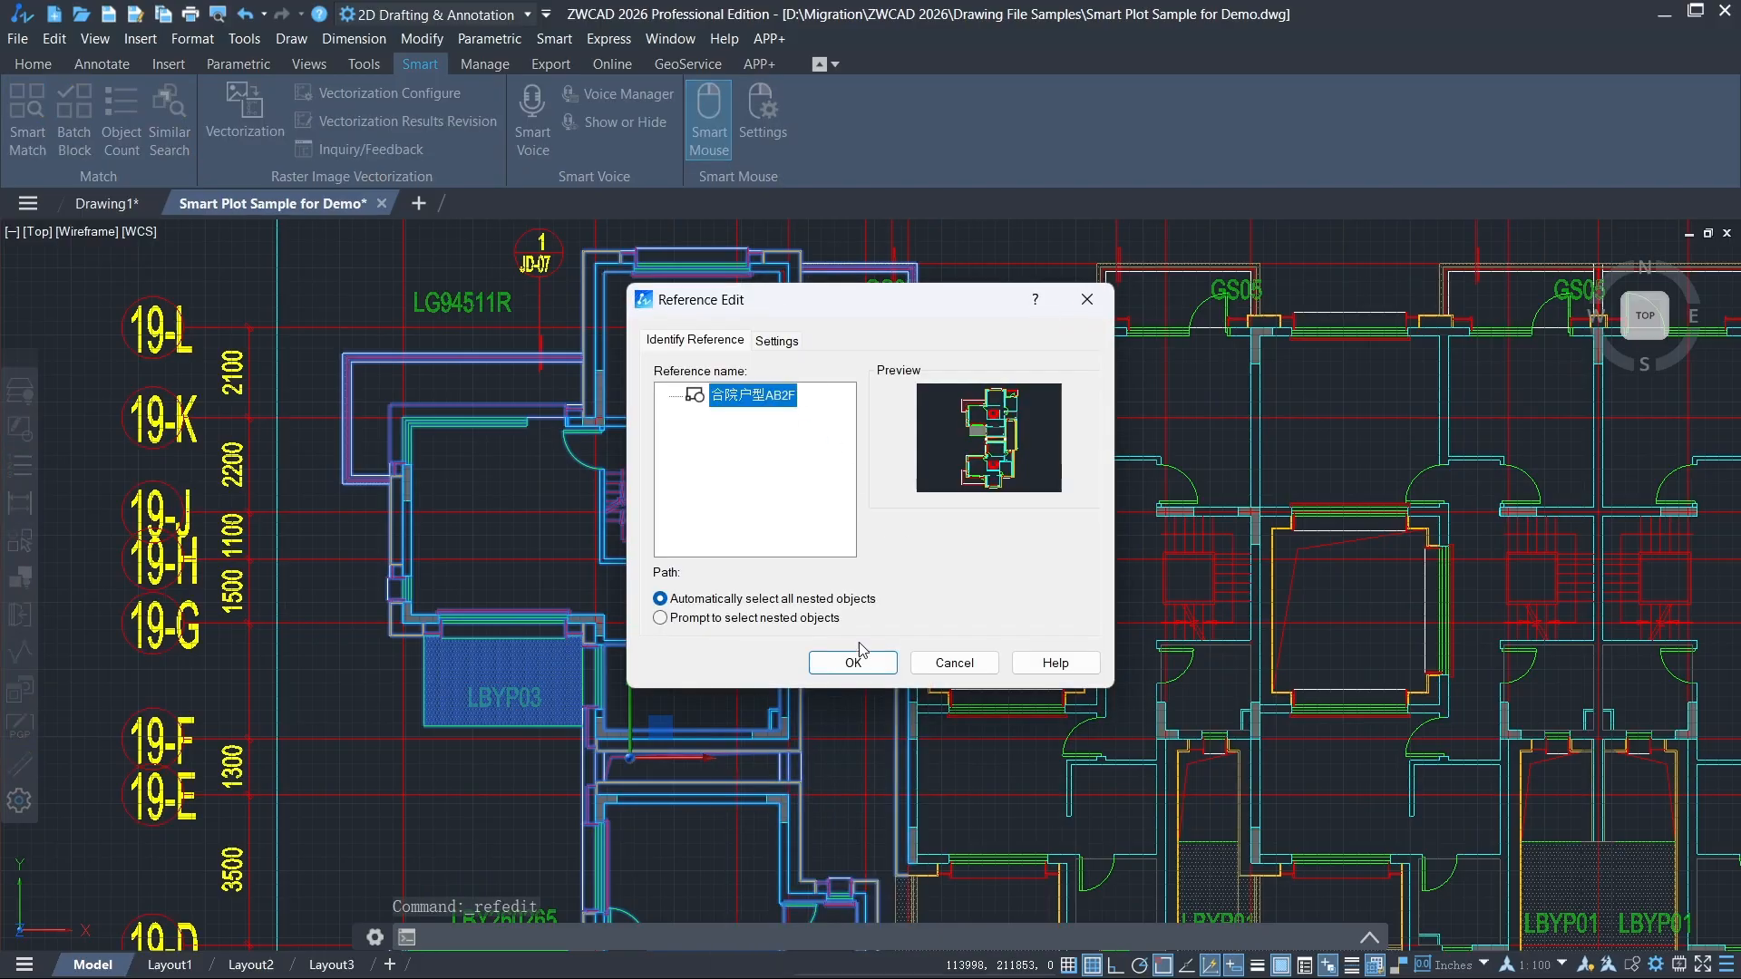
pyautogui.click(858, 662)
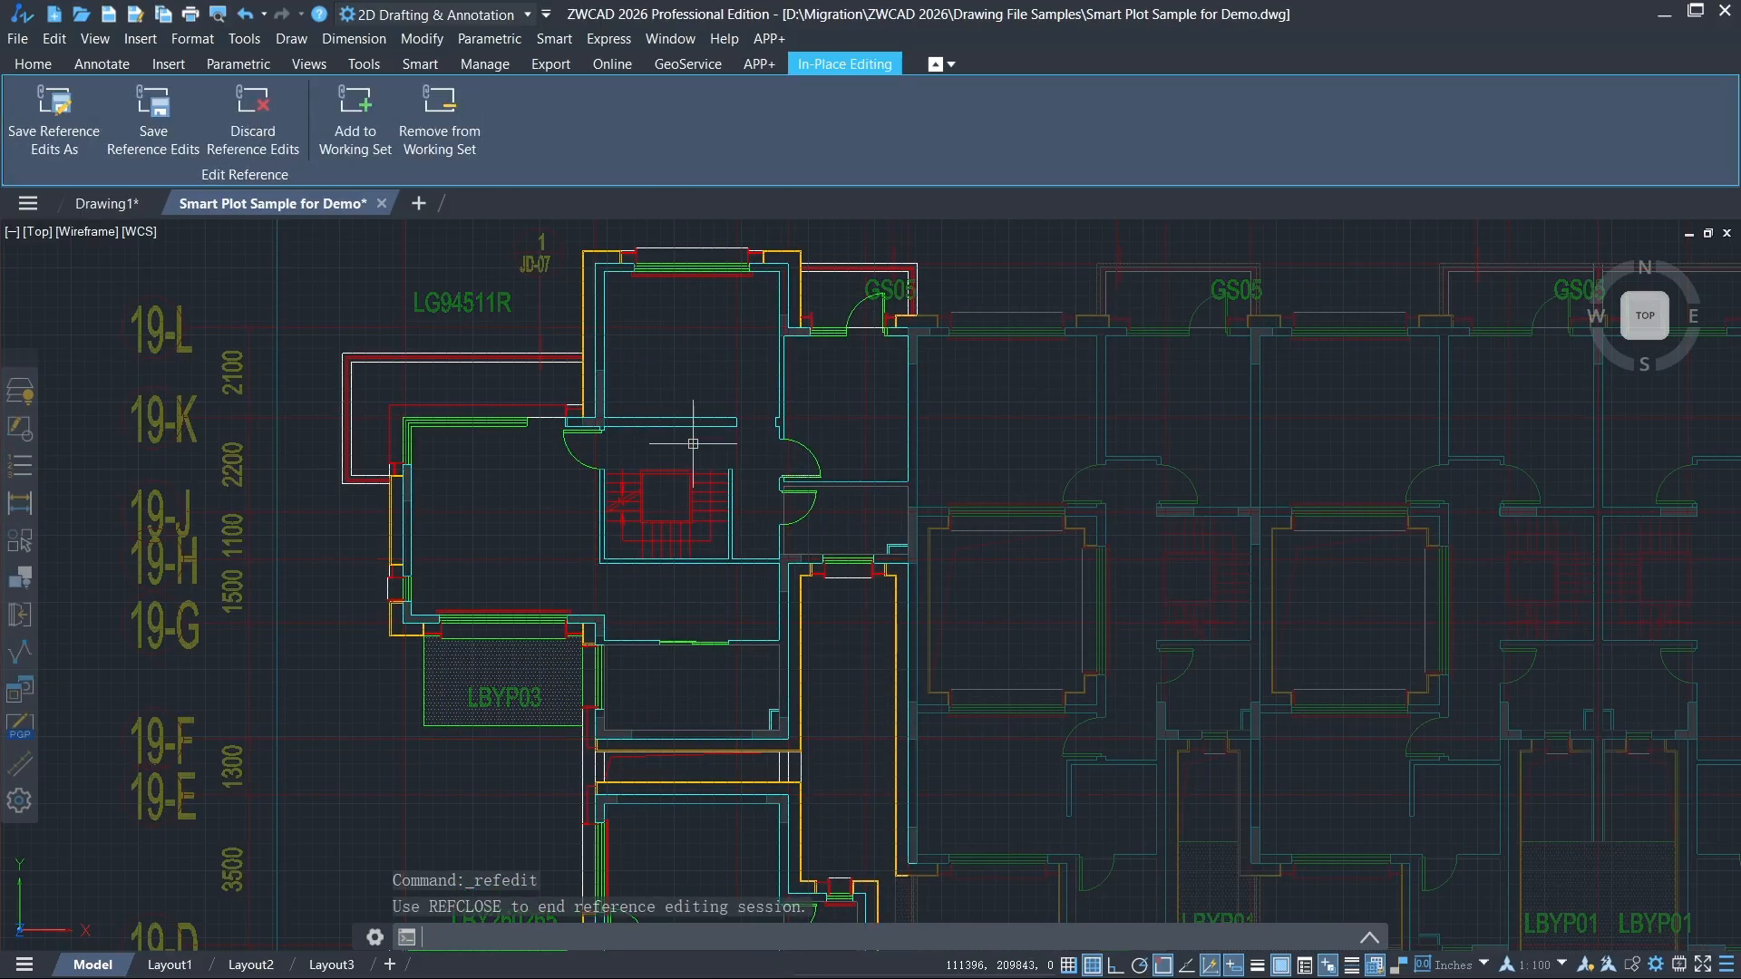
pyautogui.scroll(2, 658, 395)
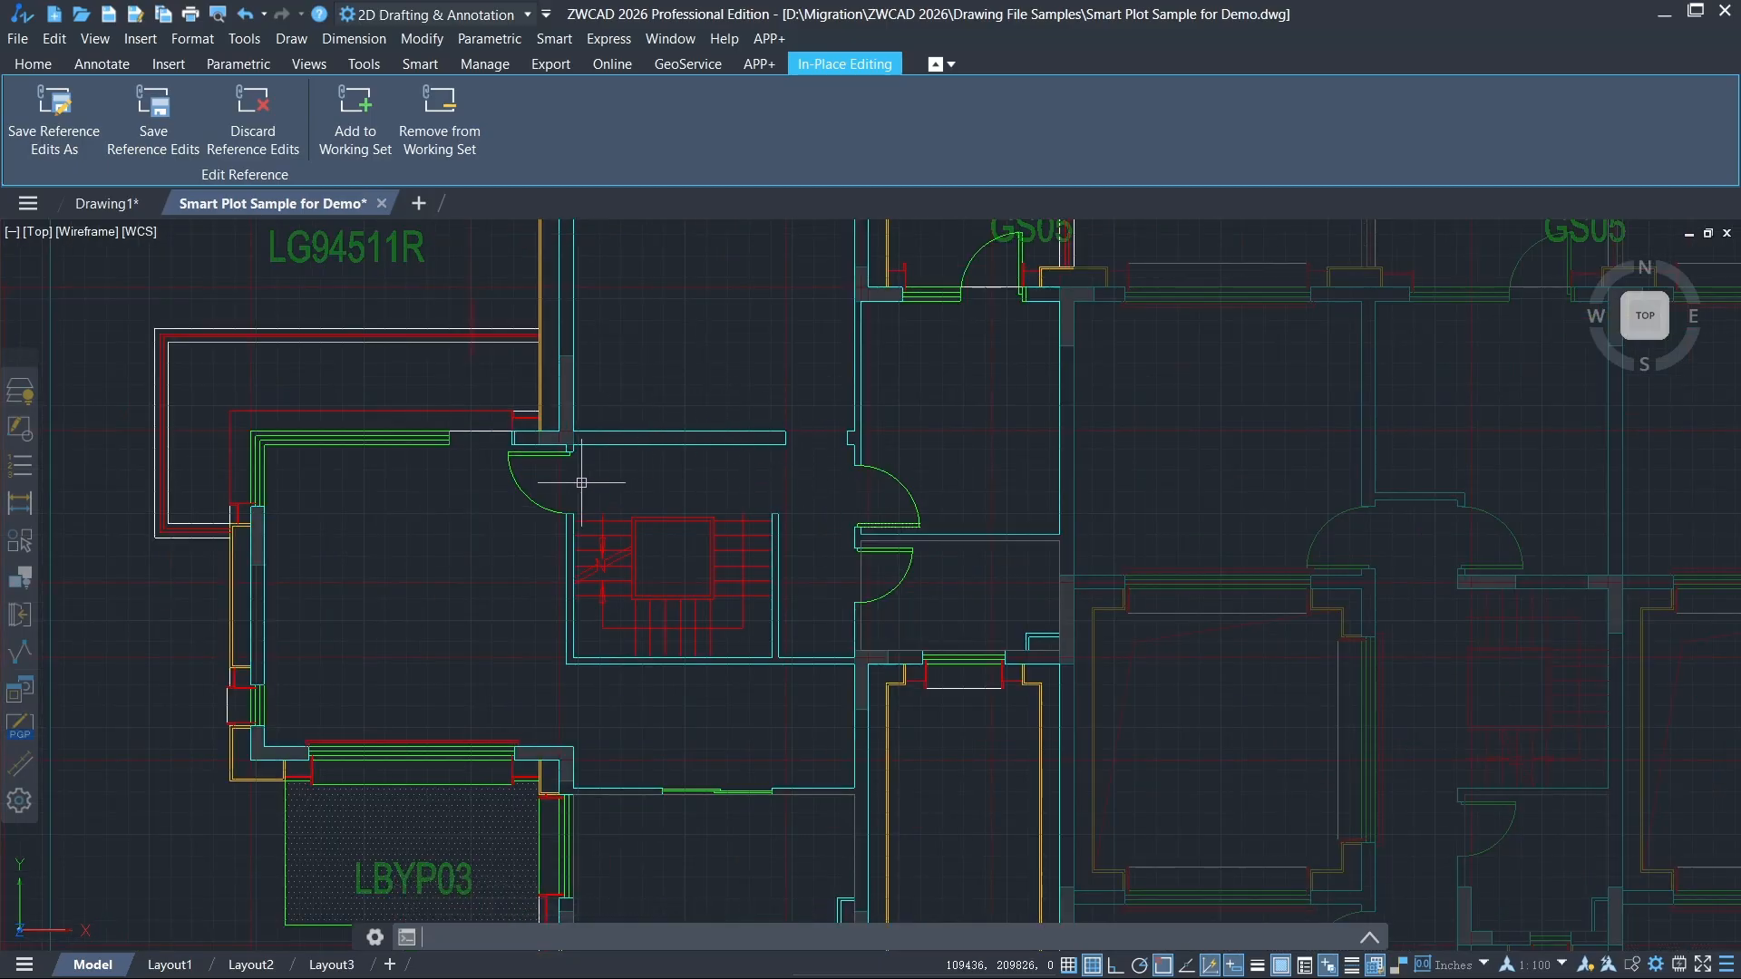
pyautogui.click(481, 431)
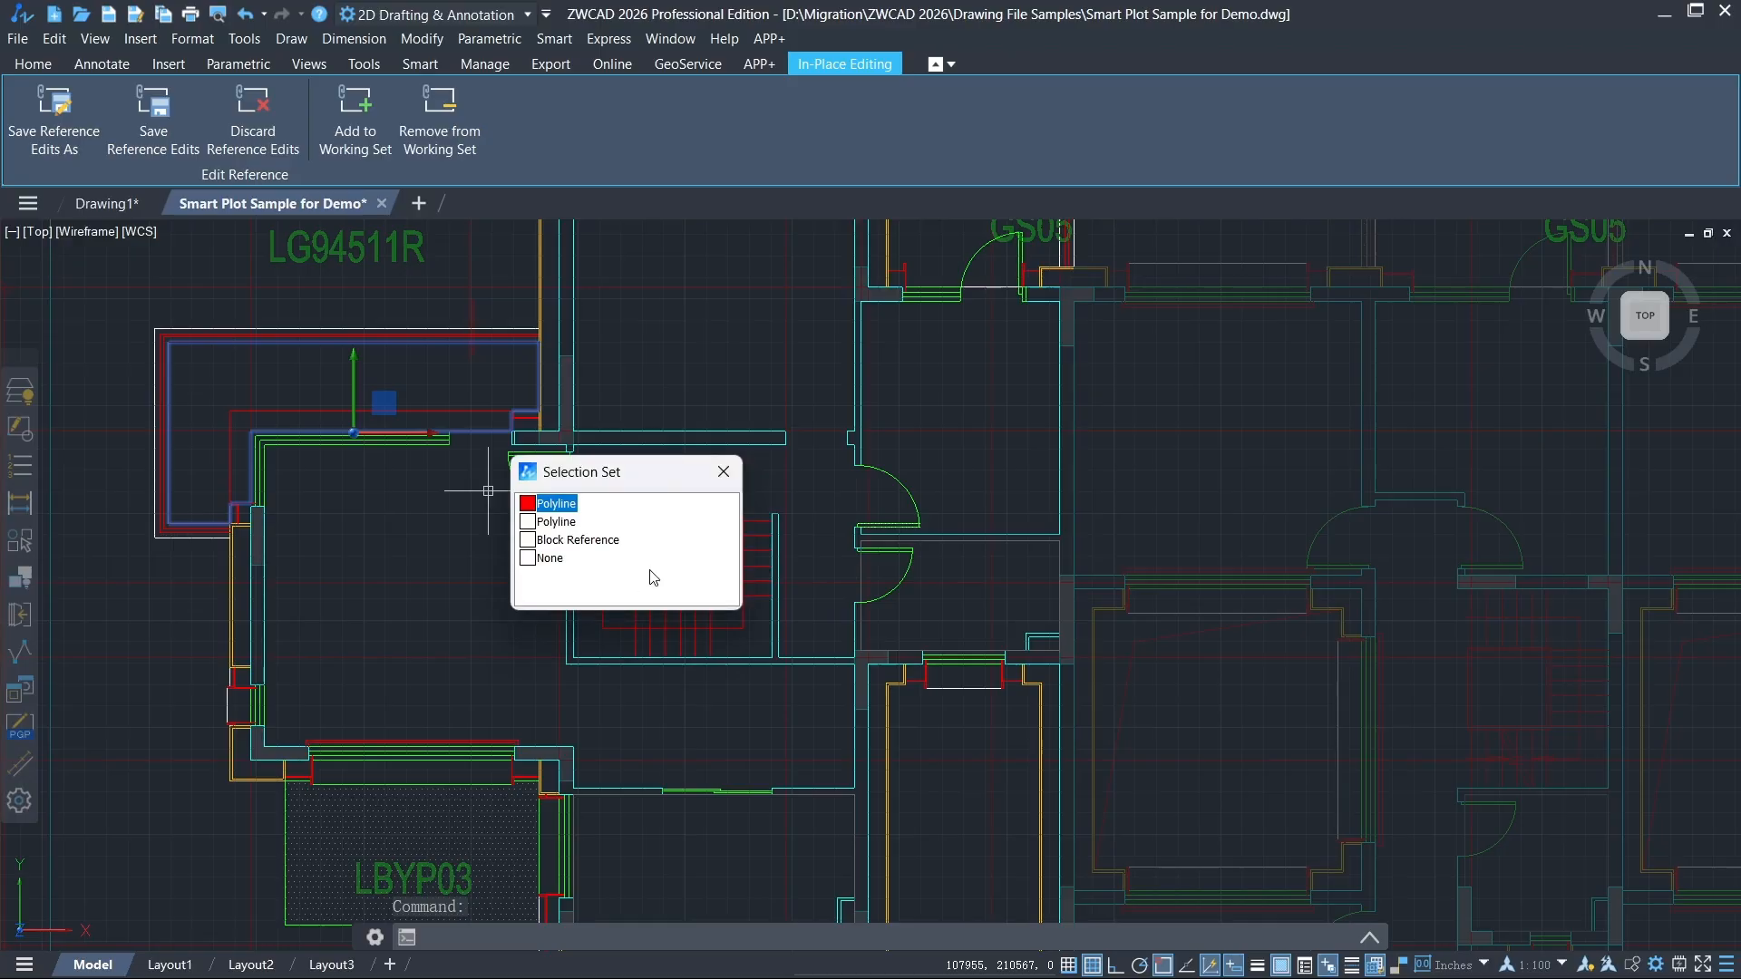
pyautogui.click(552, 554)
pyautogui.press('Escape')
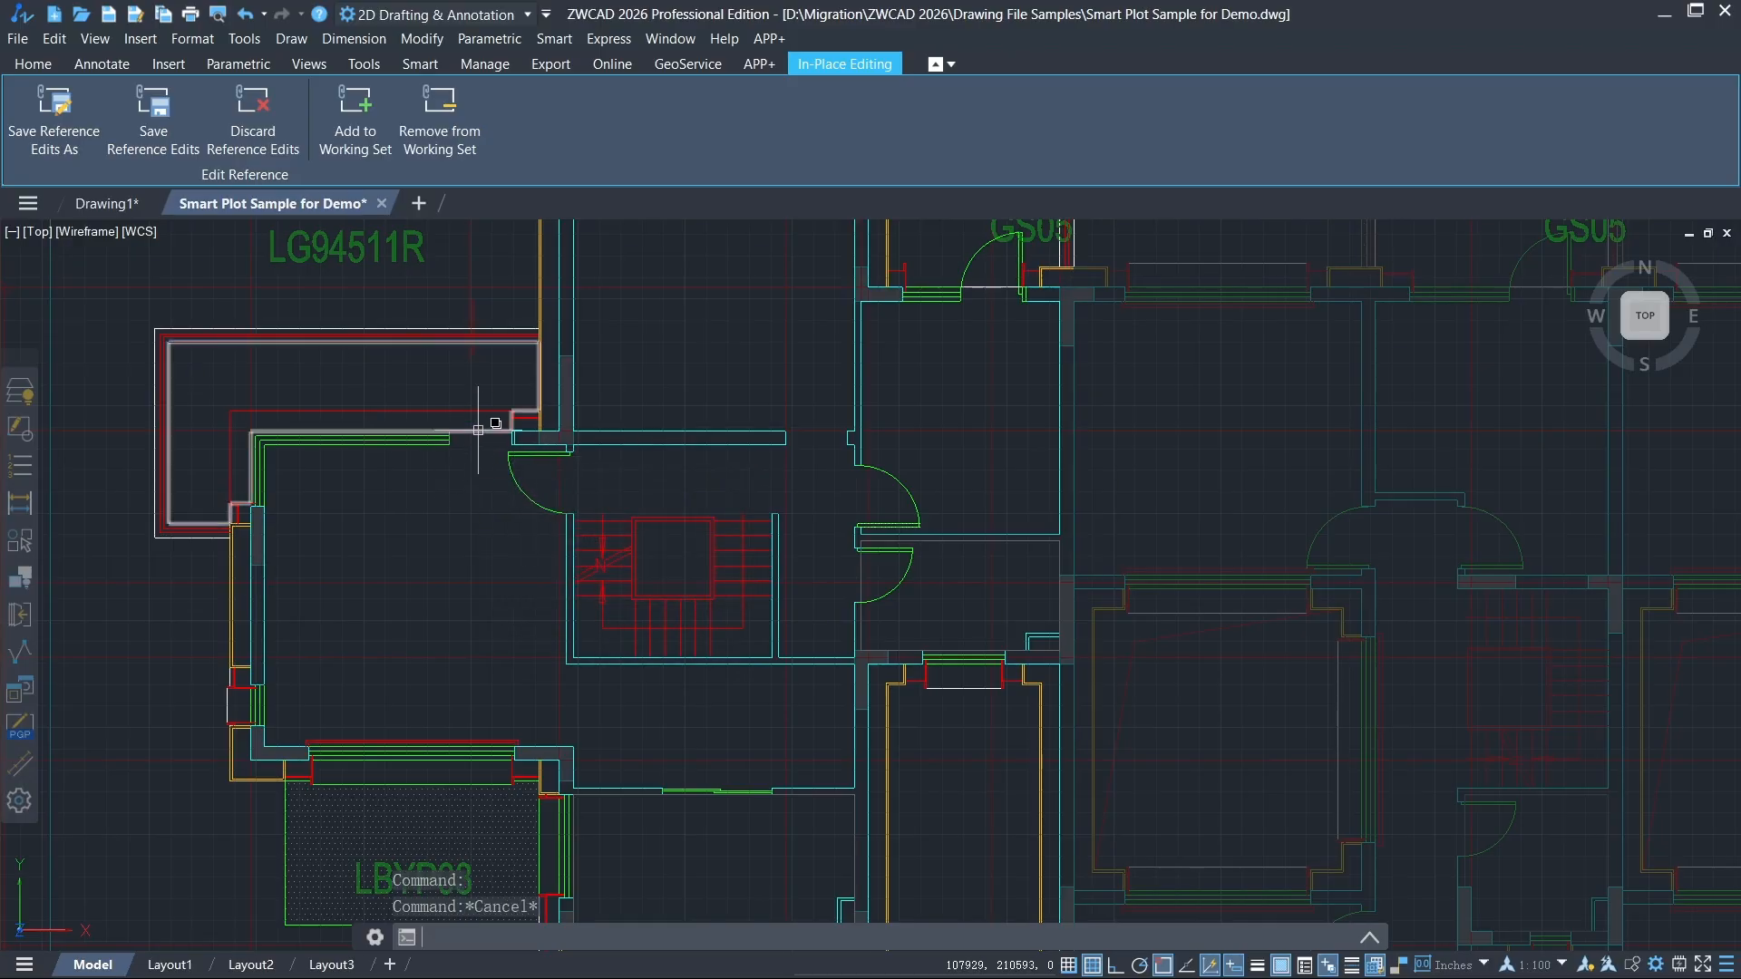
# Draw a 50 by 900 rectangle as a door leaf from the midpoint of the short wall stub at the opening above the stairs.
pyautogui.scroll(2, 772, 375)
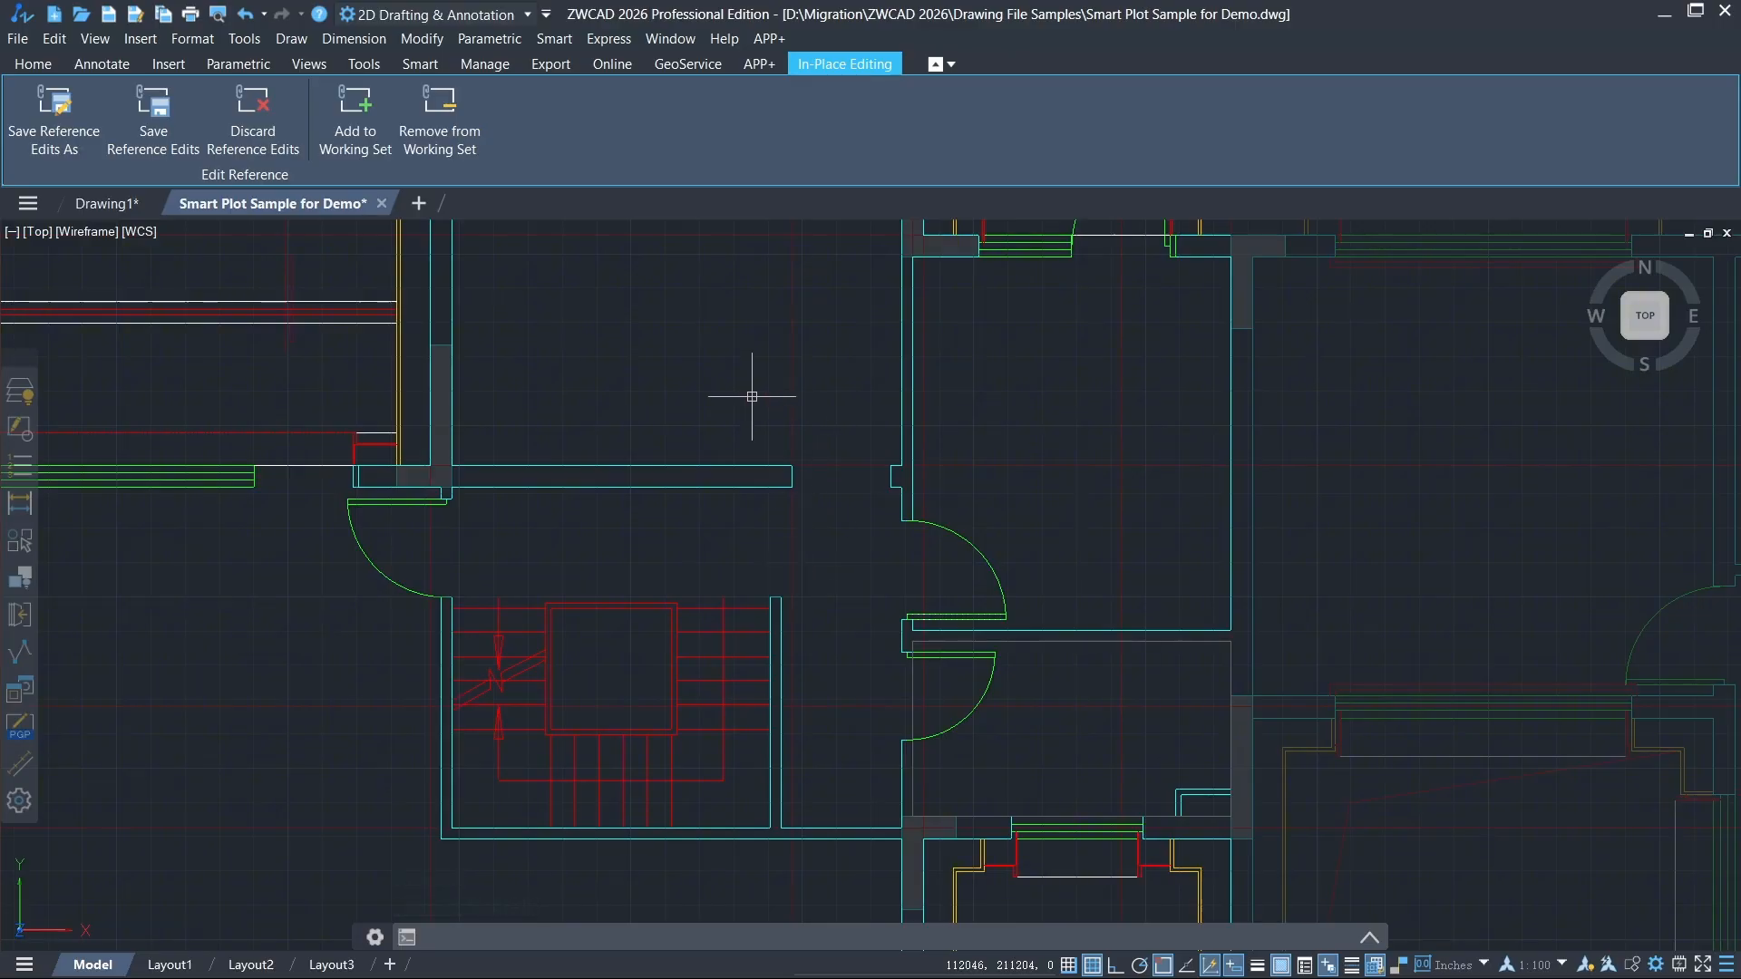
pyautogui.moveTo(751, 397)
pyautogui.mouseDown(button='right')
pyautogui.moveTo(874, 400)
pyautogui.moveTo(709, 388)
pyautogui.mouseUp(button='right')
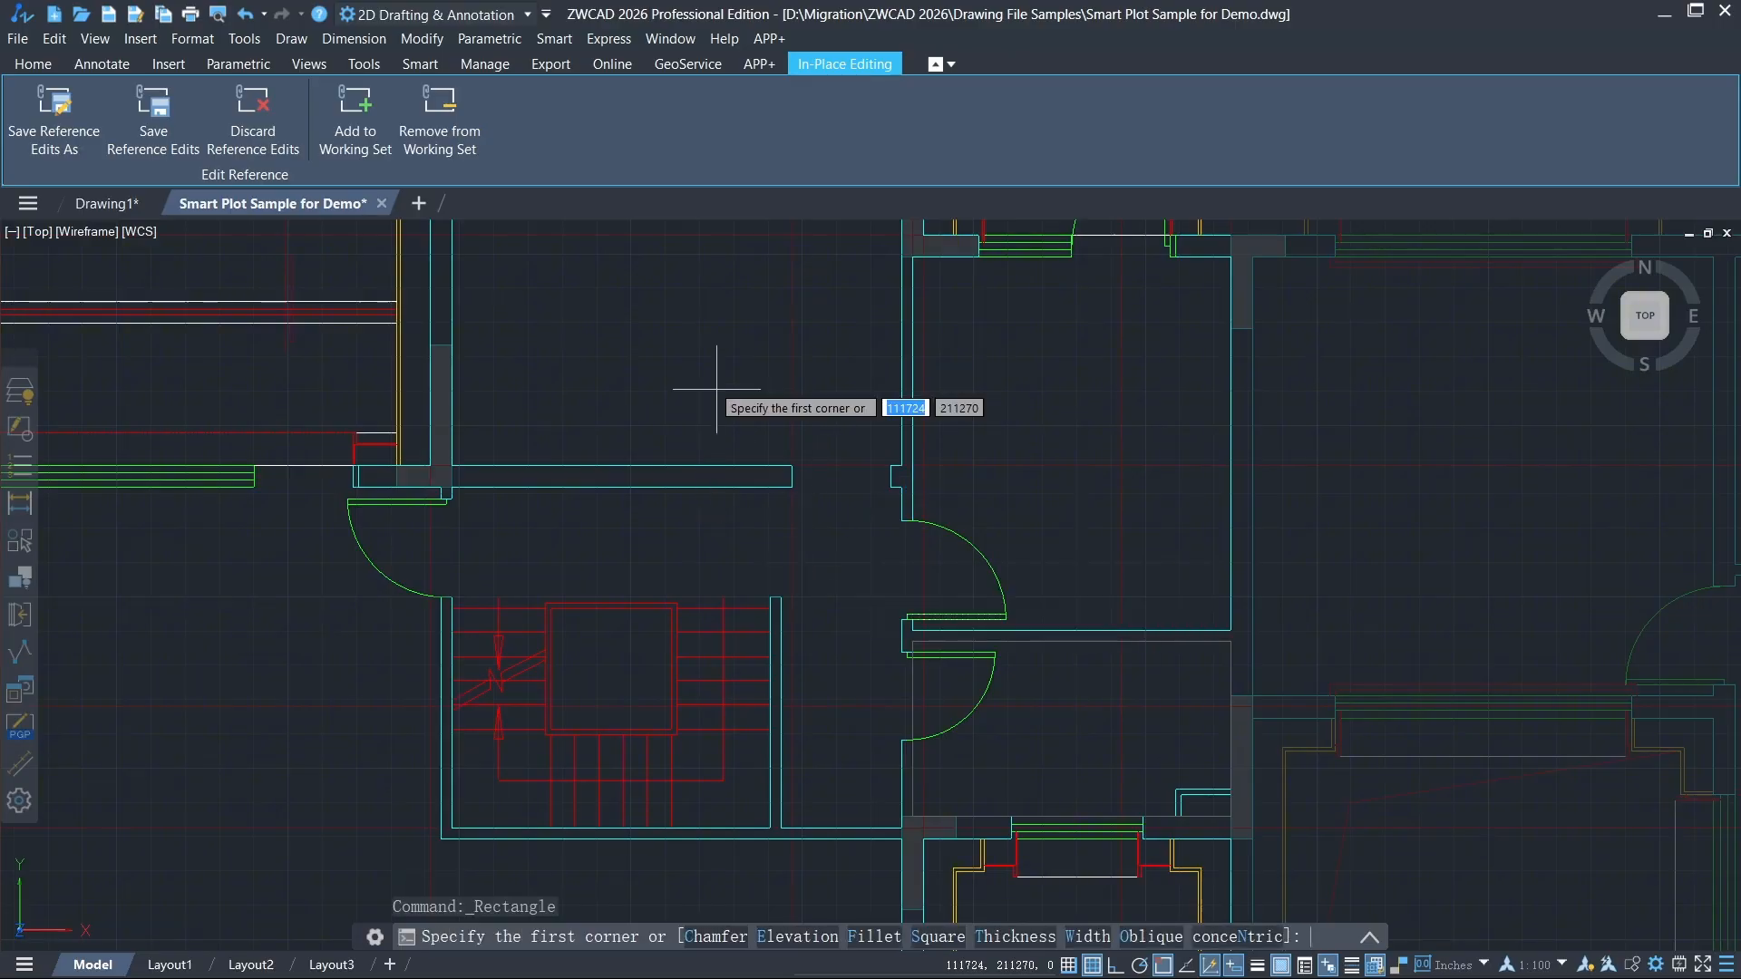
pyautogui.scroll(6, 870, 421)
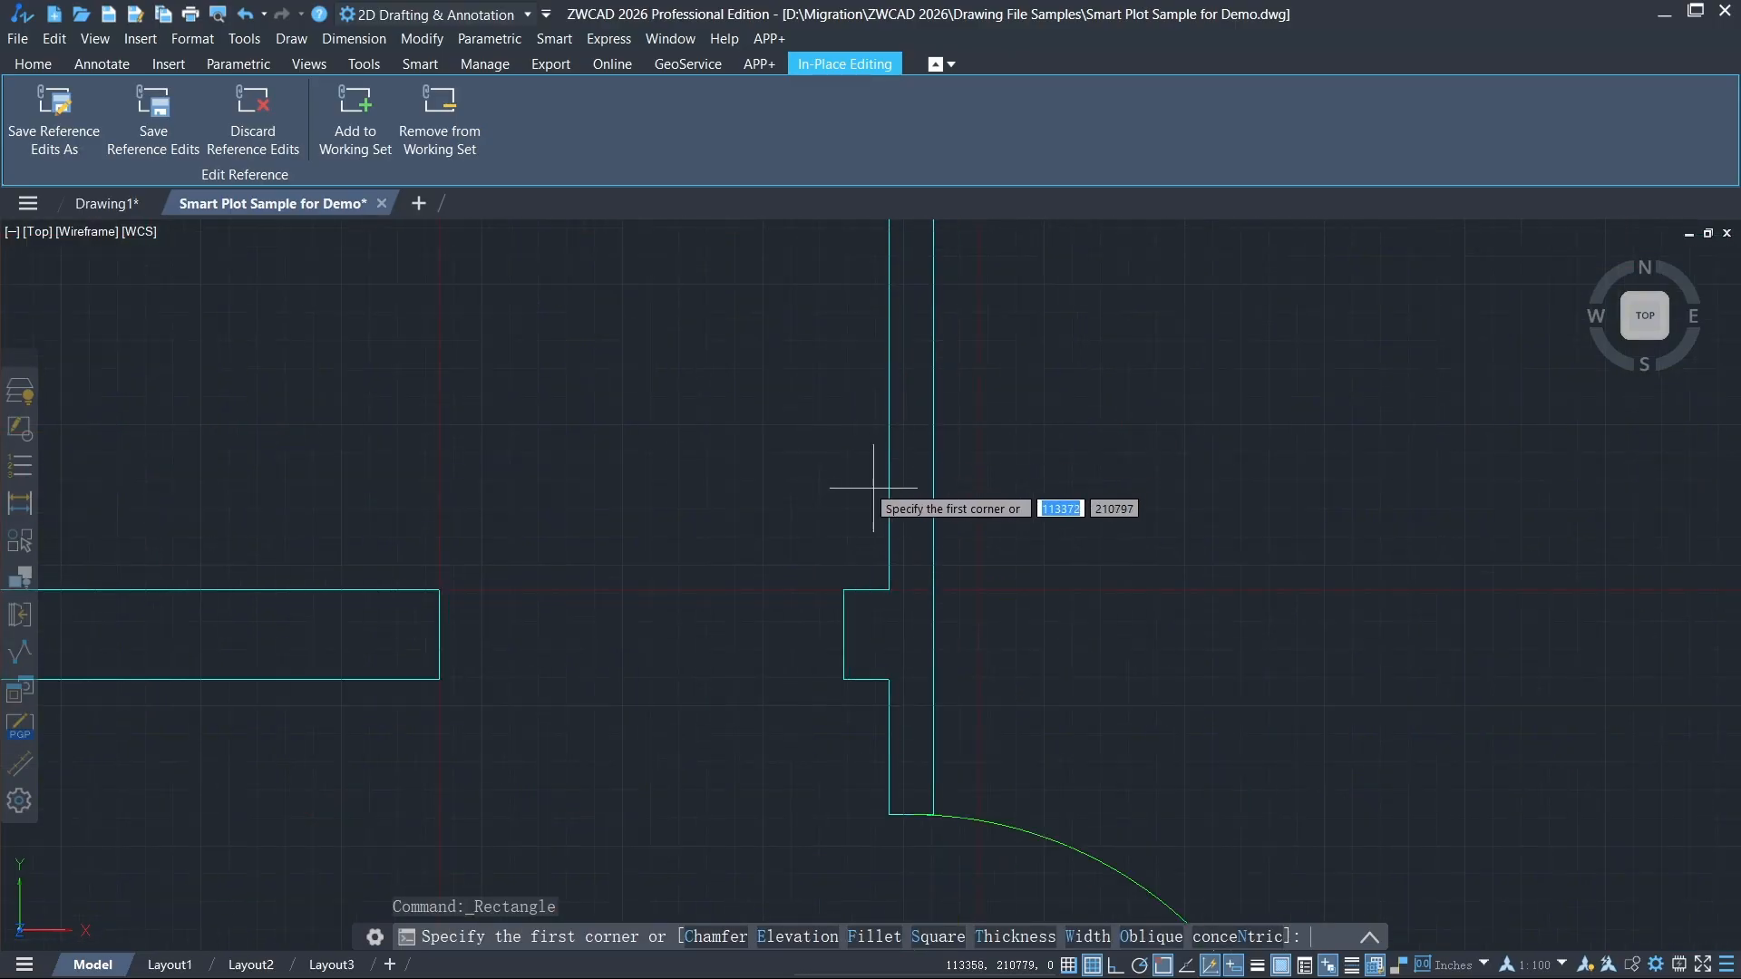
pyautogui.click(843, 635)
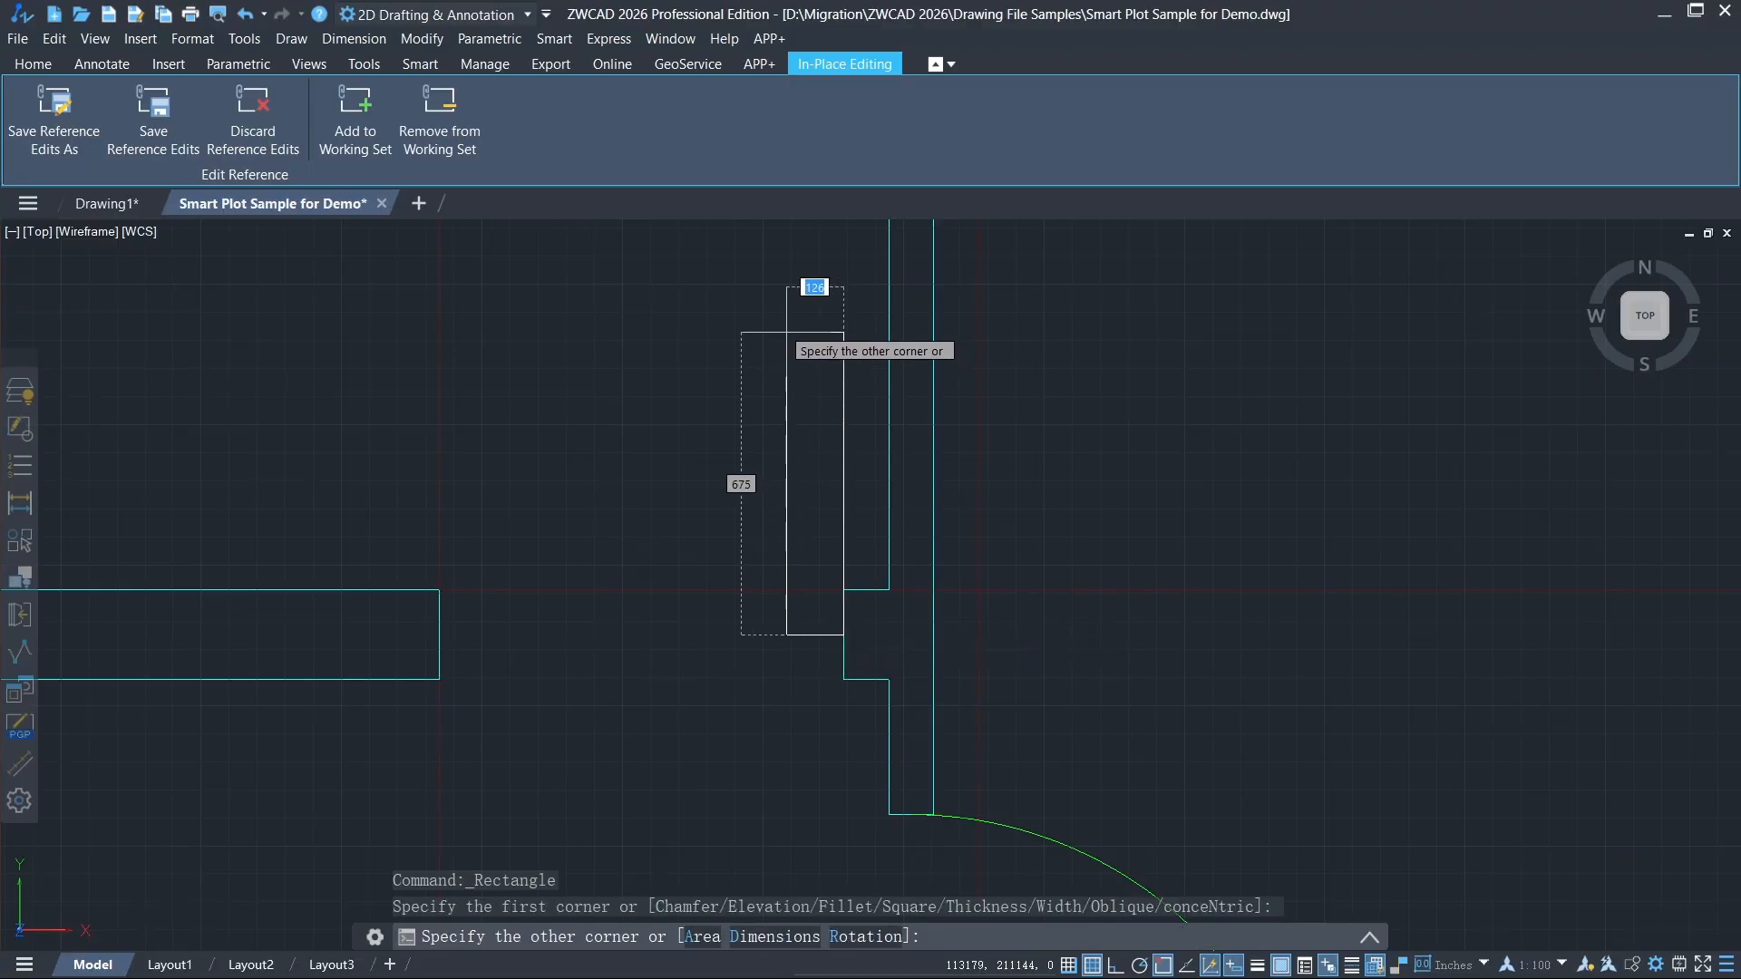
pyautogui.write('50')
pyautogui.press('Tab')
pyautogui.write('900')
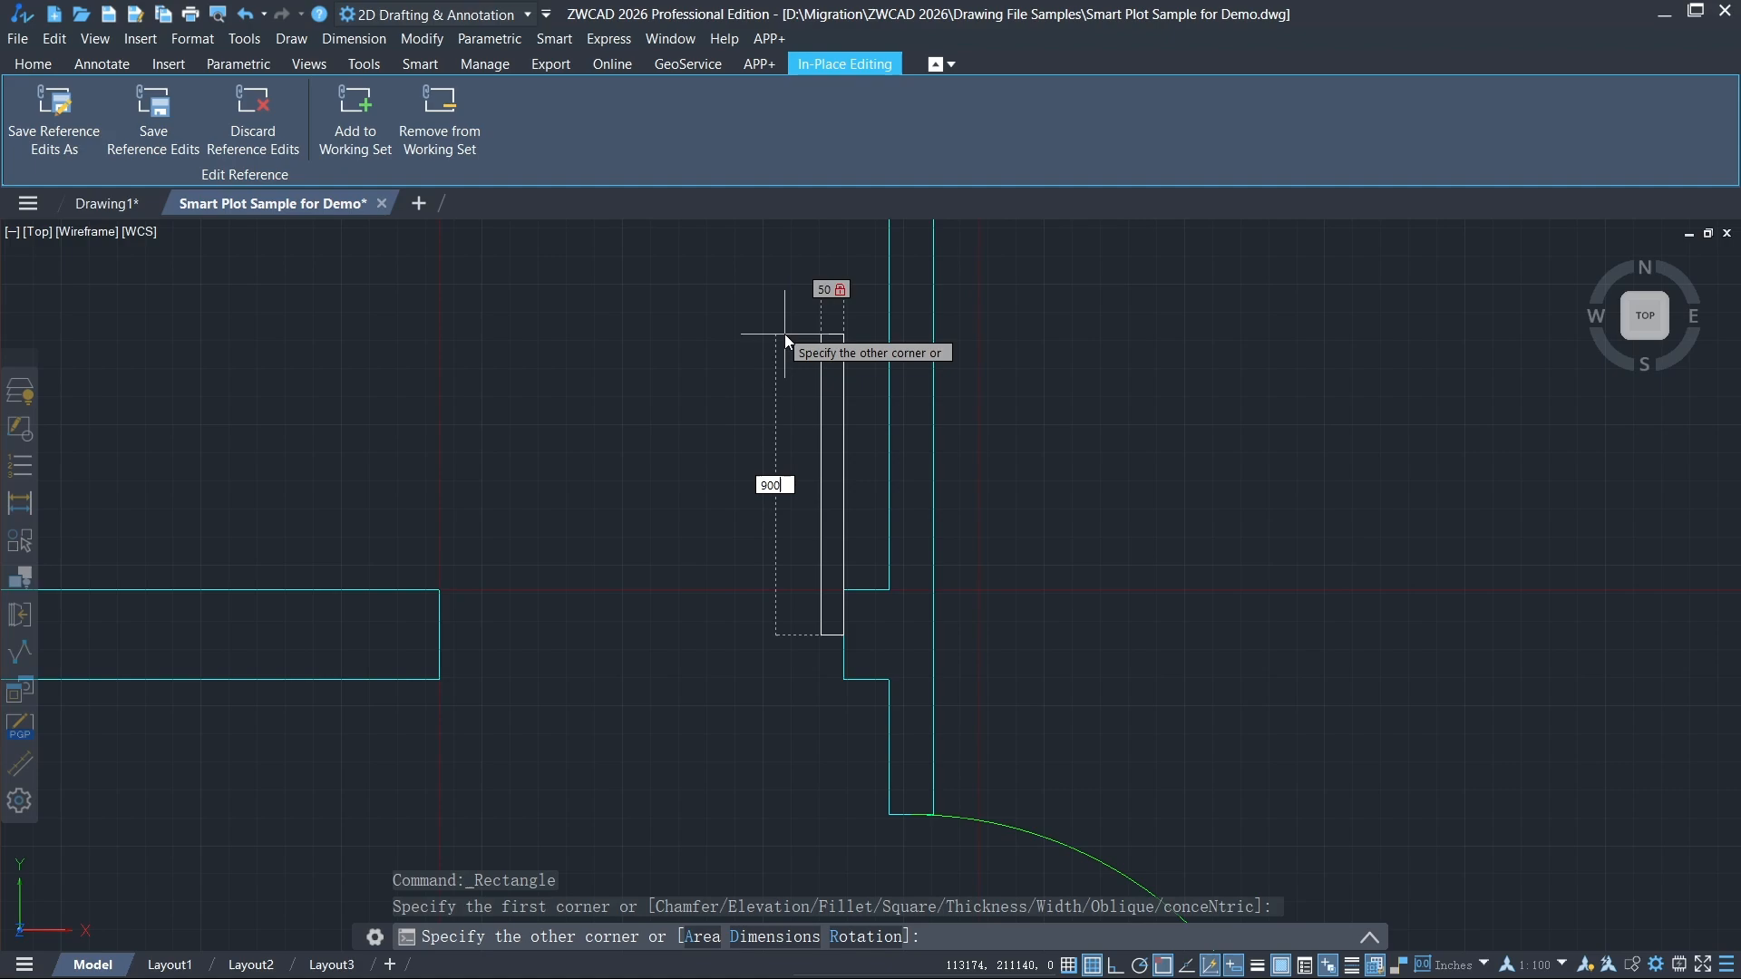
pyautogui.press('Return')
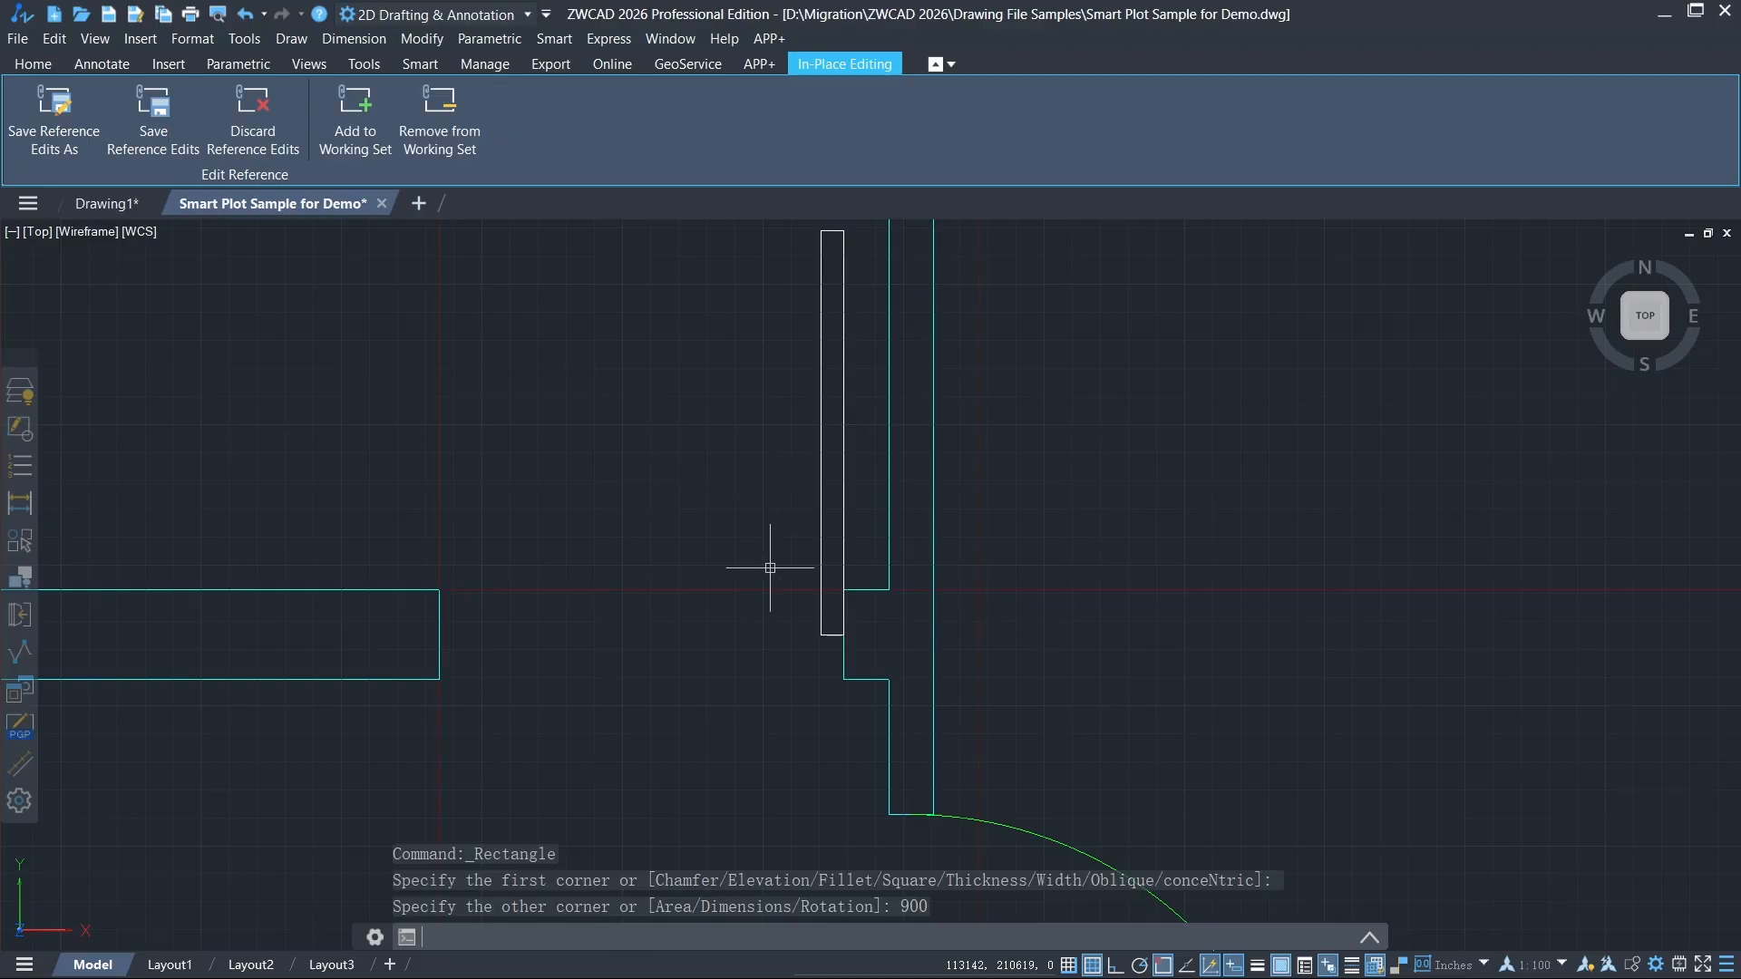
# Draw the door swing as an arc centred on the leaf's hinge corner, from the leaf's far end to the opposite wall end.
pyautogui.moveTo(770, 568); pyautogui.dragTo(469, 210, button='right')
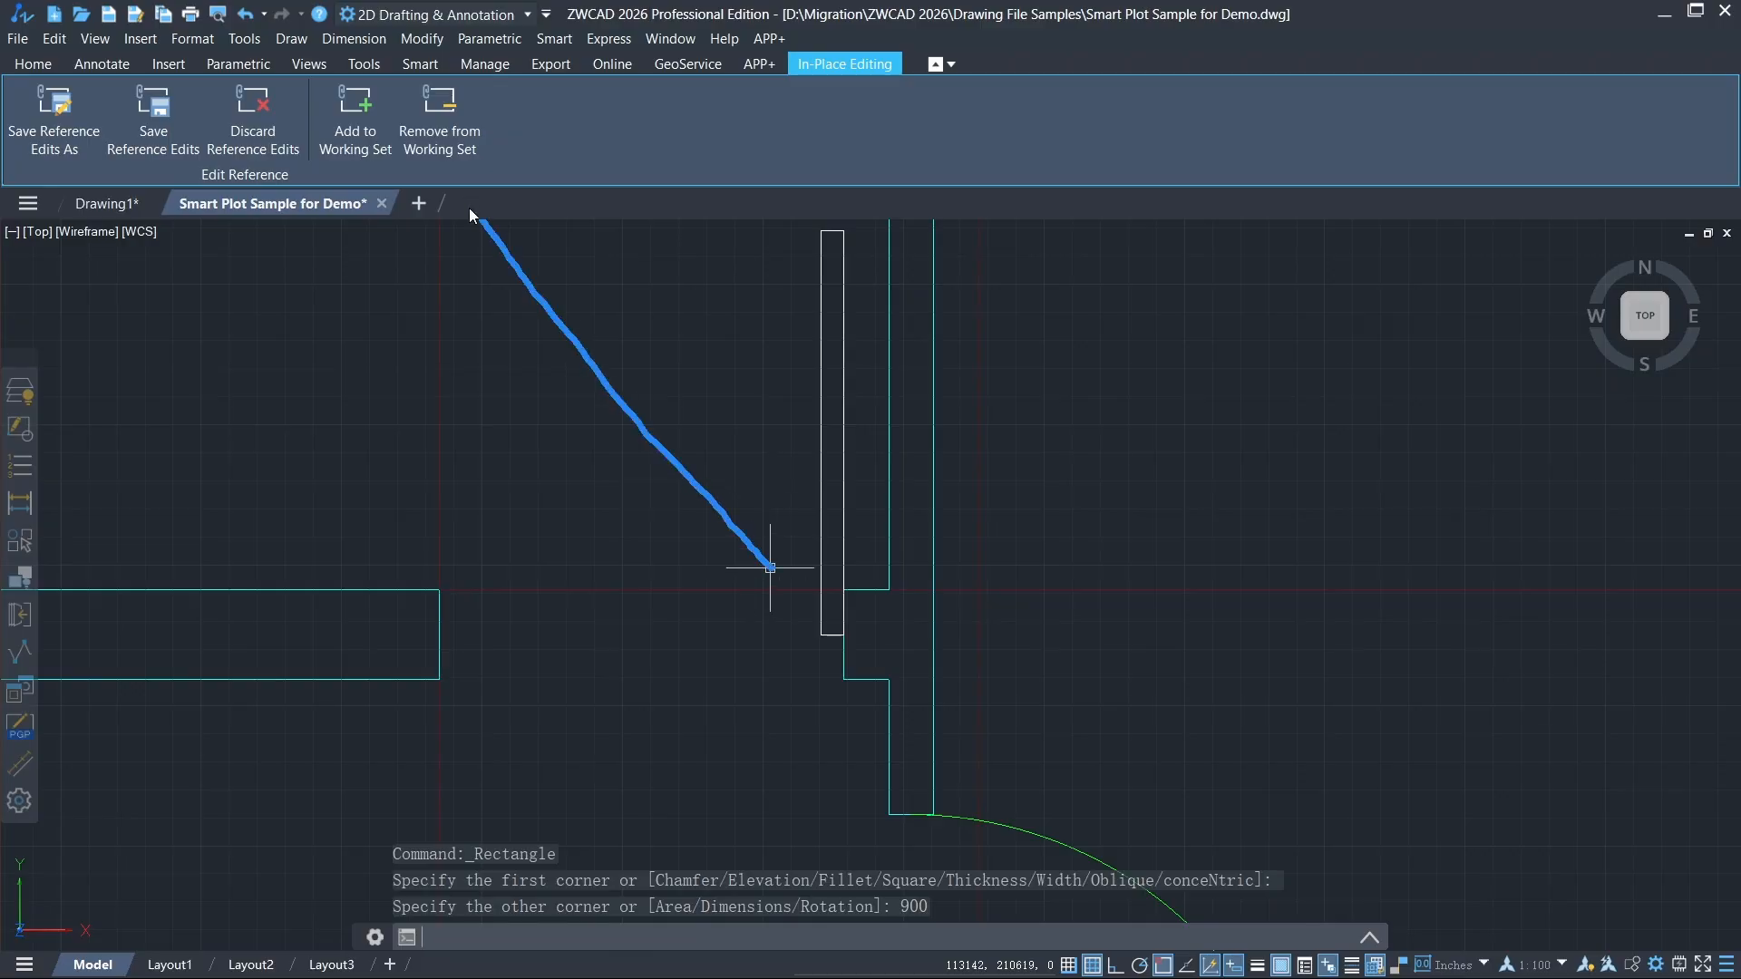
pyautogui.moveTo(603, 403); pyautogui.dragTo(798, 612, button='right')
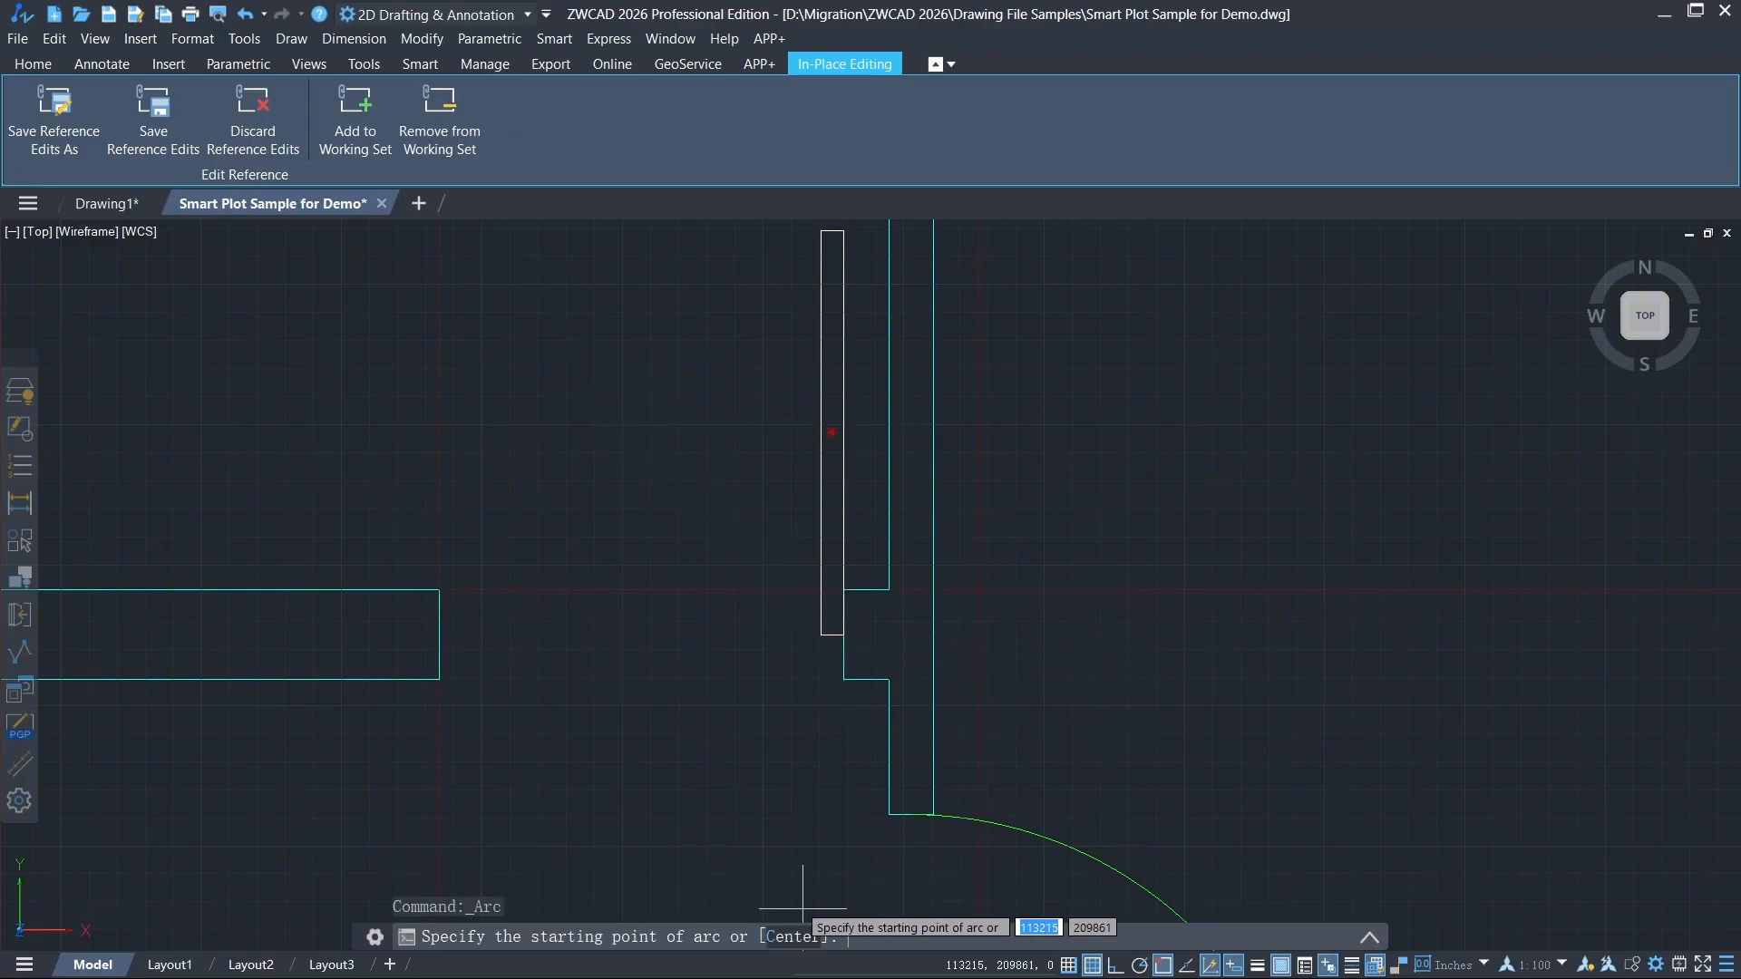
pyautogui.click(804, 939)
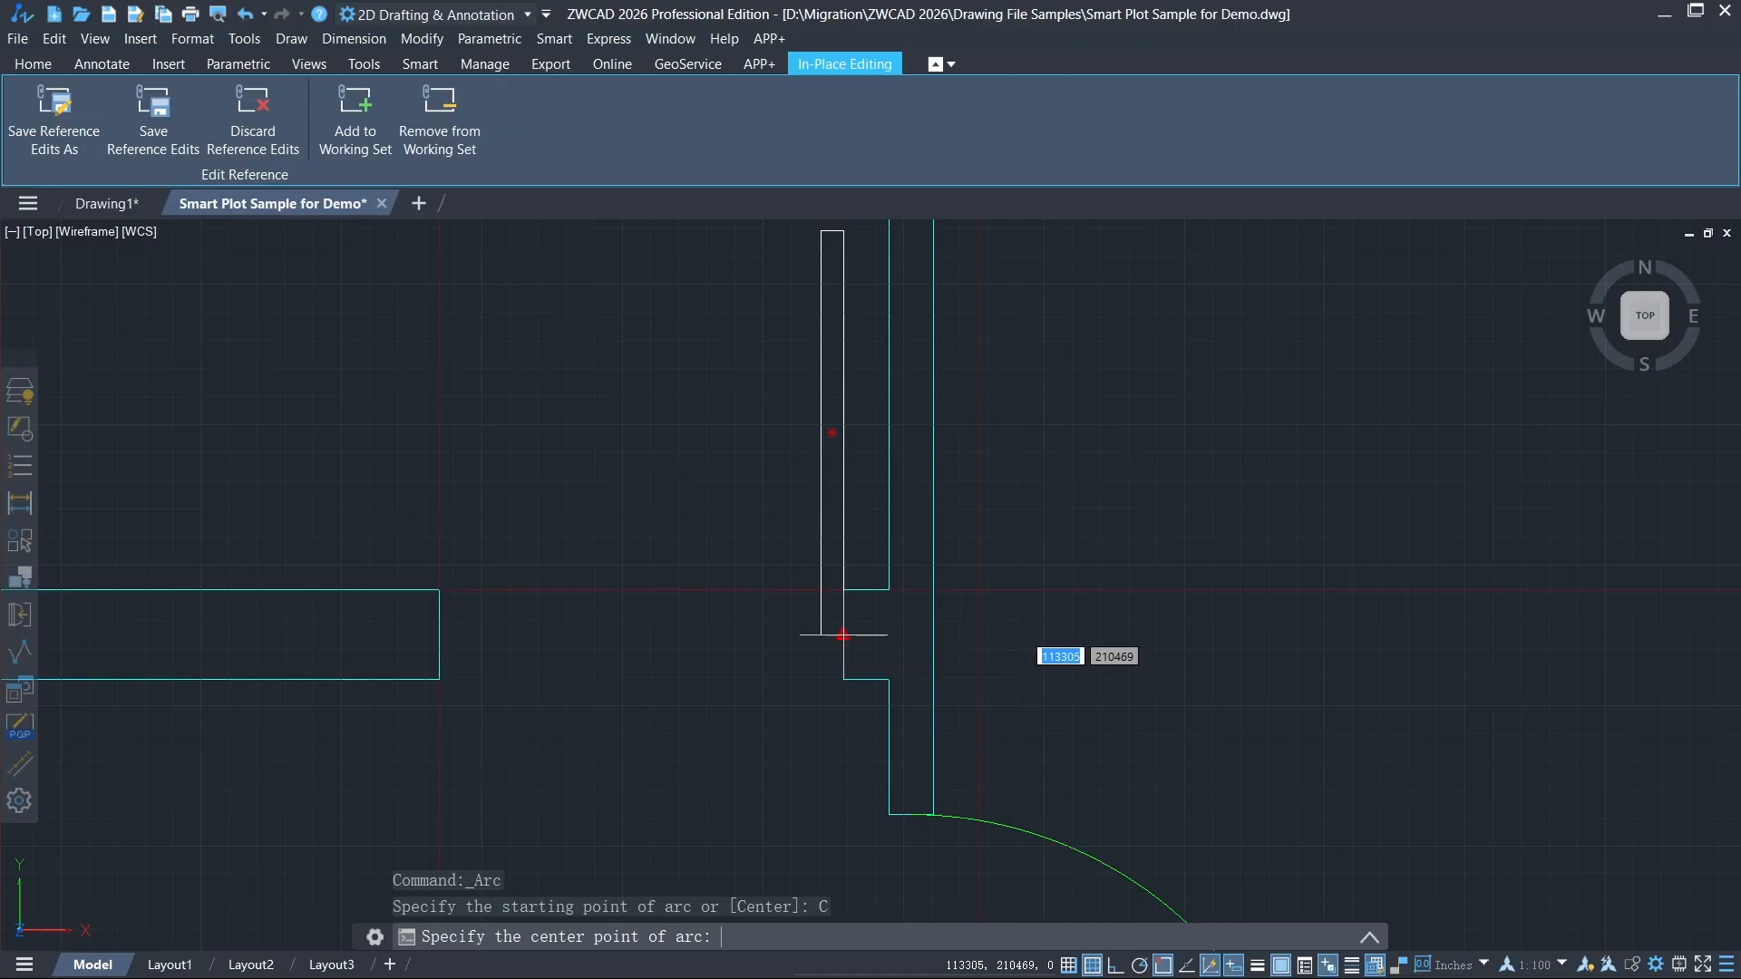
pyautogui.click(843, 634)
pyautogui.click(843, 231)
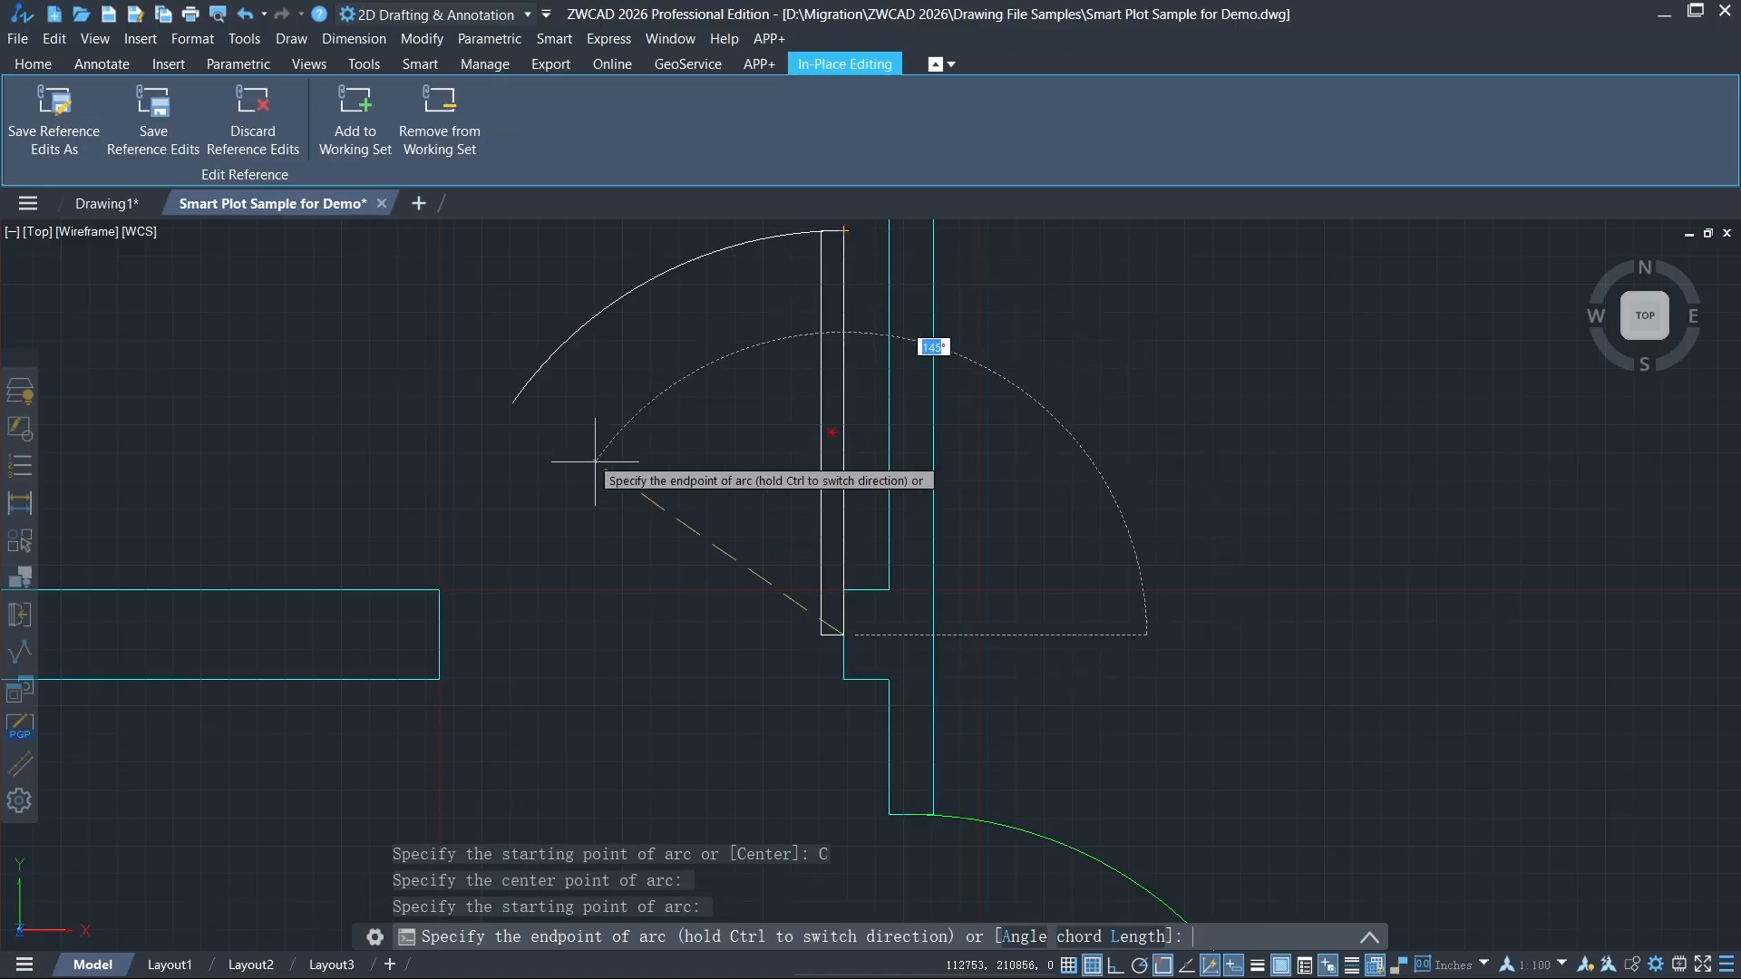
pyautogui.click(433, 638)
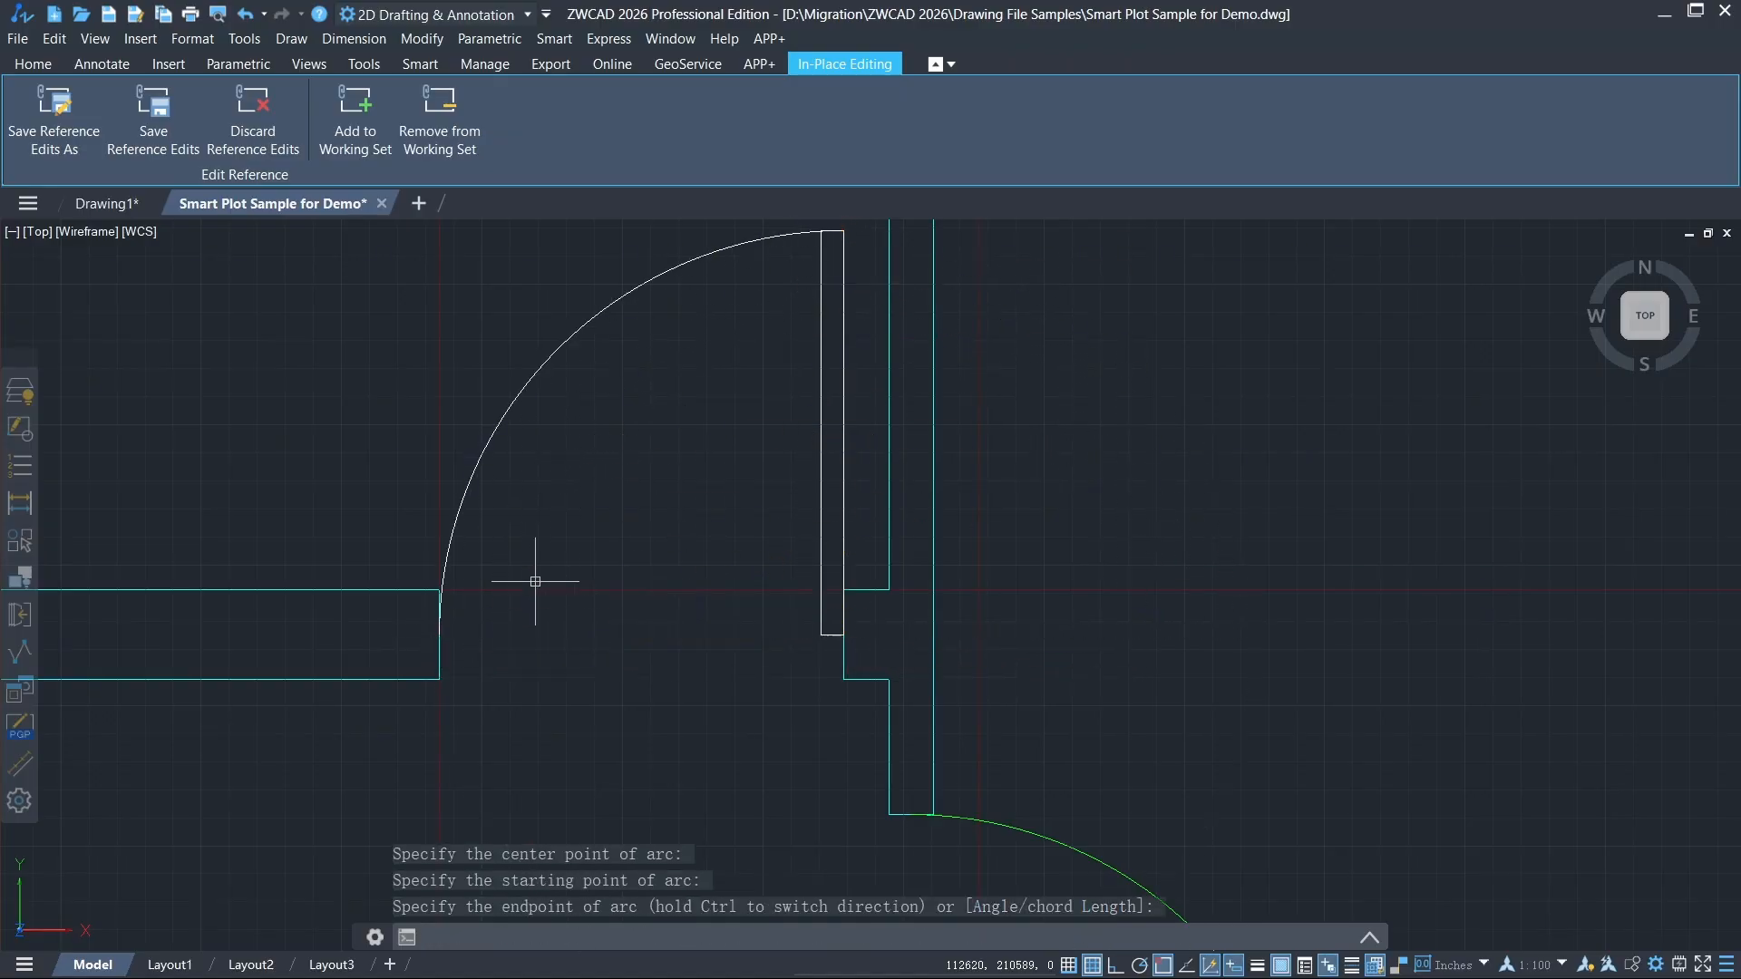
pyautogui.press('Escape')
# Match the properties of the neighbouring green door arc onto the new door leaf and swing arc.
pyautogui.write('ma')
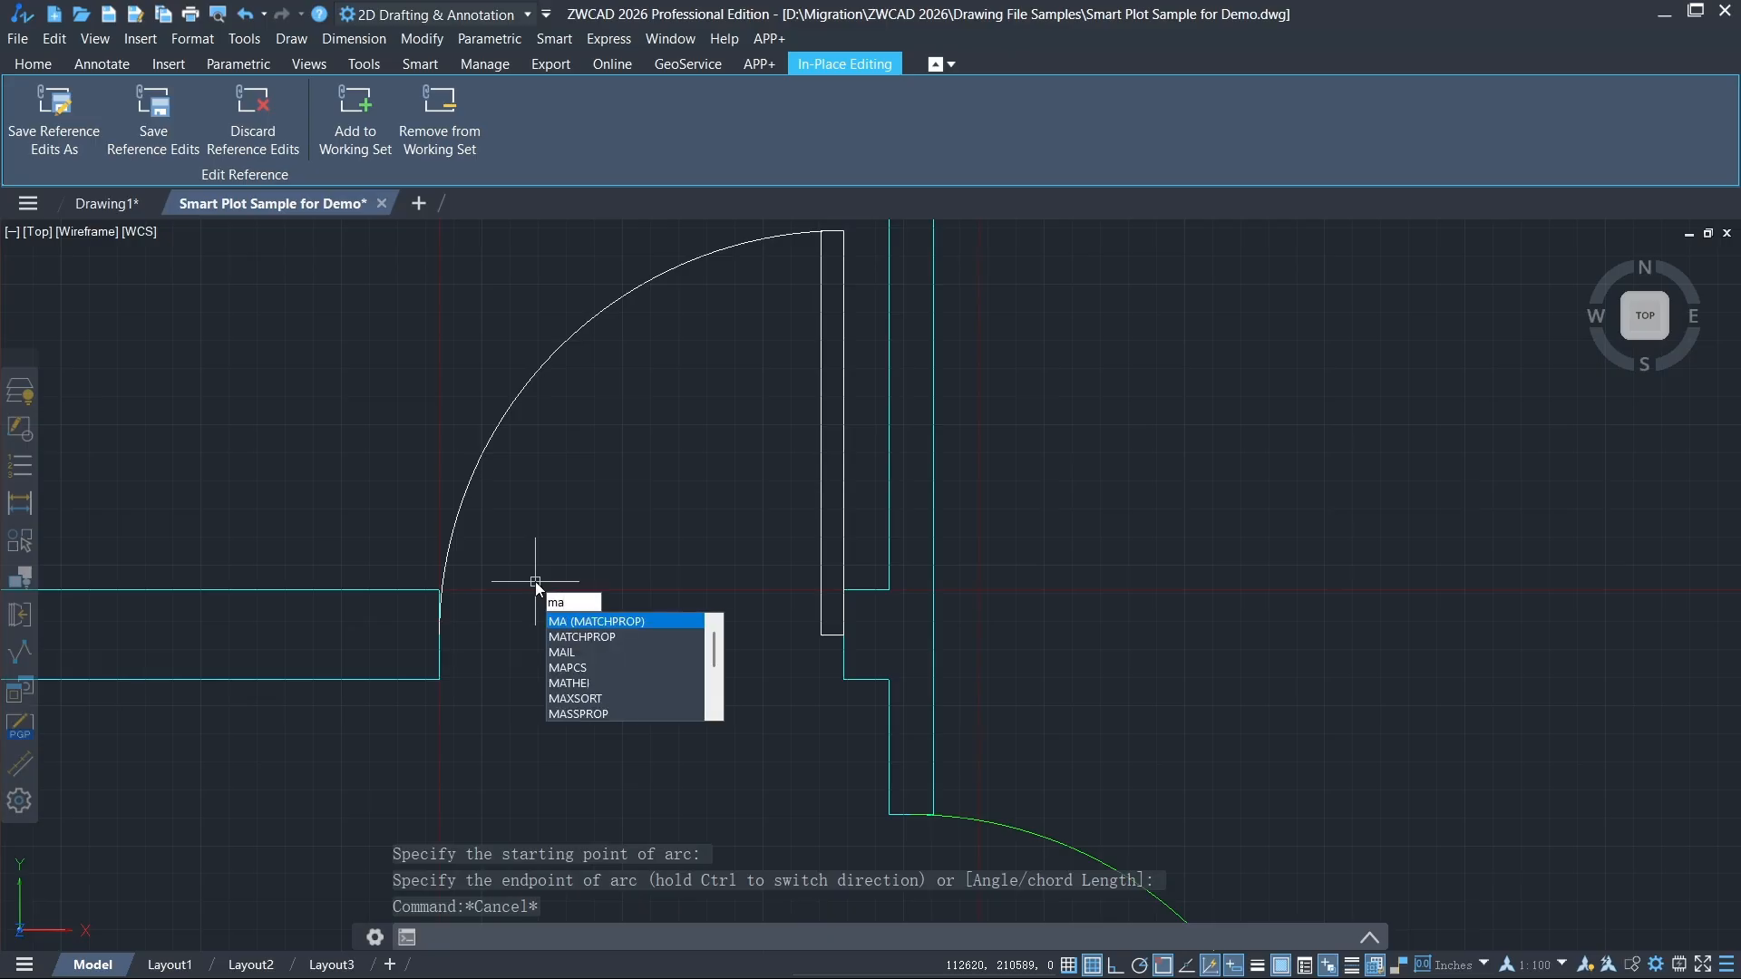
pyautogui.press('Return')
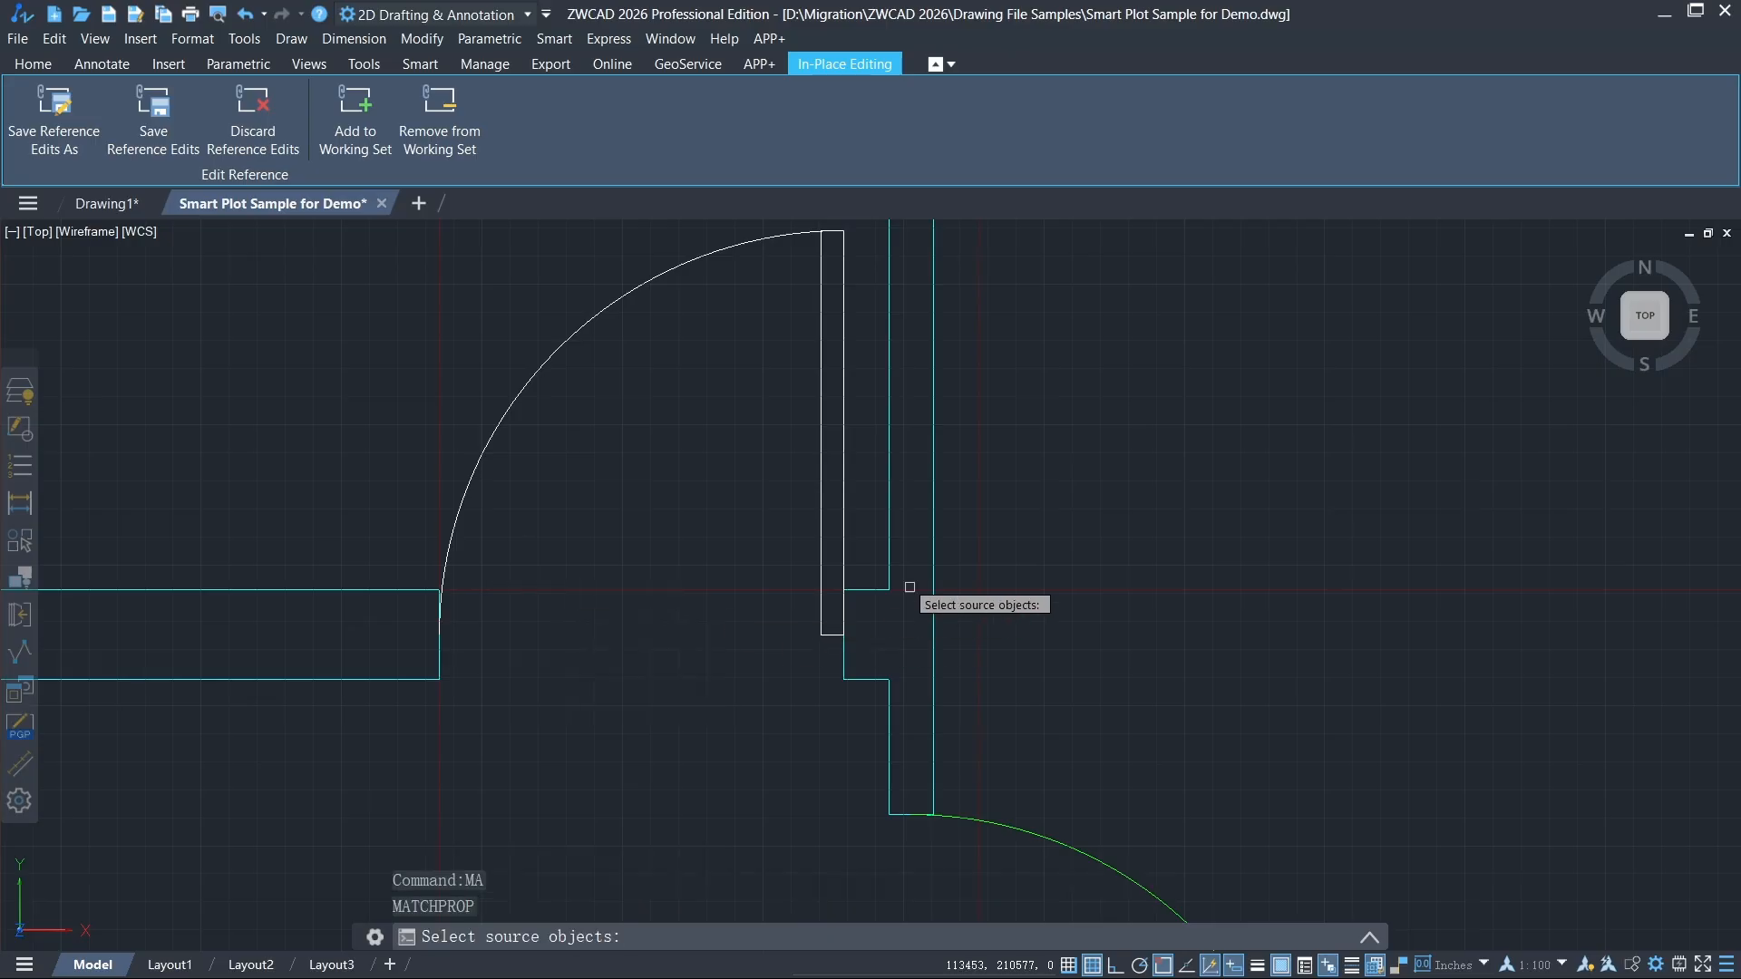
pyautogui.scroll(-2, 922, 603)
pyautogui.moveTo(1081, 653); pyautogui.dragTo(982, 553, button='middle')
pyautogui.scroll(-2, 1004, 603)
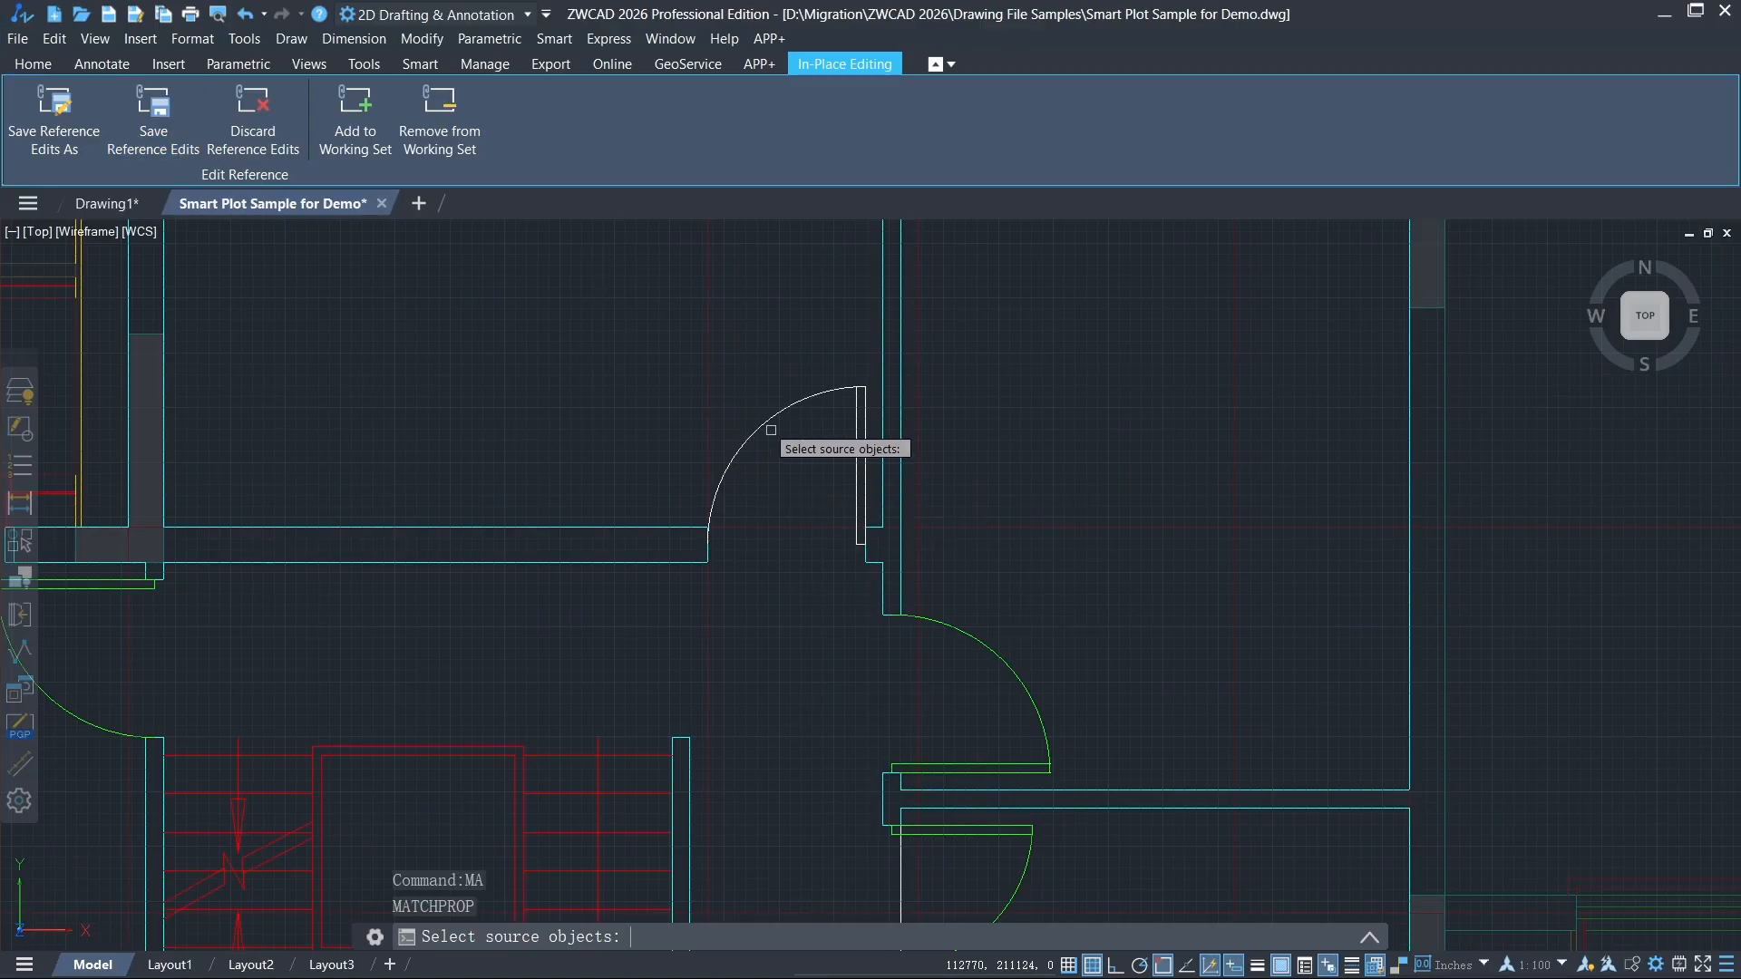
pyautogui.click(1051, 739)
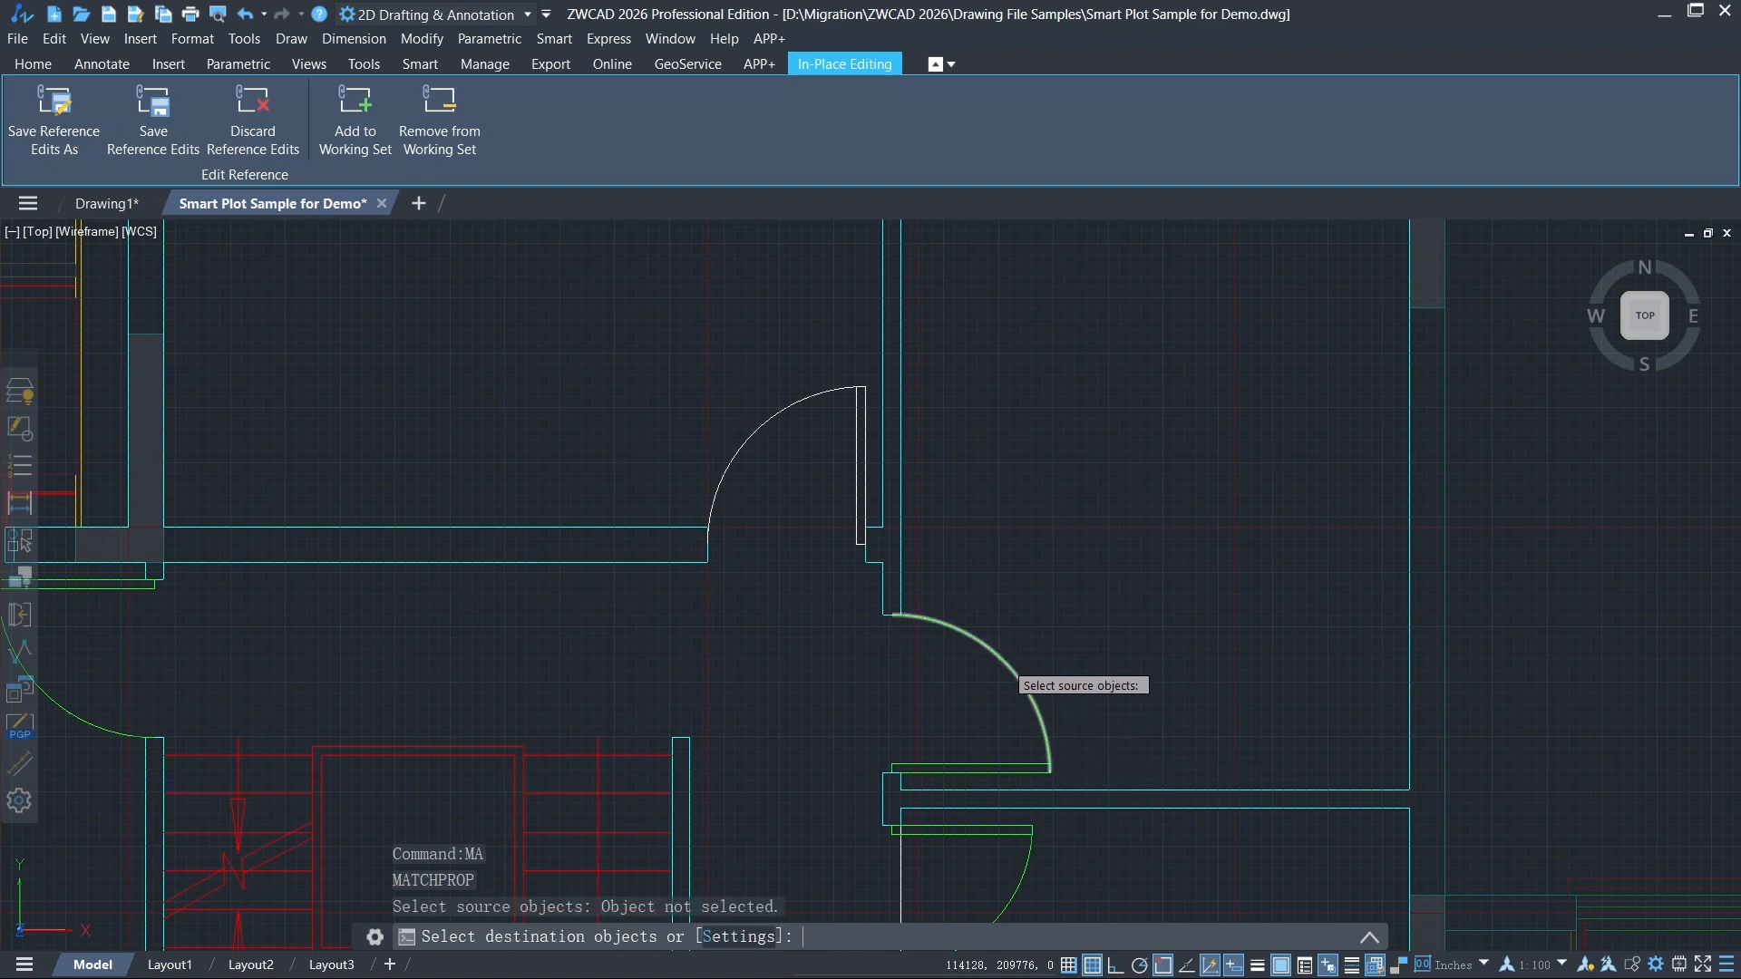
pyautogui.click(1007, 661)
pyautogui.scroll(5, 870, 404)
pyautogui.click(867, 400)
pyautogui.click(716, 335)
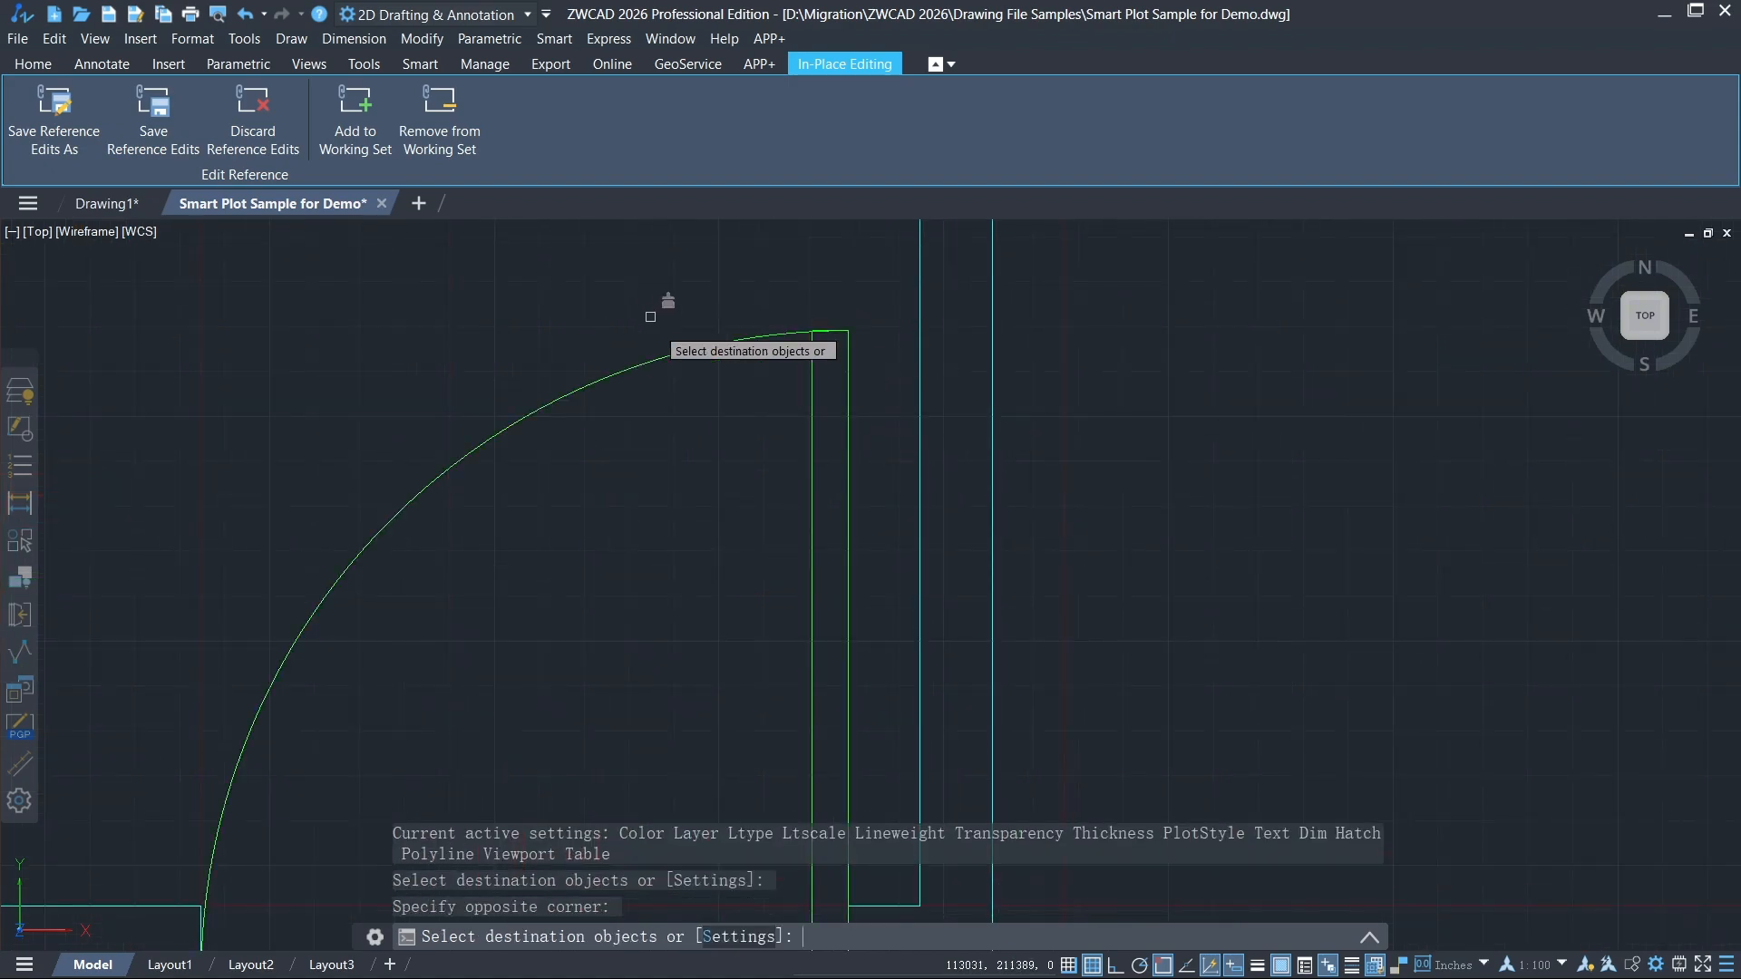
pyautogui.scroll(-4, 693, 367)
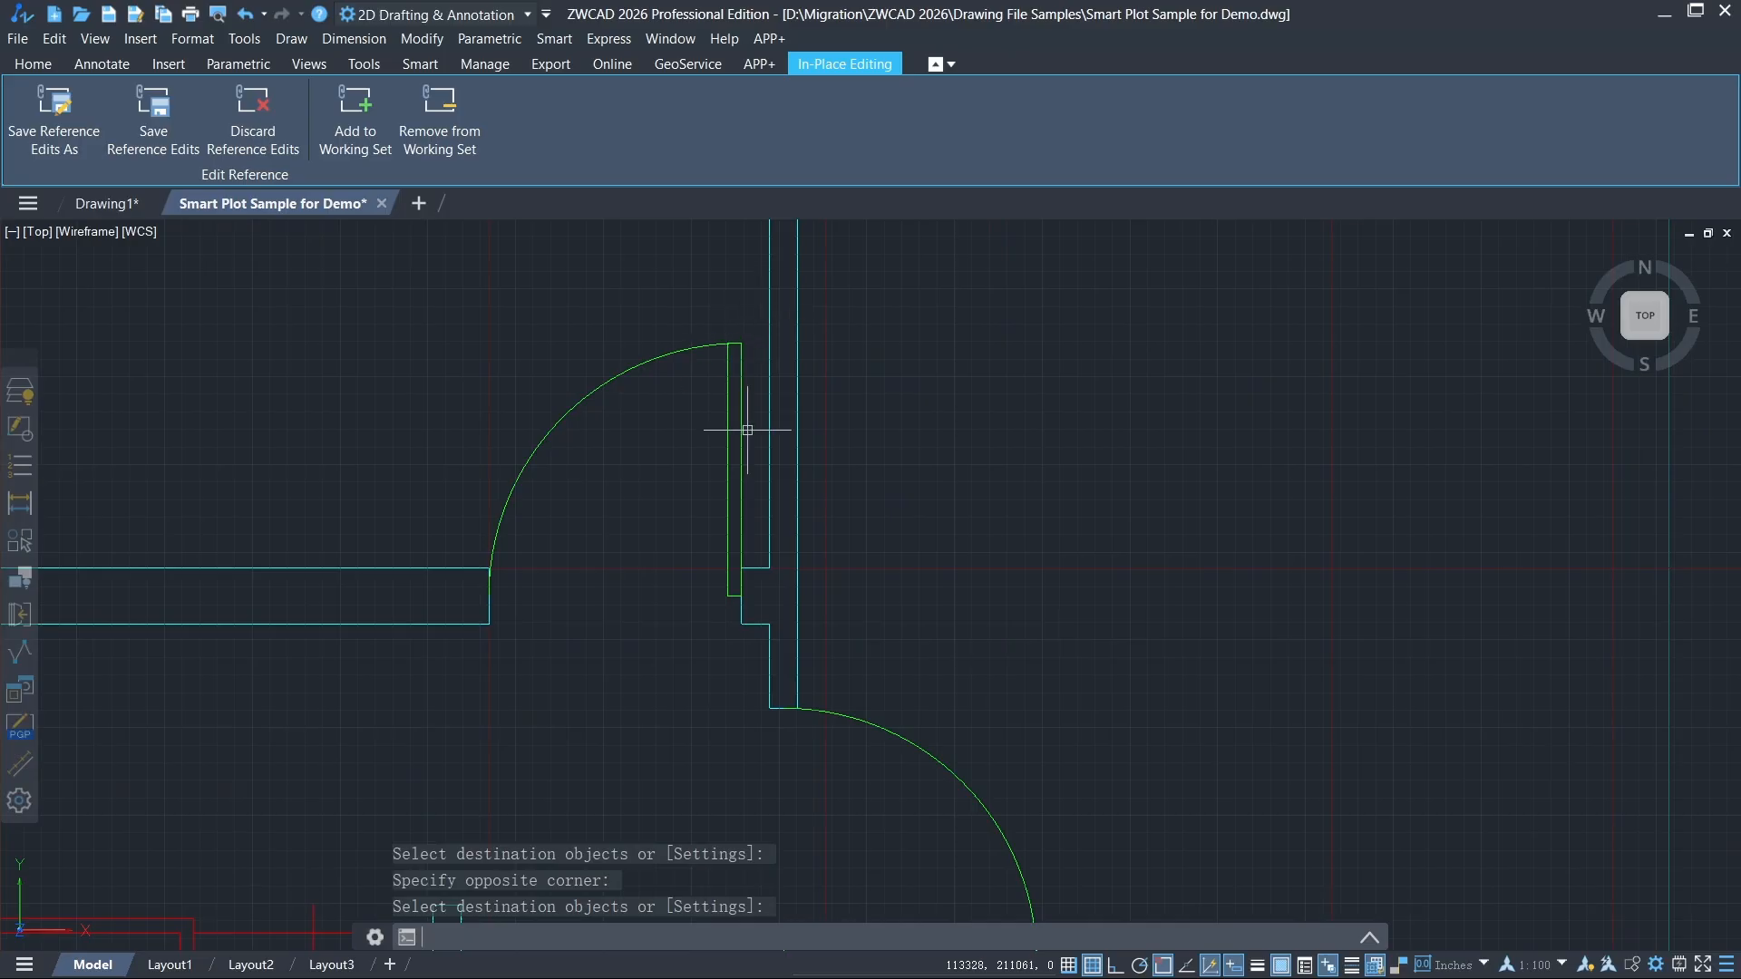
pyautogui.click(760, 403)
pyautogui.click(610, 342)
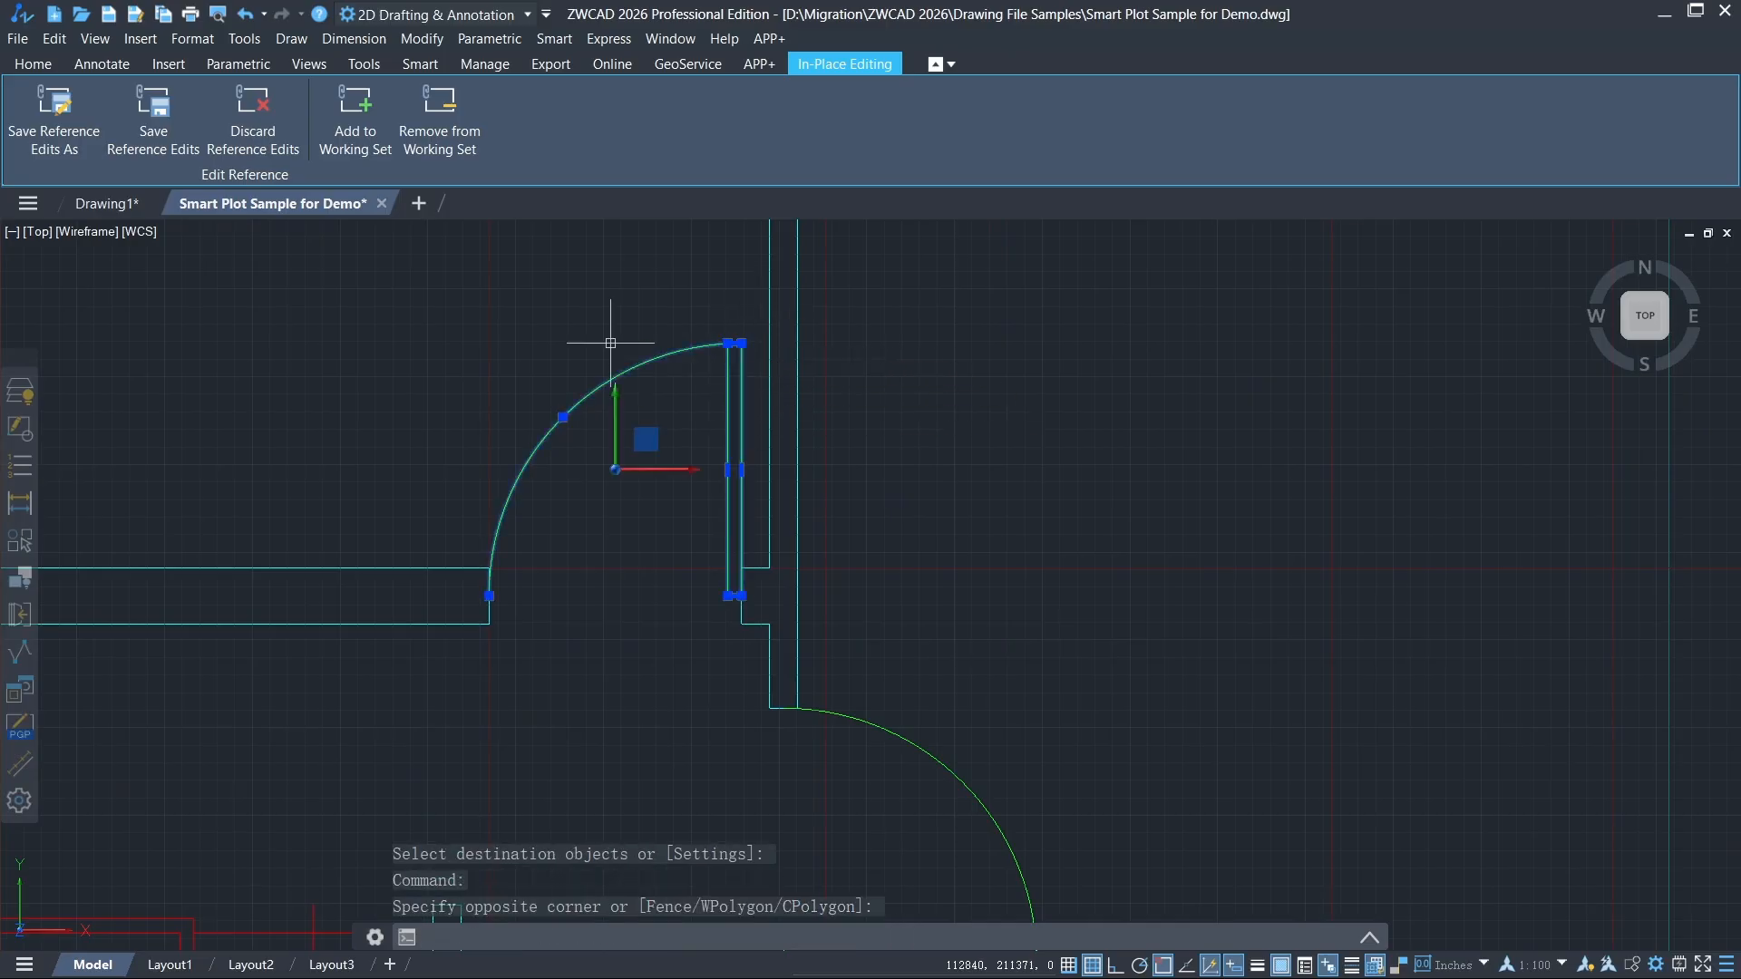
pyautogui.rightClick(610, 343)
pyautogui.moveTo(714, 450)
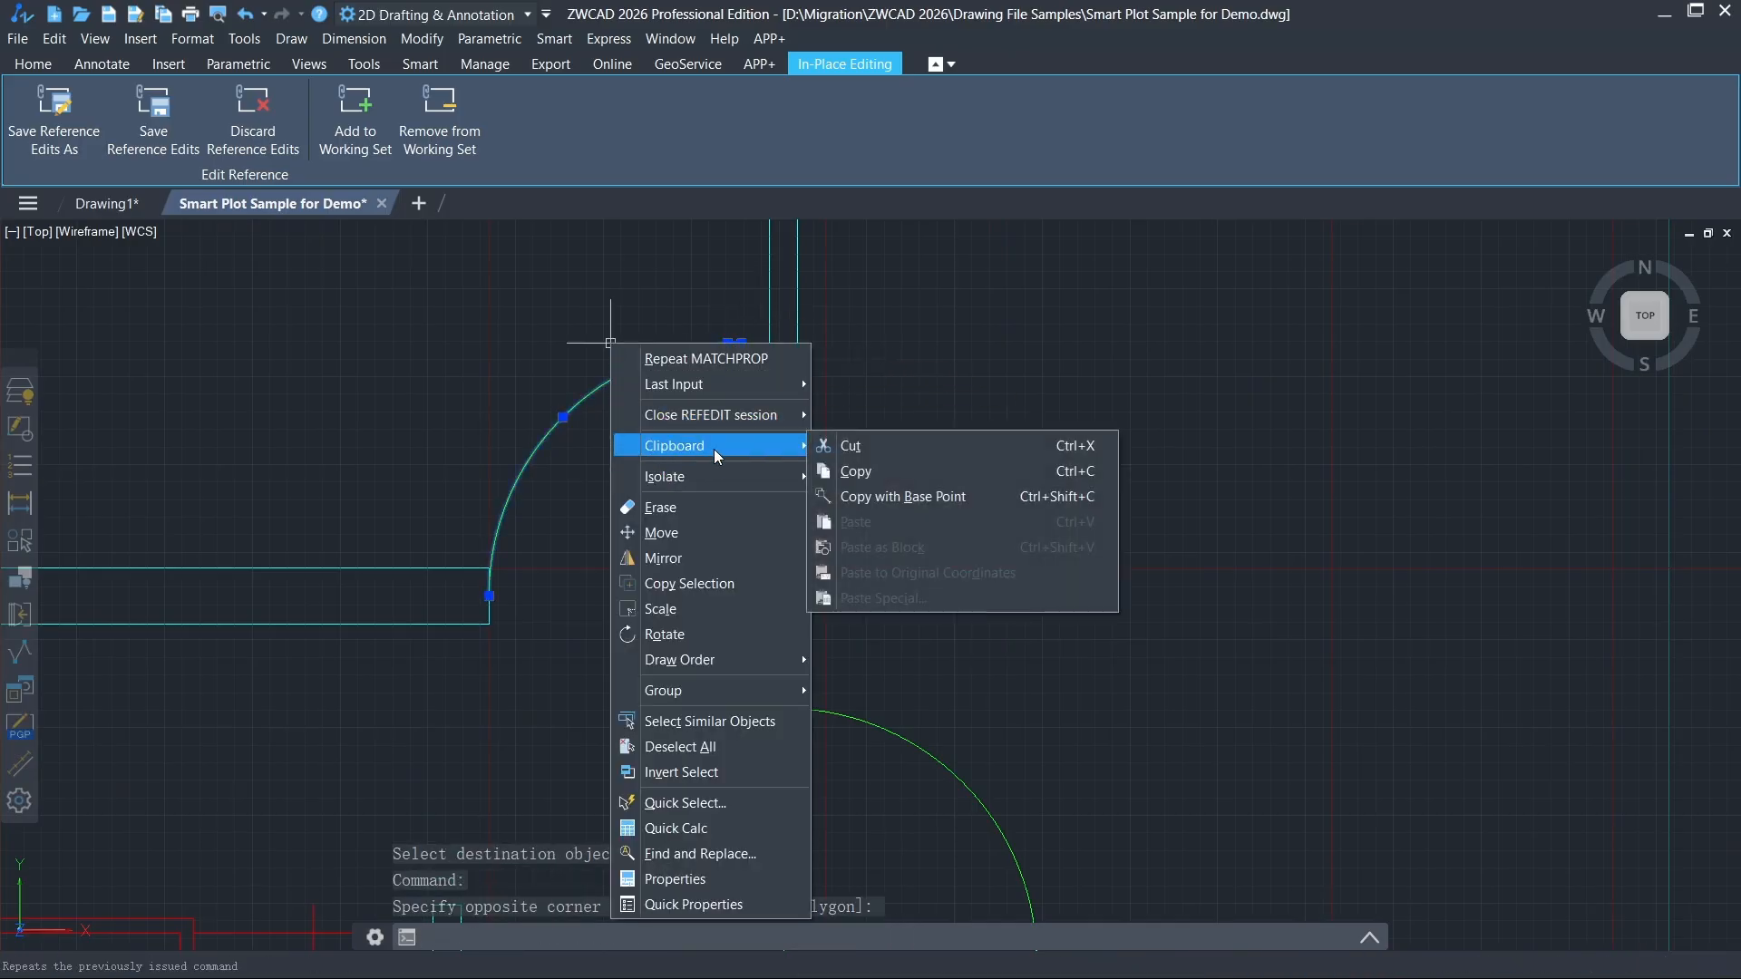
pyautogui.click(878, 497)
pyautogui.click(742, 596)
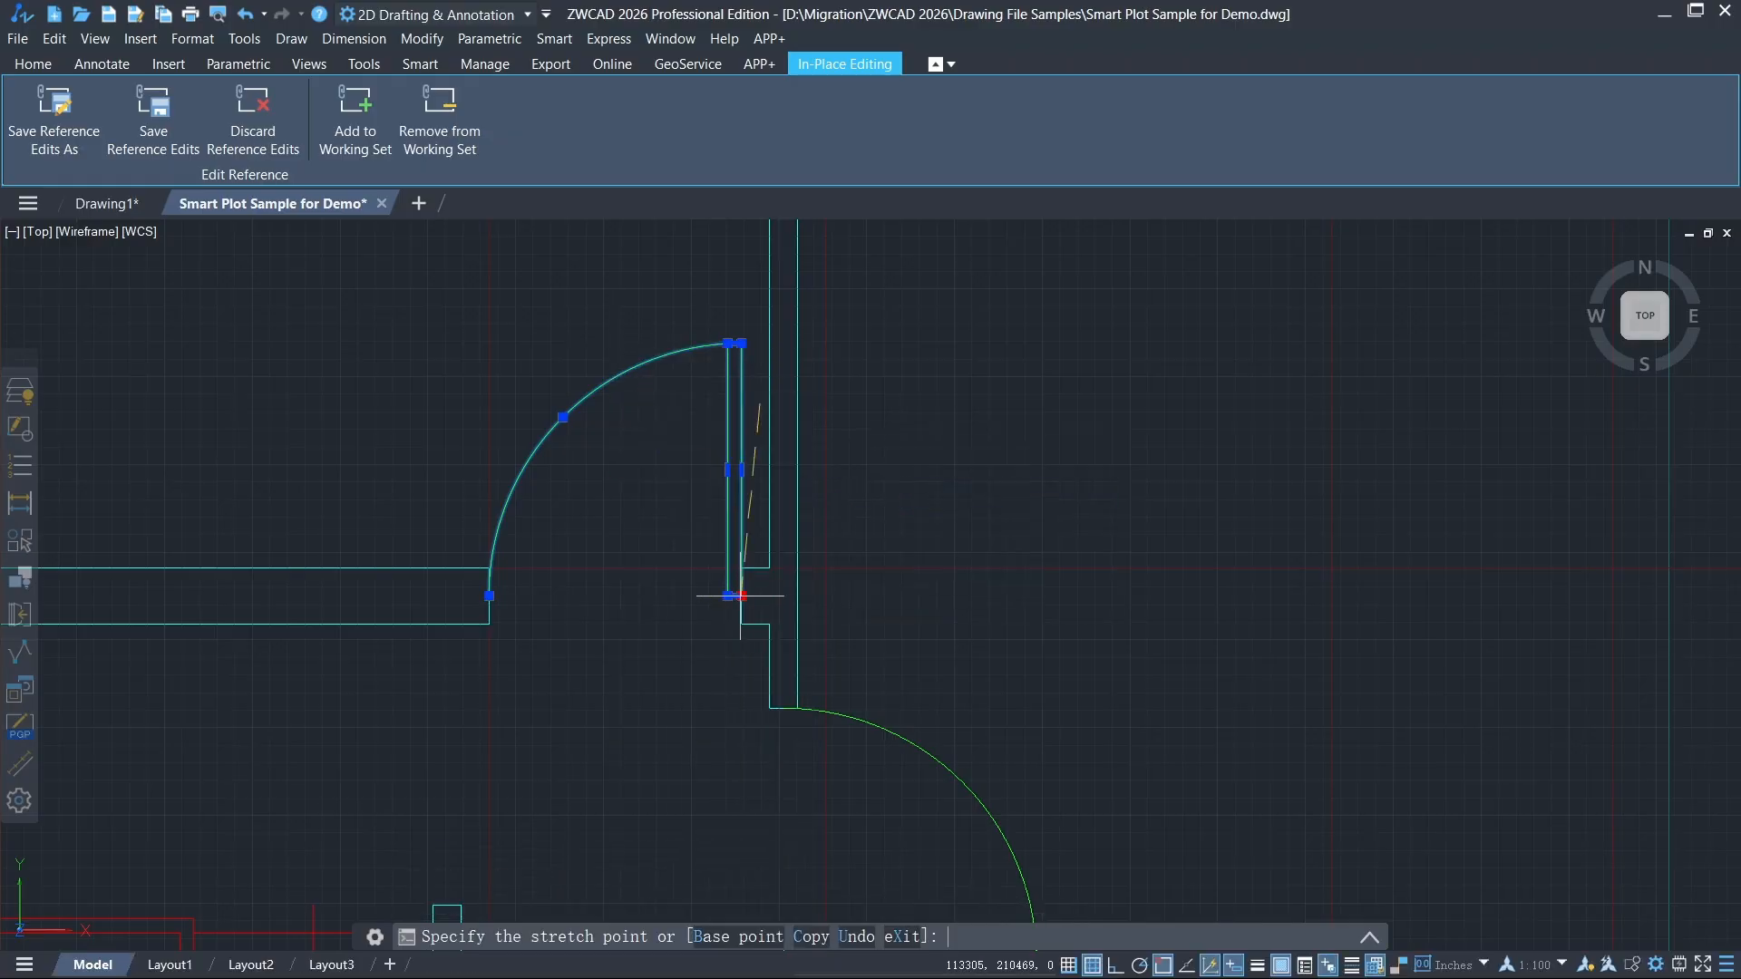
pyautogui.press('Escape')
pyautogui.press('Escape')
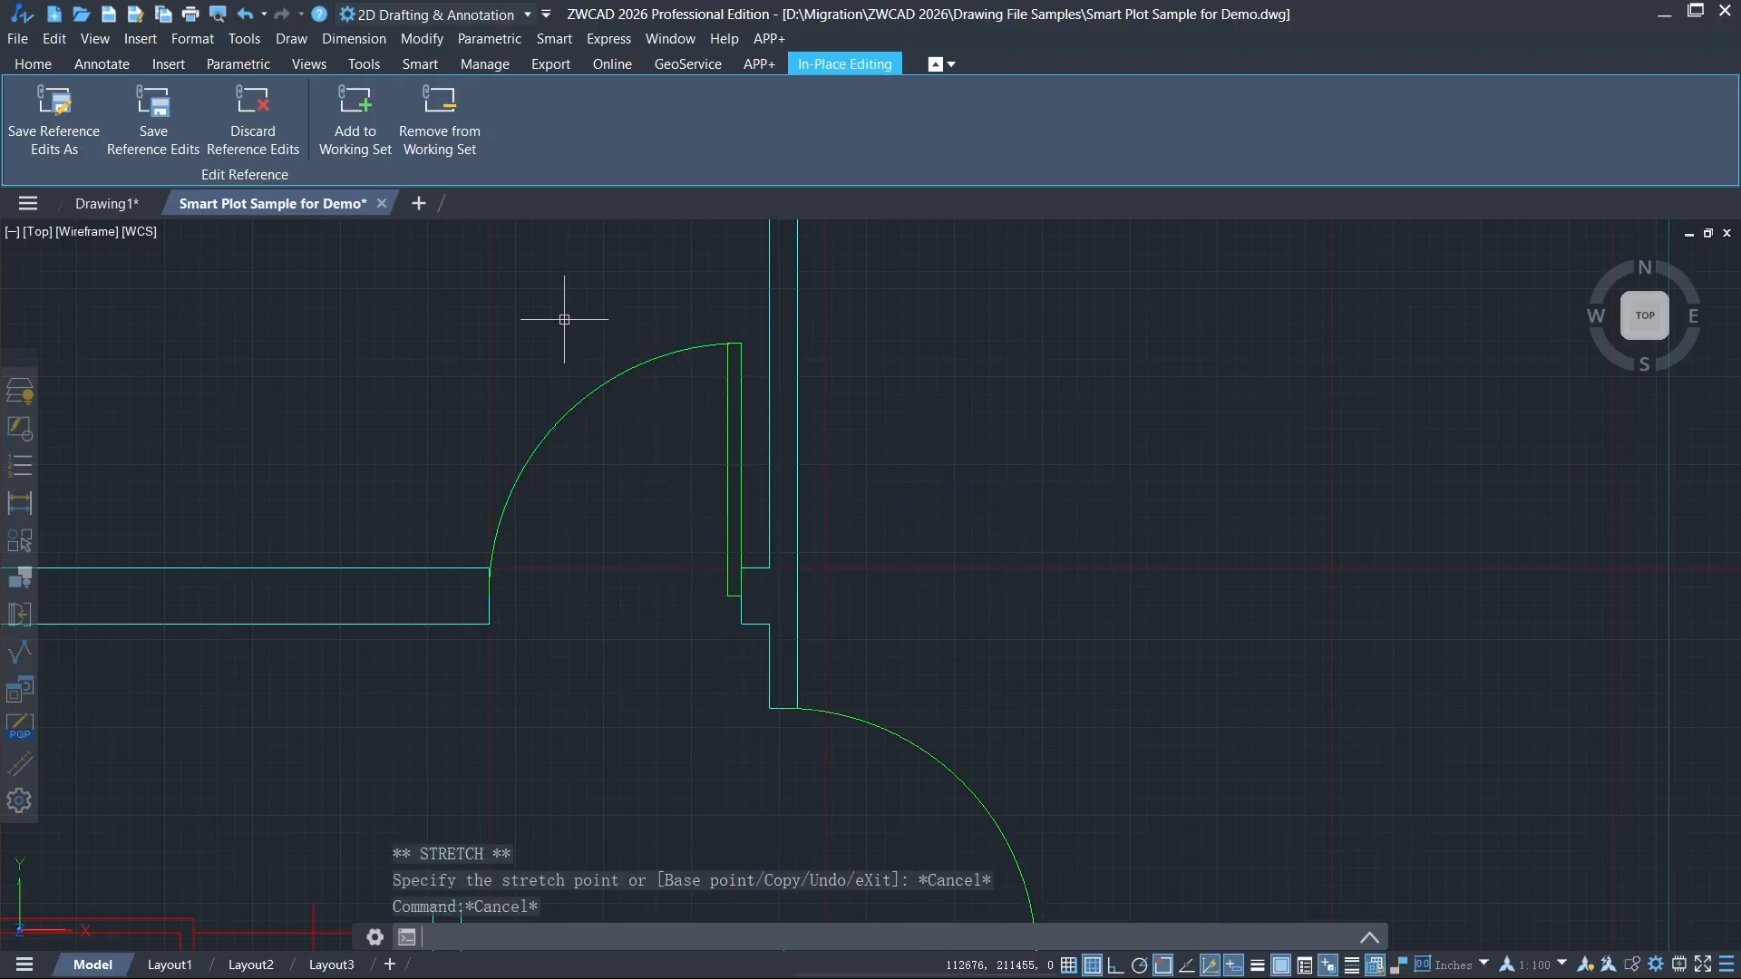
# Copy the new door leaf and arc from the hinge corner to the wall-end midpoint at the opening beside the window, left of the stairs.
pyautogui.write('CO')
pyautogui.press('Return')
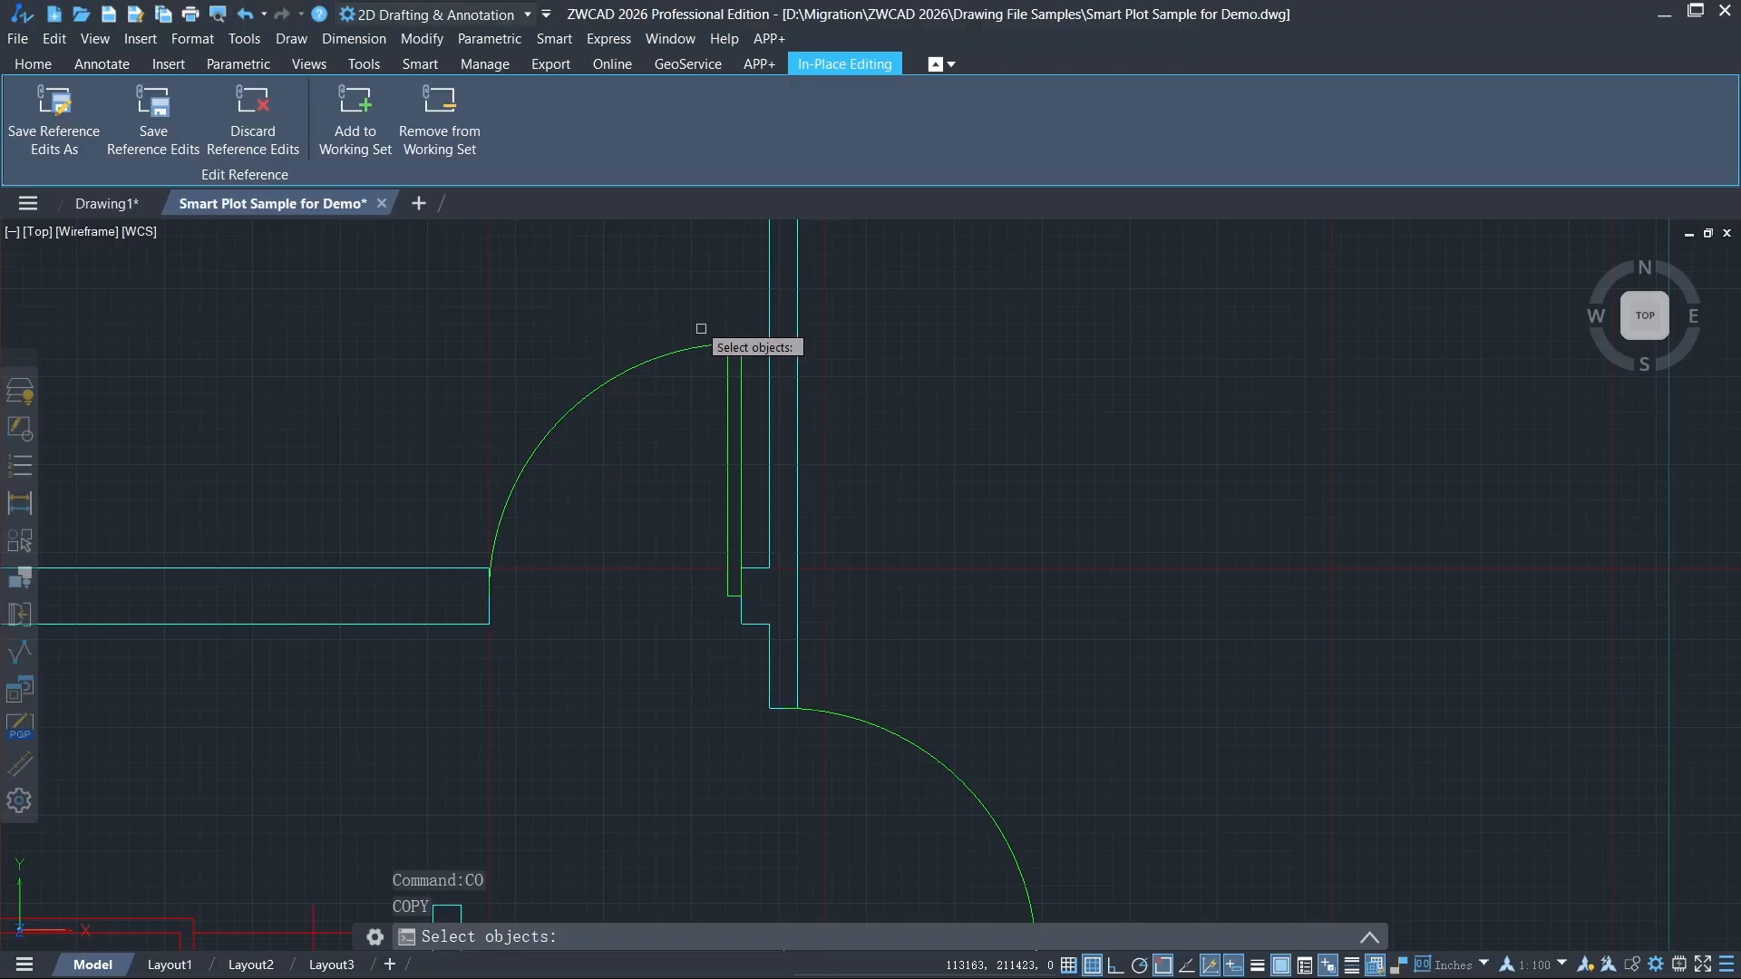
pyautogui.scroll(4, 701, 329)
pyautogui.click(777, 401)
pyautogui.click(668, 341)
pyautogui.press('Return')
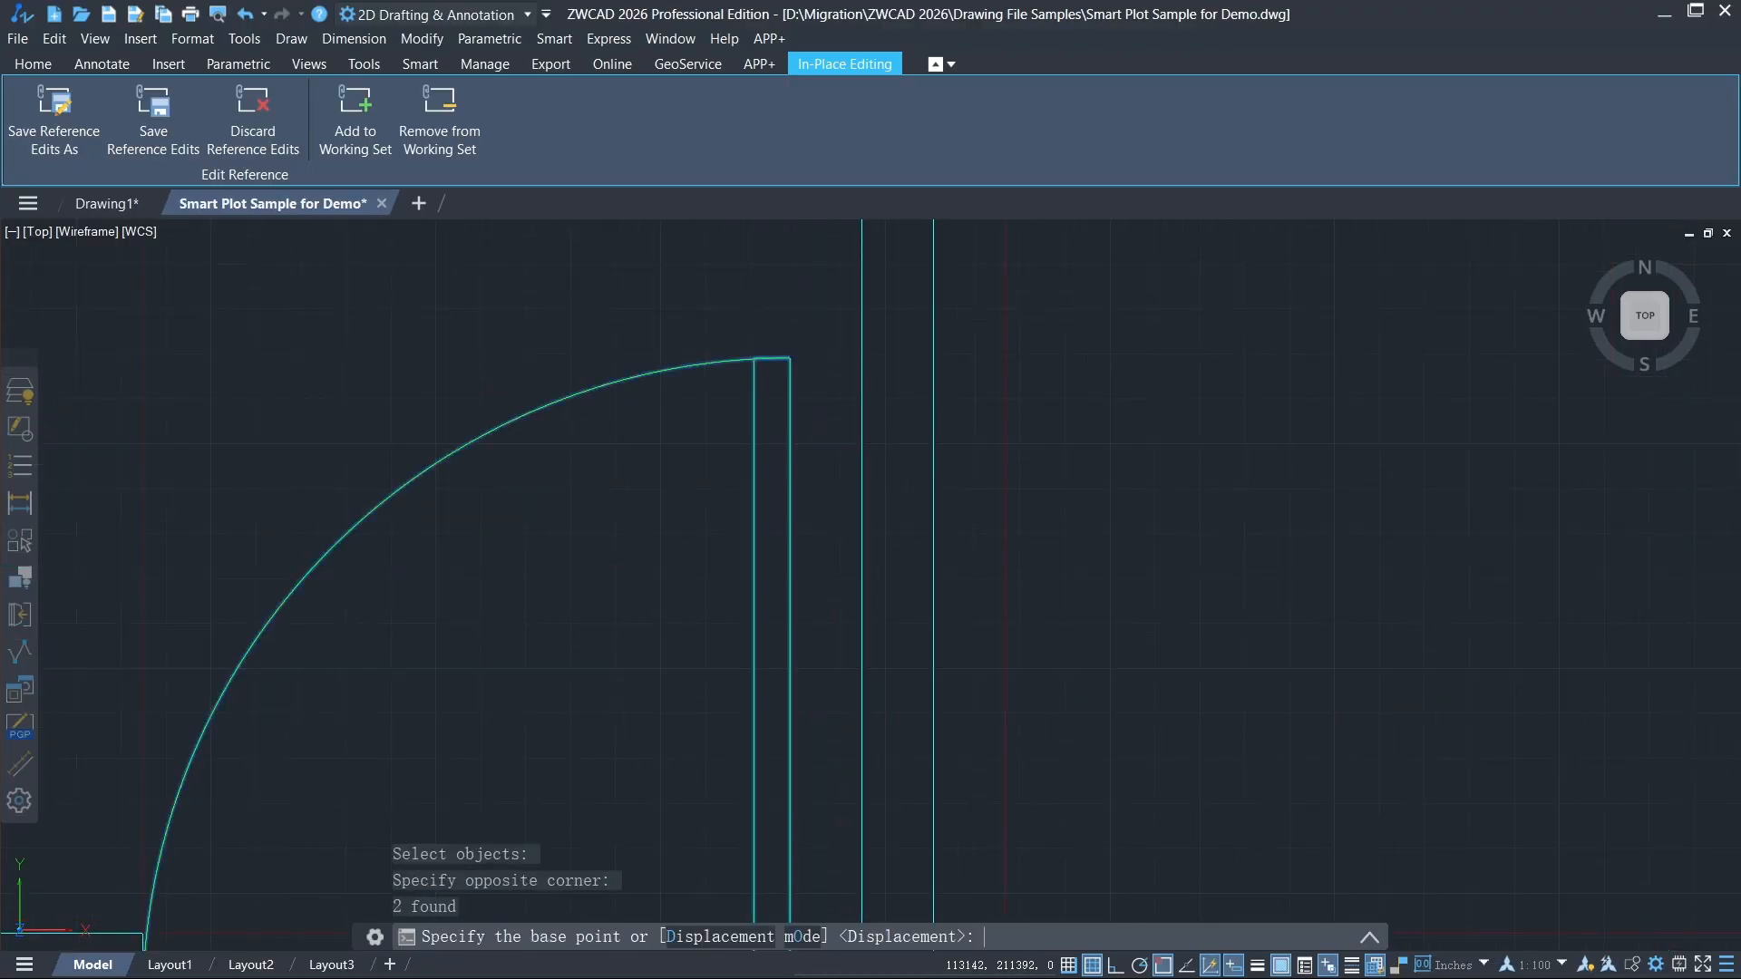
pyautogui.moveTo(759, 494); pyautogui.dragTo(904, 273, button='middle')
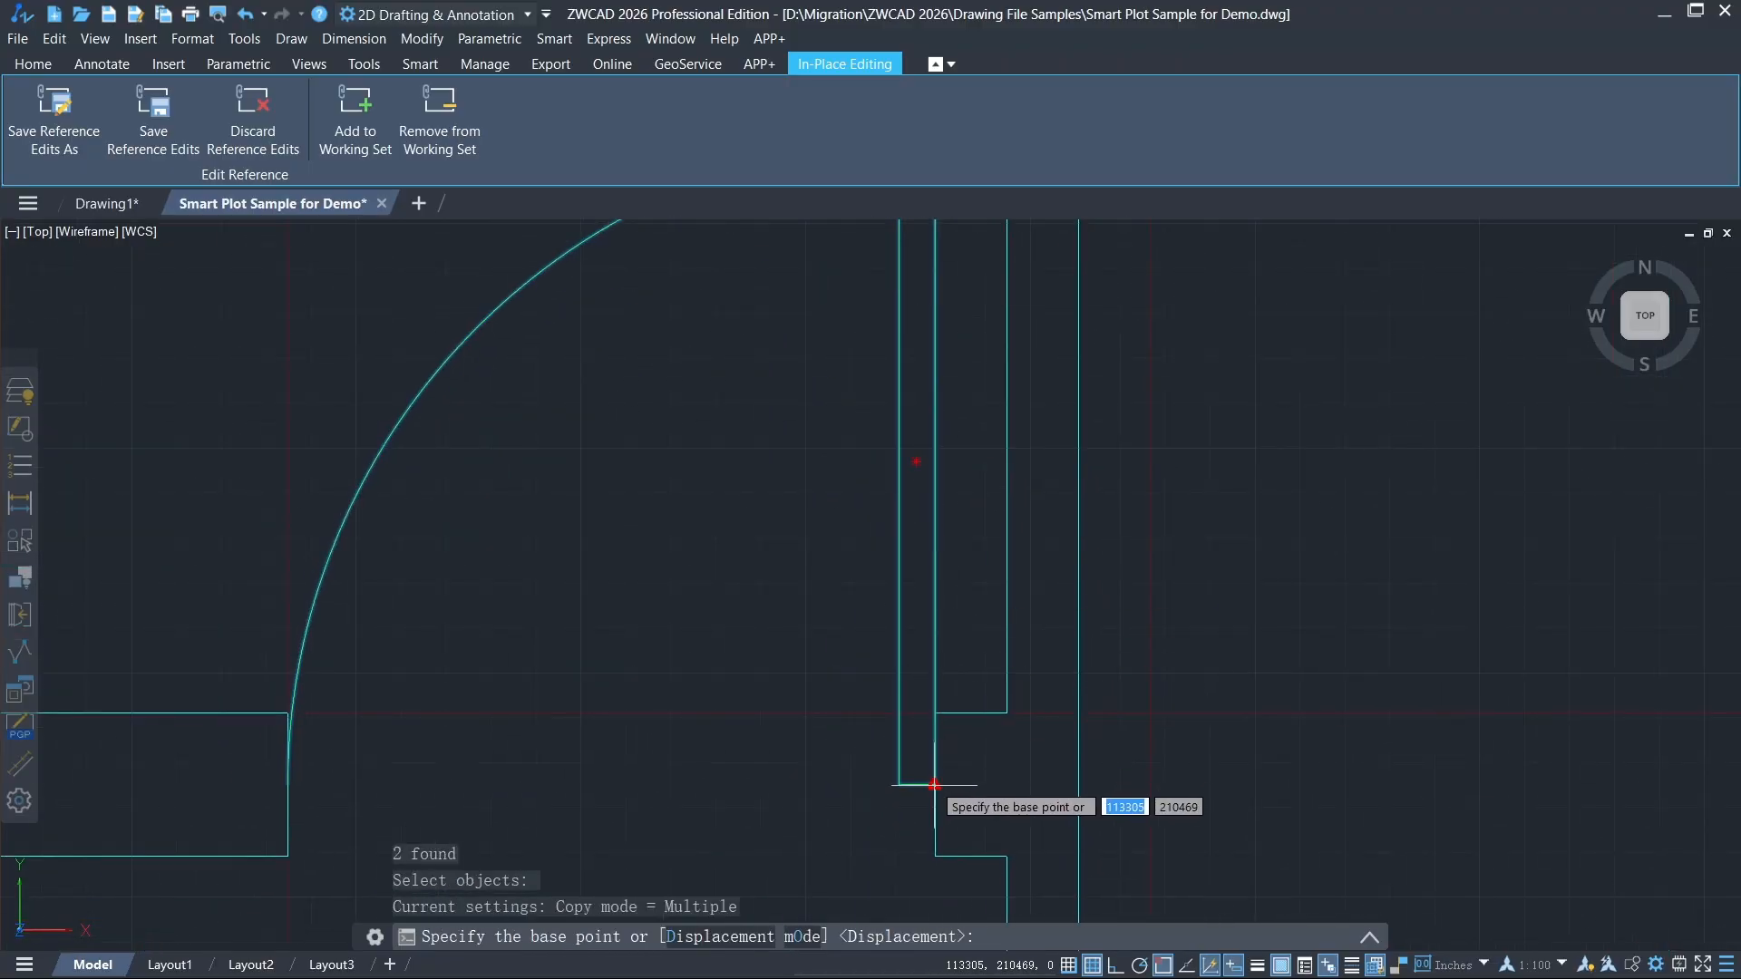
pyautogui.click(934, 785)
pyautogui.scroll(-3, 689, 653)
pyautogui.scroll(6, 617, 698)
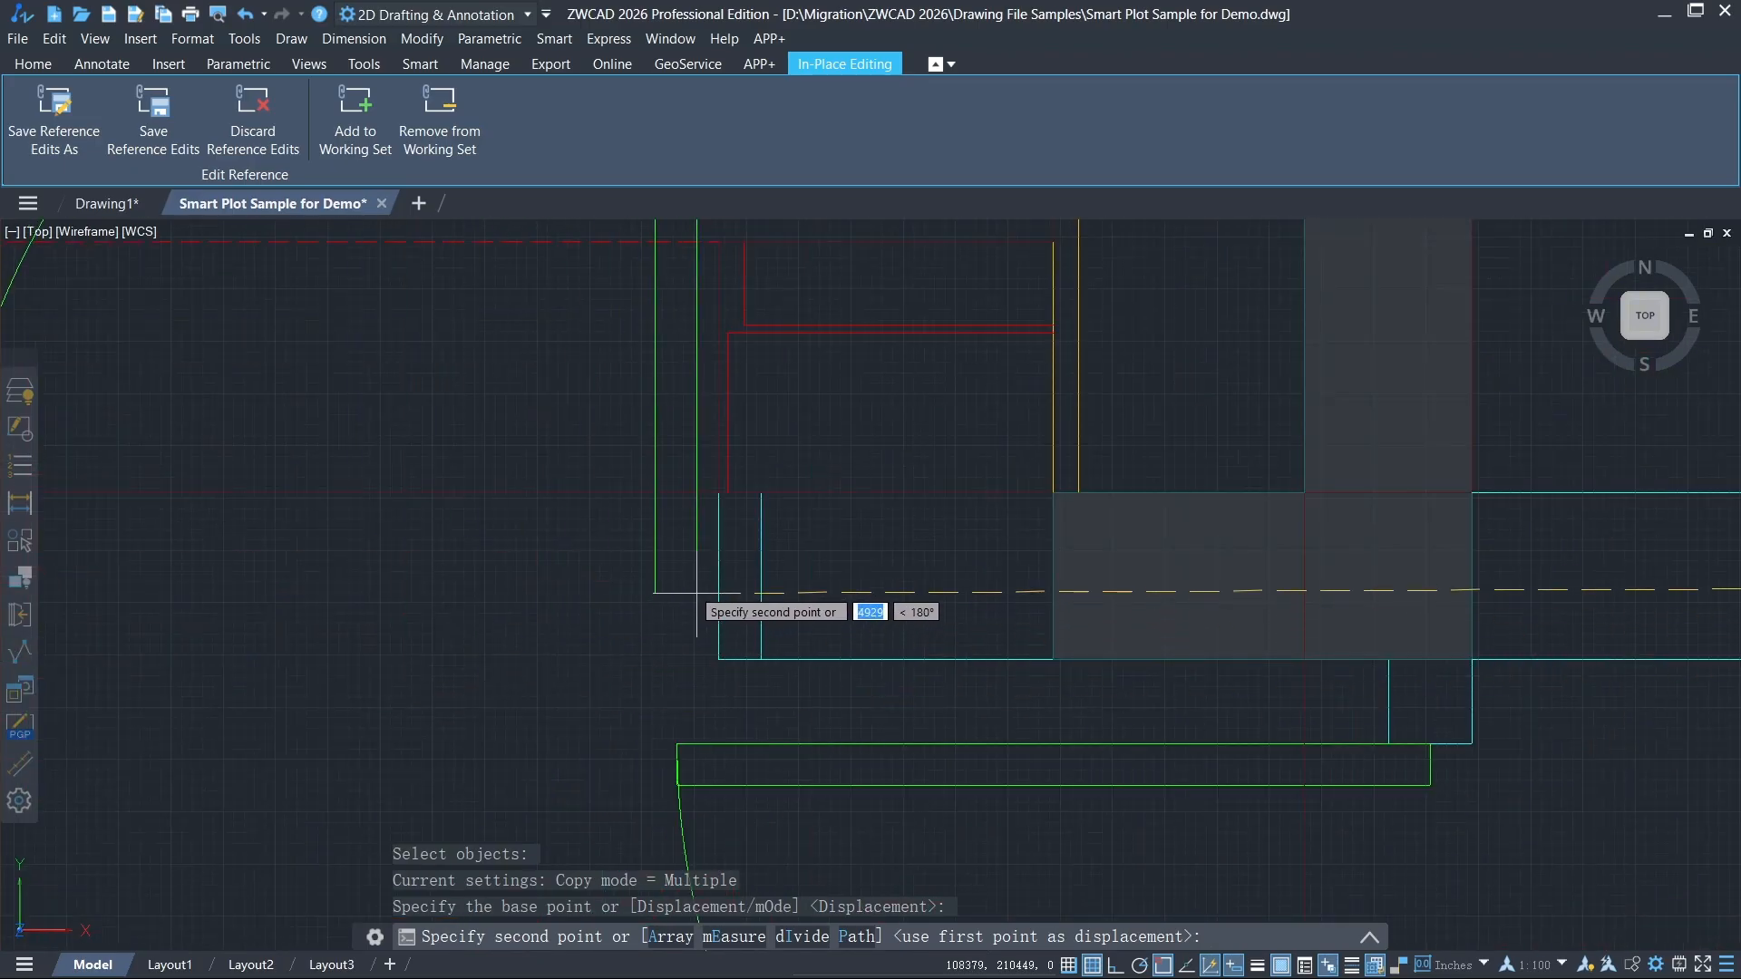
pyautogui.click(718, 576)
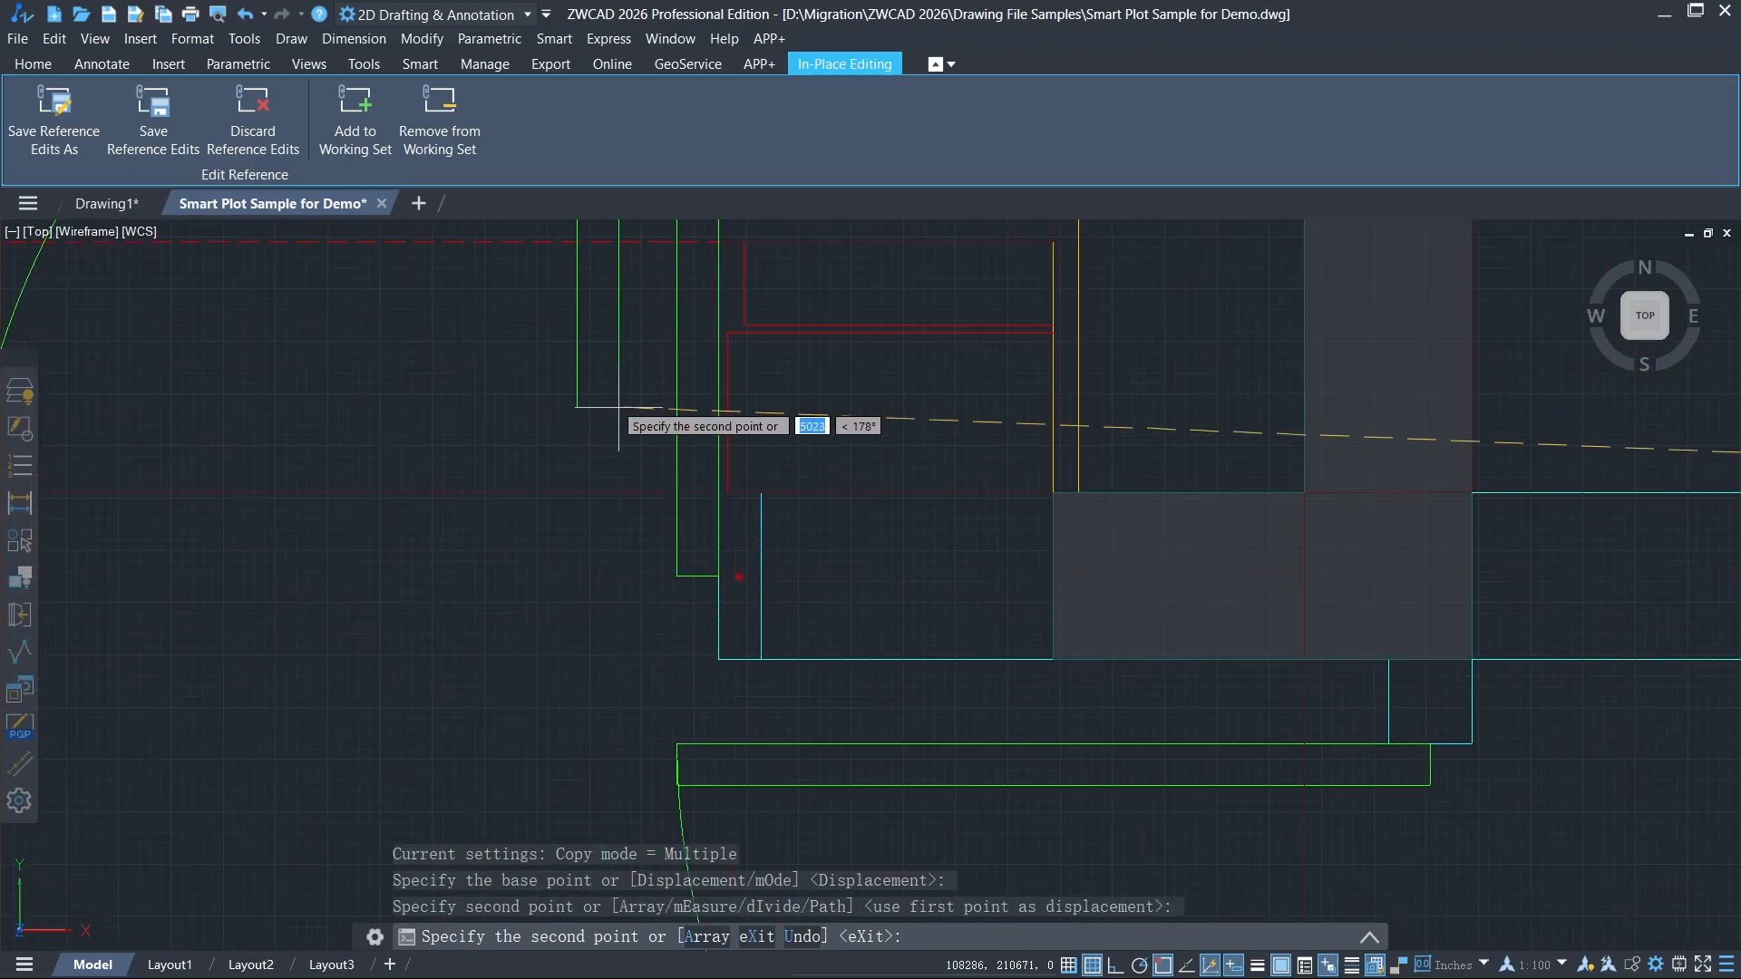
pyautogui.press('Escape')
pyautogui.scroll(-5, 617, 406)
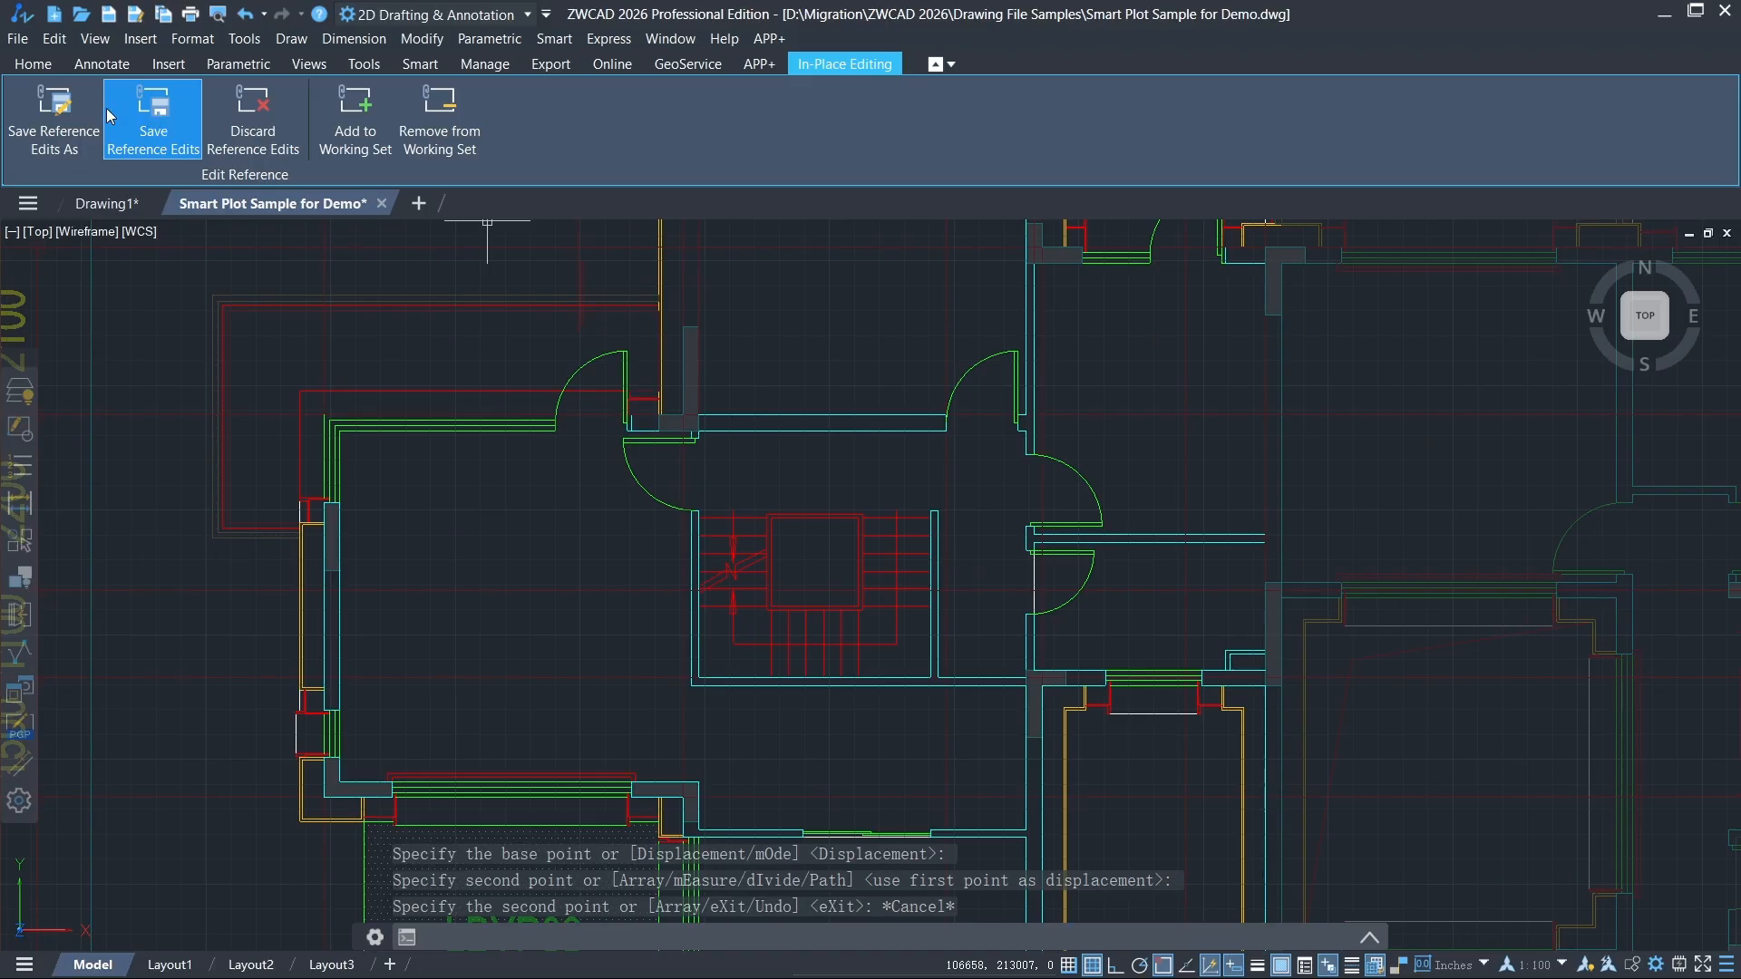
# Save the in-place reference edits back to the unit block and confirm the redefinition.
pyautogui.click(153, 122)
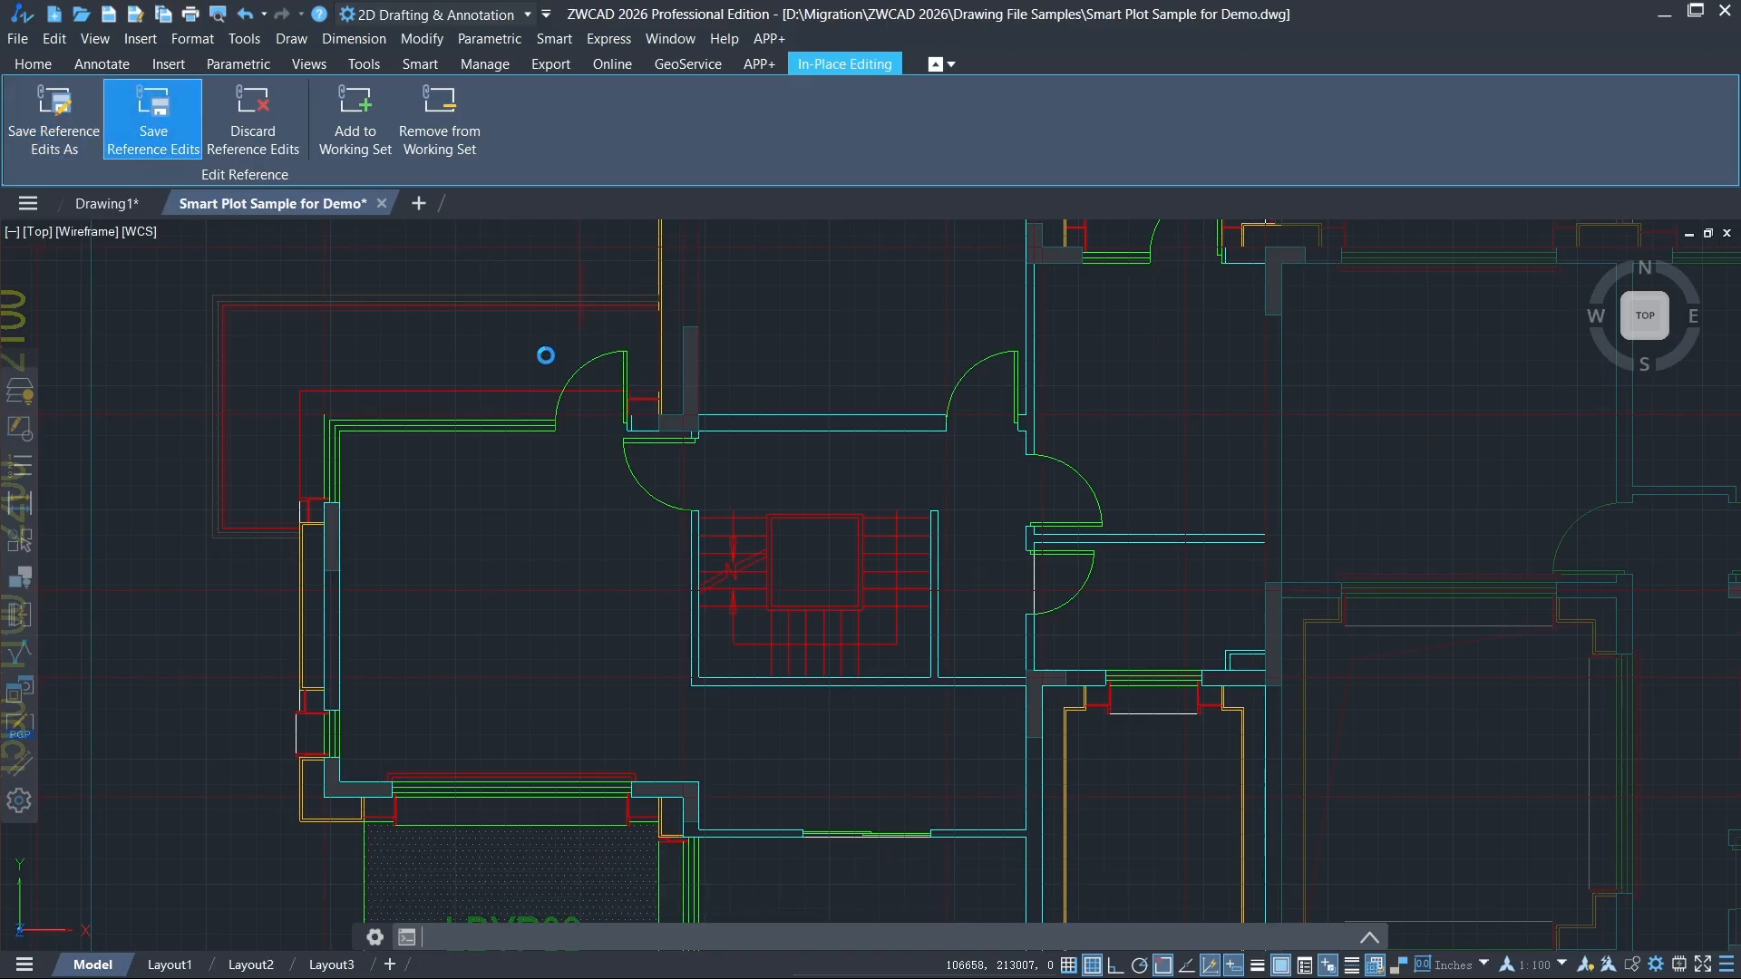
pyautogui.click(858, 568)
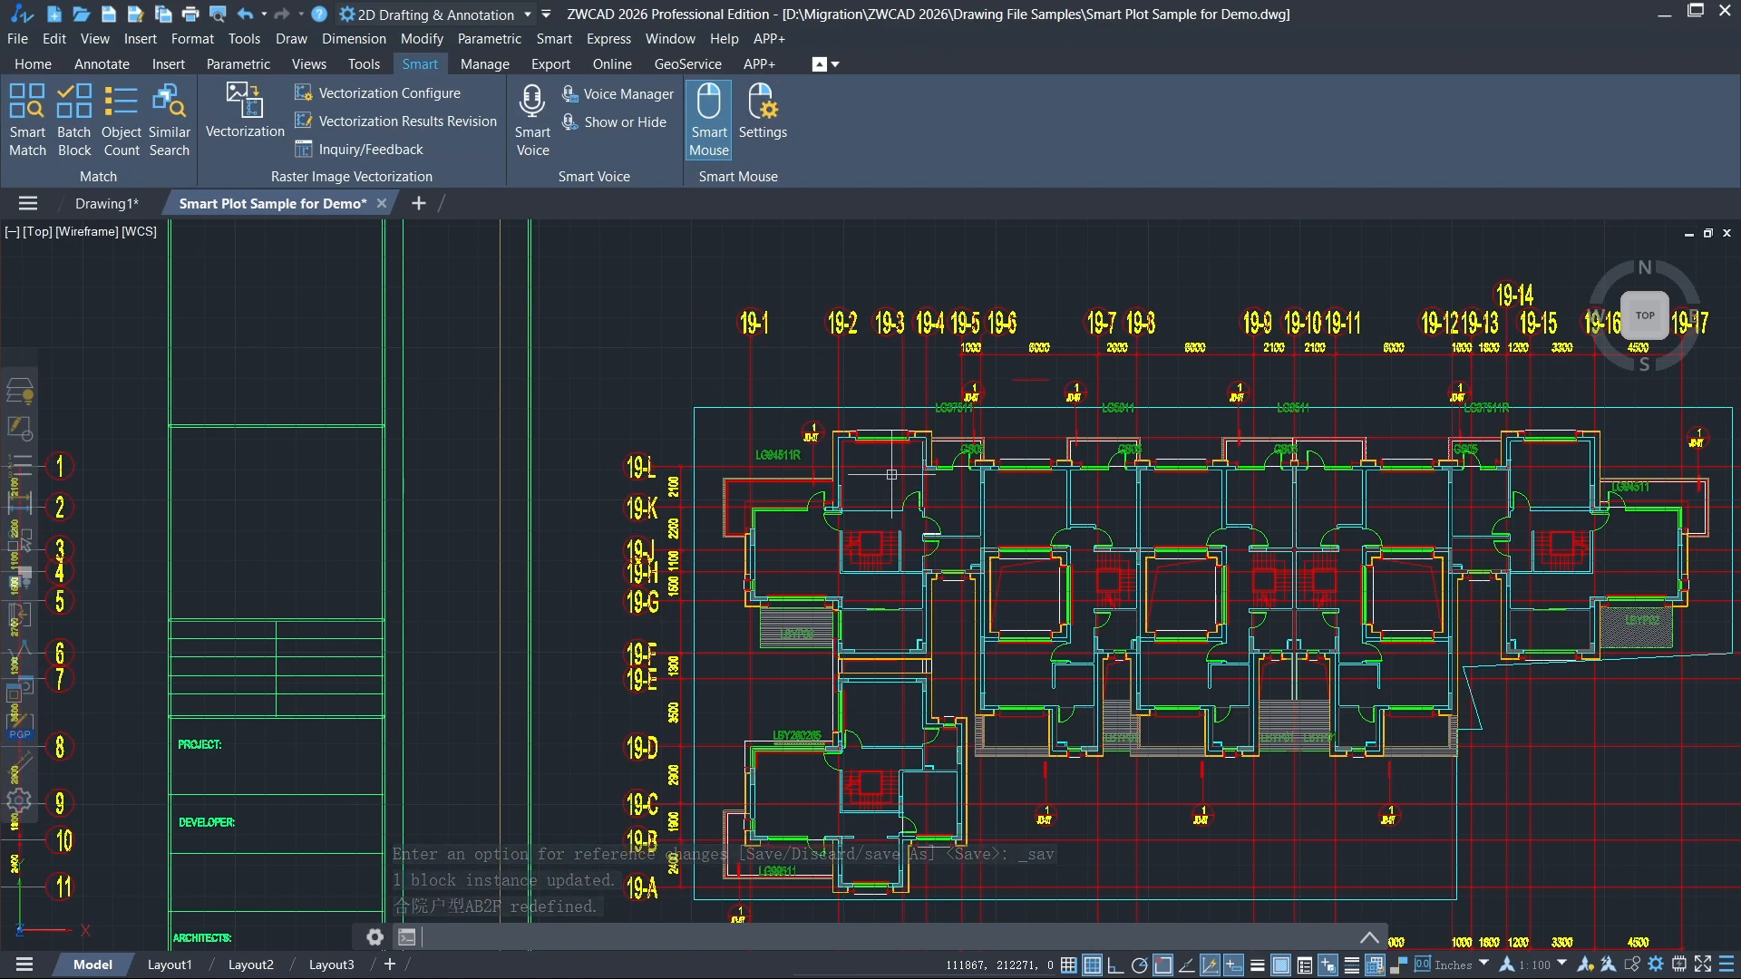
# Add a linear dimension between grid lines 19-5 and 19-4, aligned with the adjacent 1000 dimension above the plan.
pyautogui.scroll(2, 899, 372)
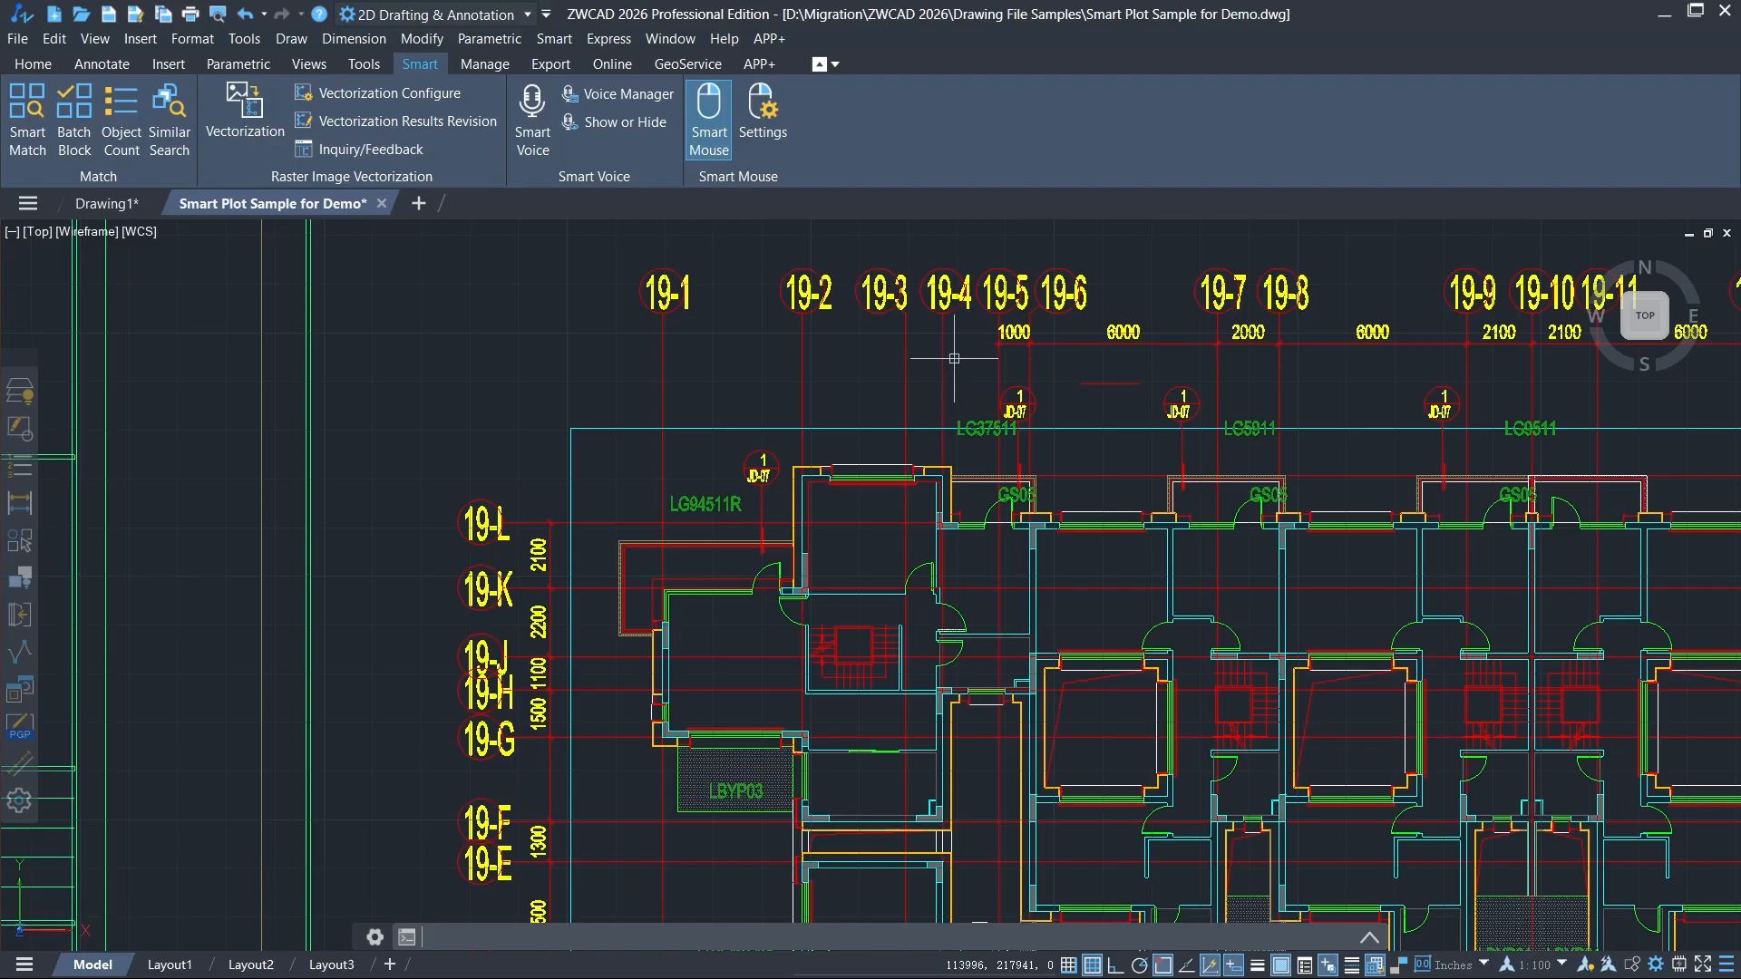
pyautogui.moveTo(539, 325)
pyautogui.mouseDown(button='right')
pyautogui.moveTo(585, 417)
pyautogui.moveTo(689, 390)
pyautogui.mouseUp(button='right')
pyautogui.scroll(5, 1002, 346)
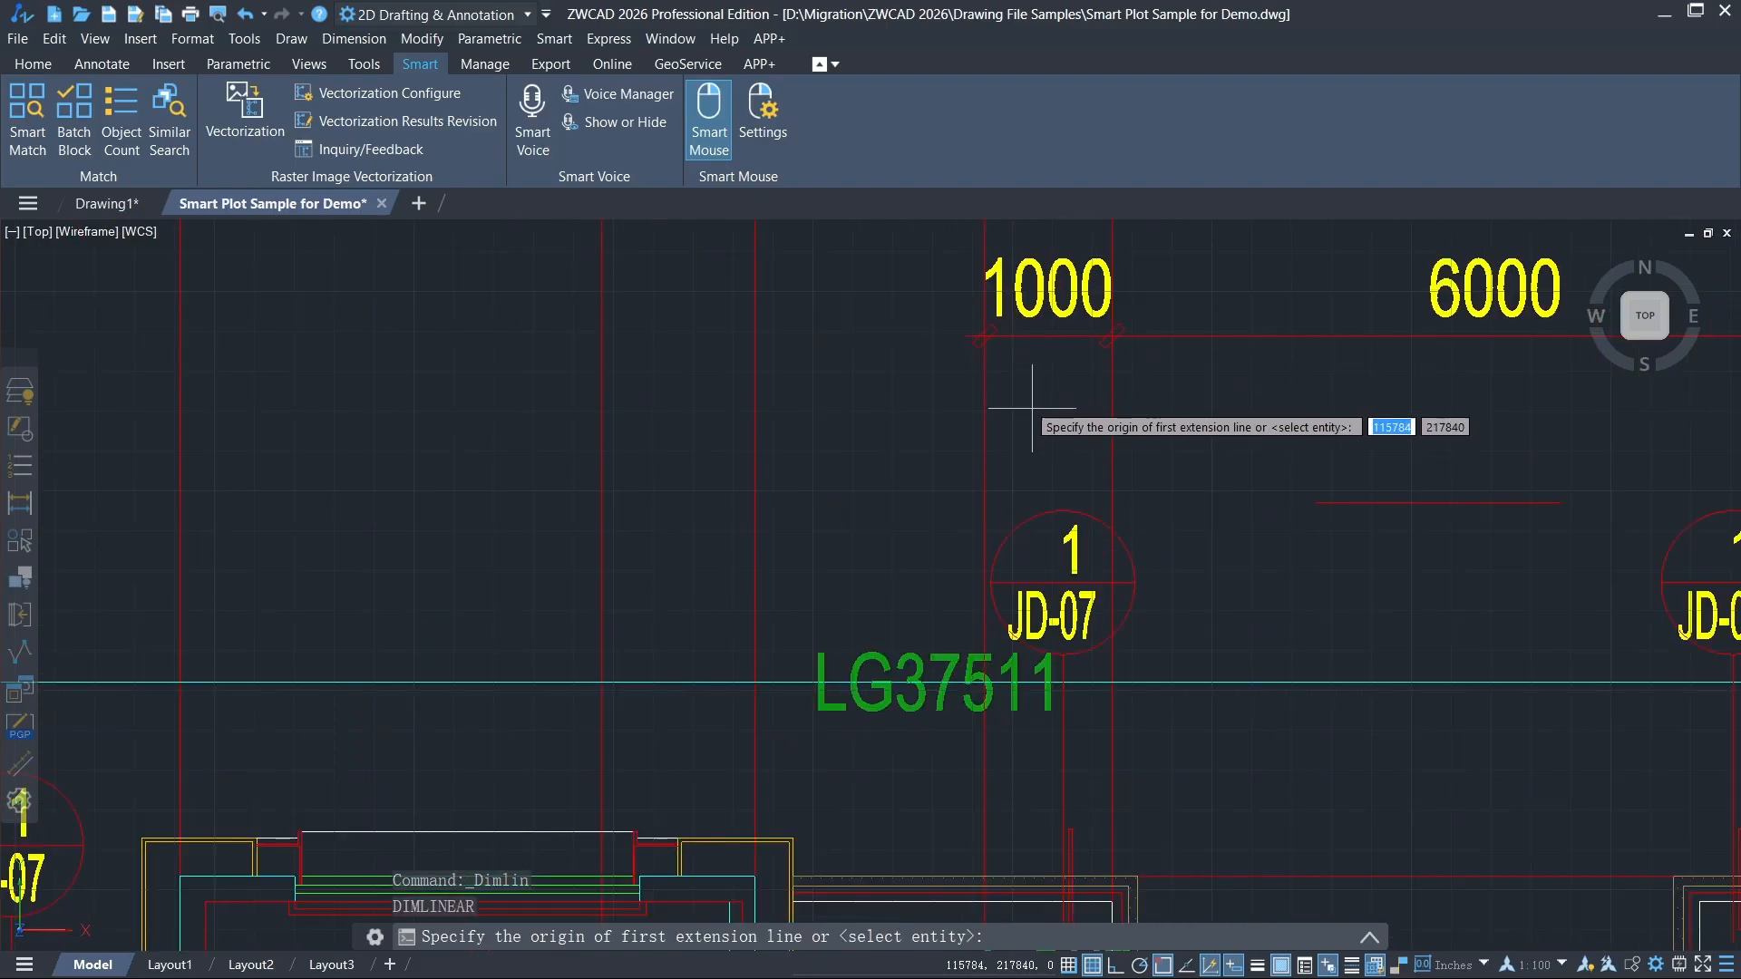
pyautogui.click(985, 460)
pyautogui.click(754, 460)
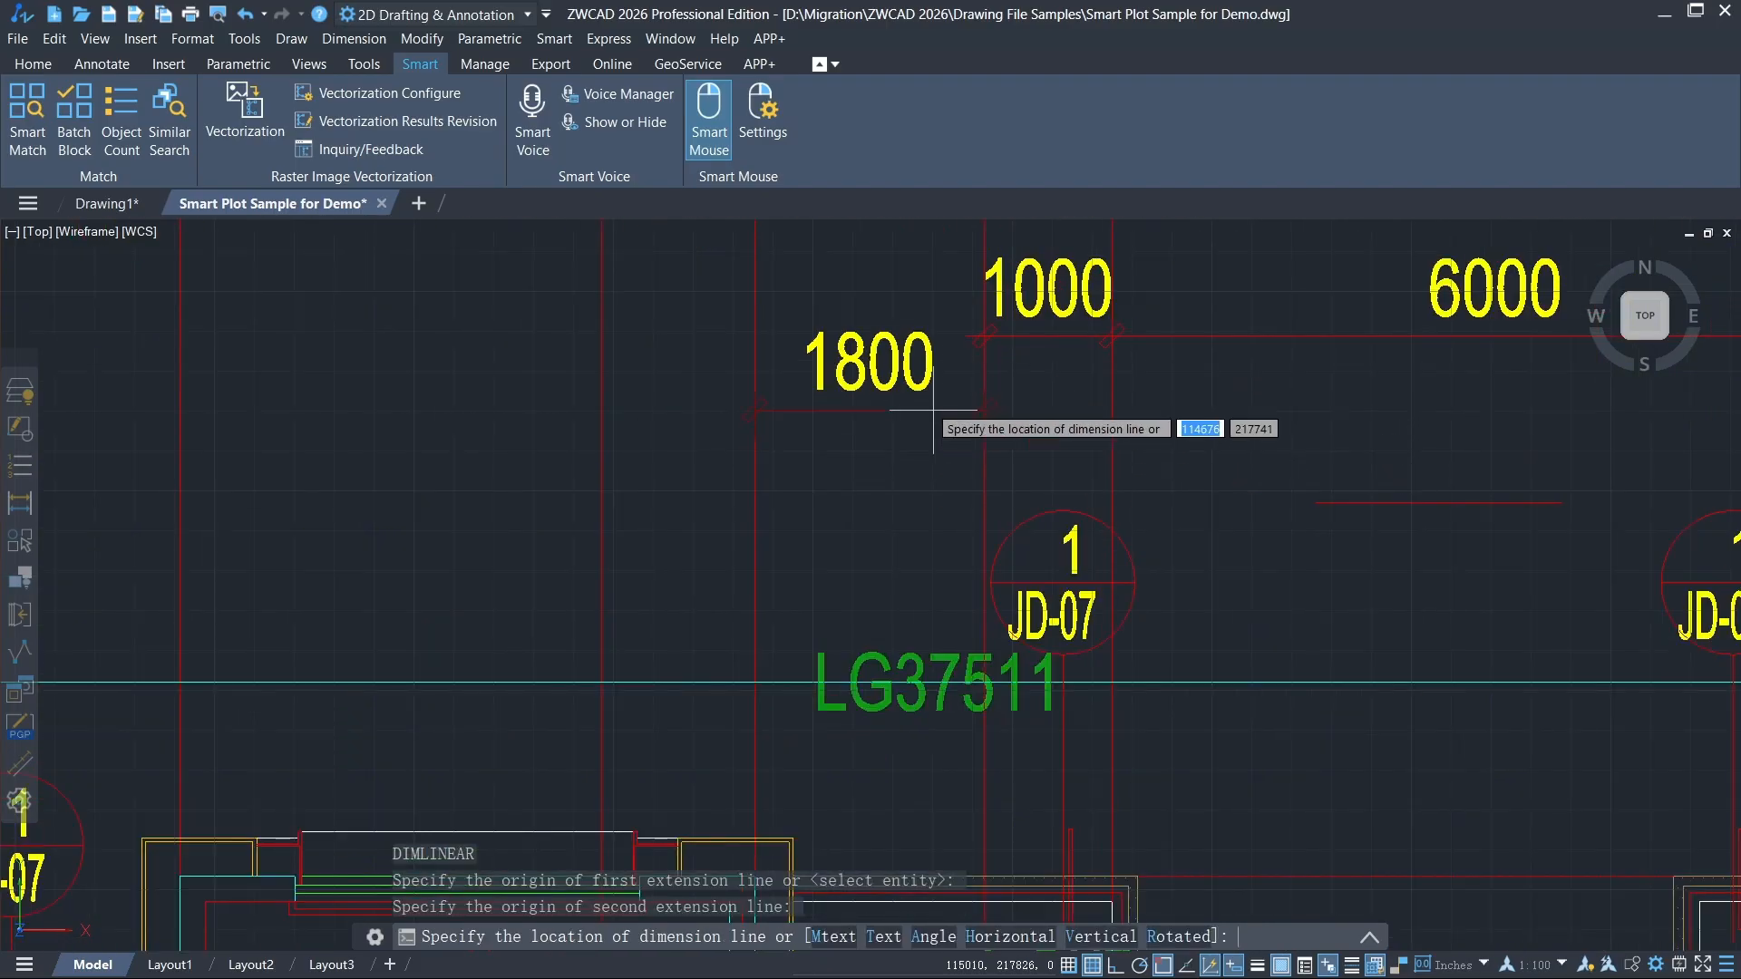
pyautogui.click(984, 338)
pyautogui.scroll(-3, 957, 358)
pyautogui.press('Escape')
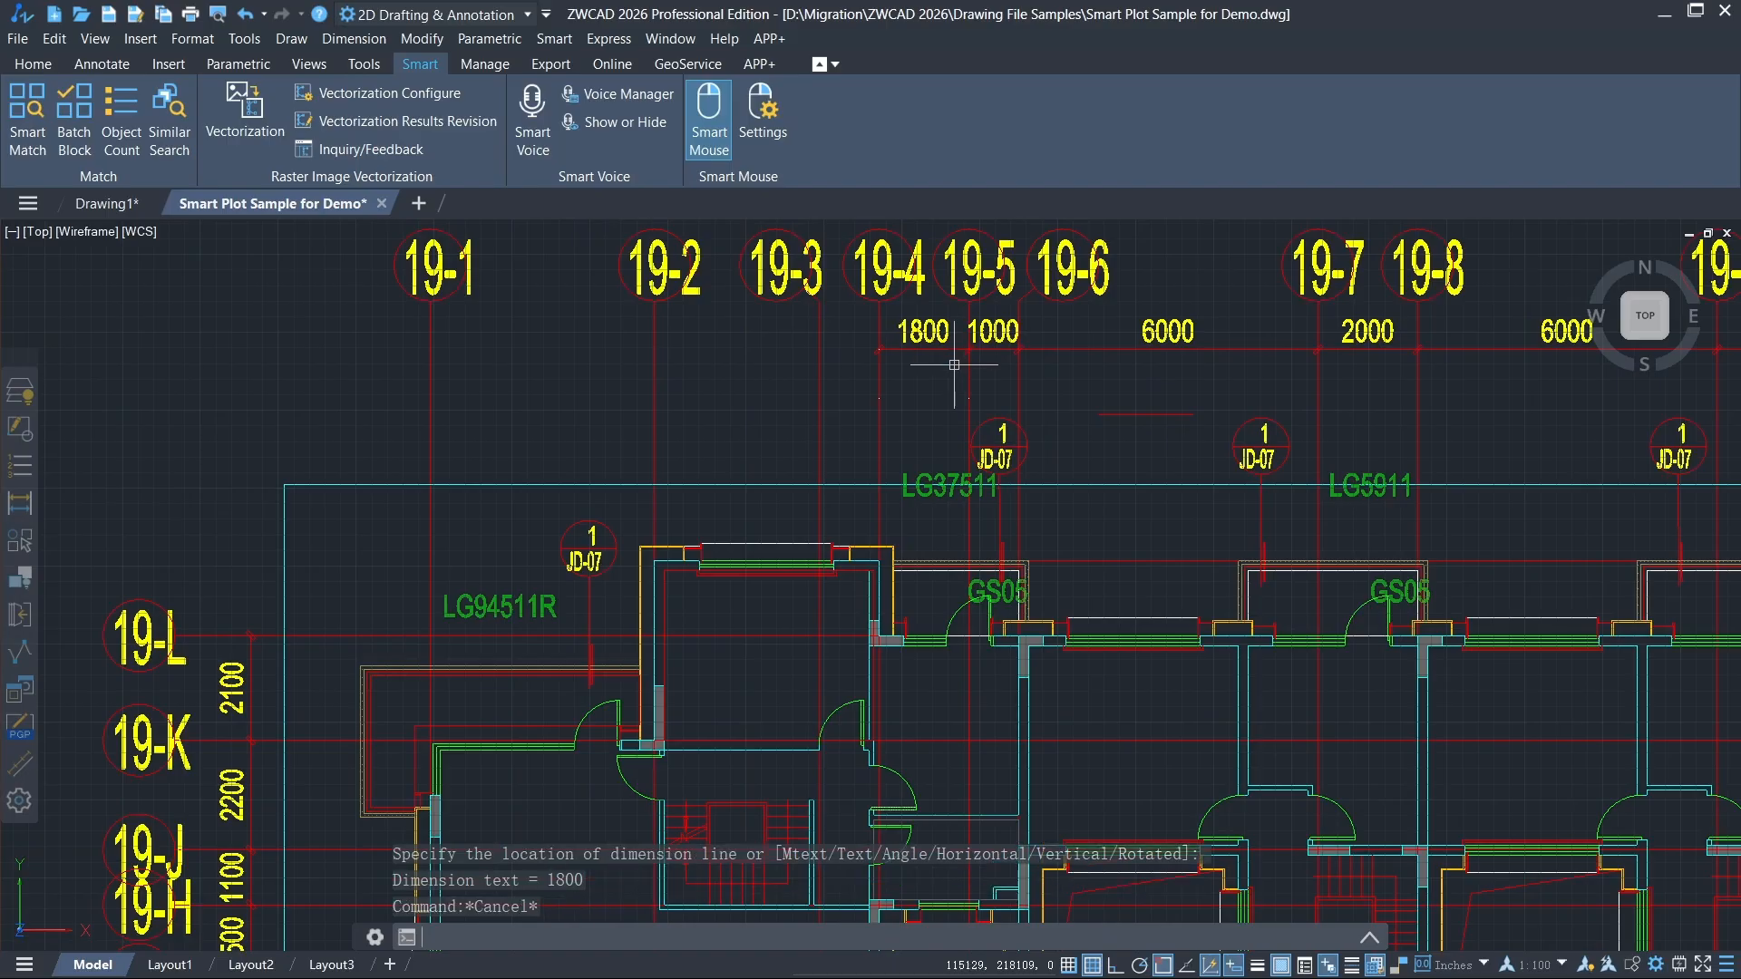
pyautogui.click(925, 331)
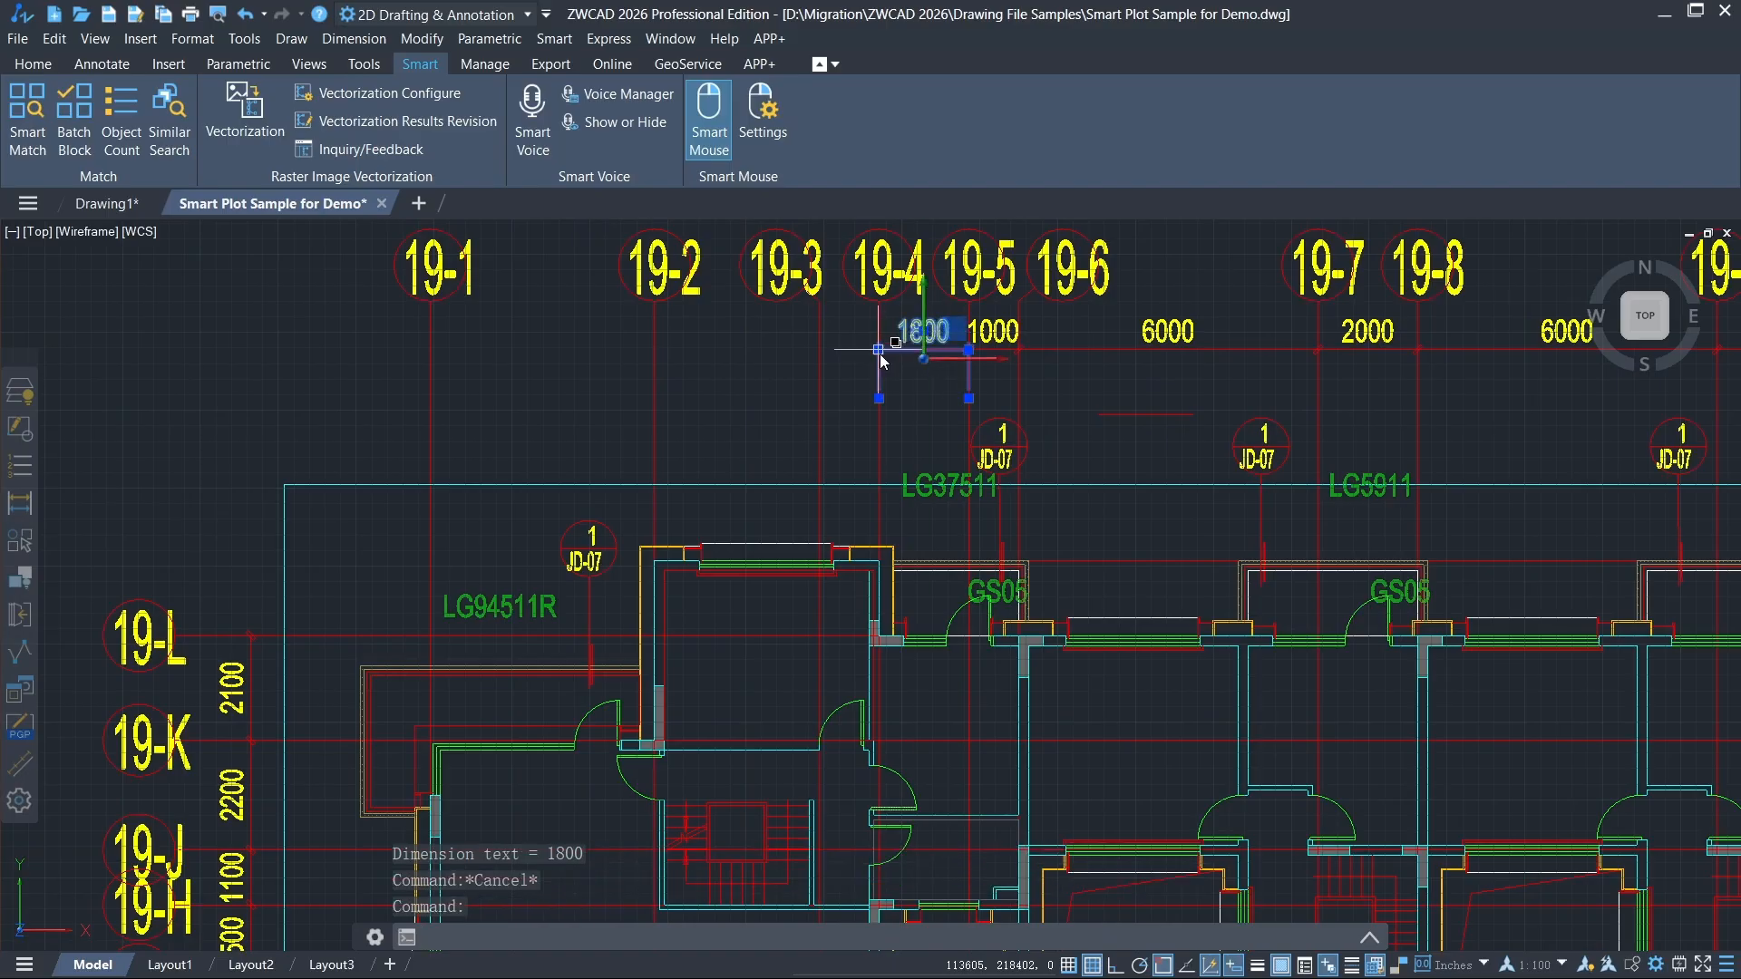
pyautogui.moveTo(879, 354)
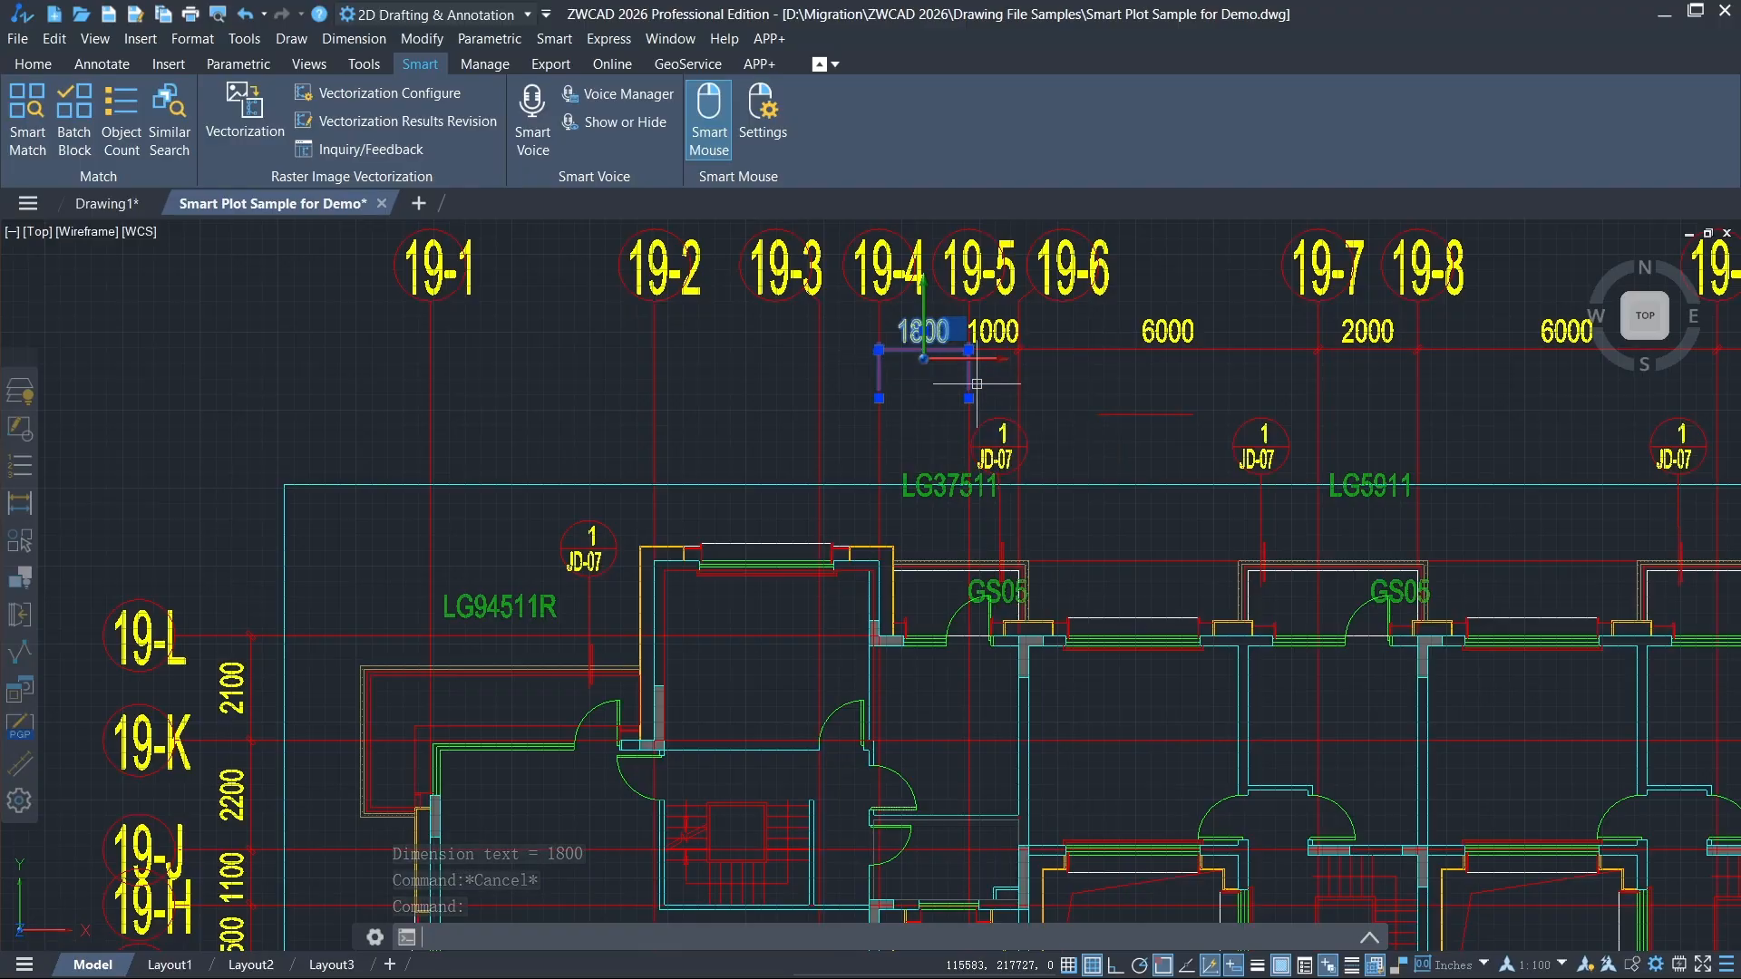
pyautogui.press('Escape')
pyautogui.click(895, 341)
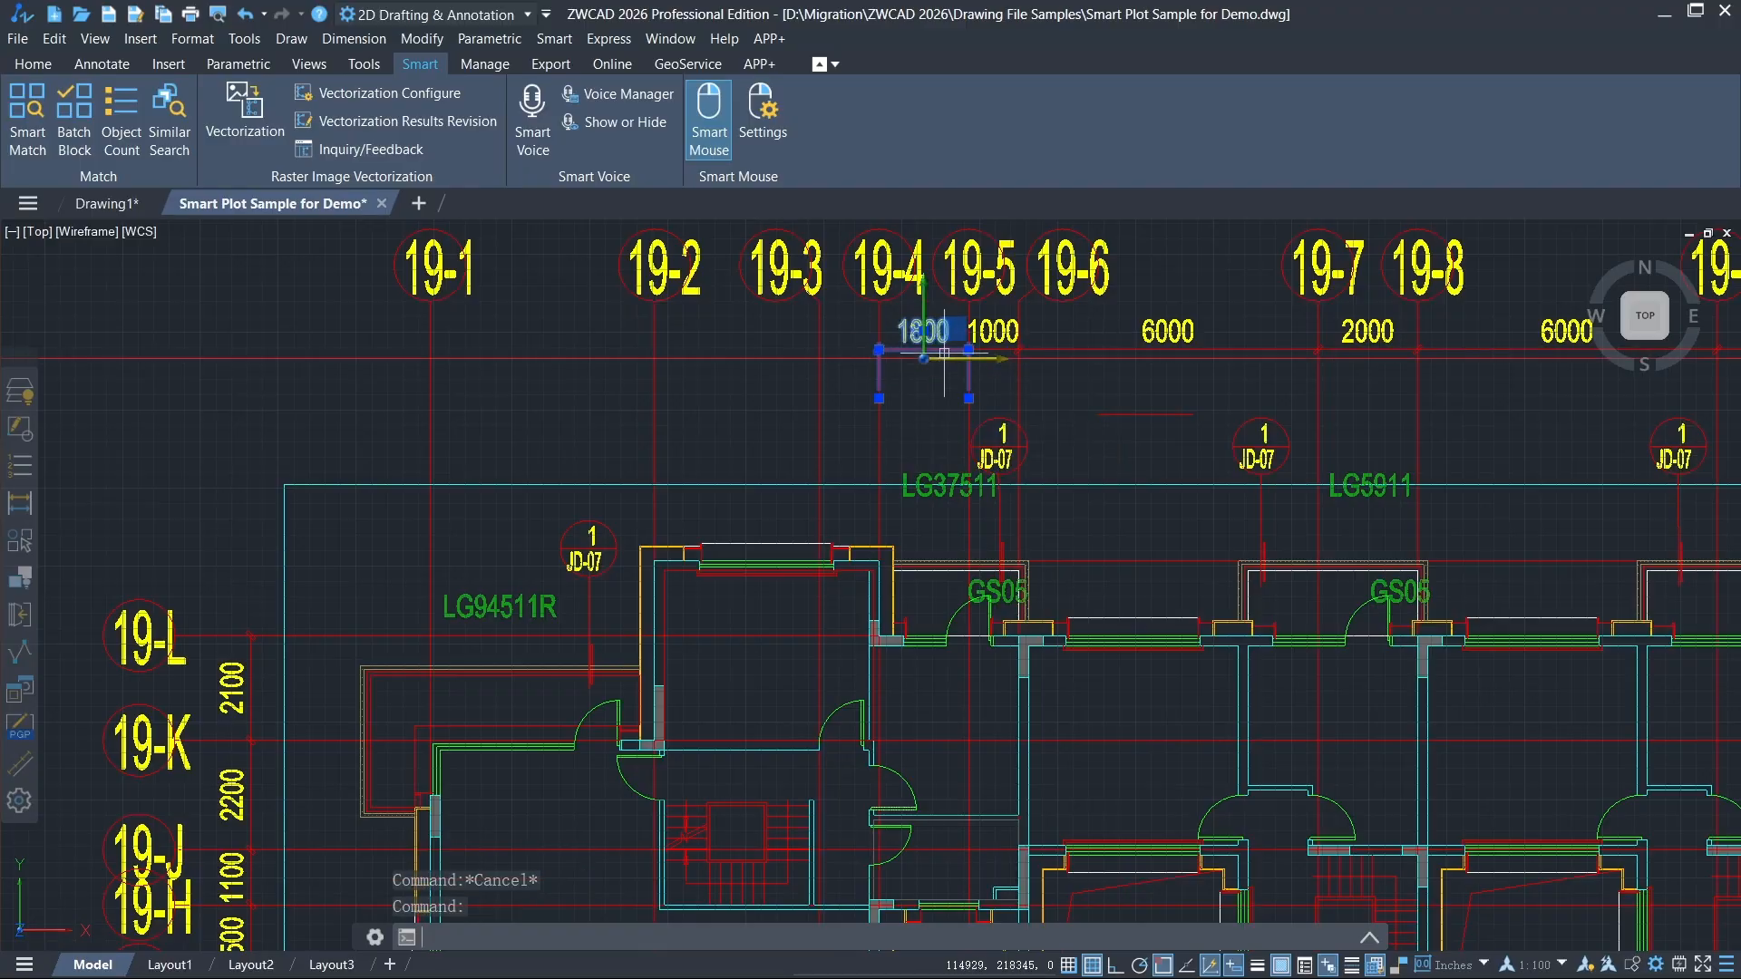
pyautogui.press('Escape')
# Continue the new dimension from its grid 19-4 end to grid lines 19-3, 19-2 and 19-1.
pyautogui.click(899, 353)
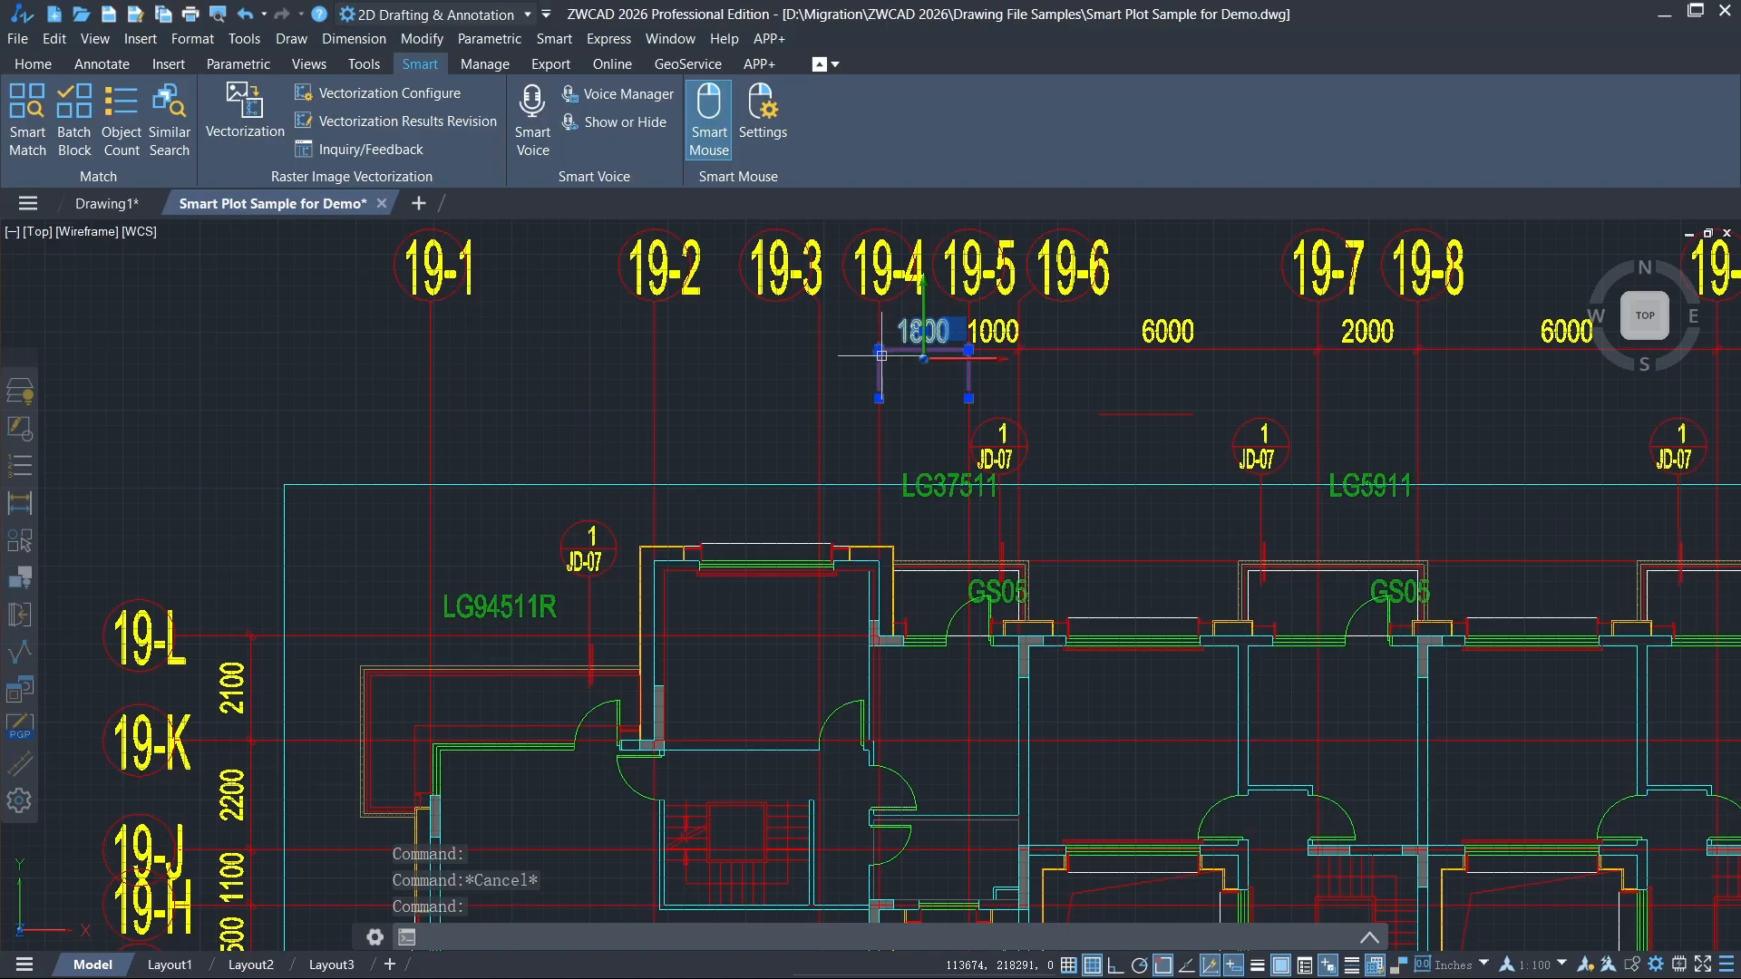
pyautogui.moveTo(879, 353)
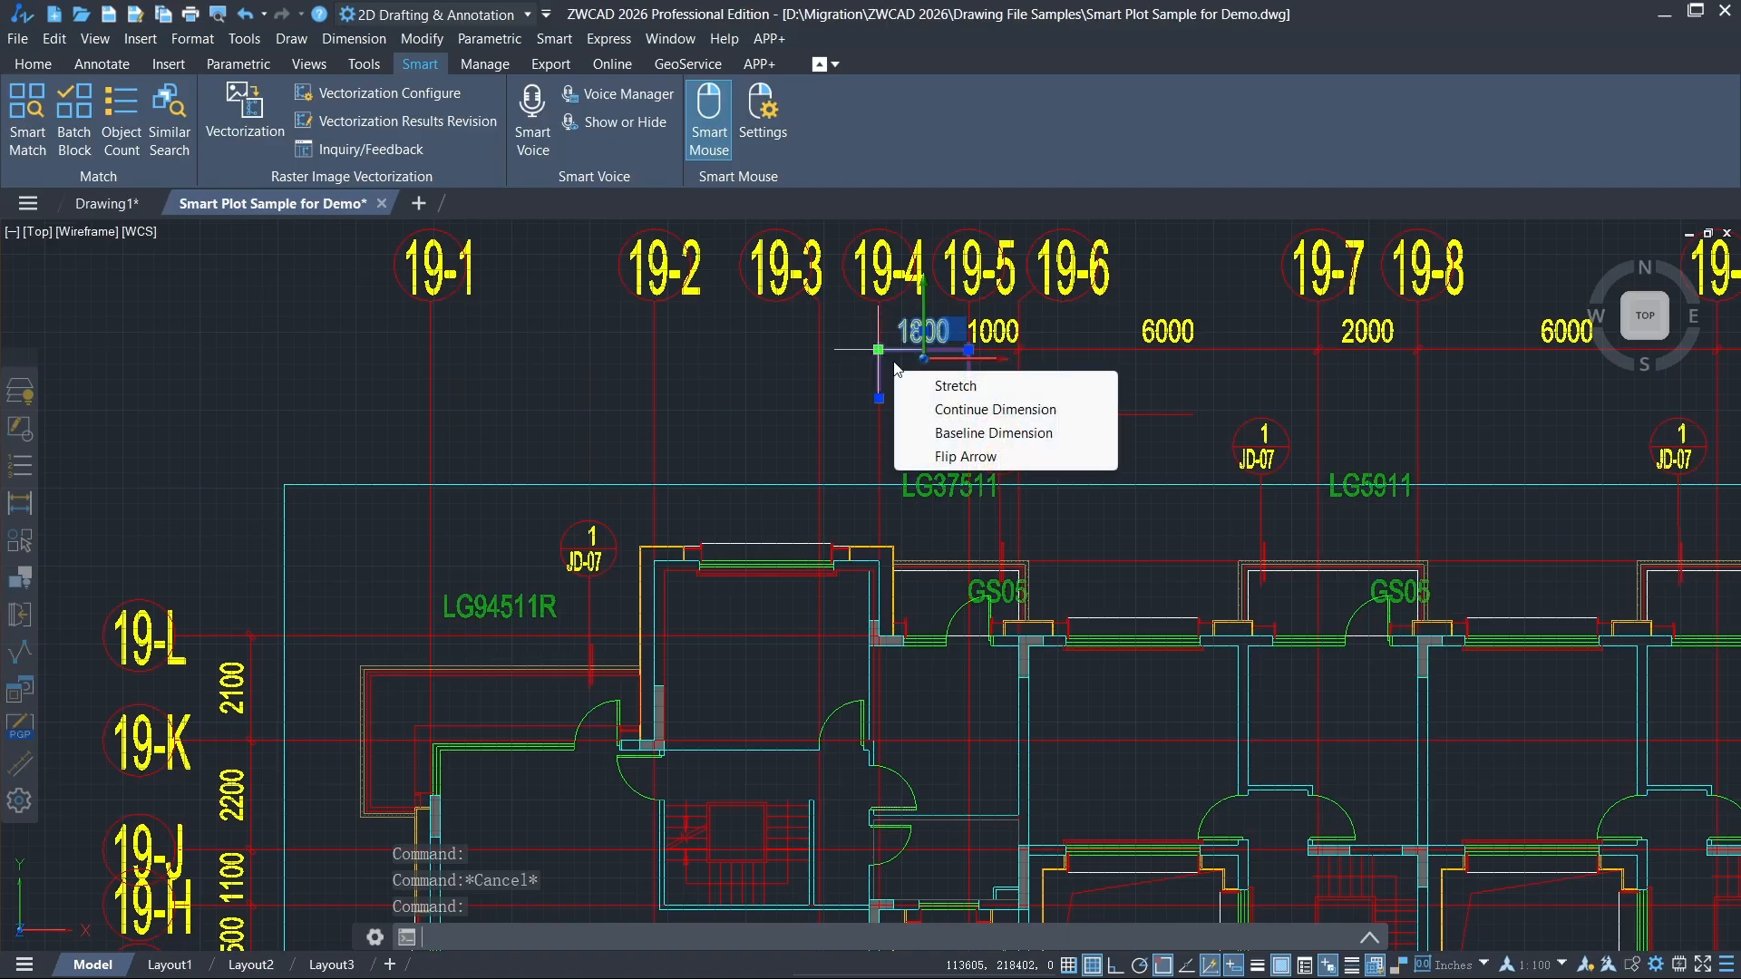
pyautogui.click(961, 409)
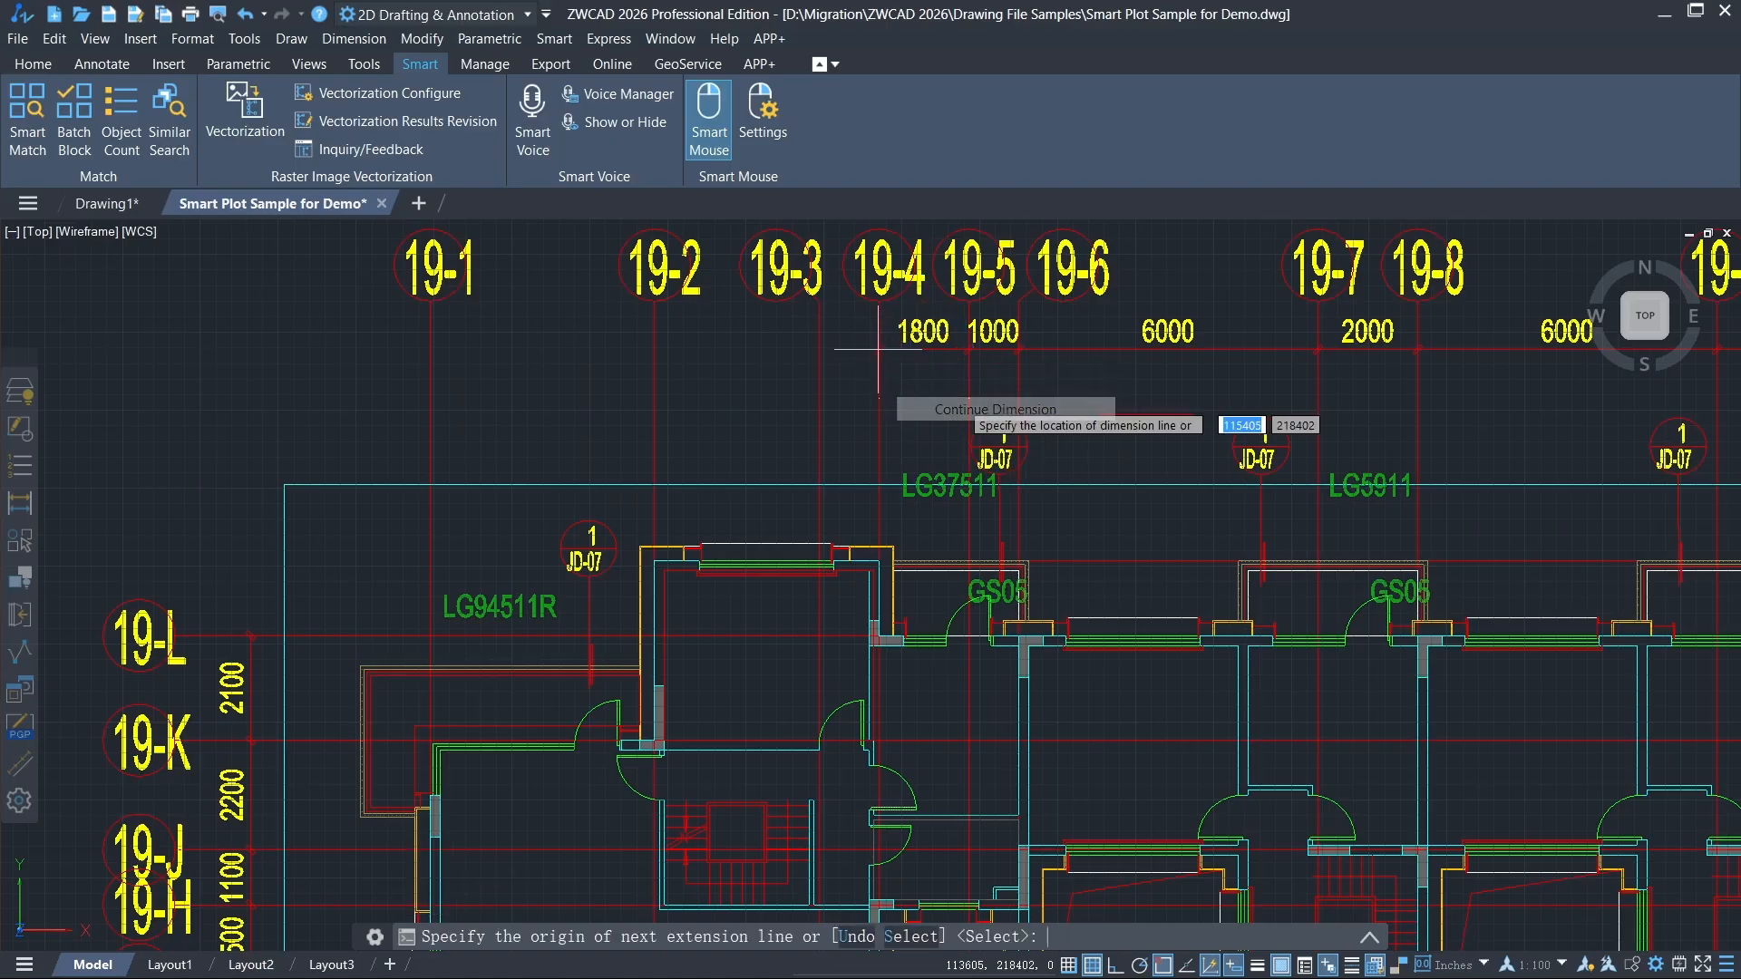
pyautogui.click(818, 361)
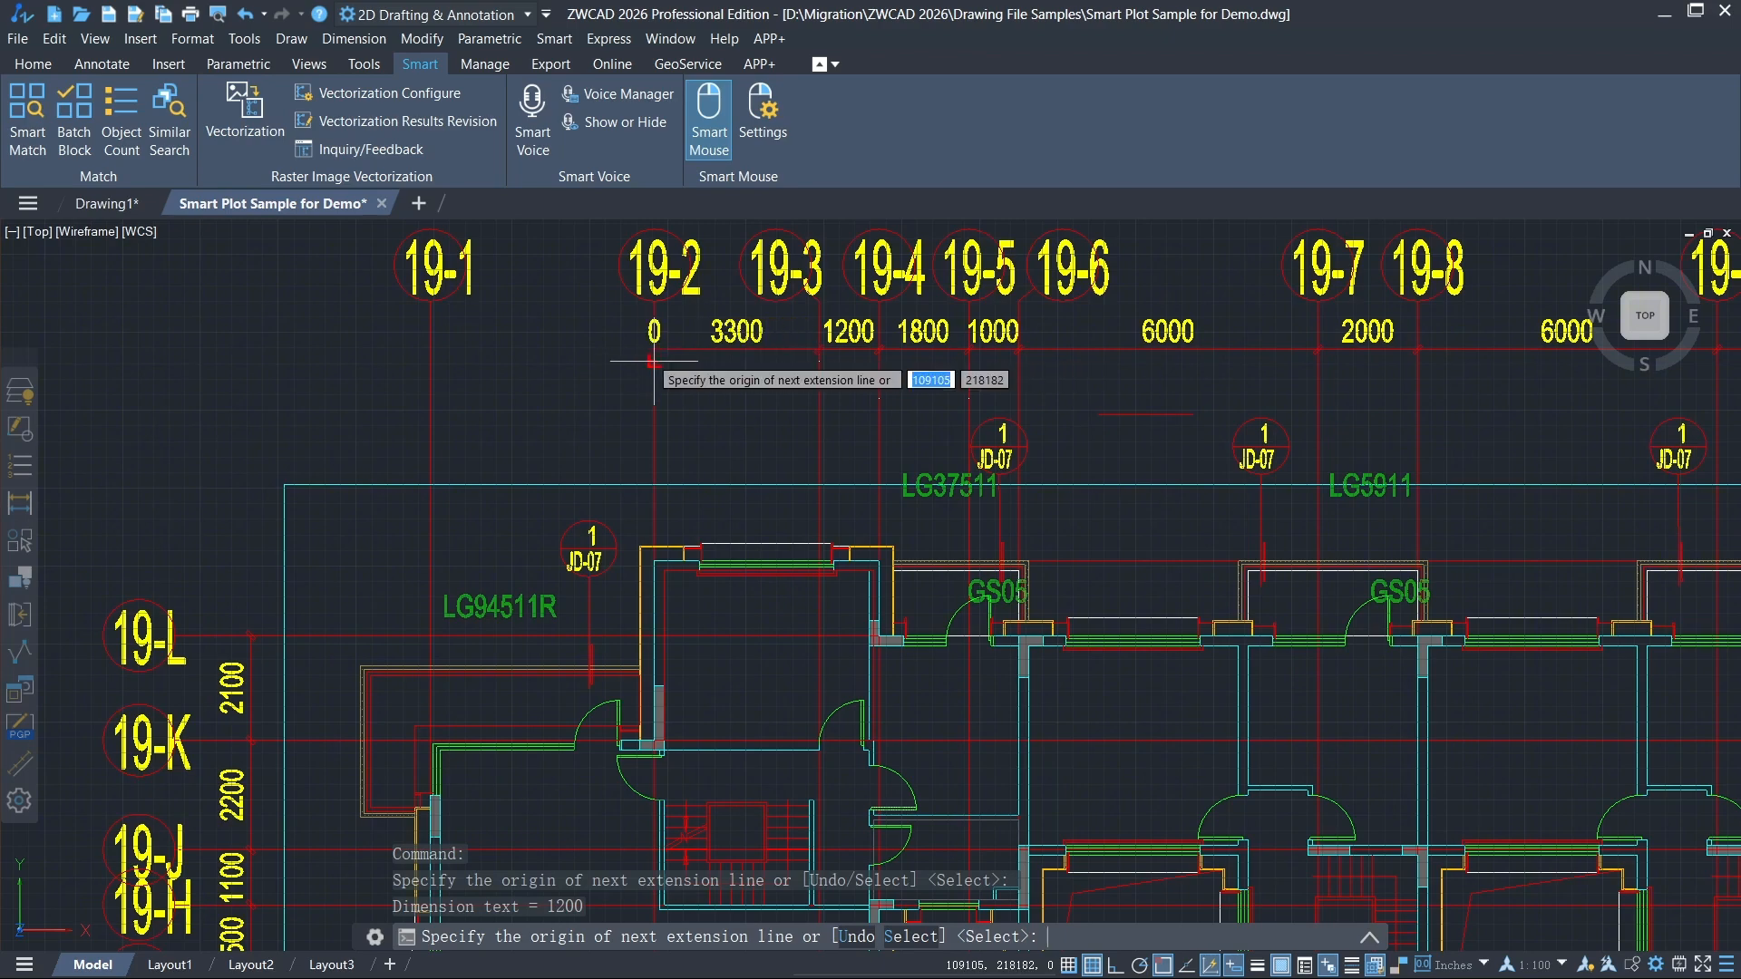
pyautogui.click(653, 361)
pyautogui.click(430, 352)
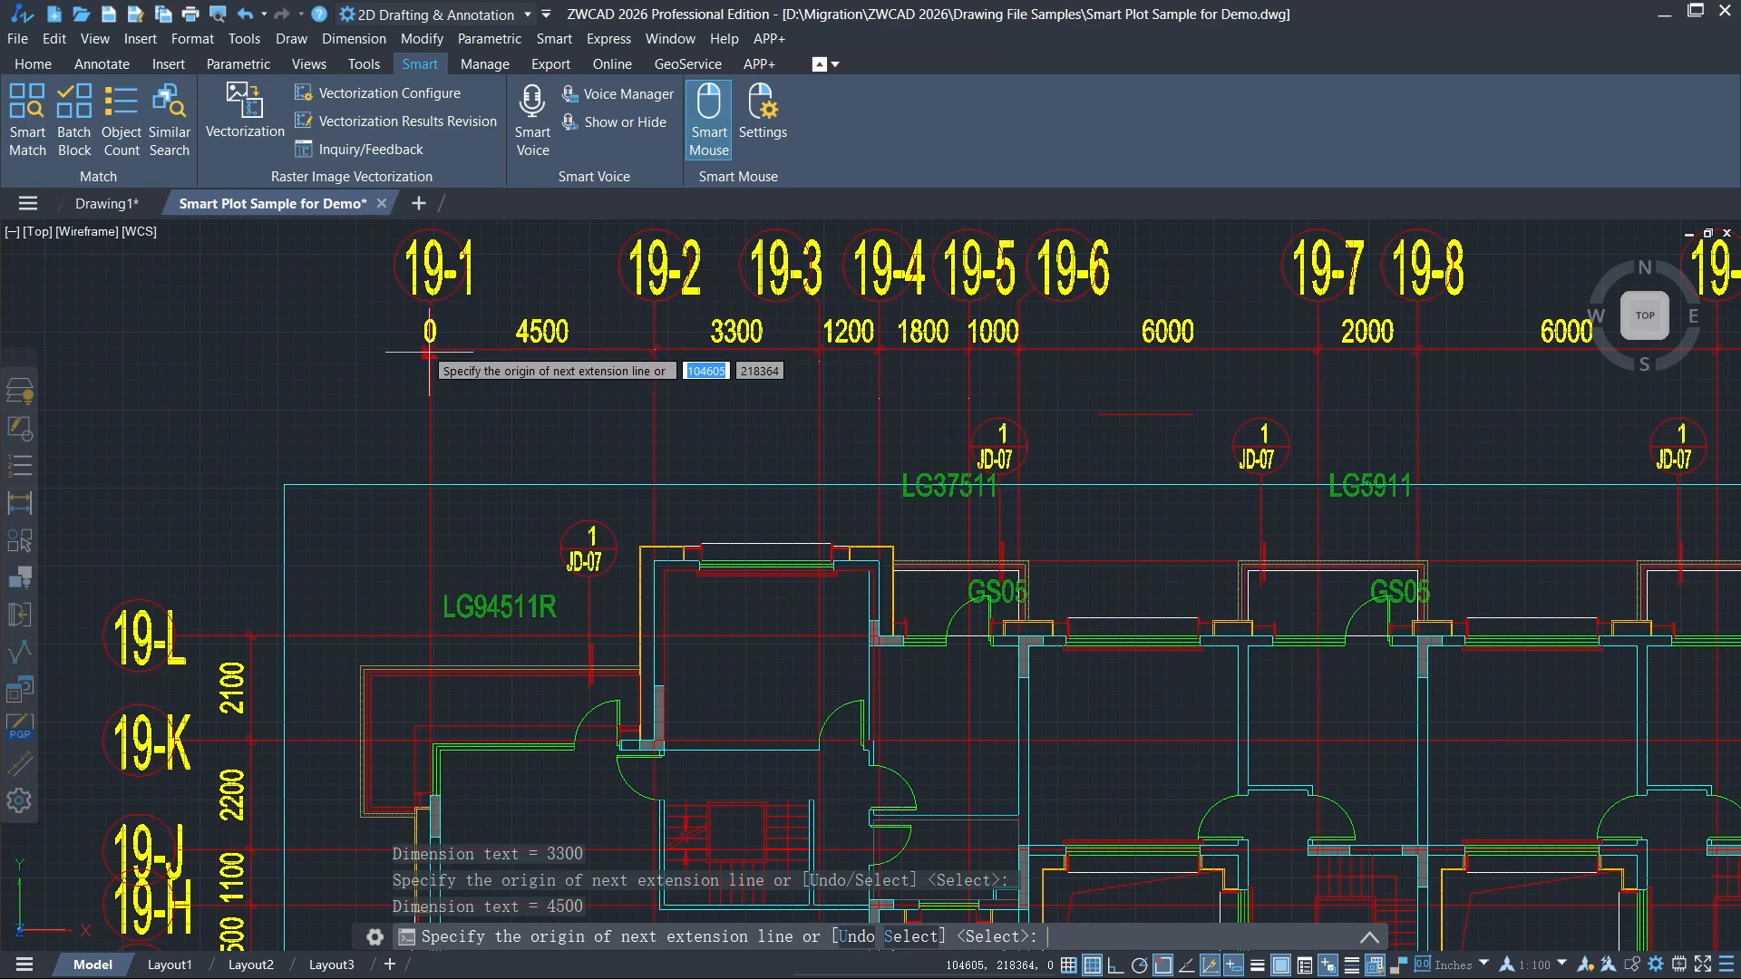
pyautogui.press('Escape')
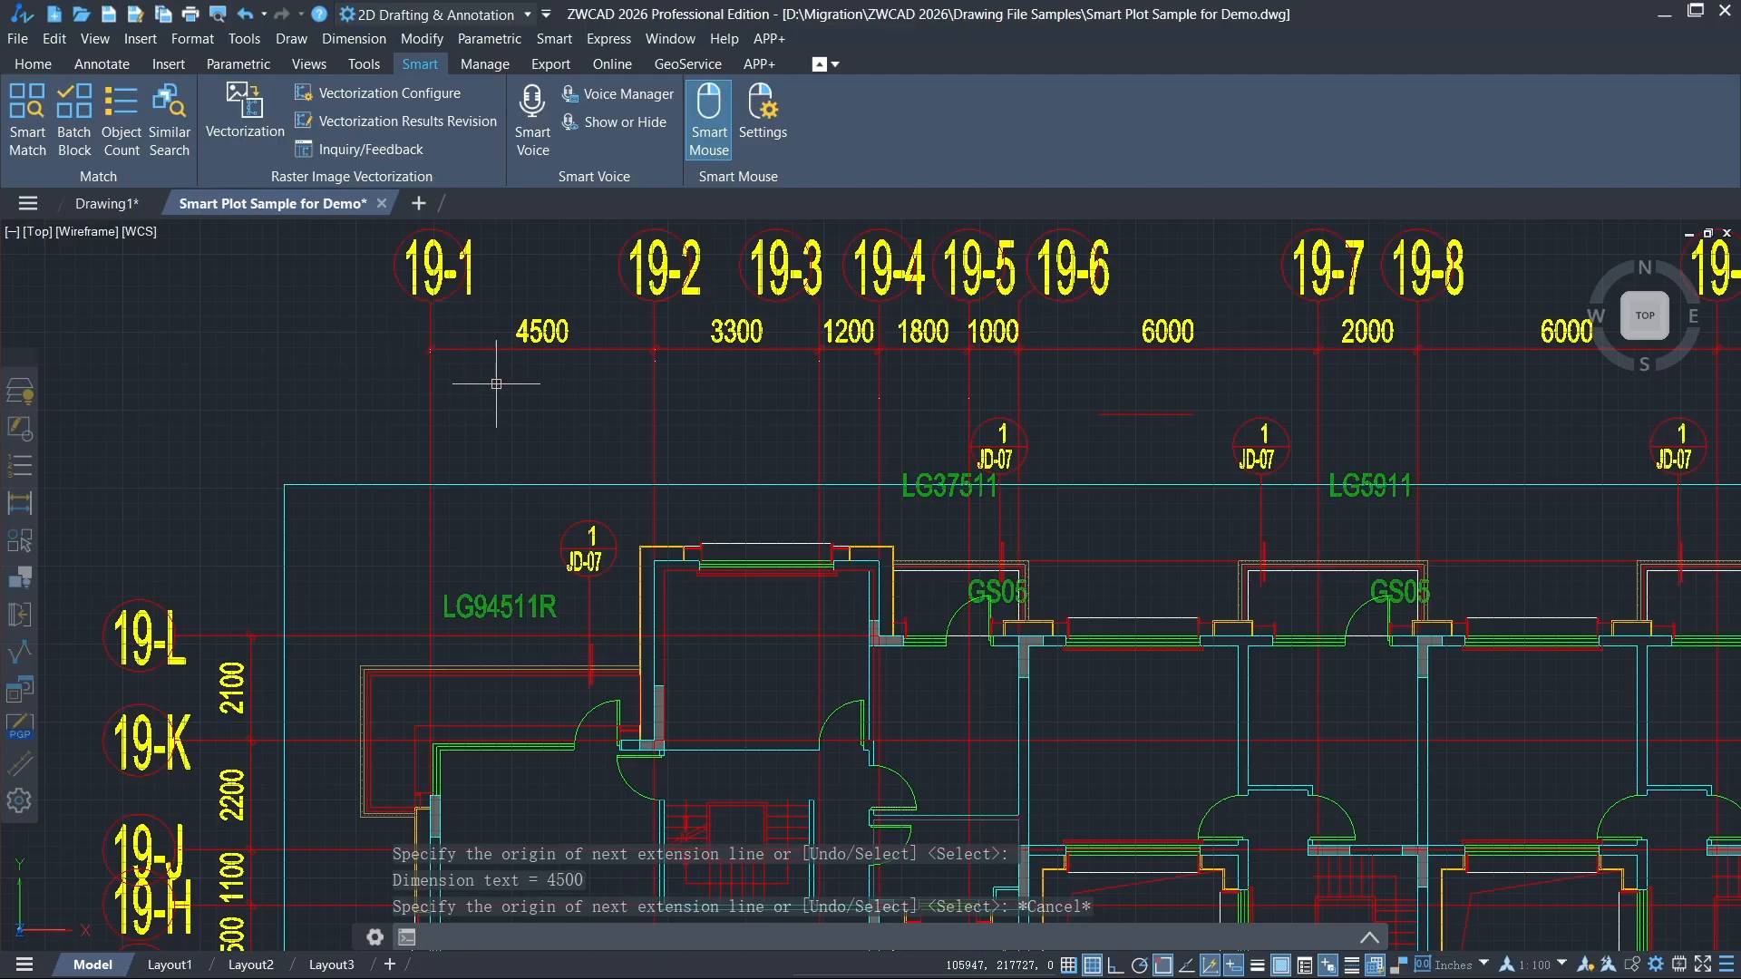
pyautogui.scroll(-6, 496, 384)
pyautogui.scroll(-4, 599, 456)
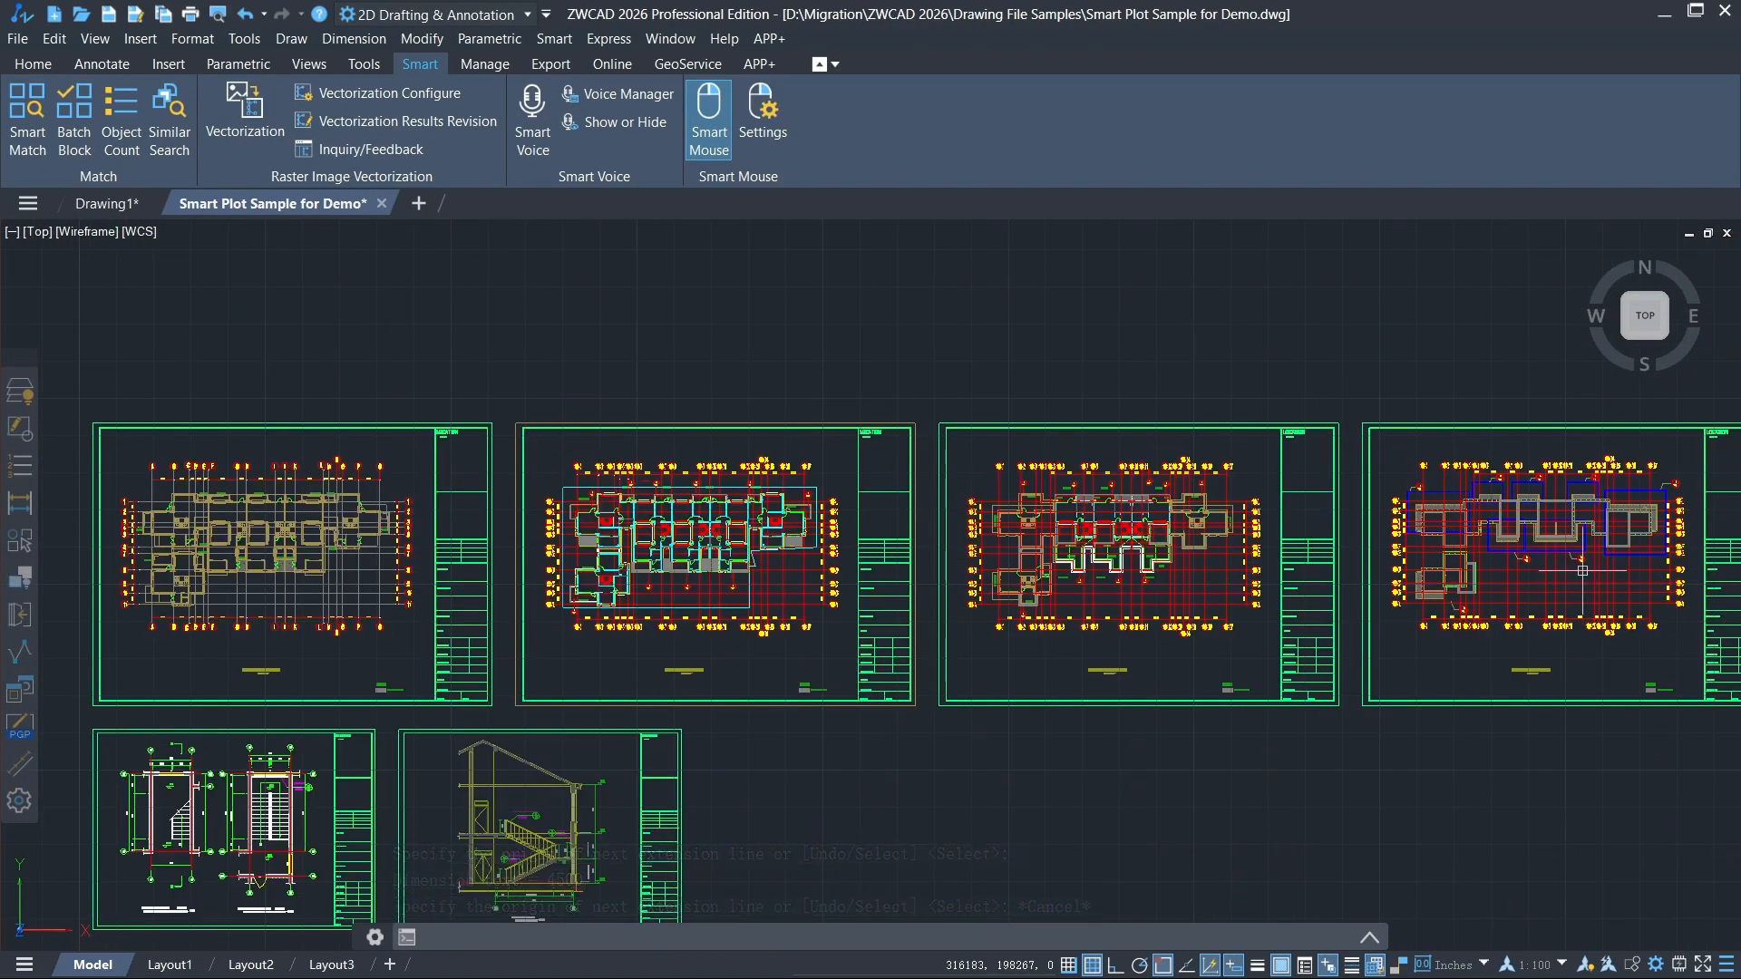
pyautogui.scroll(-6, 481, 639)
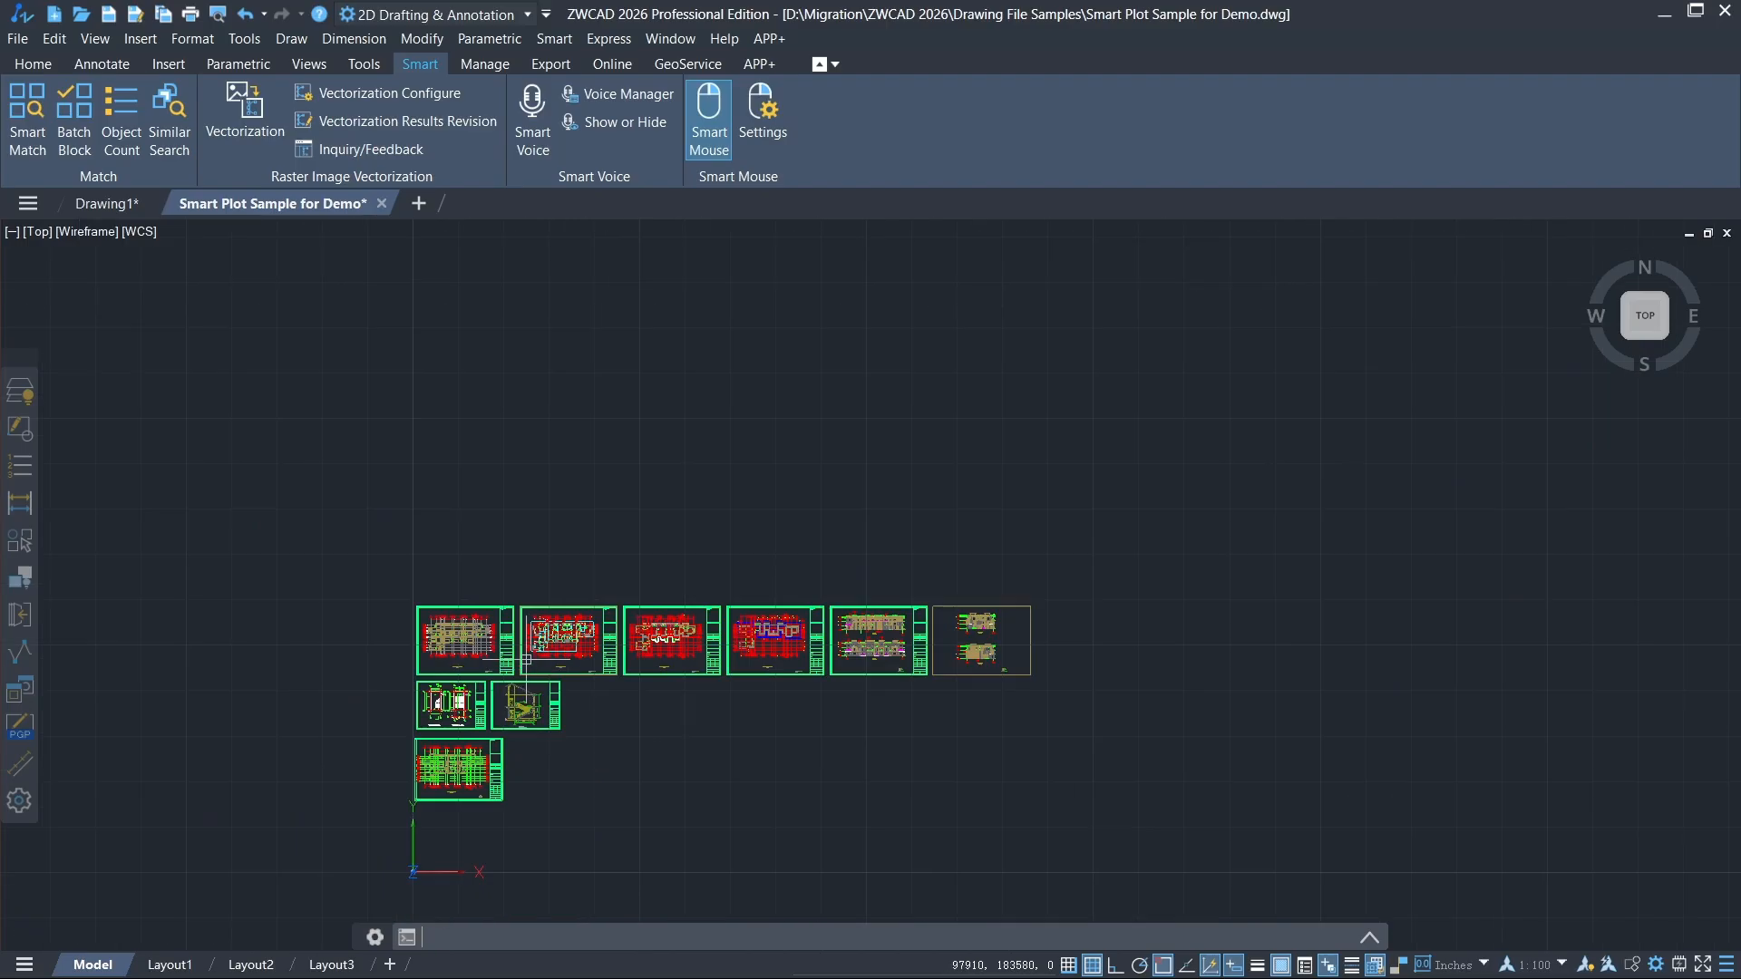
pyautogui.scroll(6, 408, 771)
pyautogui.scroll(2, 352, 764)
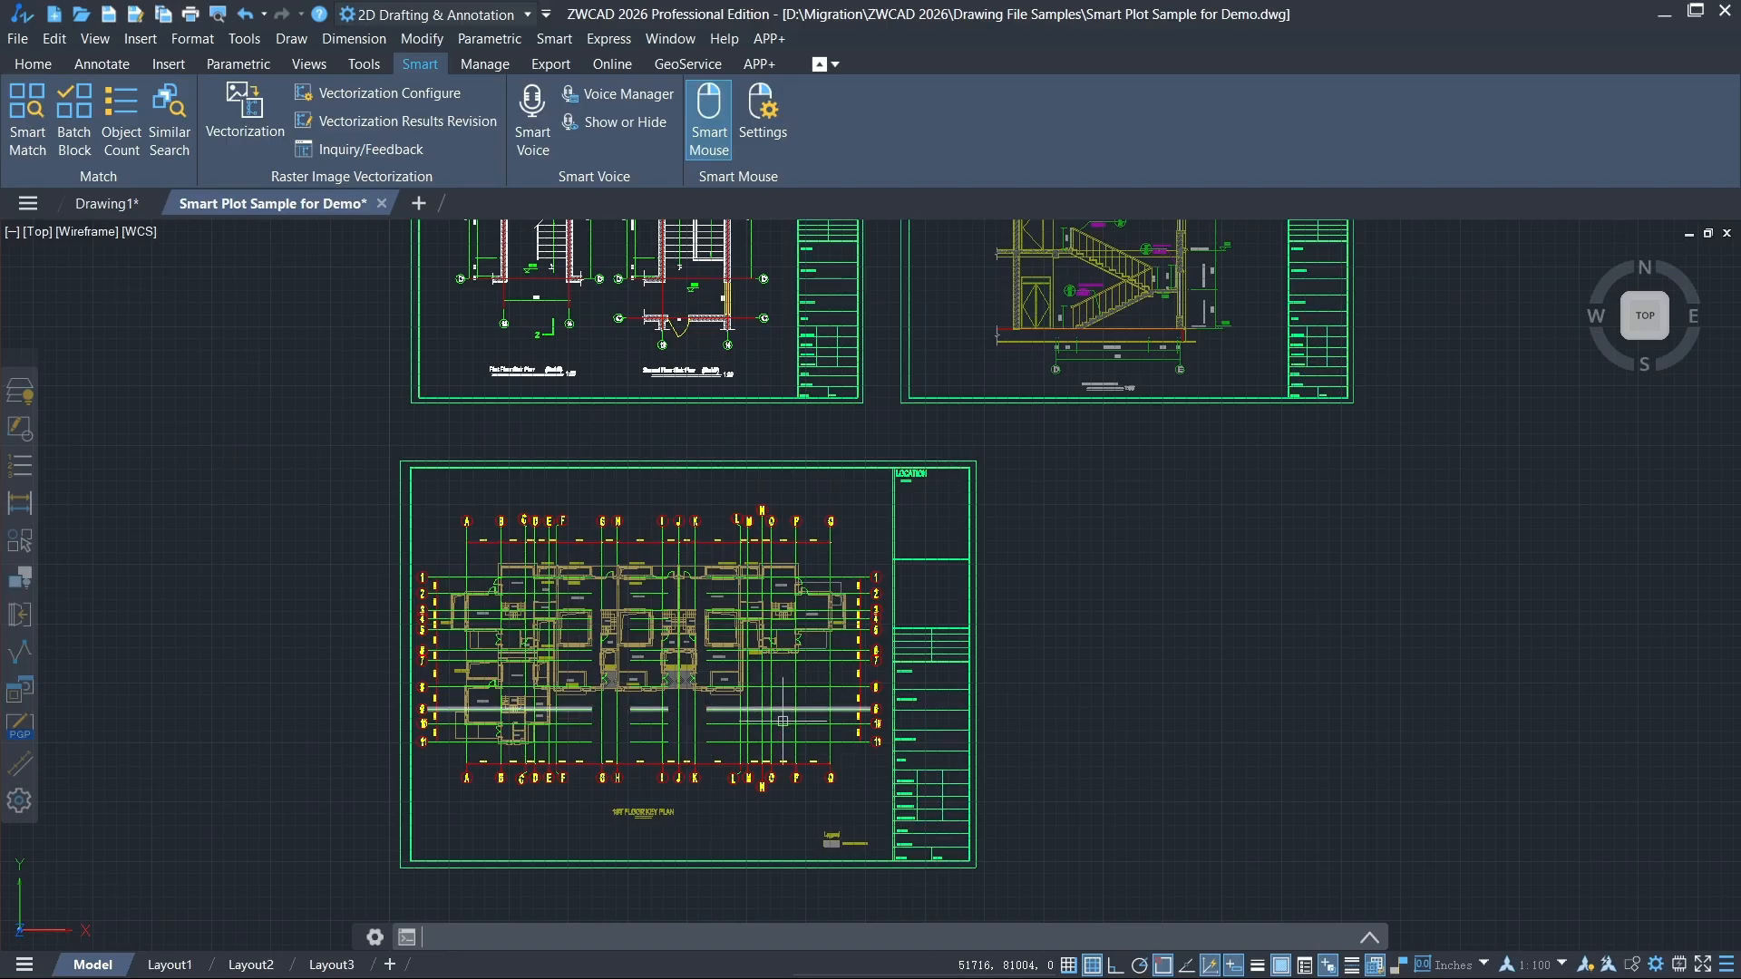
pyautogui.press('Escape')
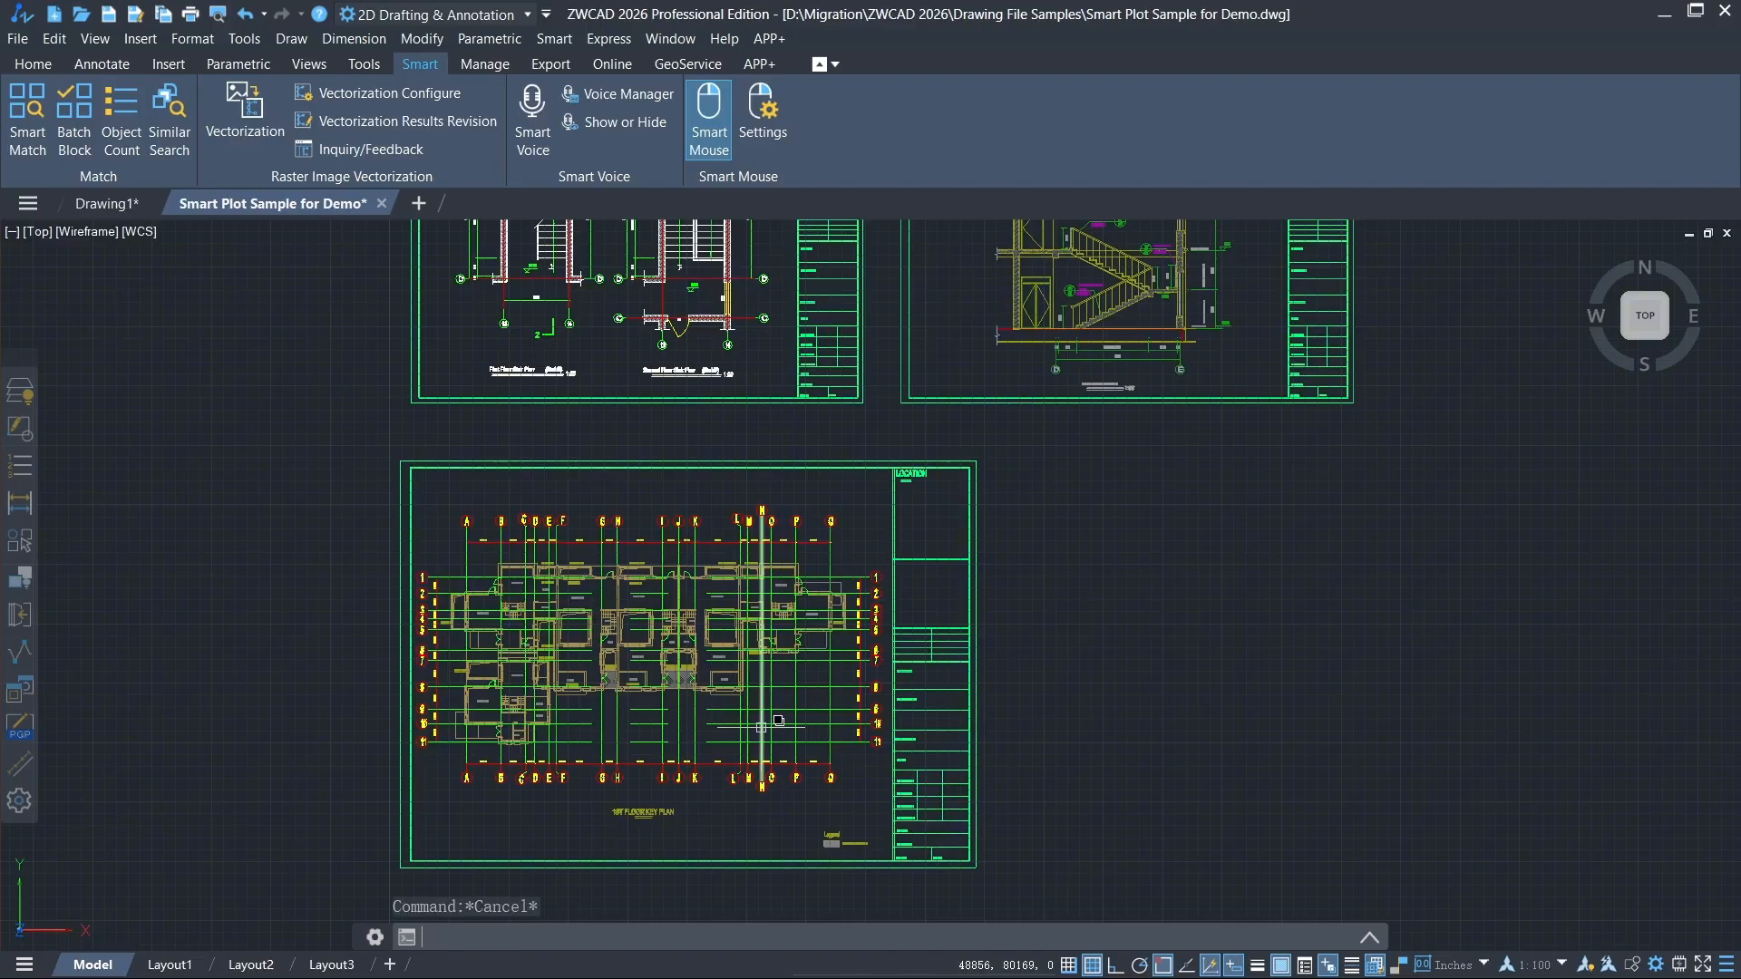
pyautogui.moveTo(1259, 496)
pyautogui.mouseDown(button='right')
pyautogui.moveTo(1287, 673)
pyautogui.moveTo(1148, 675)
pyautogui.mouseUp(button='right')
pyautogui.press('Escape')
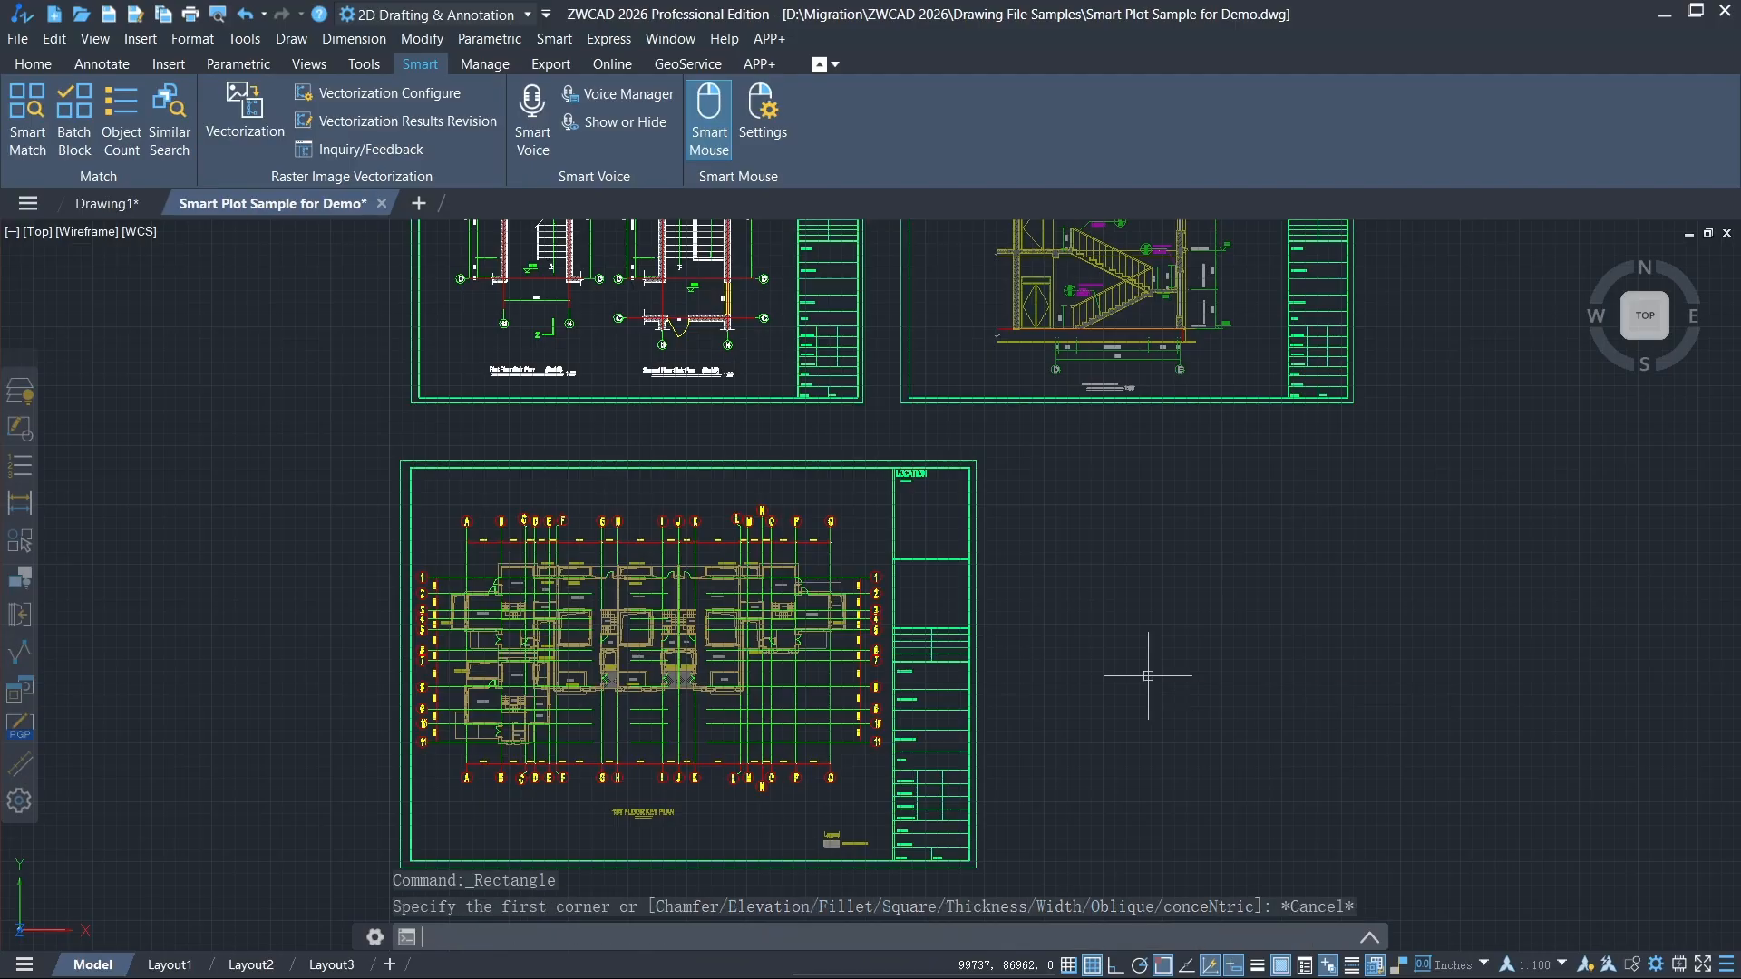
pyautogui.moveTo(1278, 722); pyautogui.dragTo(1237, 516, button='right')
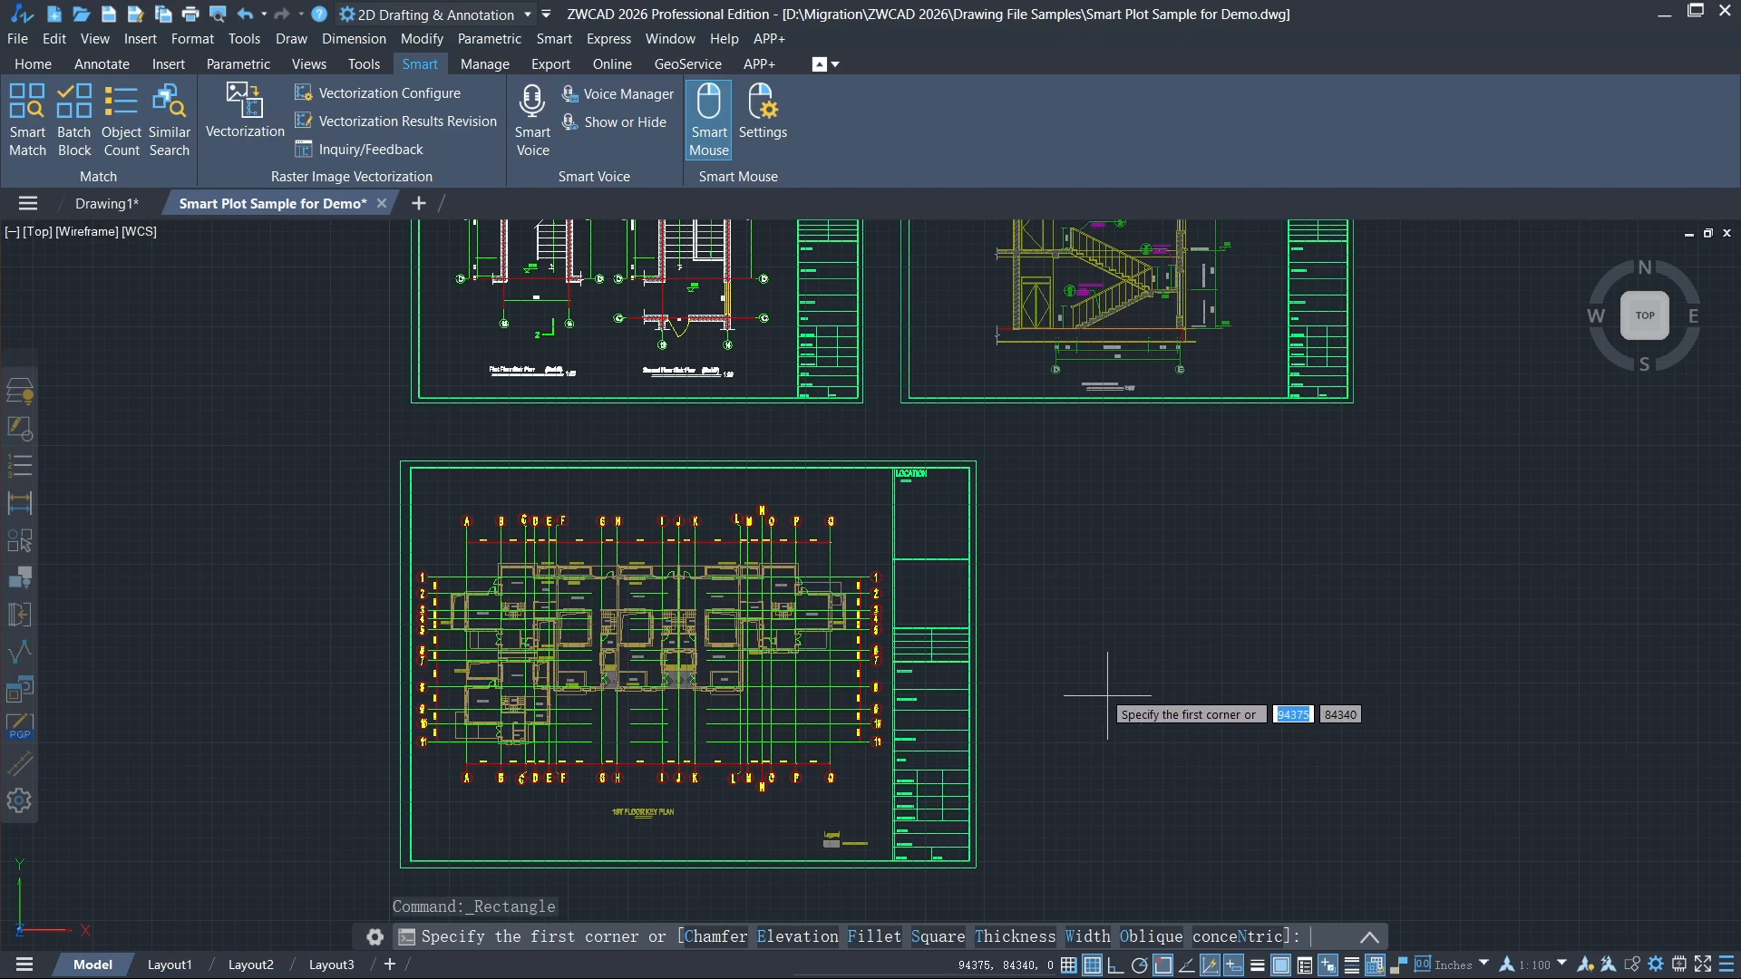
pyautogui.press('Escape')
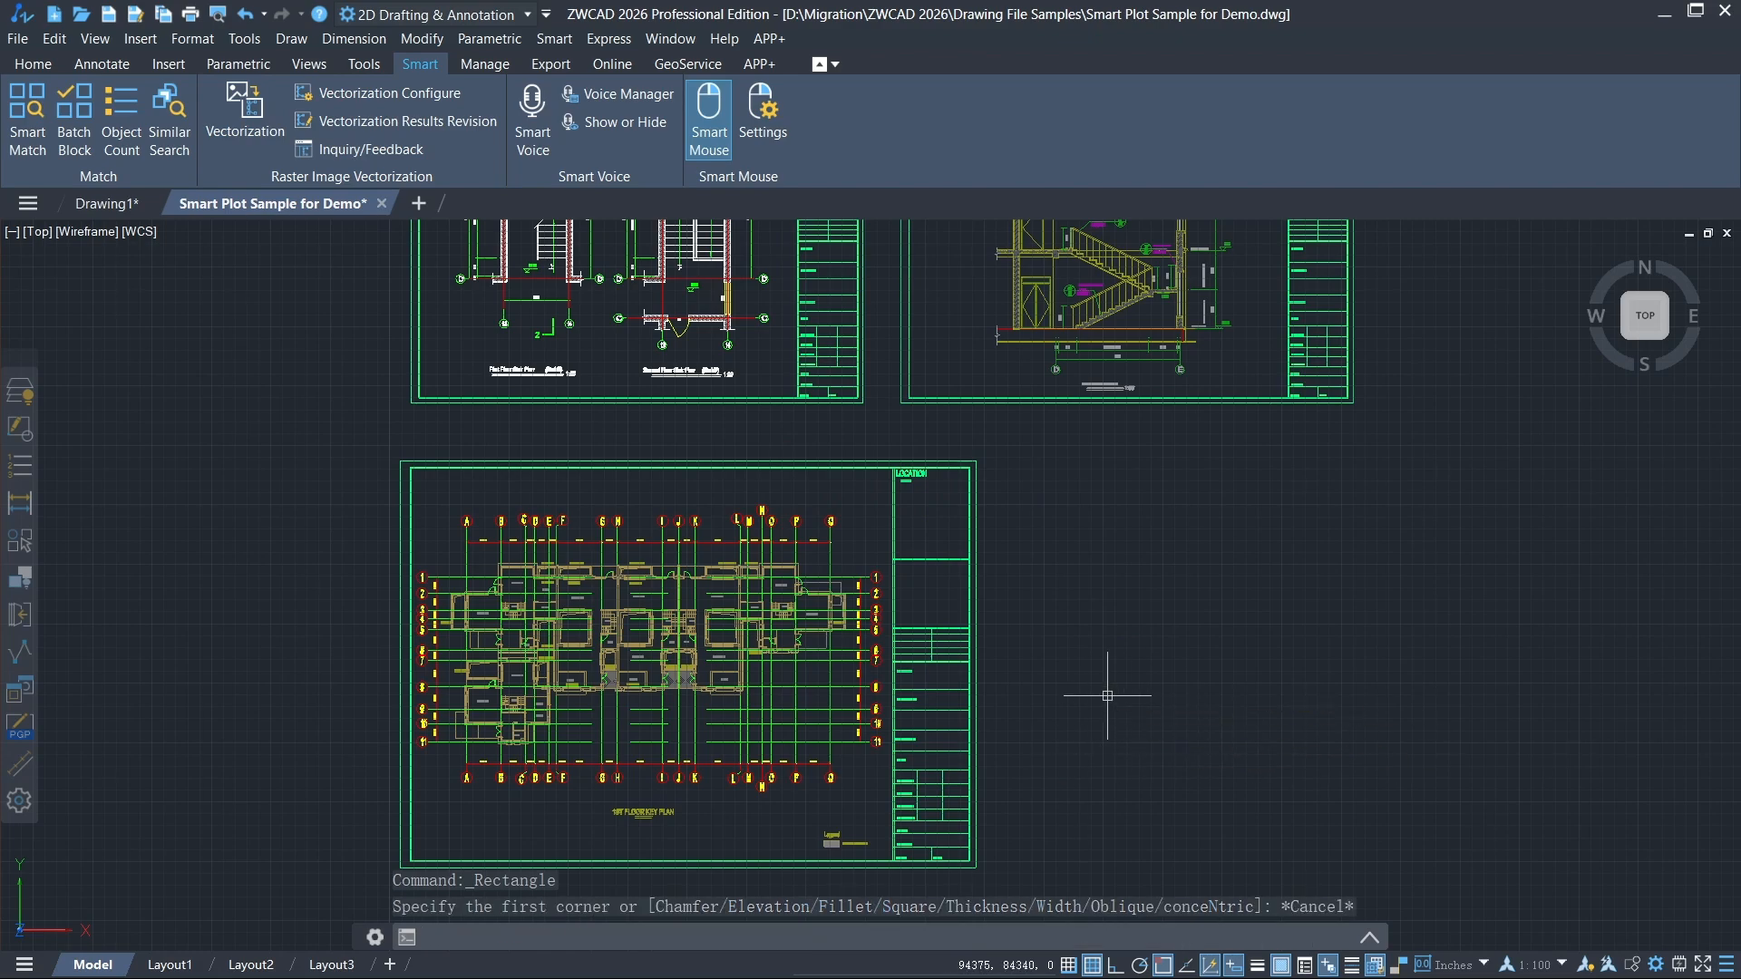
# Run the SMARTSEL command to open the Smart Select palette.
pyautogui.write('sma')
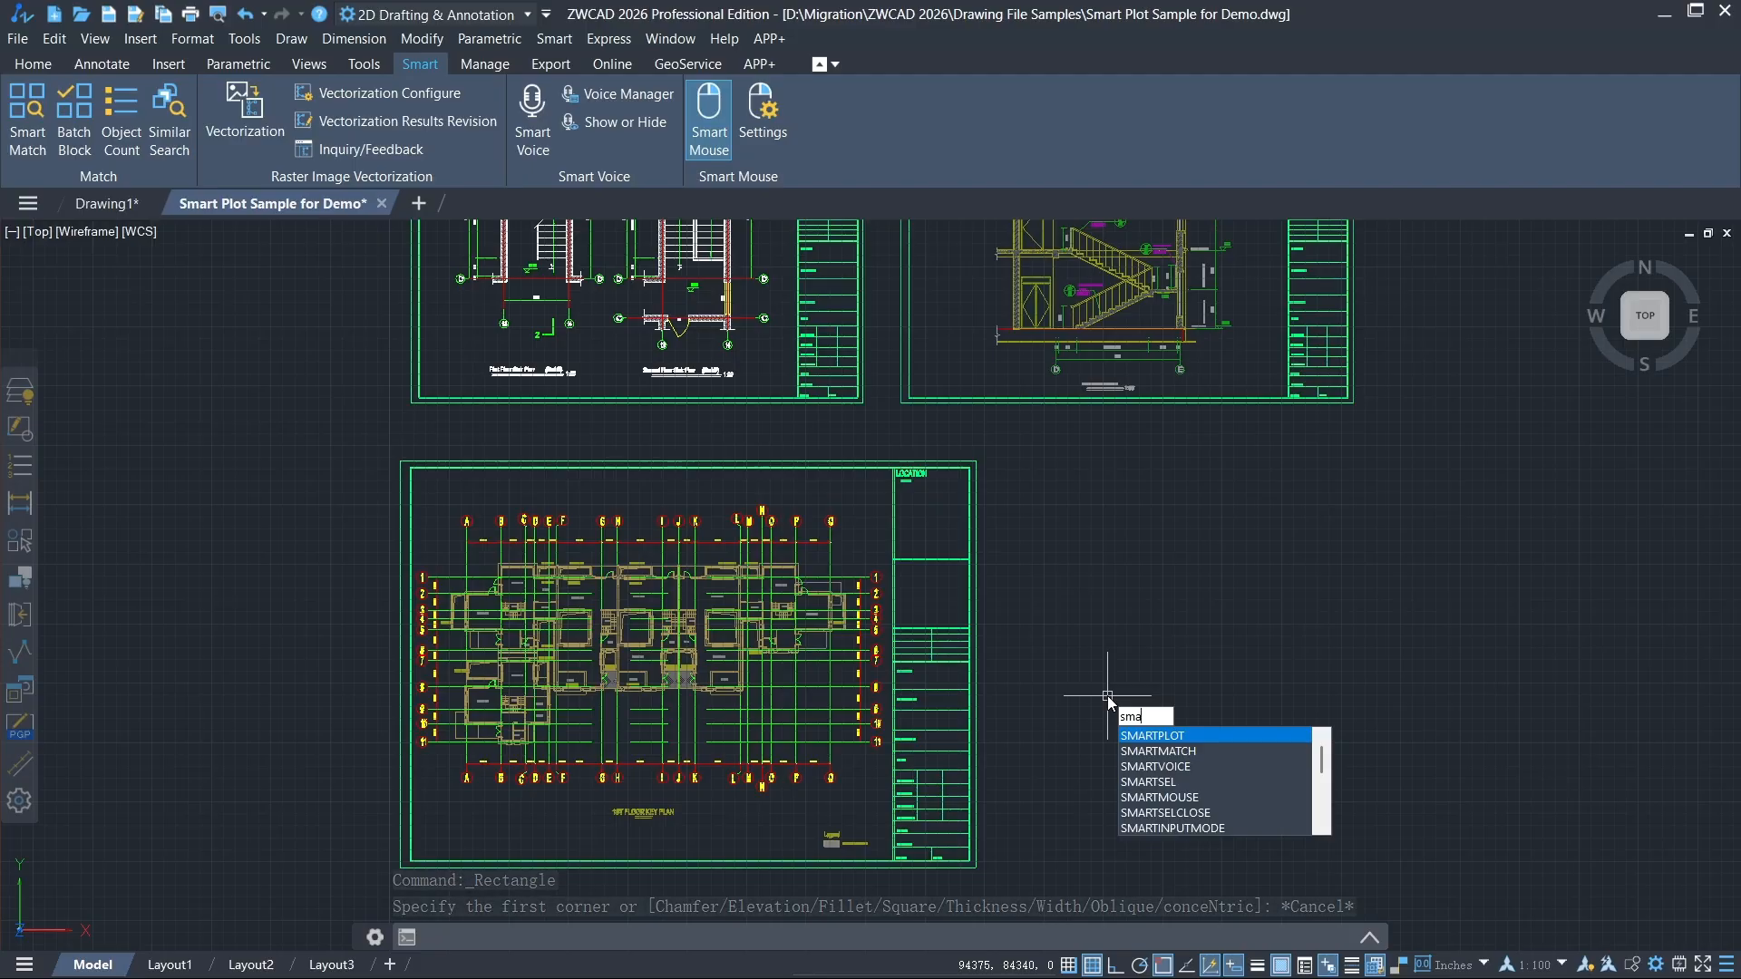
pyautogui.press('Down')
pyautogui.press('Down')
pyautogui.press('Down')
pyautogui.press('Down')
pyautogui.press('Up')
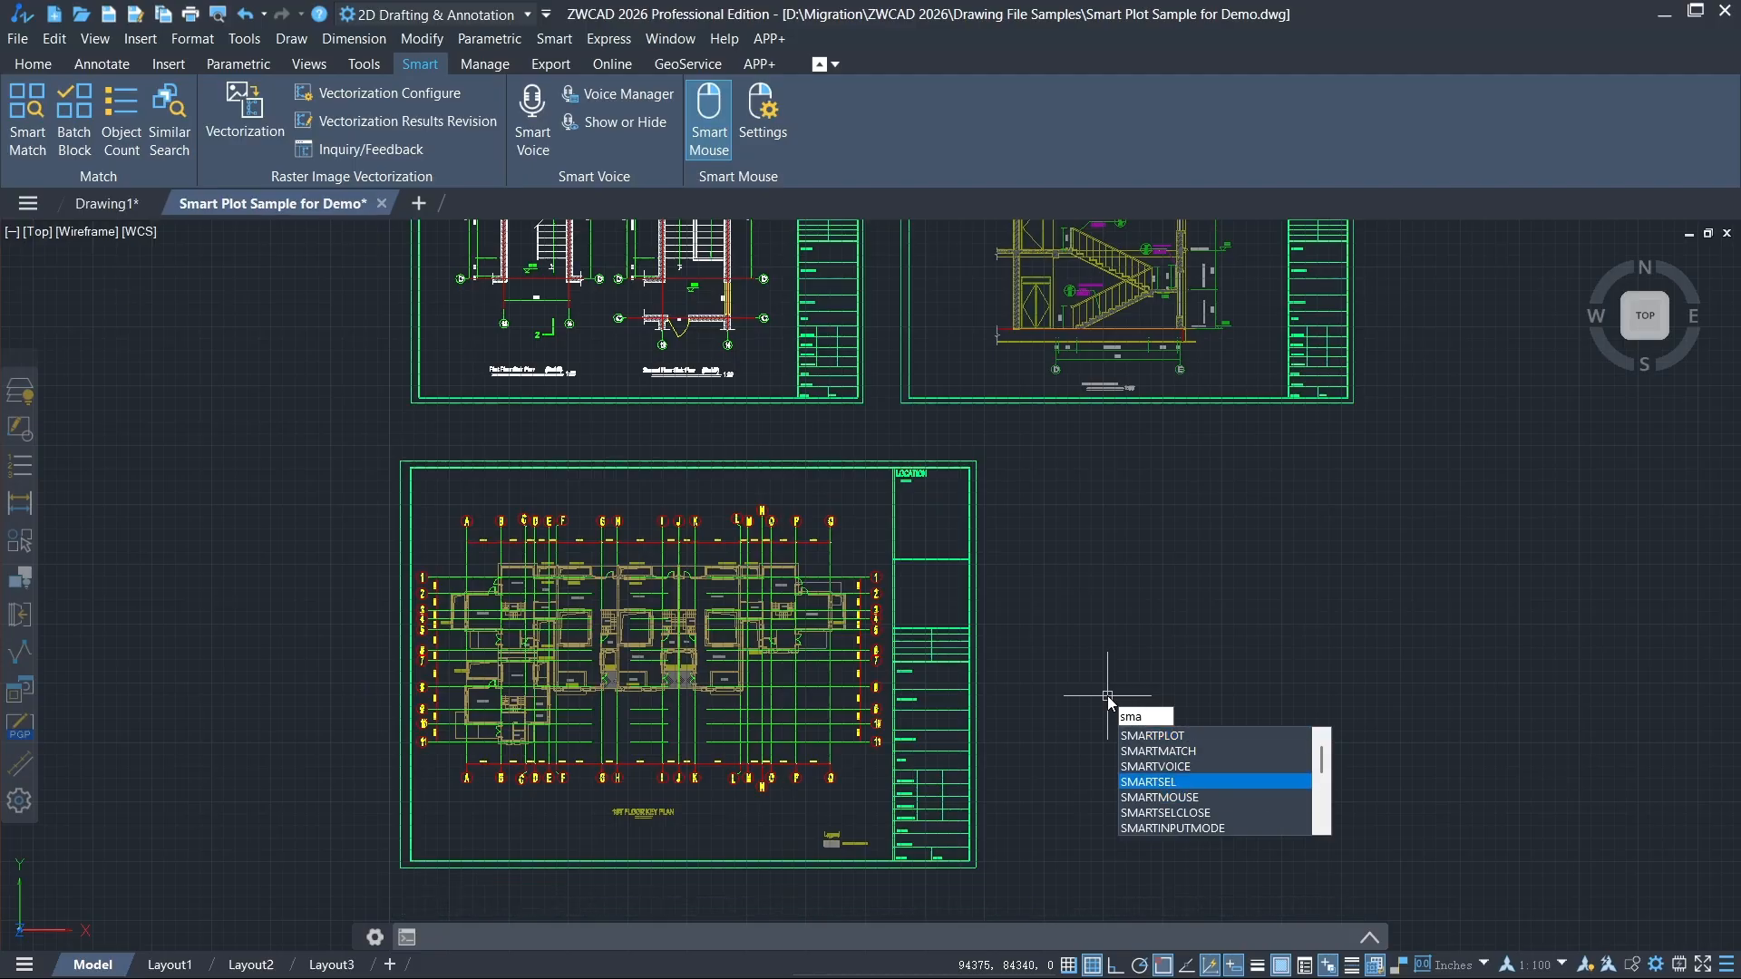
pyautogui.press('Return')
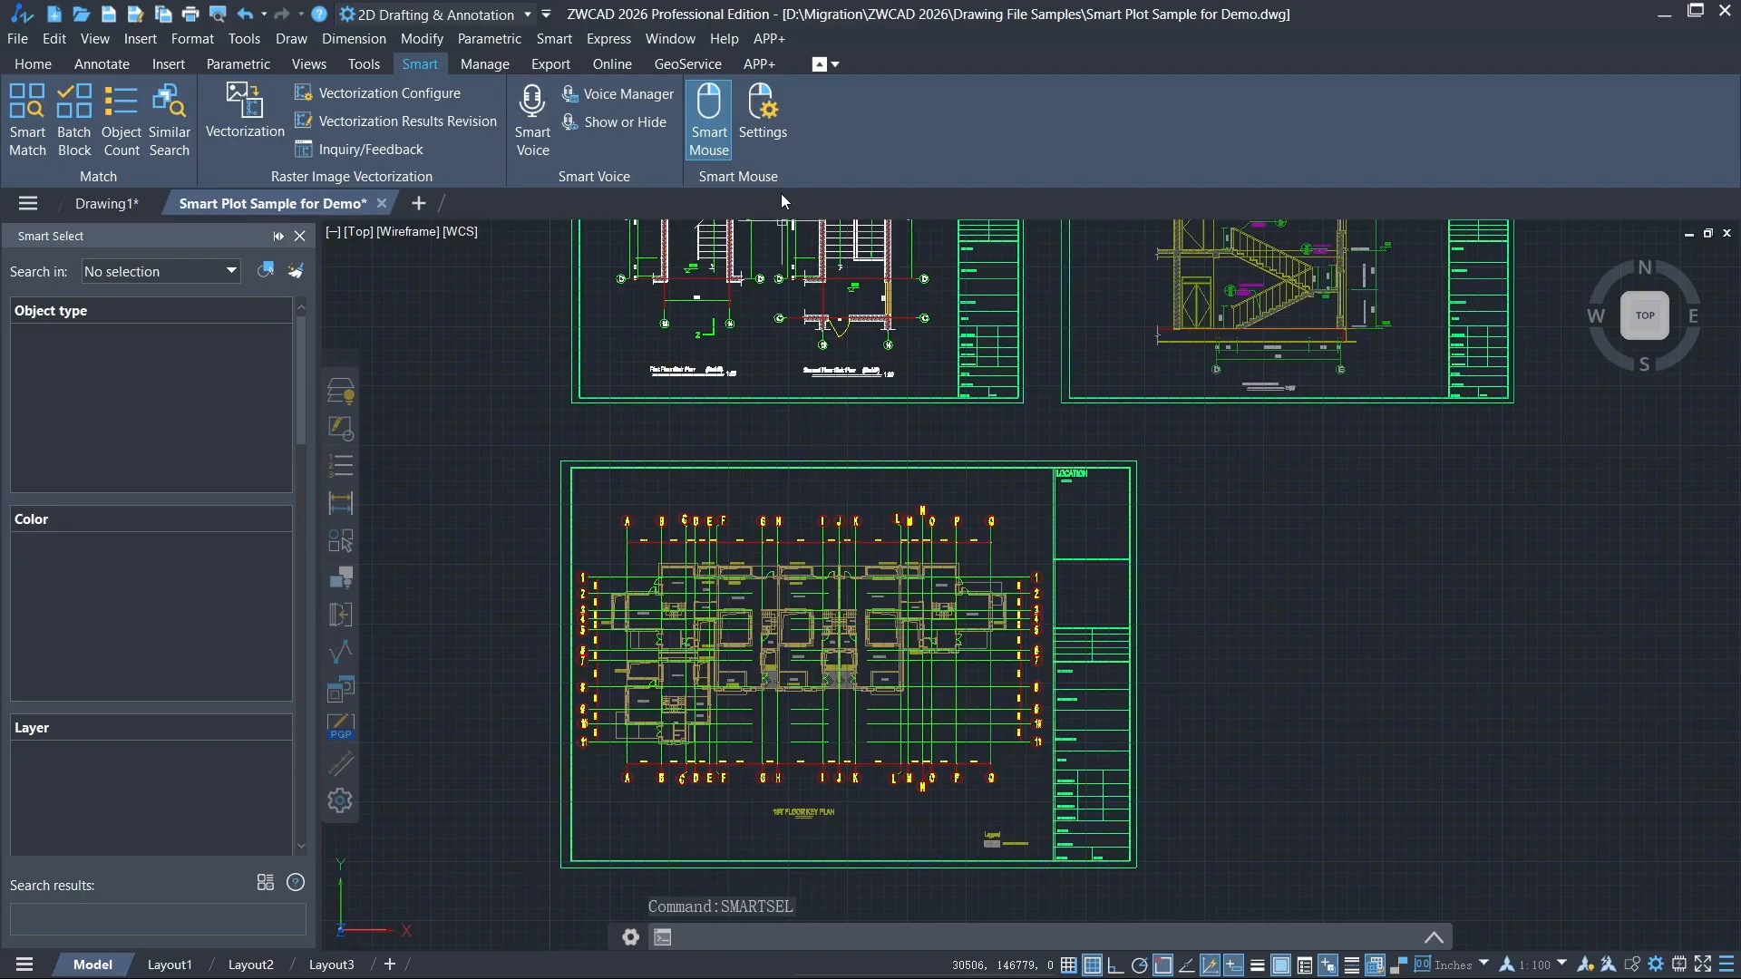
# Add a Smart Mouse gesture ↓← for the command _SMARTSEL and save the Smart Mouse settings.
pyautogui.click(764, 118)
pyautogui.scroll(-5, 849, 544)
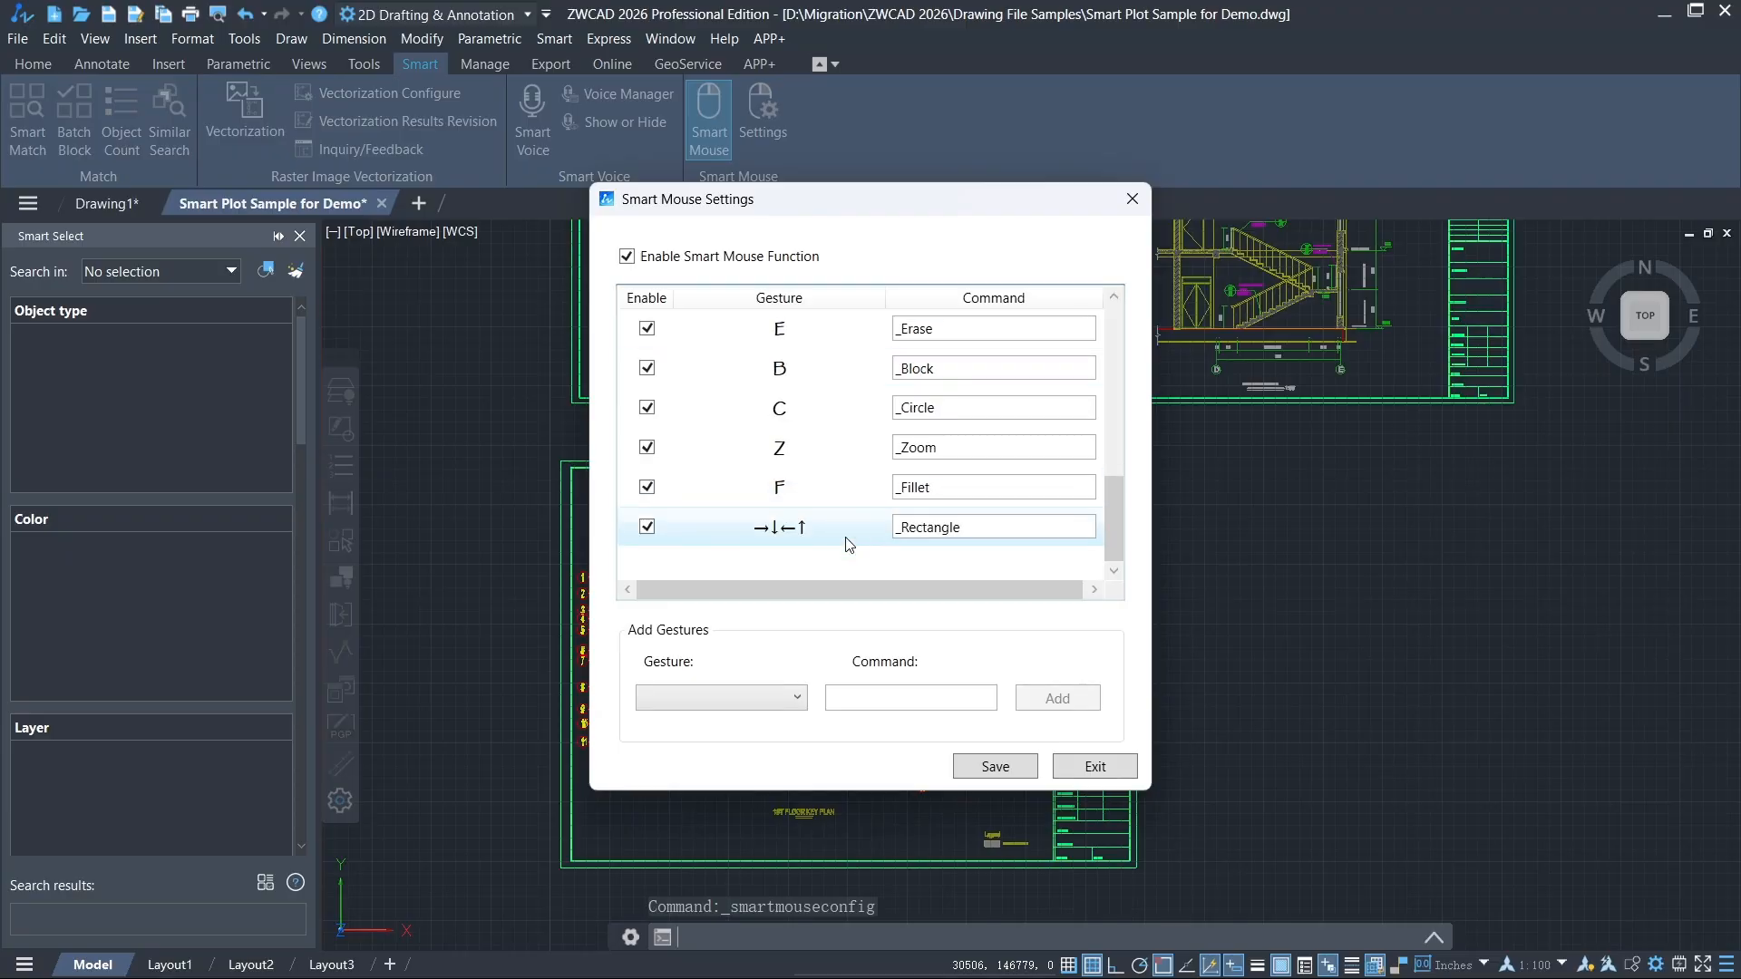
pyautogui.click(689, 705)
pyautogui.click(844, 465)
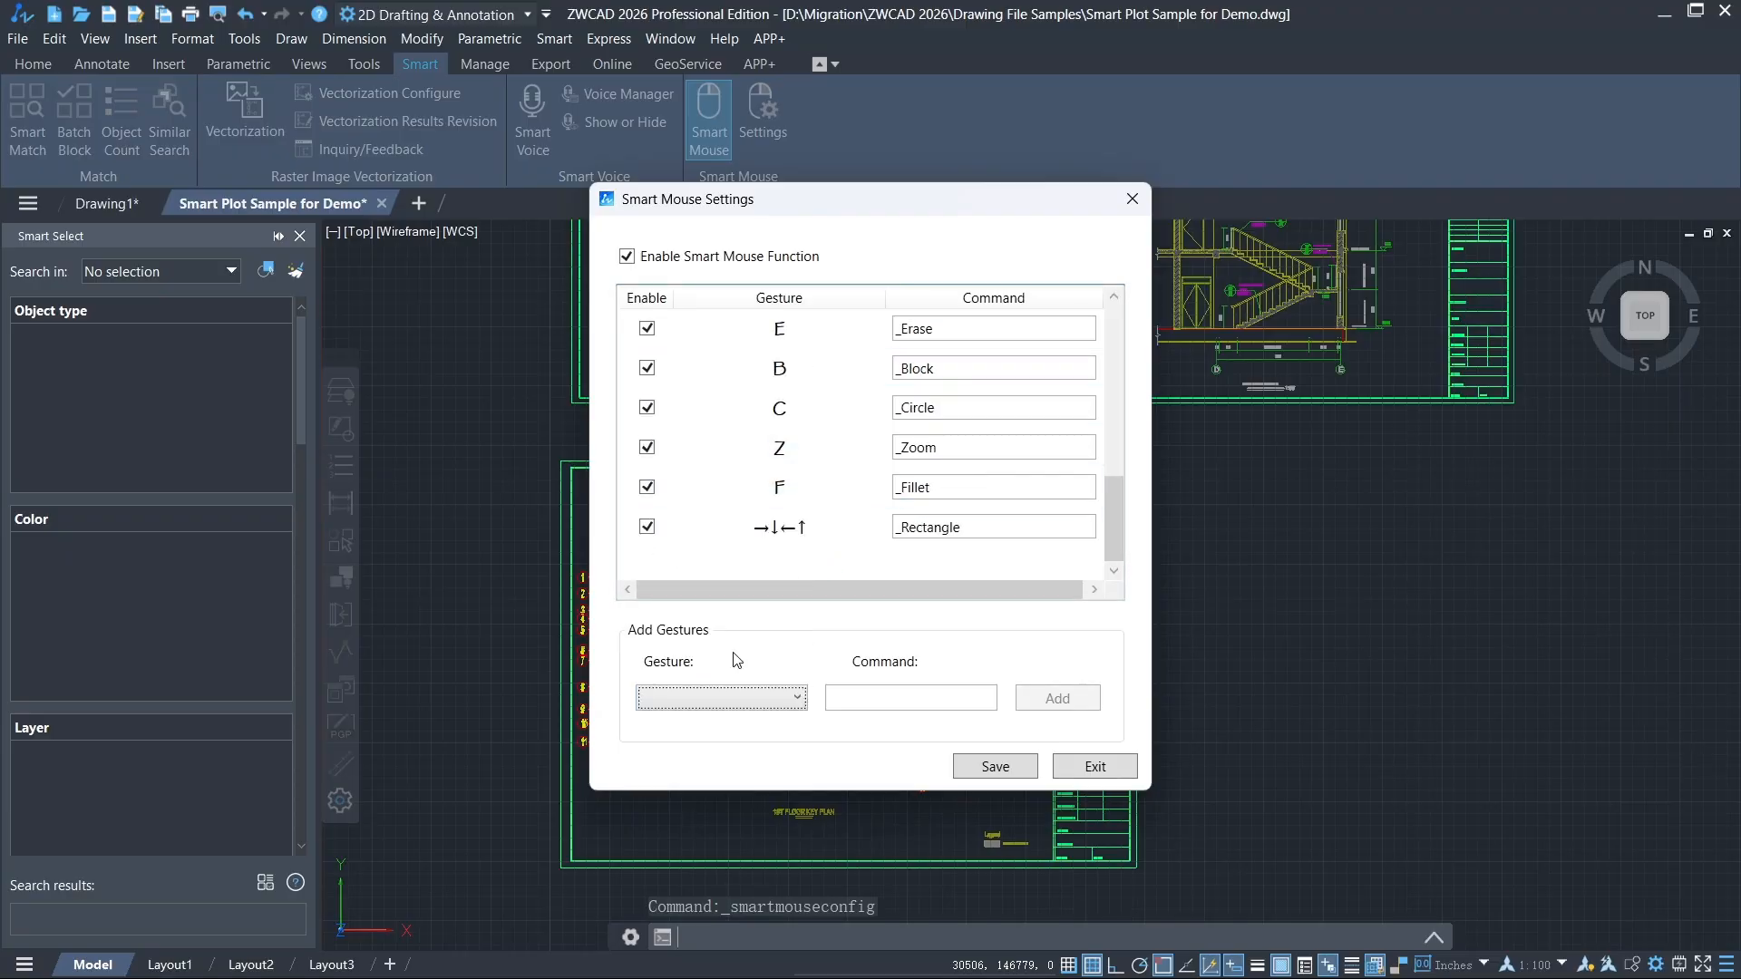
pyautogui.click(758, 698)
pyautogui.scroll(-2, 726, 544)
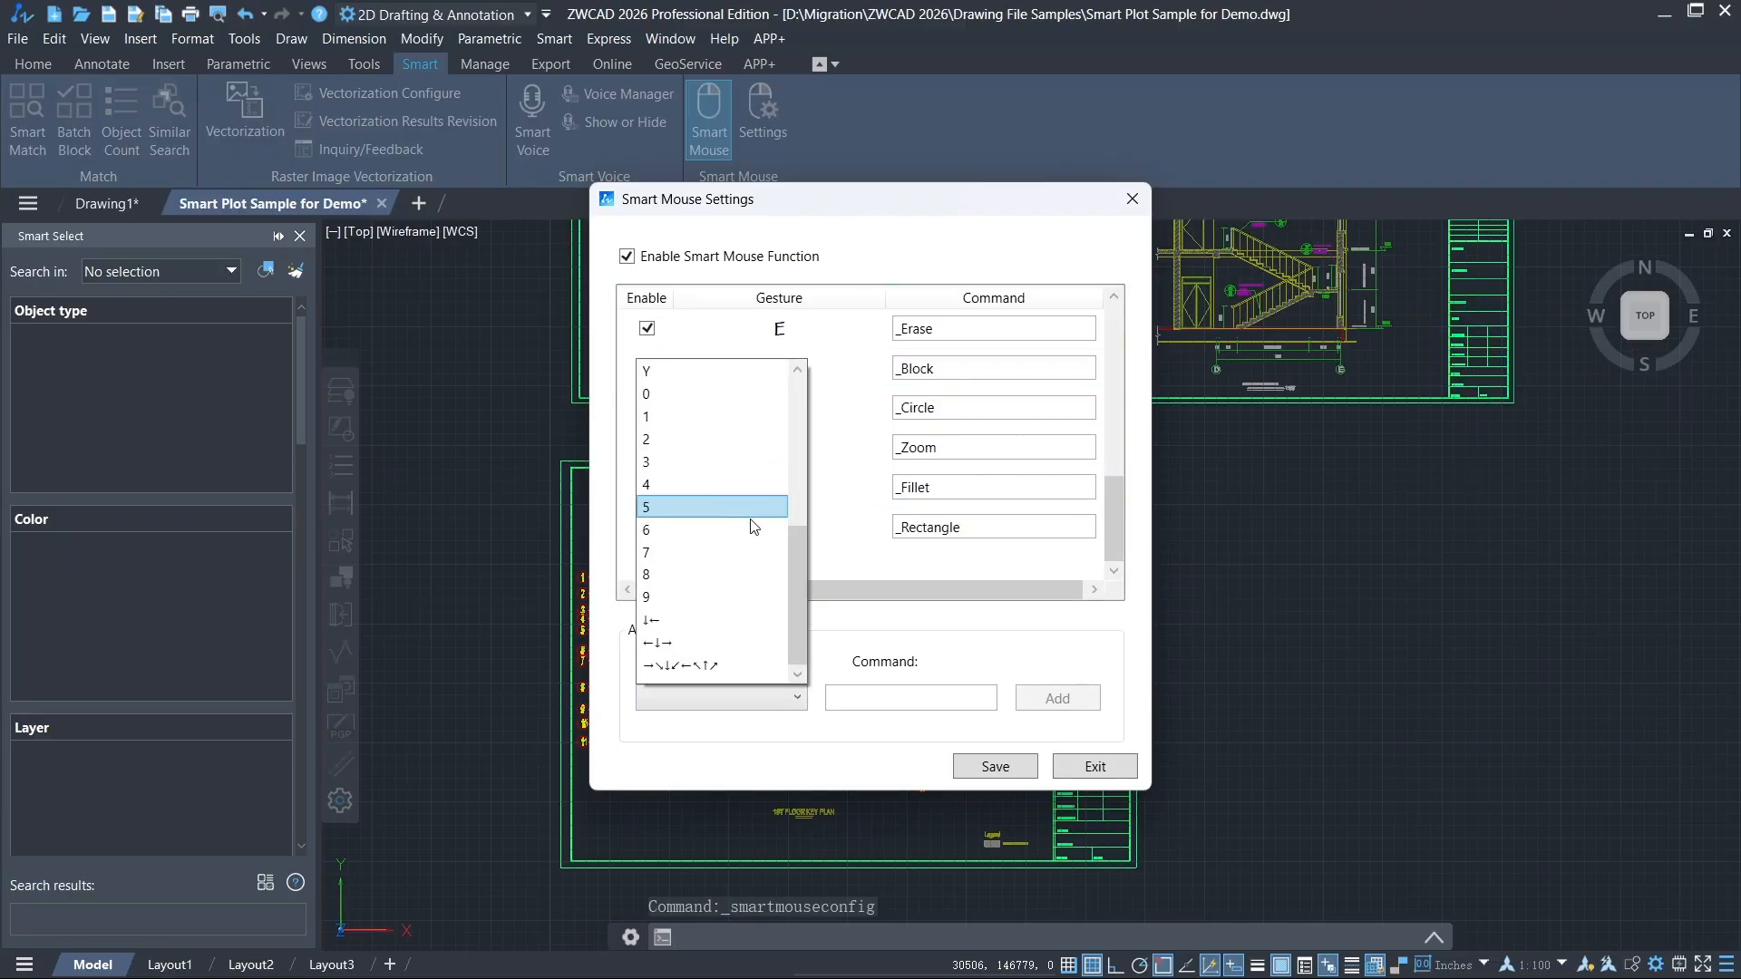
pyautogui.click(715, 622)
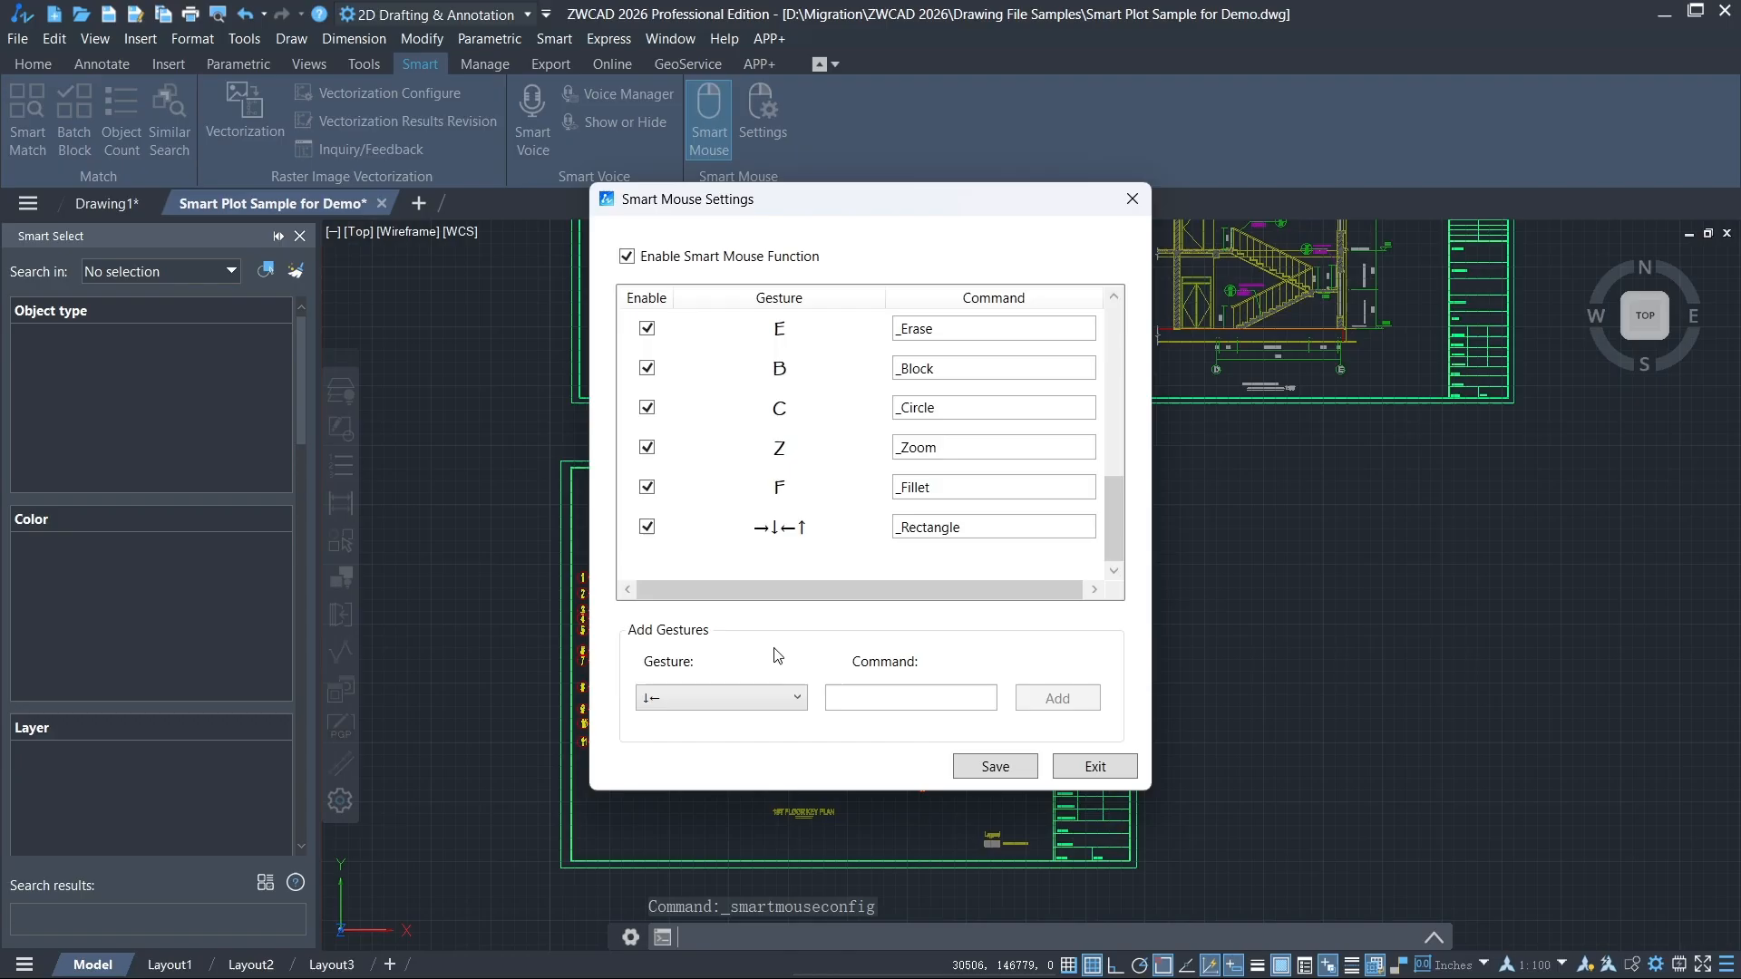
pyautogui.click(895, 696)
pyautogui.write('_SMARTSEL')
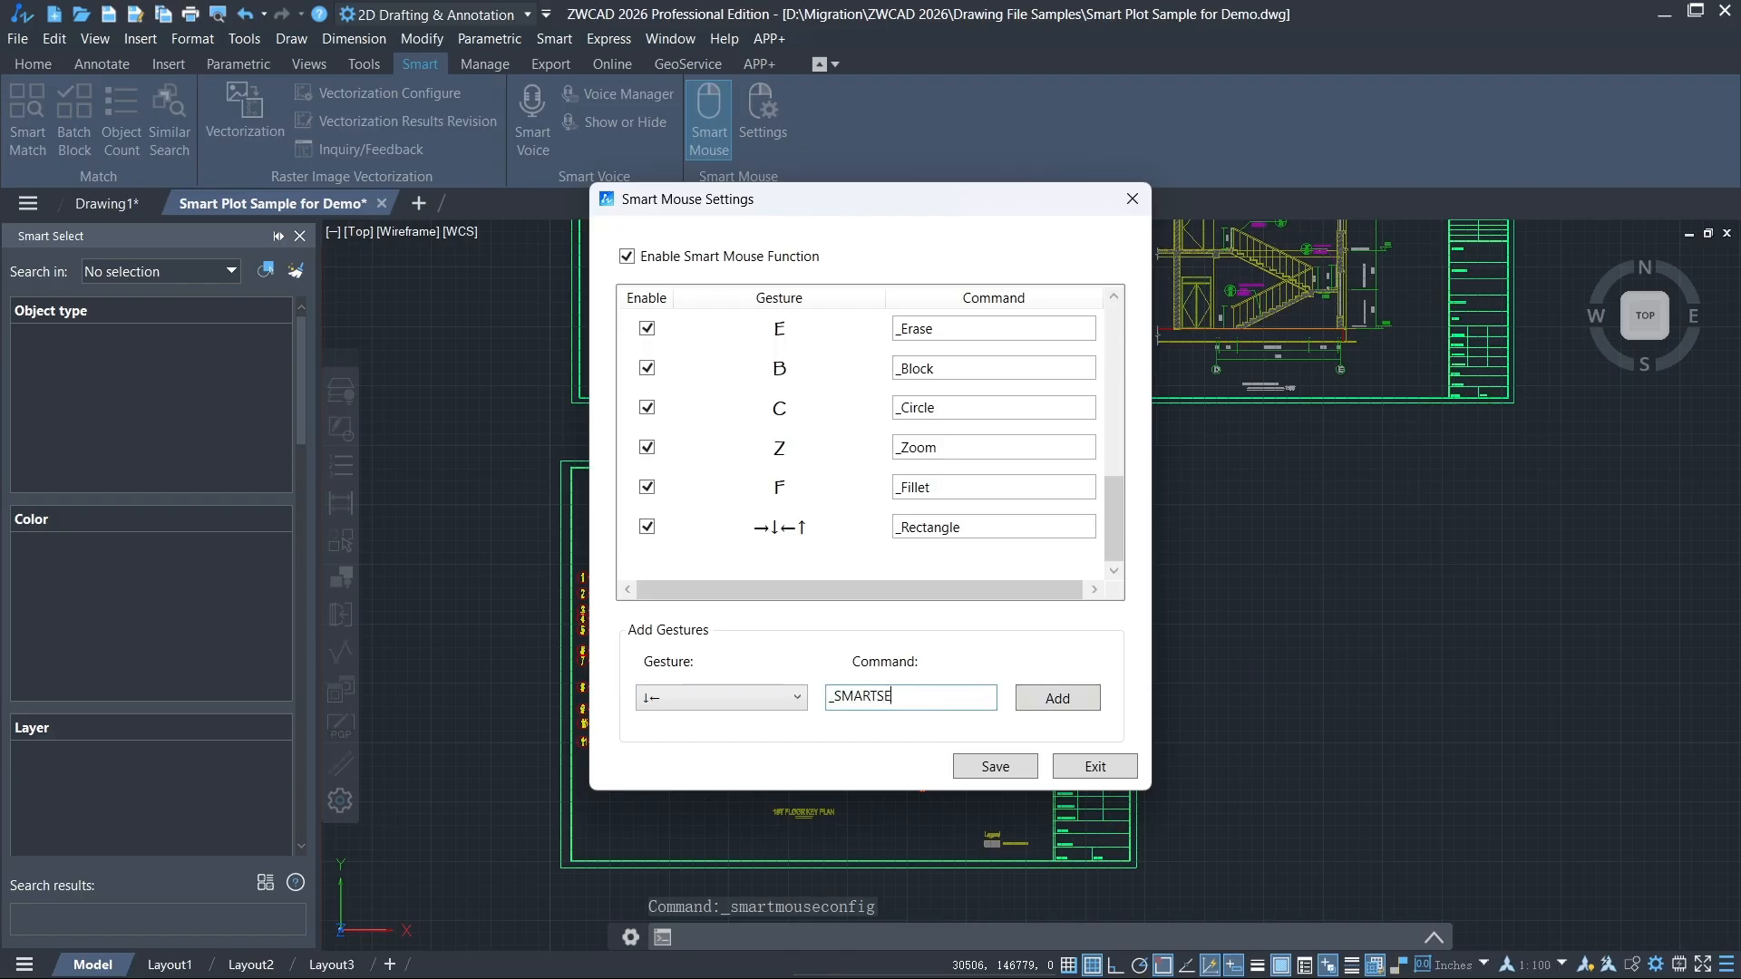
pyautogui.click(1057, 698)
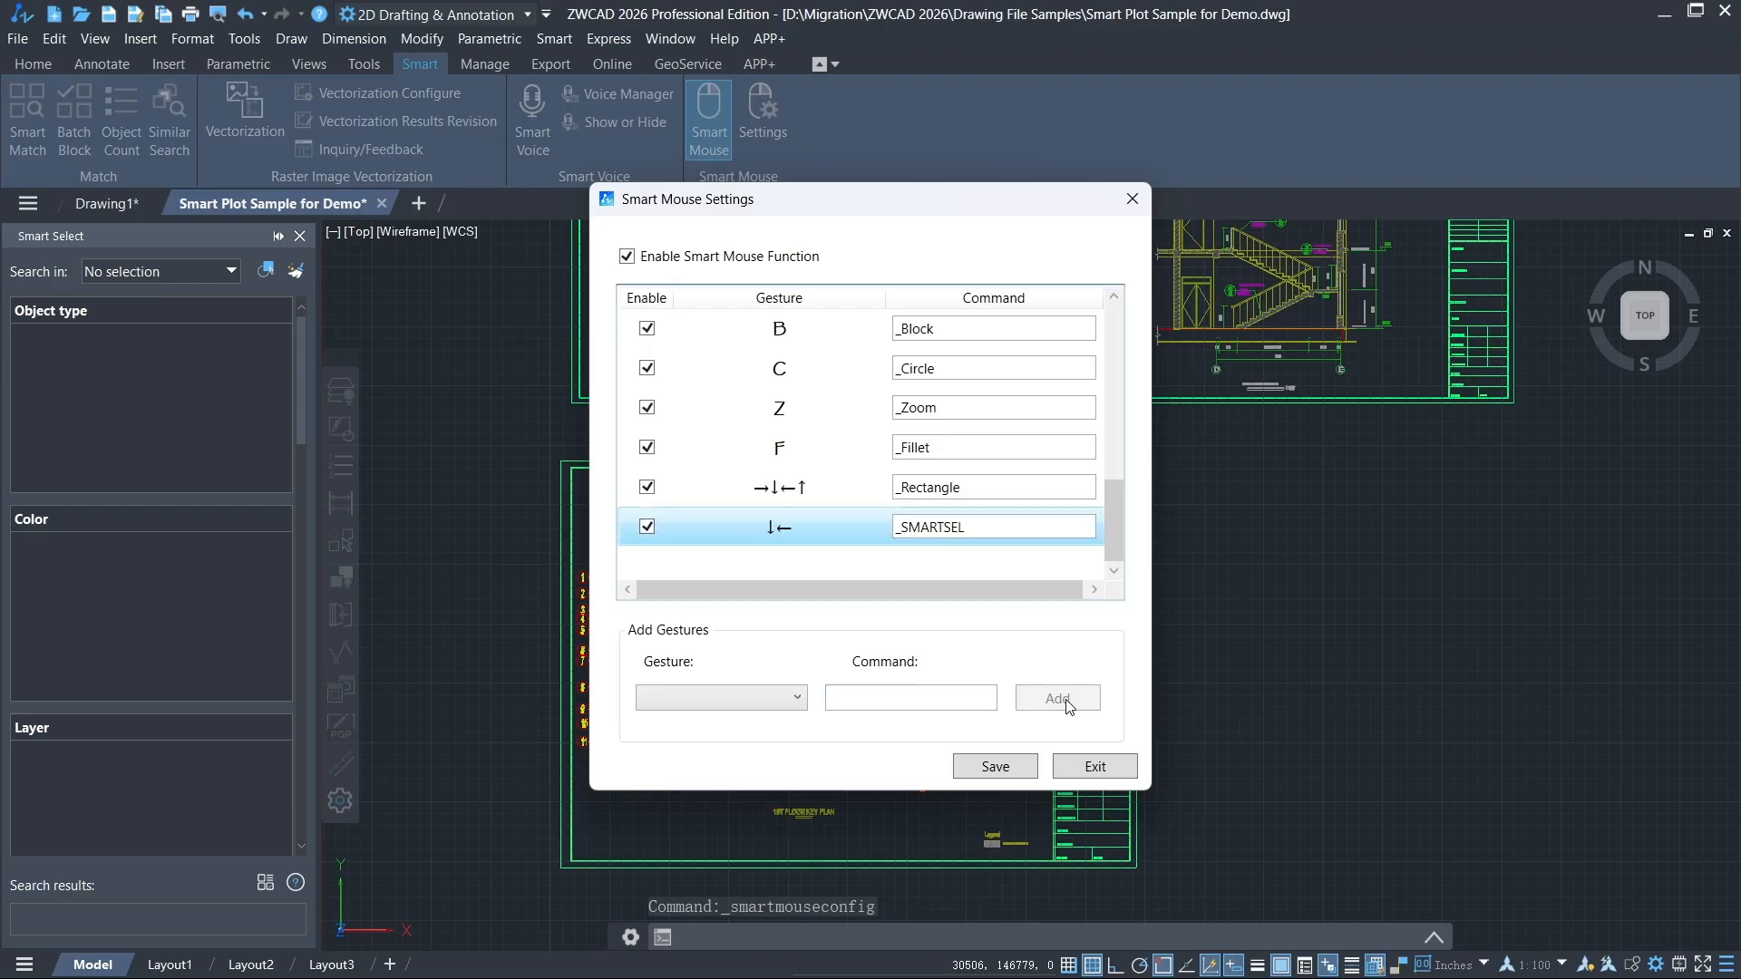
pyautogui.click(1006, 765)
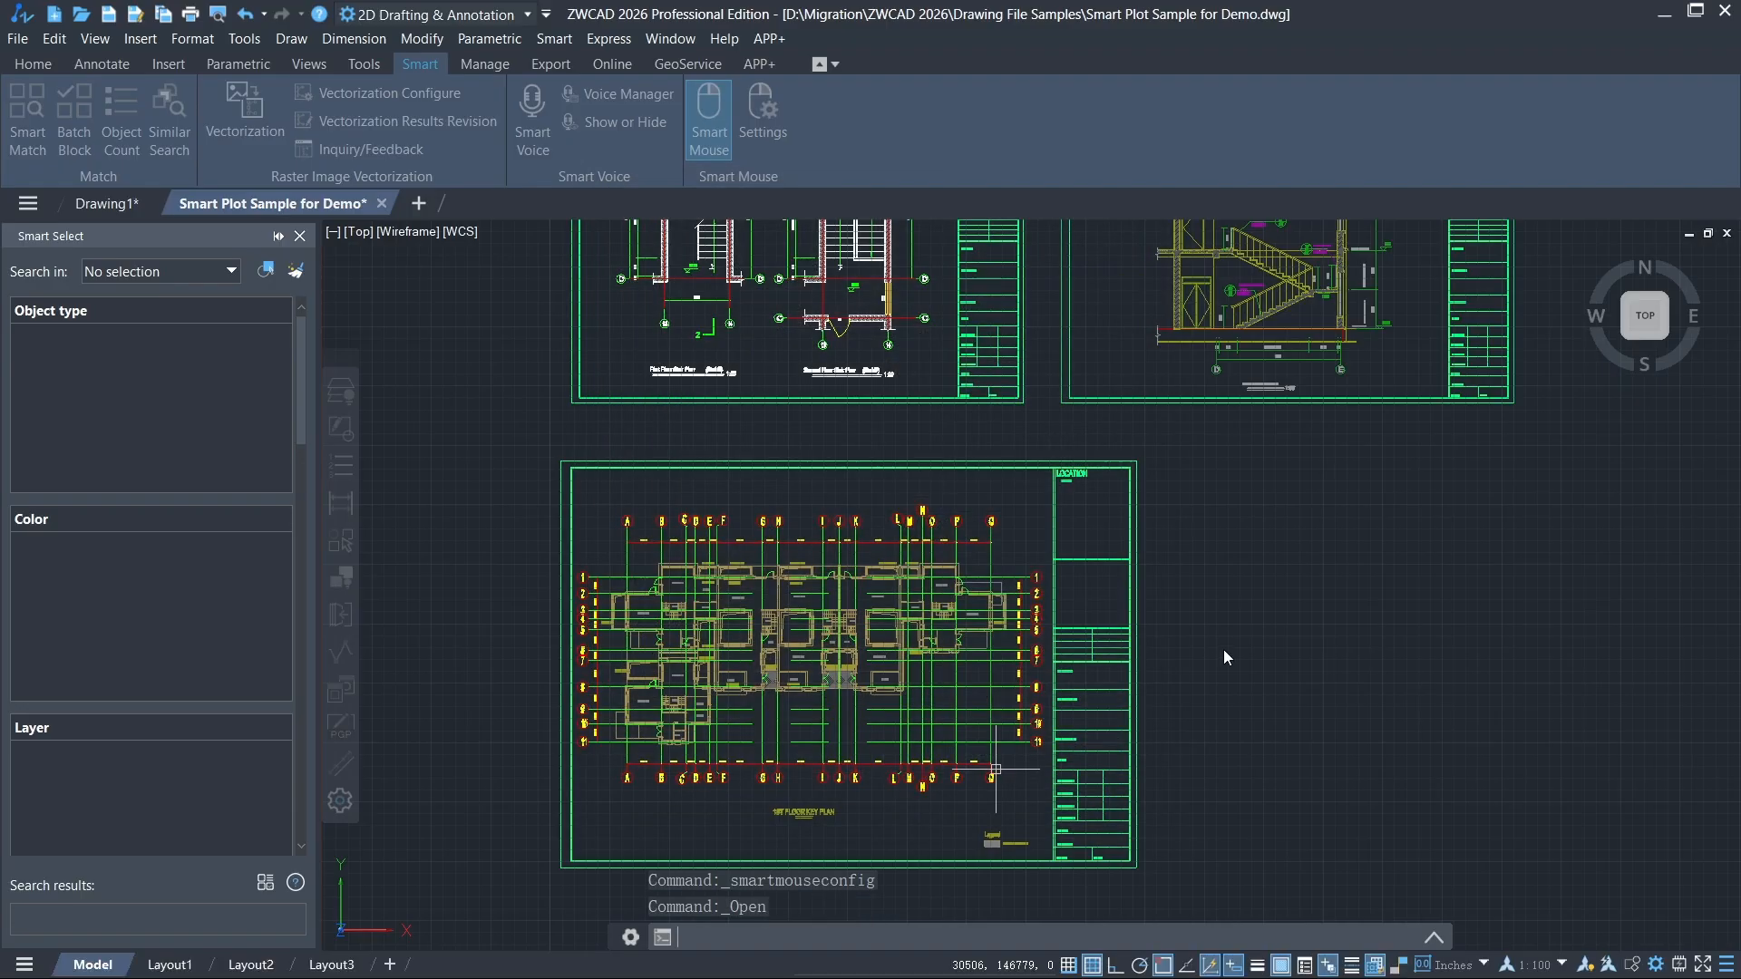
# Auto-hide the Smart Select palette, close it, and launch it with the new ↓← Smart Mouse gesture.
pyautogui.click(288, 235)
pyautogui.moveTo(1372, 454); pyautogui.dragTo(1255, 644, button='right')
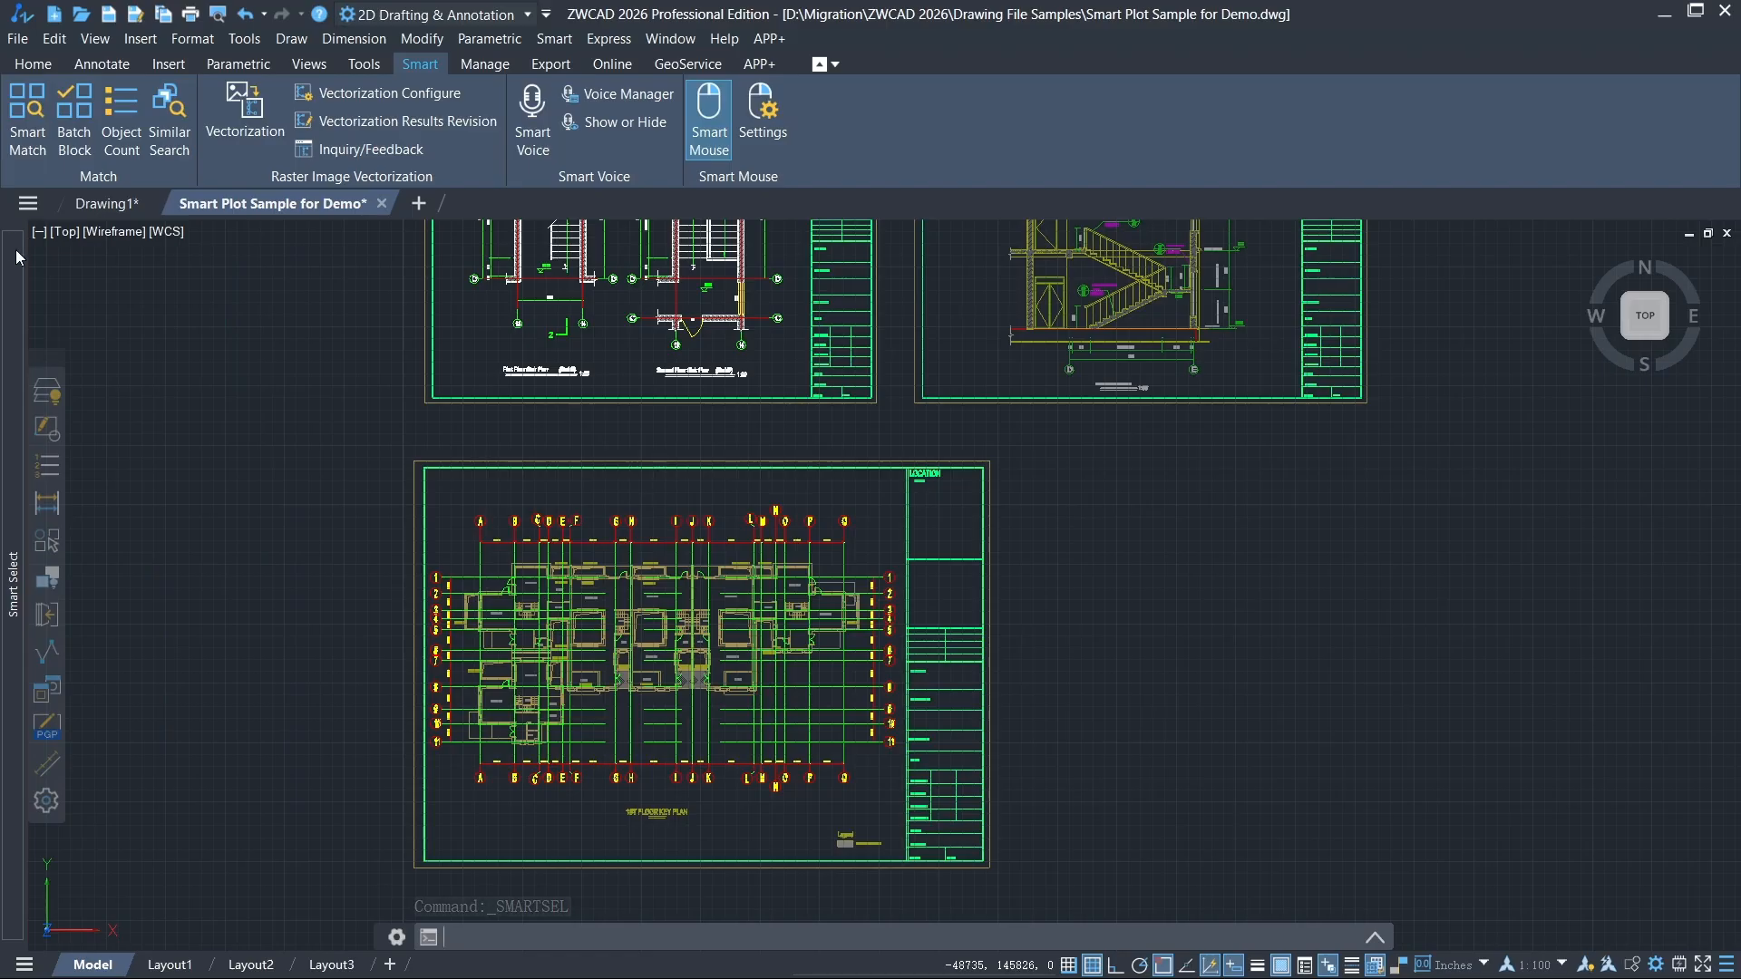
pyautogui.click(38, 233)
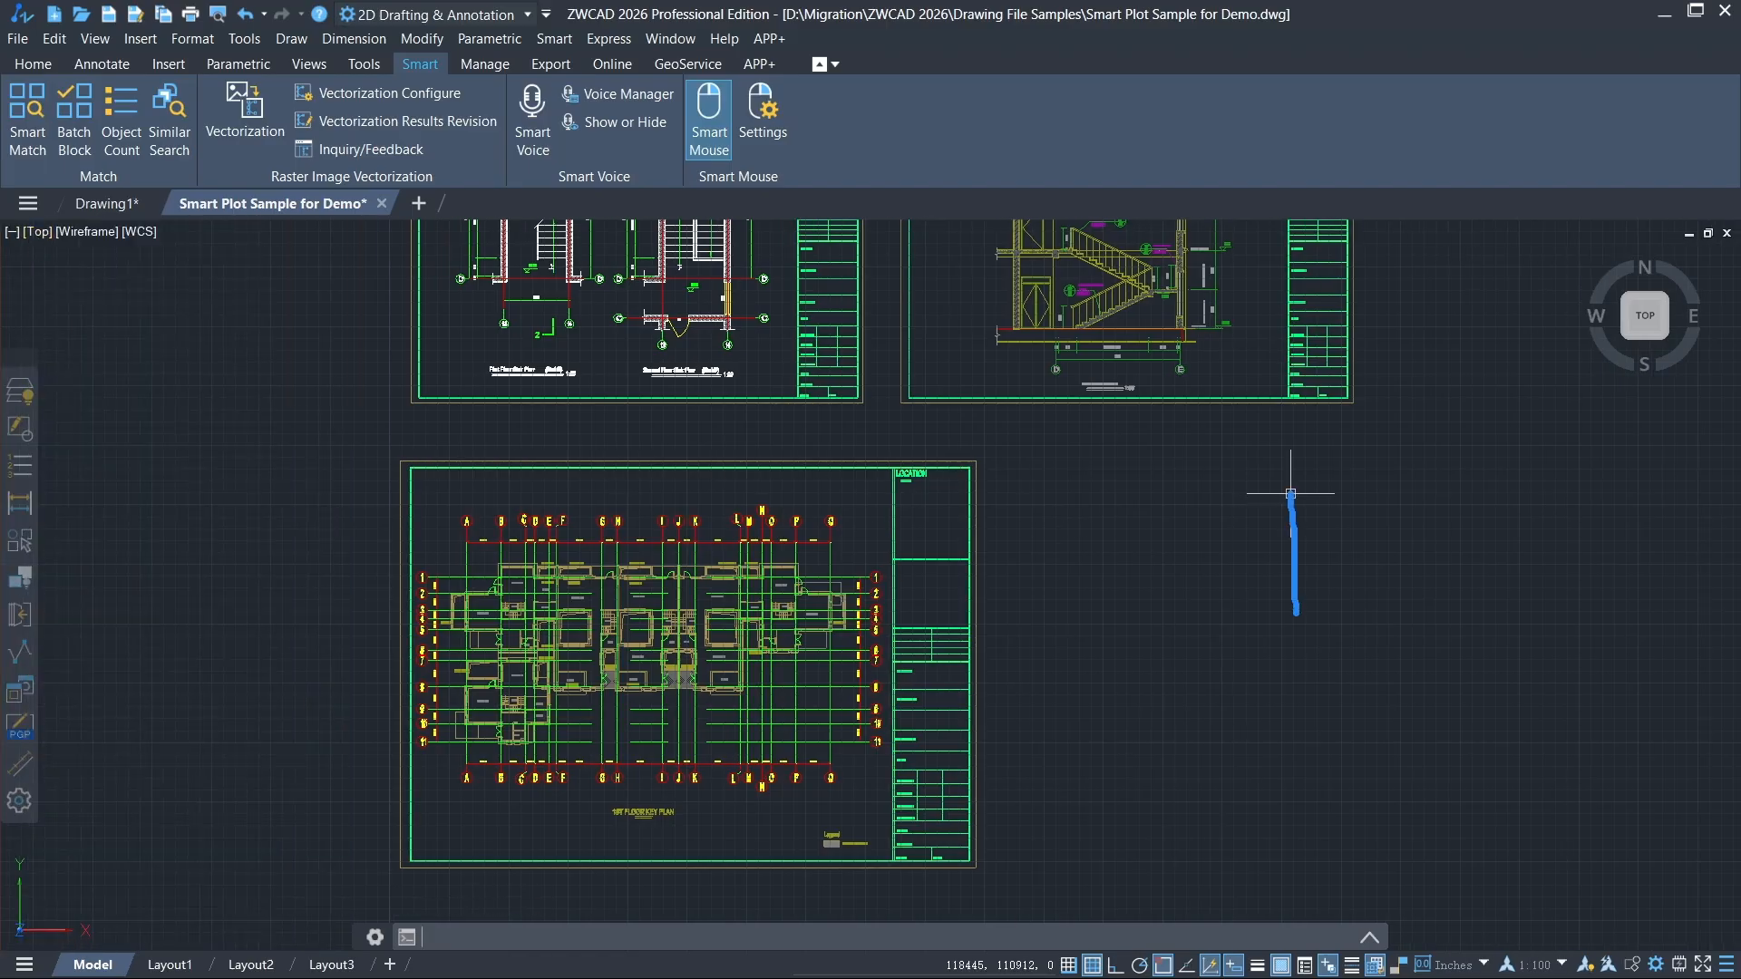
pyautogui.moveTo(17, 317)
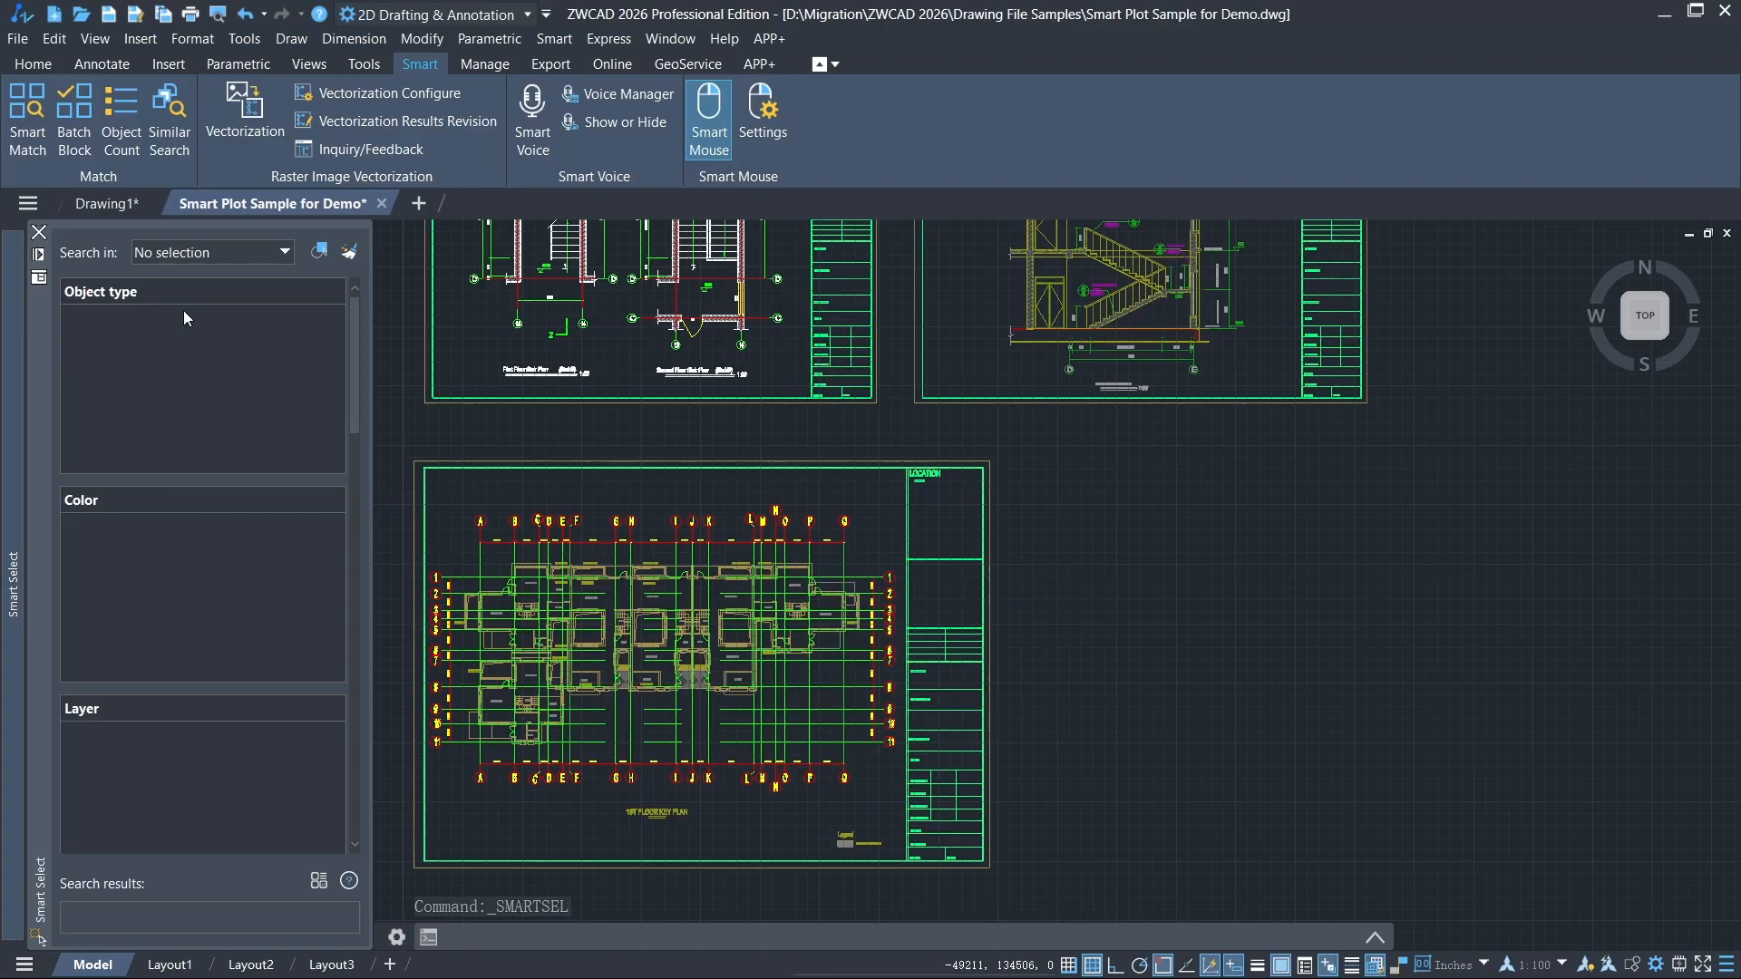
# Set Smart Select to search the entire drawing and select all objects of type Line with color Green.
pyautogui.click(202, 253)
pyautogui.click(210, 292)
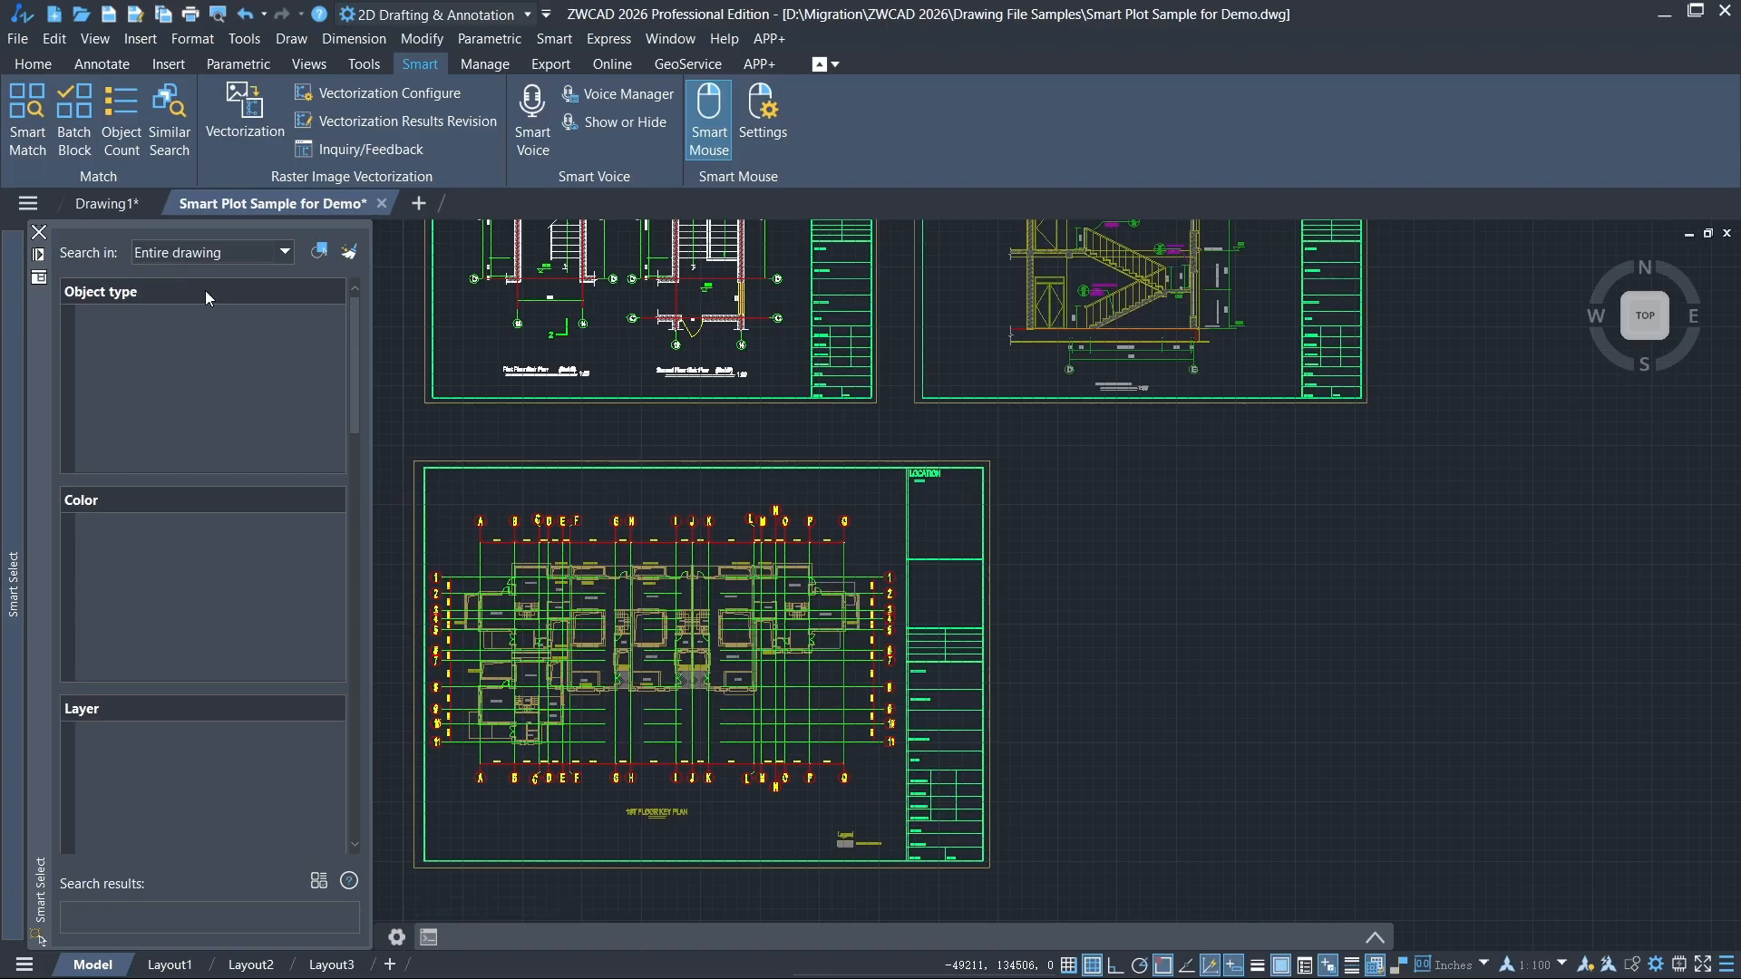
pyautogui.click(84, 387)
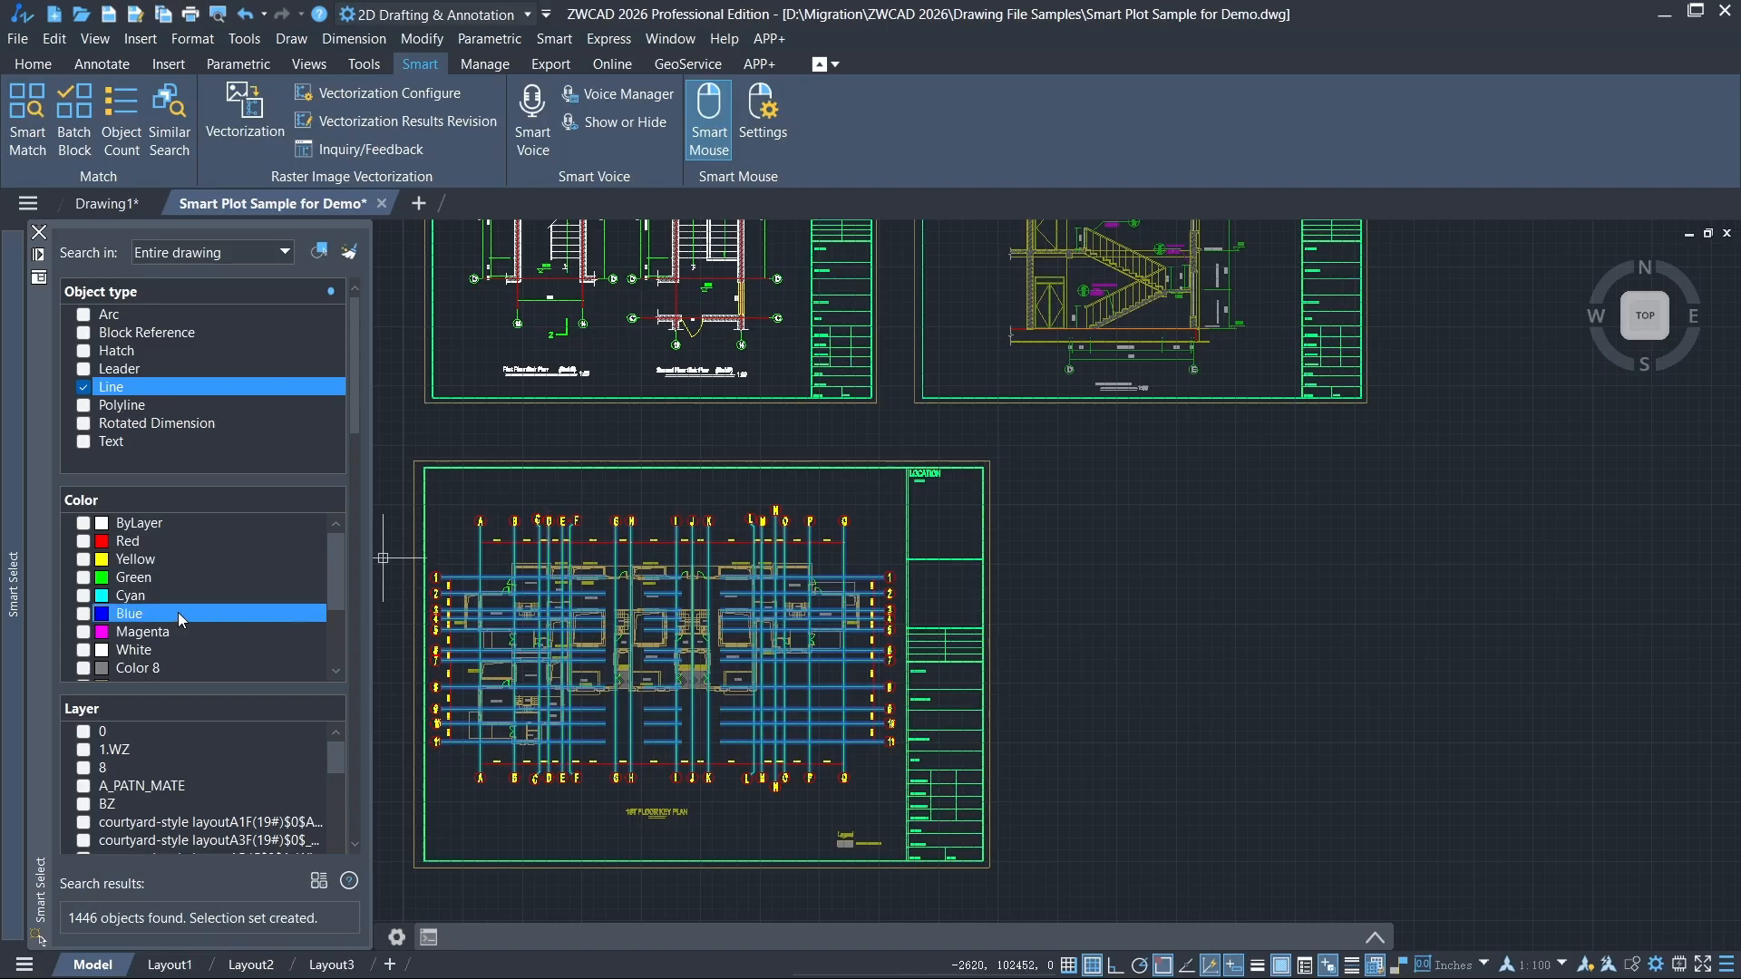
pyautogui.scroll(-8, 773, 575)
pyautogui.scroll(2, 1076, 506)
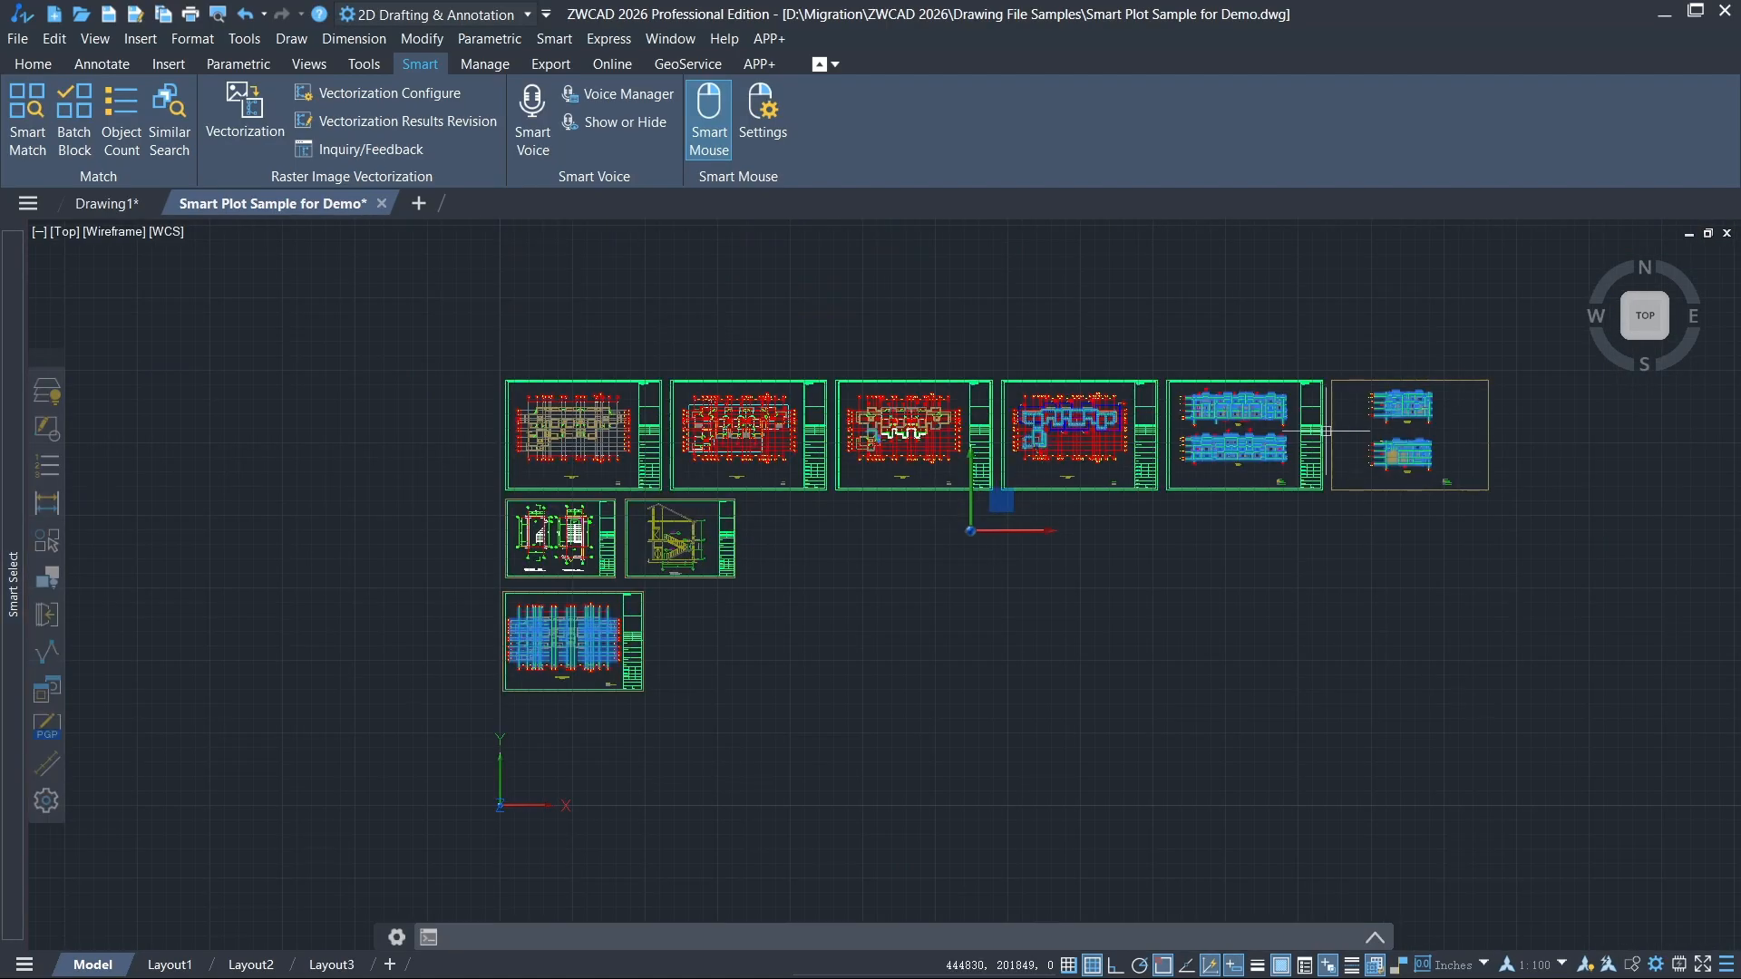
pyautogui.scroll(4, 594, 631)
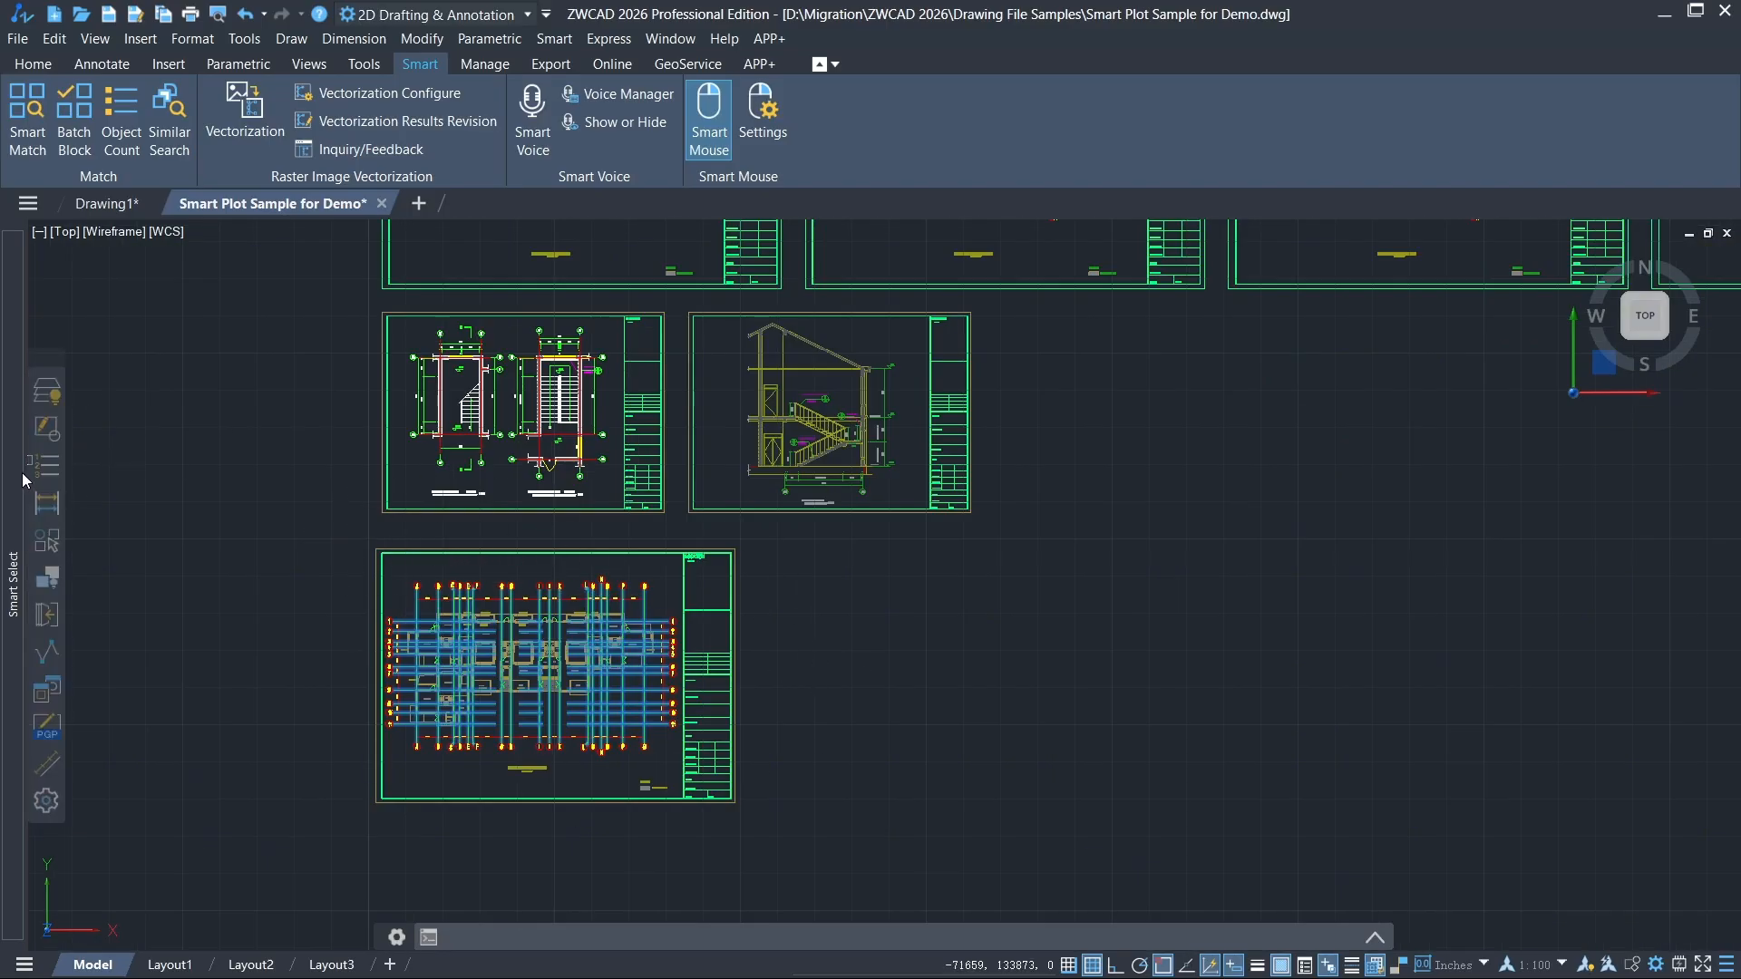
# Pick the complete 1st floor key plan sheet in the lowest row as the Smart Select search scope.
pyautogui.moveTo(25, 481)
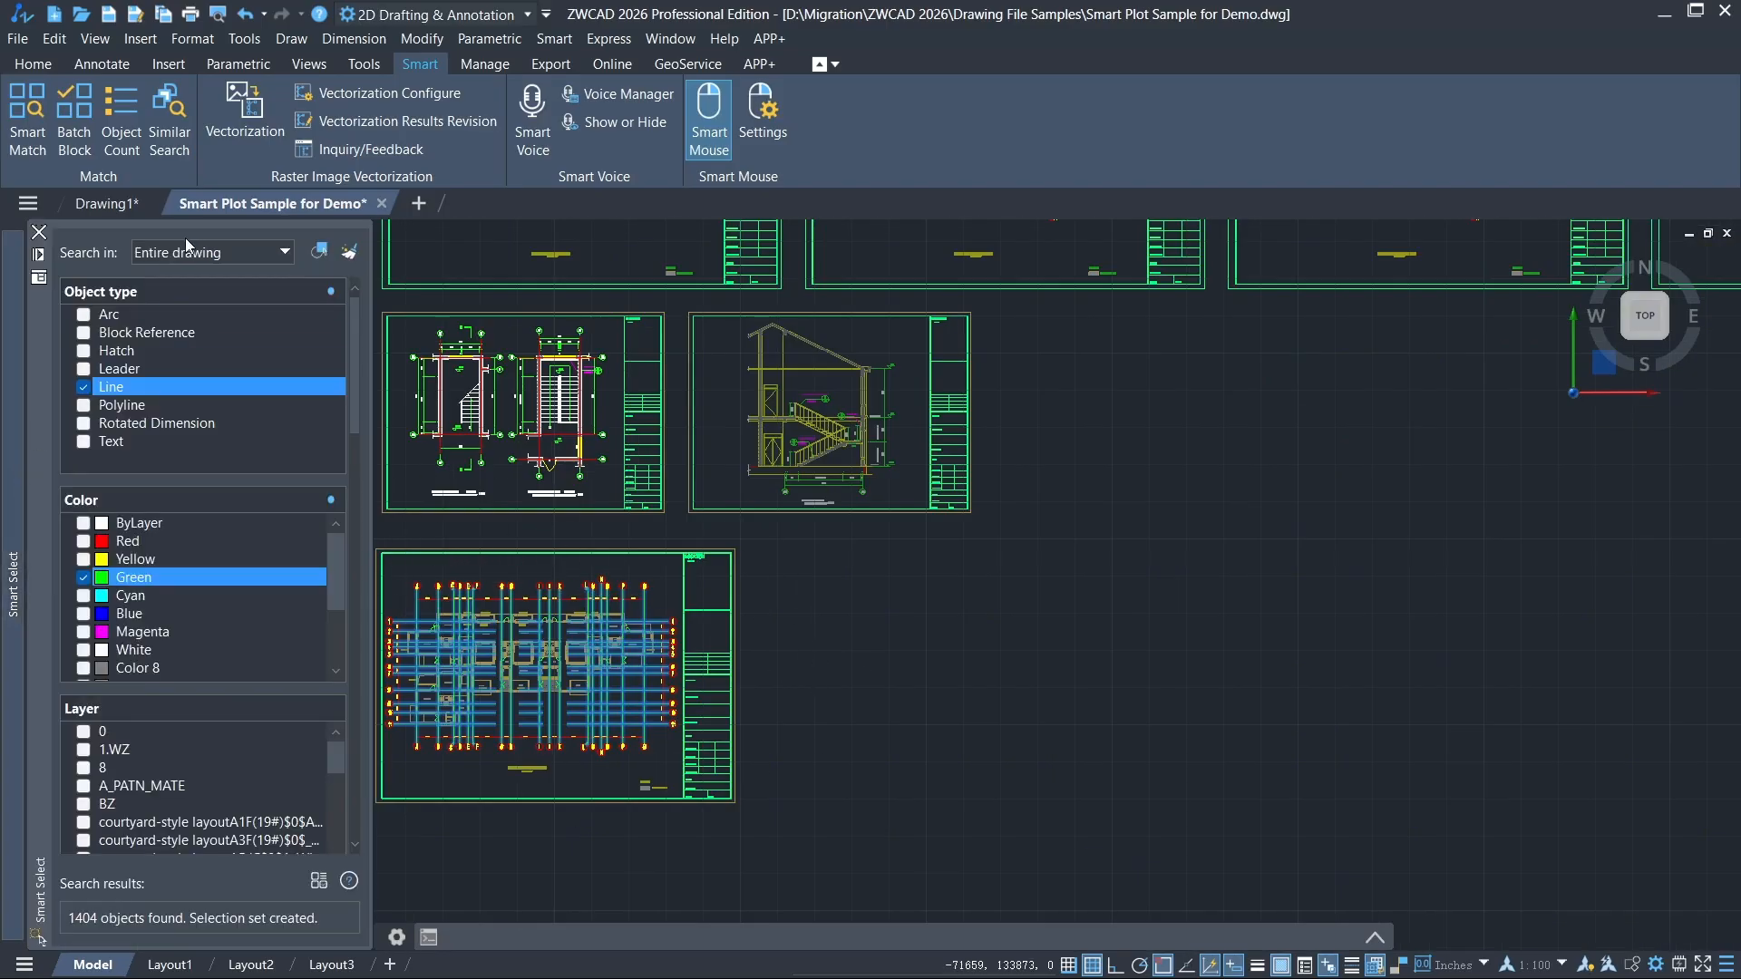
pyautogui.click(322, 262)
pyautogui.moveTo(549, 530); pyautogui.dragTo(847, 495, button='middle')
pyautogui.click(647, 491)
pyautogui.click(1079, 805)
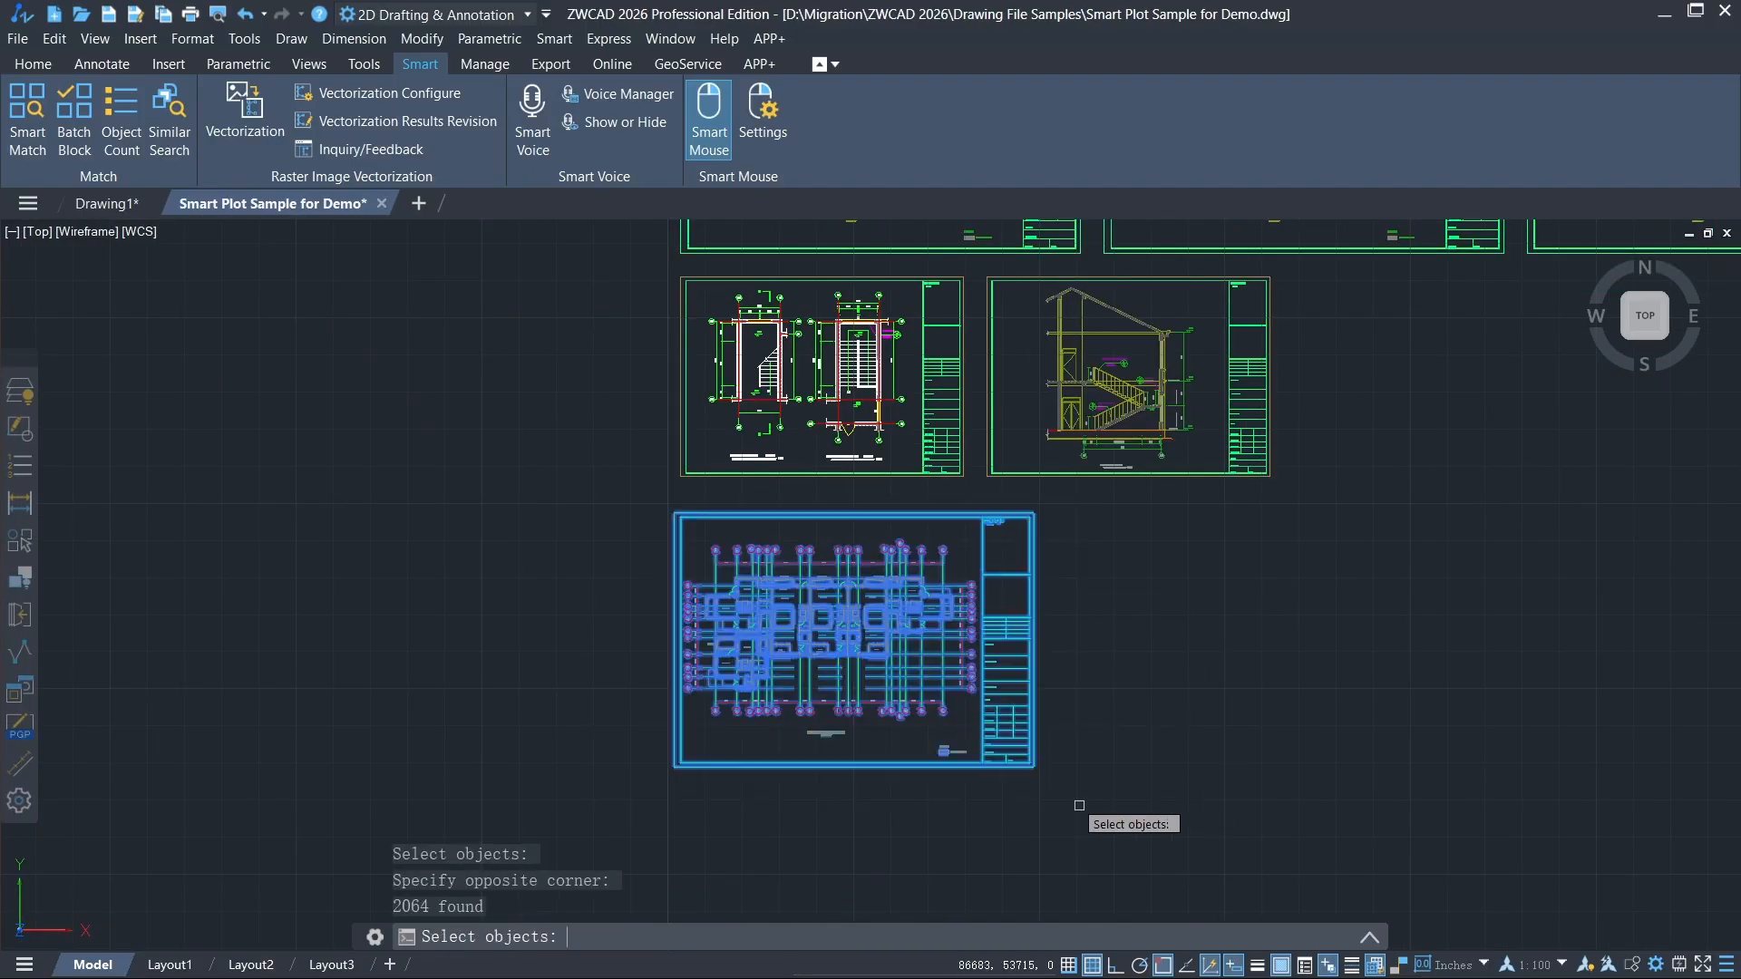
pyautogui.press('Return')
# Filter the current selection to objects of type Line with color Green.
pyautogui.click(184, 388)
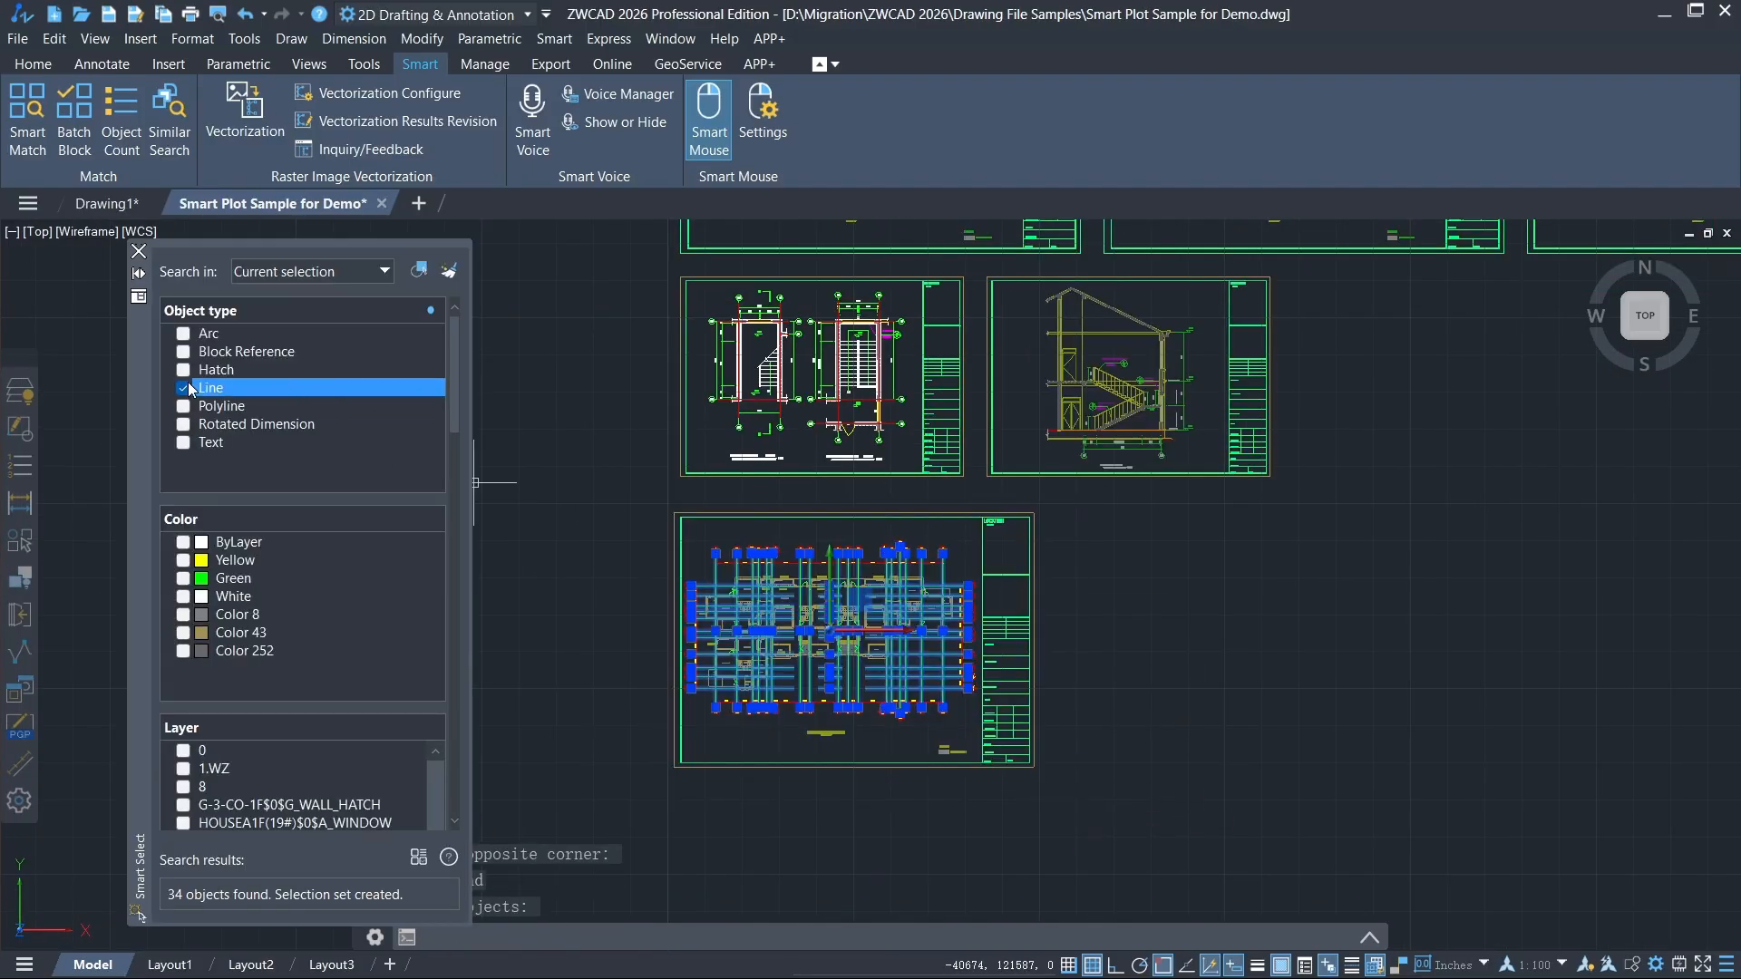
pyautogui.click(183, 578)
pyautogui.scroll(-5, 922, 599)
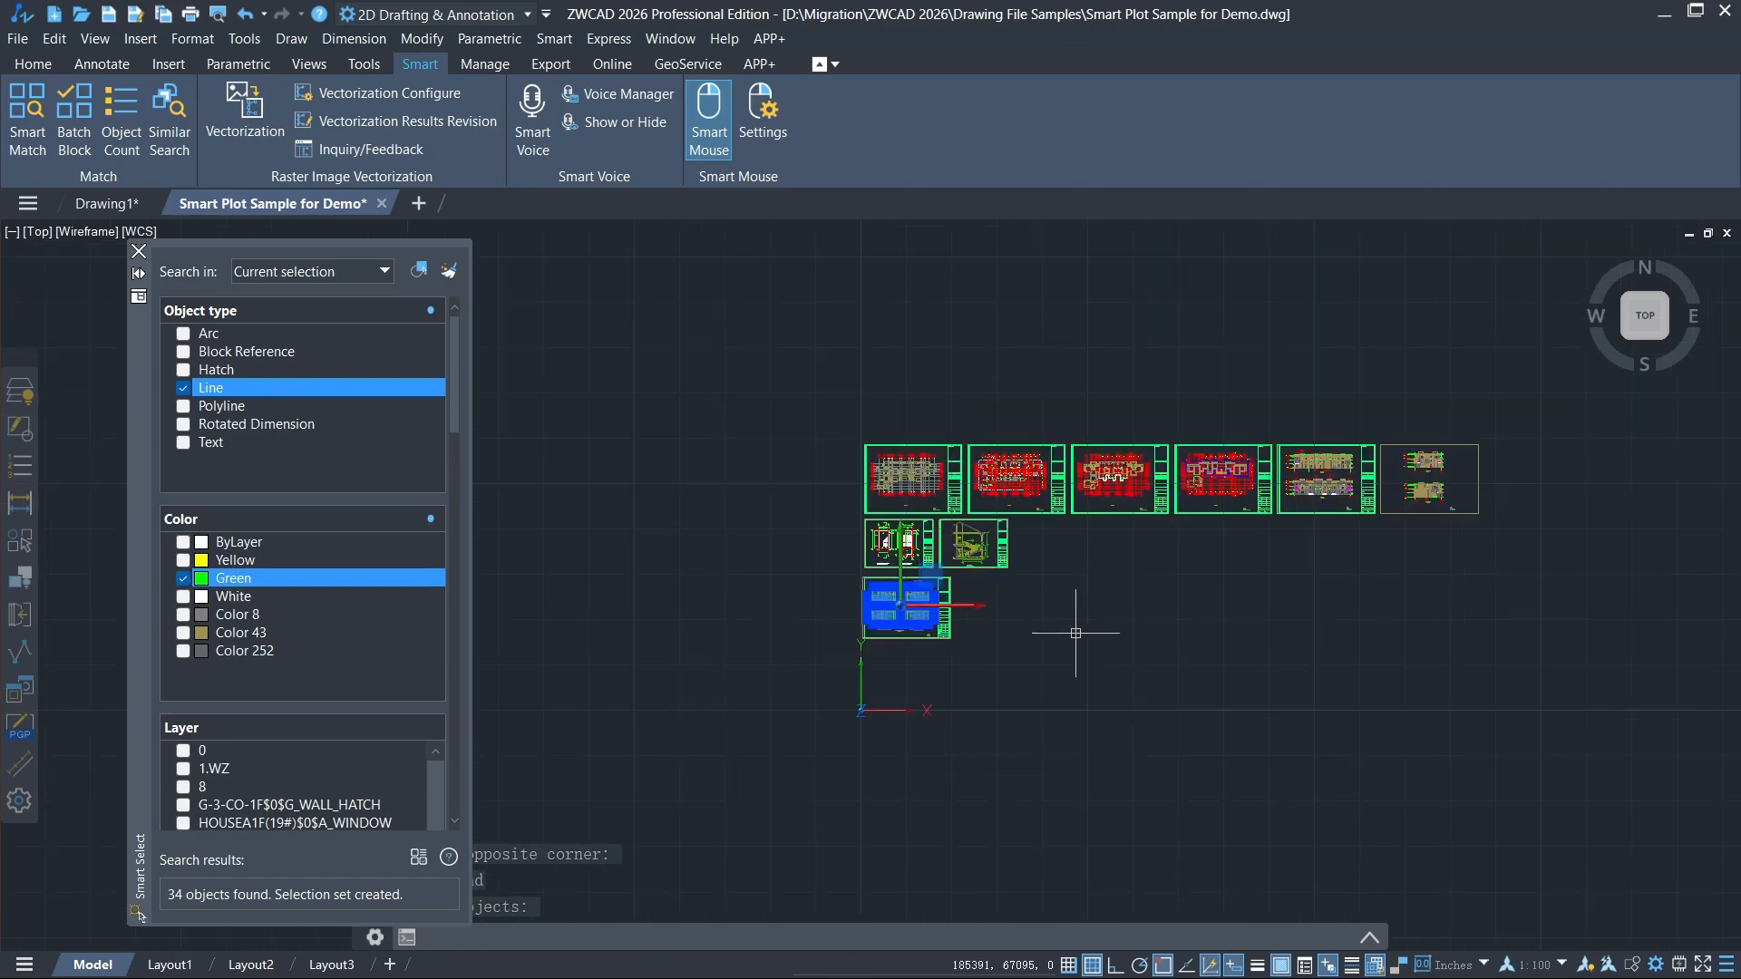
pyautogui.scroll(4, 1075, 633)
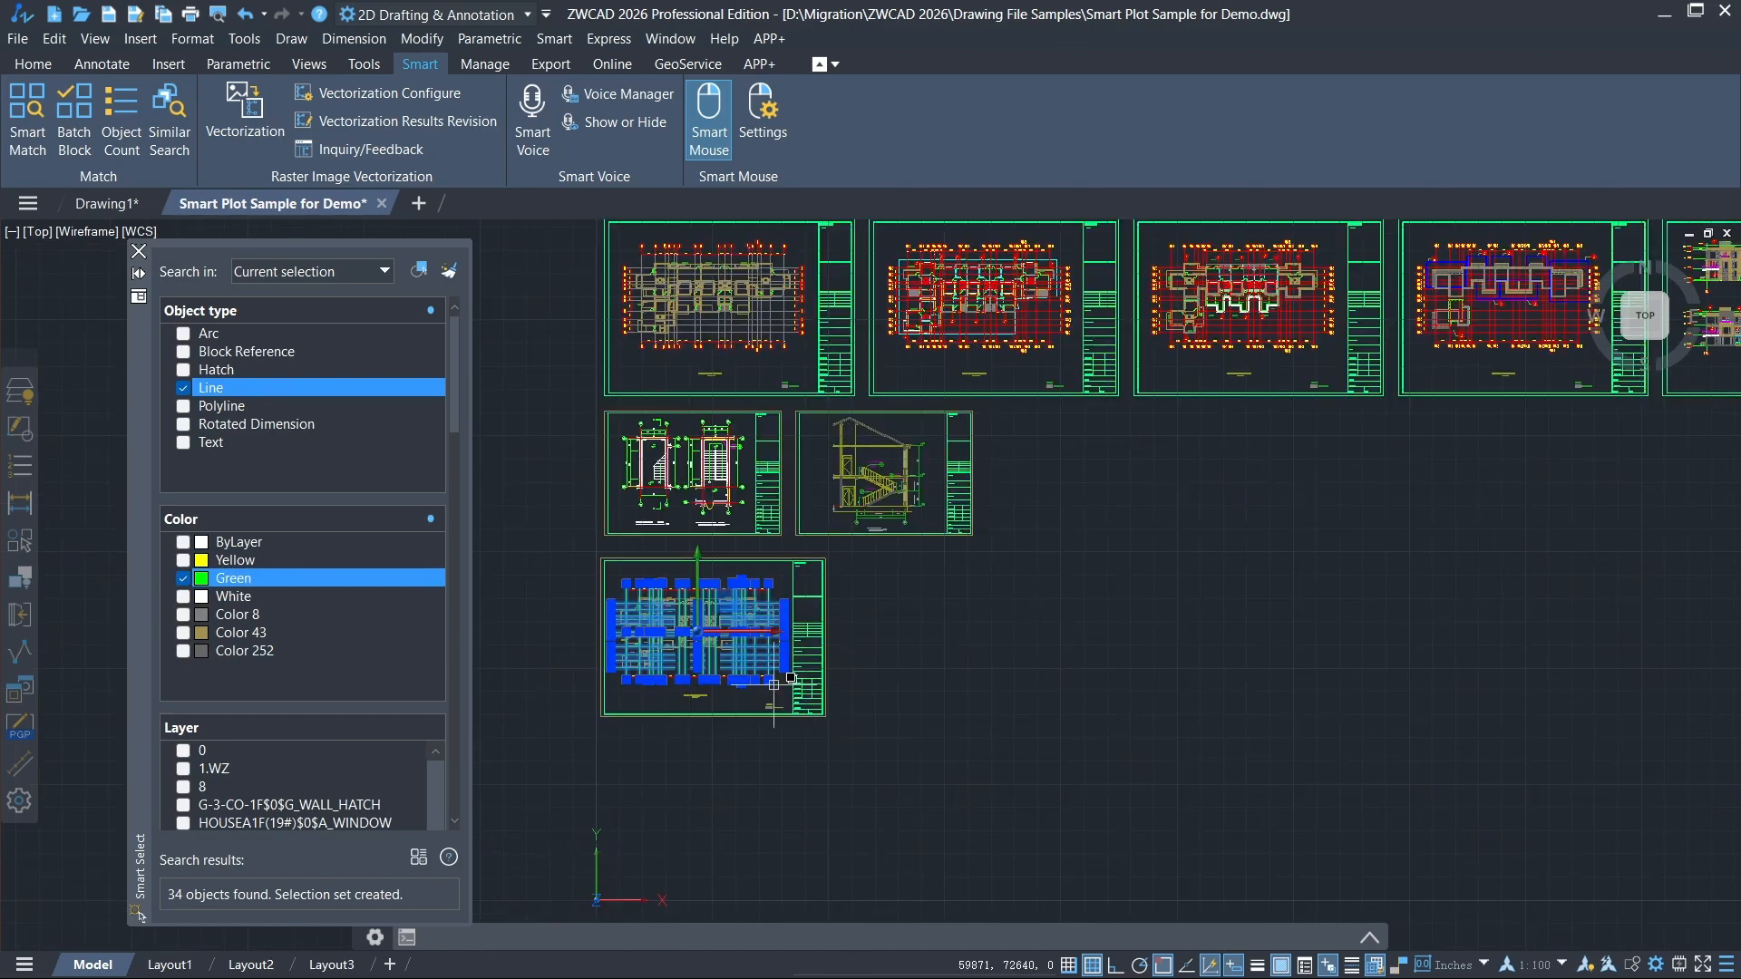
# Open the Properties palette with PRO, set the selected green lines' color to ByLayer, and clear the selection.
pyautogui.moveTo(1185, 622)
pyautogui.mouseDown(button='middle')
pyautogui.moveTo(1158, 575)
pyautogui.moveTo(1076, 653)
pyautogui.mouseUp(button='middle')
pyautogui.write('P')
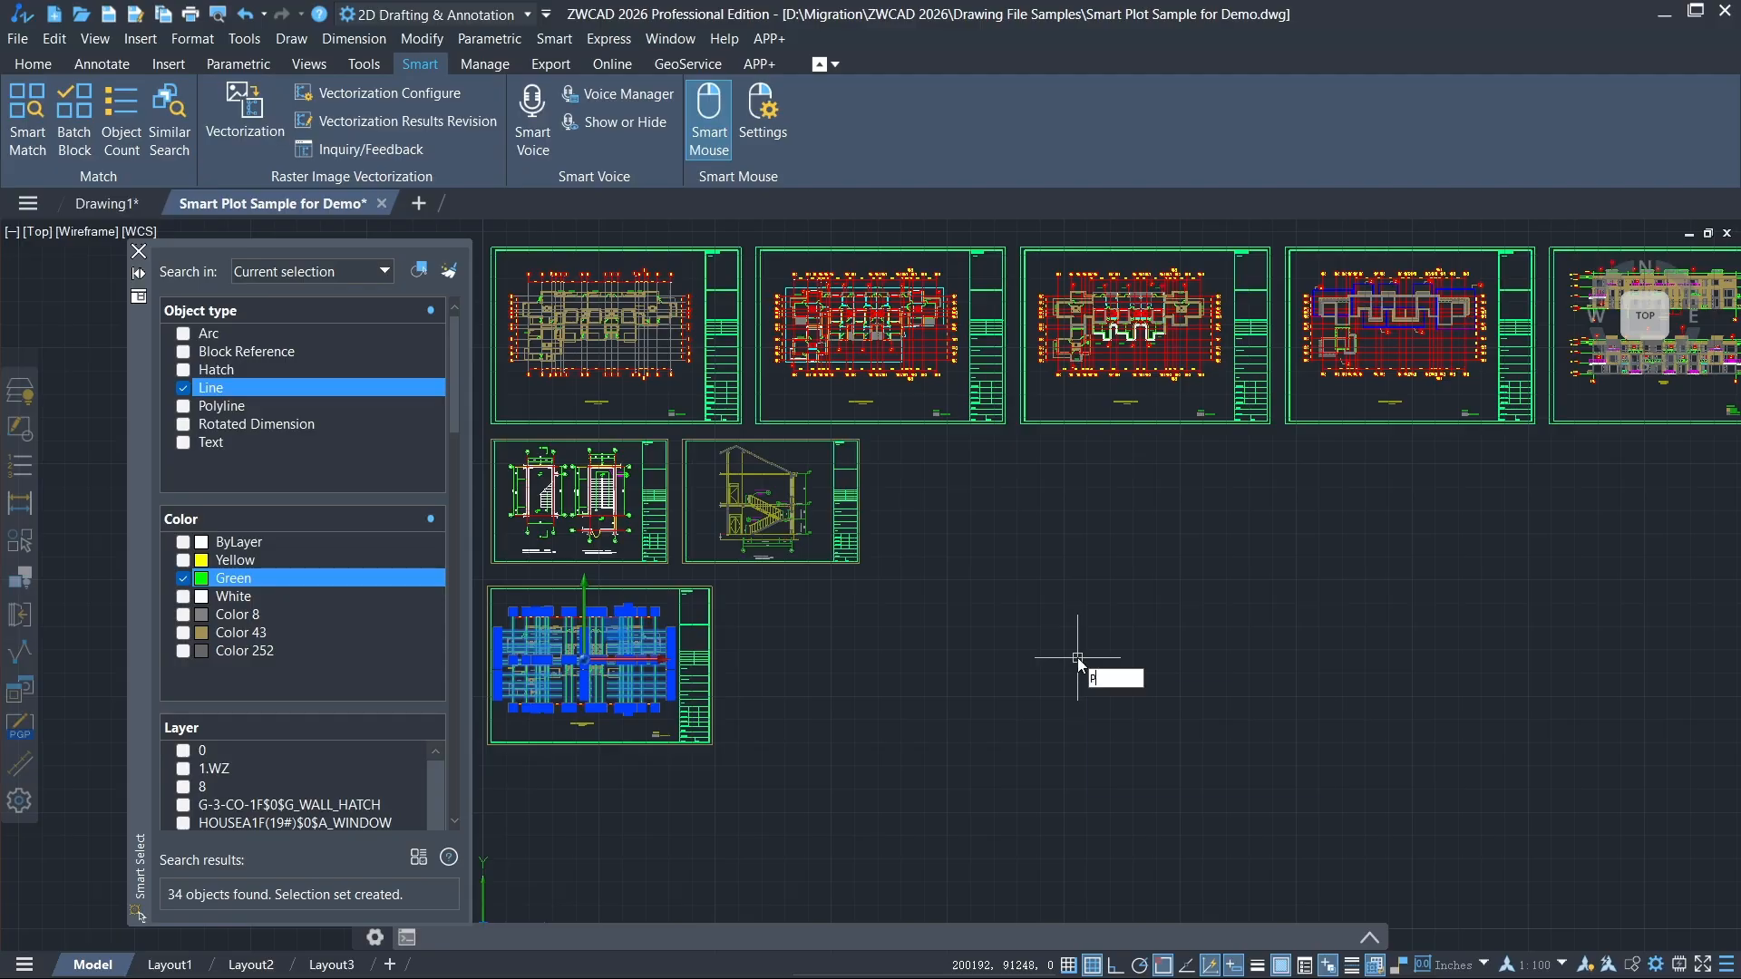
pyautogui.write('RO')
pyautogui.press('Return')
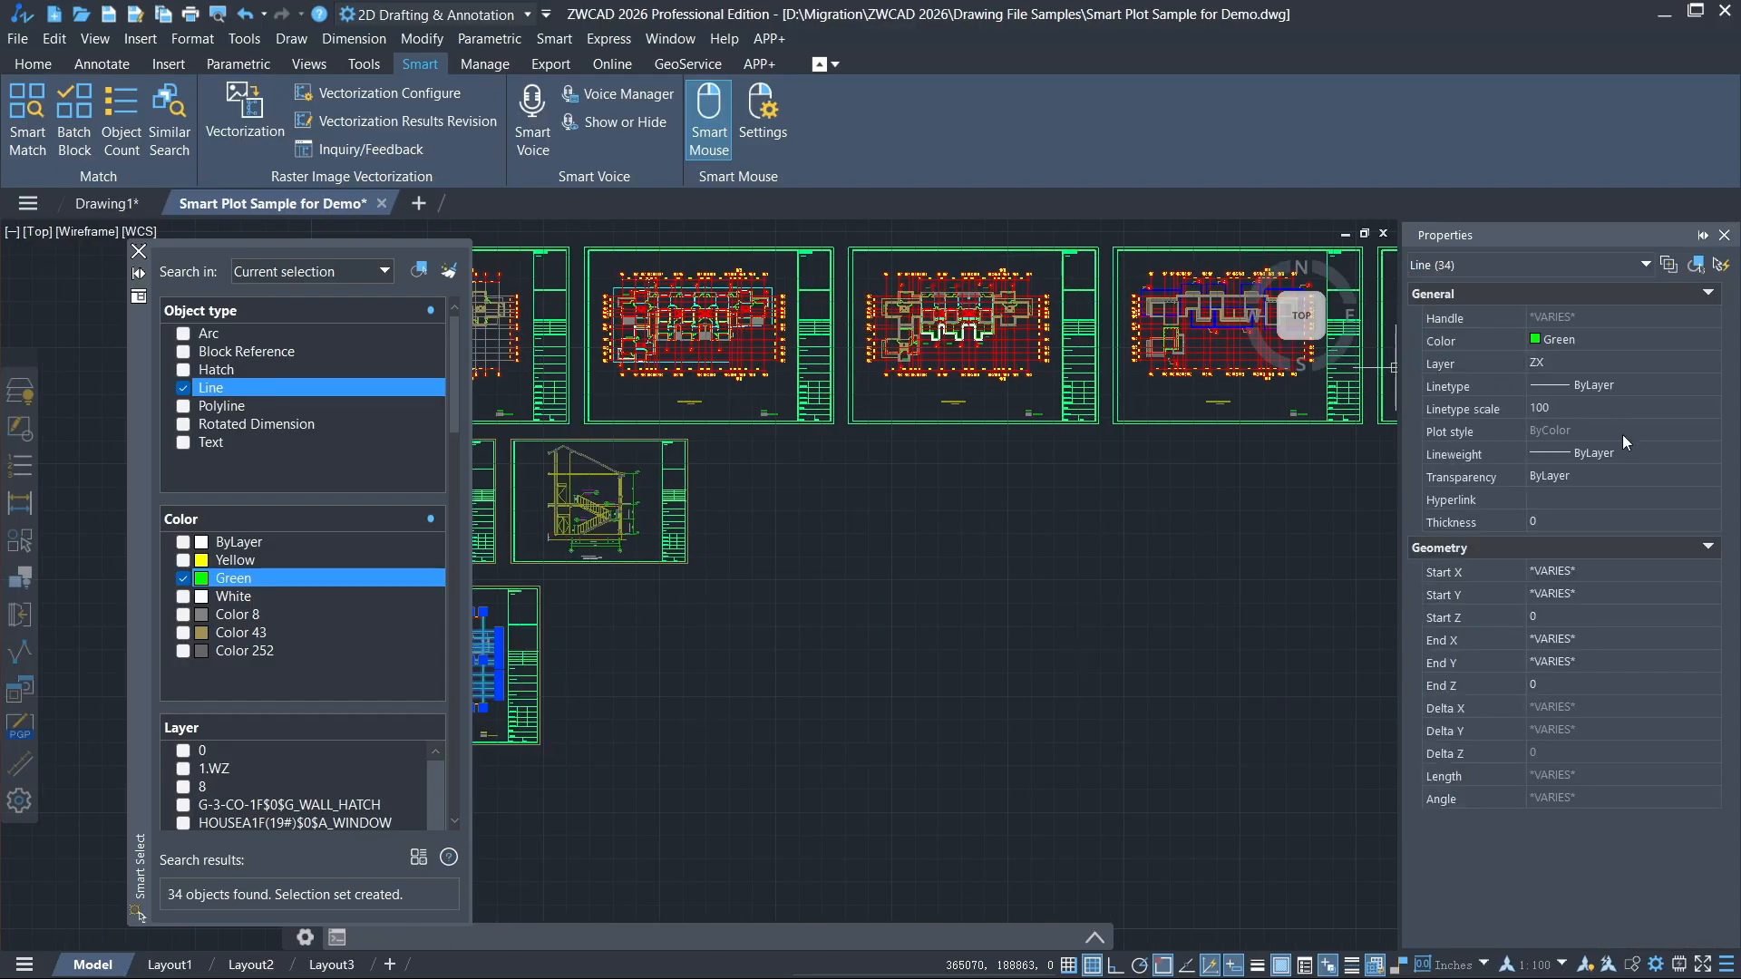
pyautogui.click(1568, 340)
pyautogui.click(1710, 340)
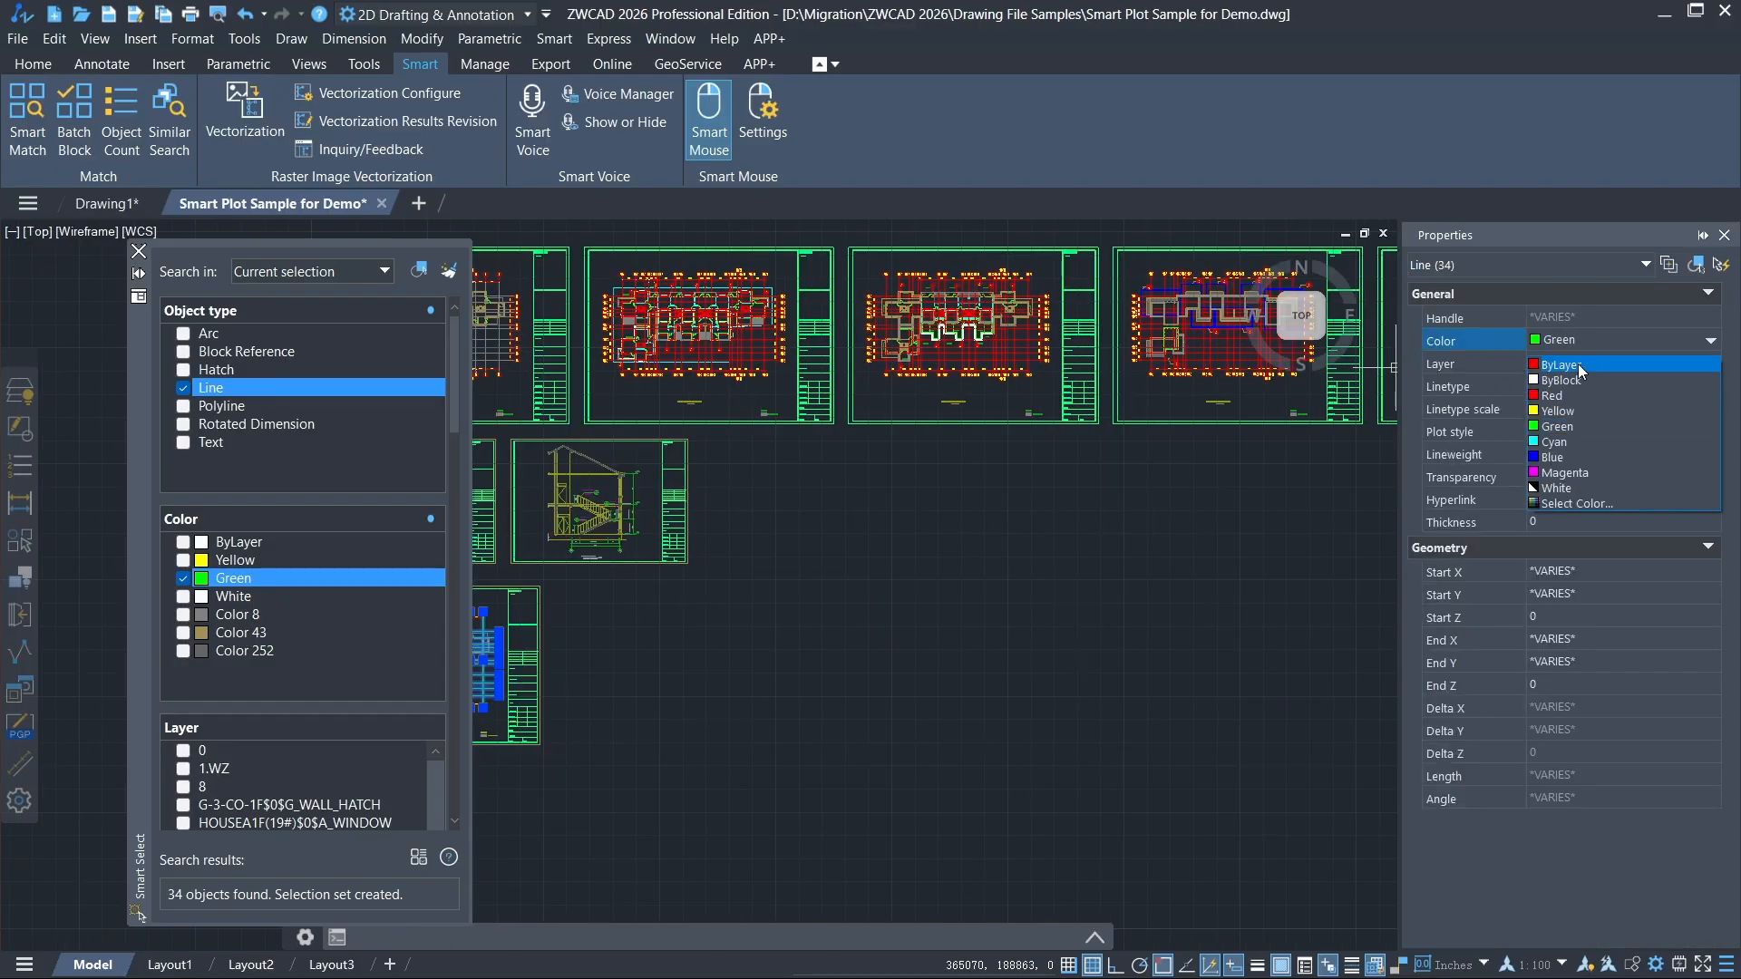
pyautogui.click(1578, 362)
pyautogui.press('Escape')
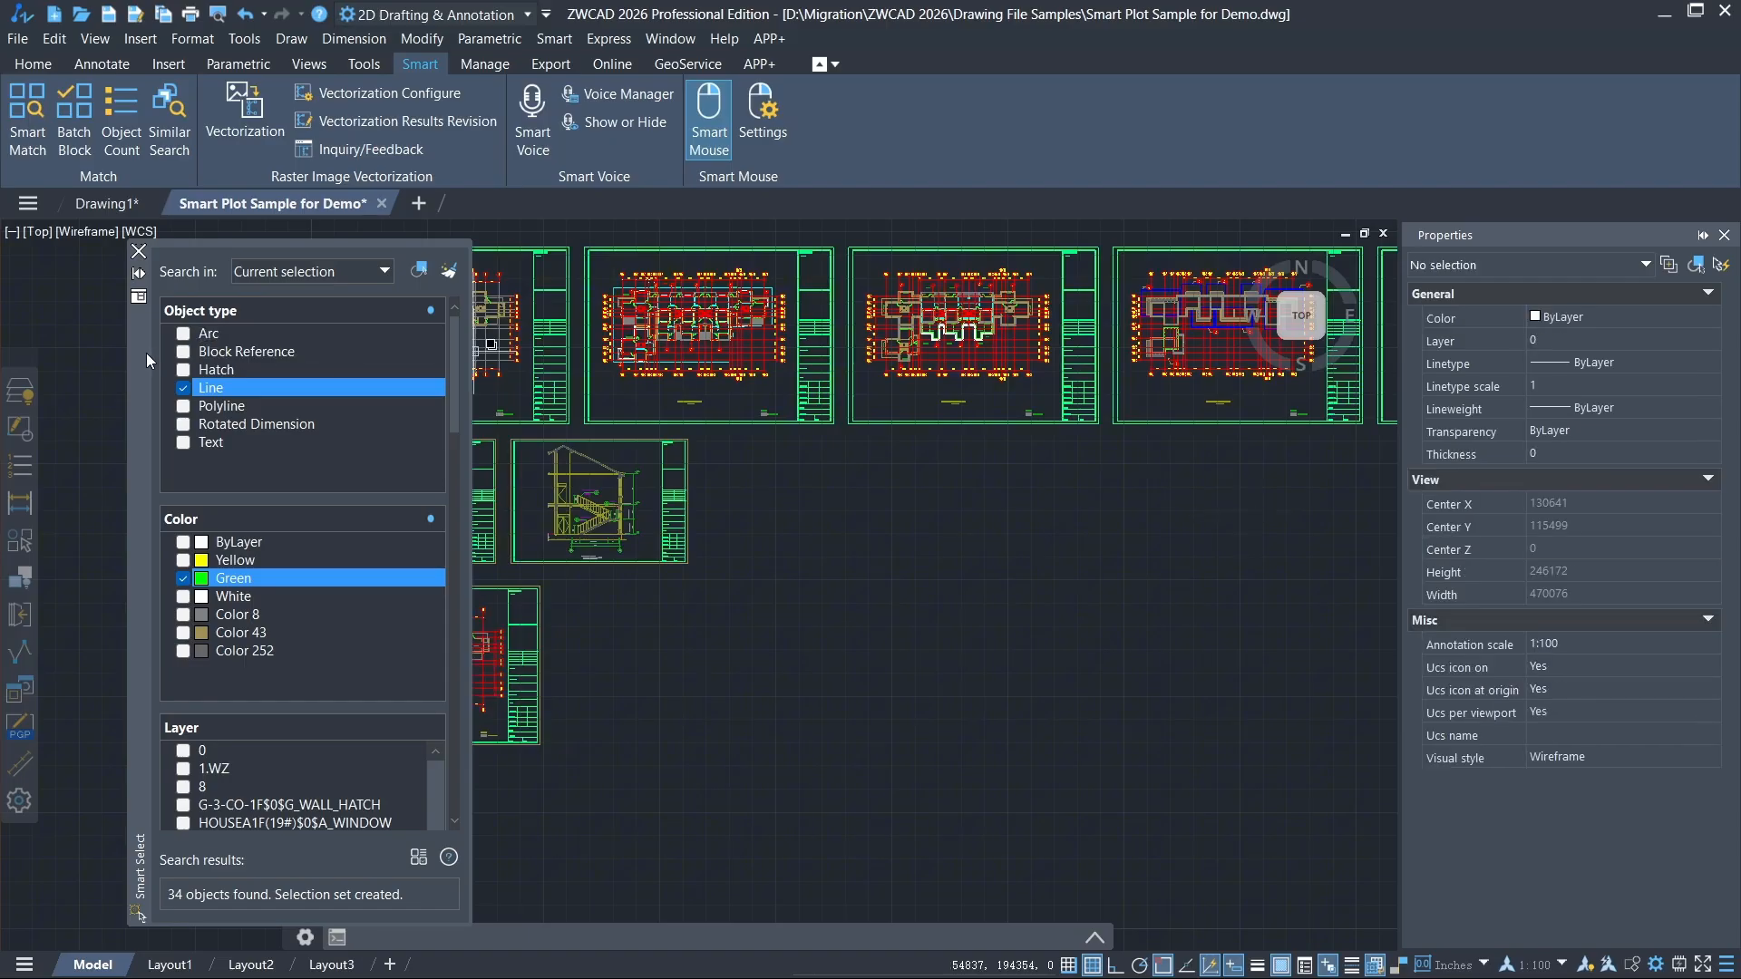
# Launch File Compare with the ↓ gesture against Smart Plot Sample for Demo.dwg and examine the differences around grid lines 19-1 to 19-6.
pyautogui.scroll(-2, 874, 535)
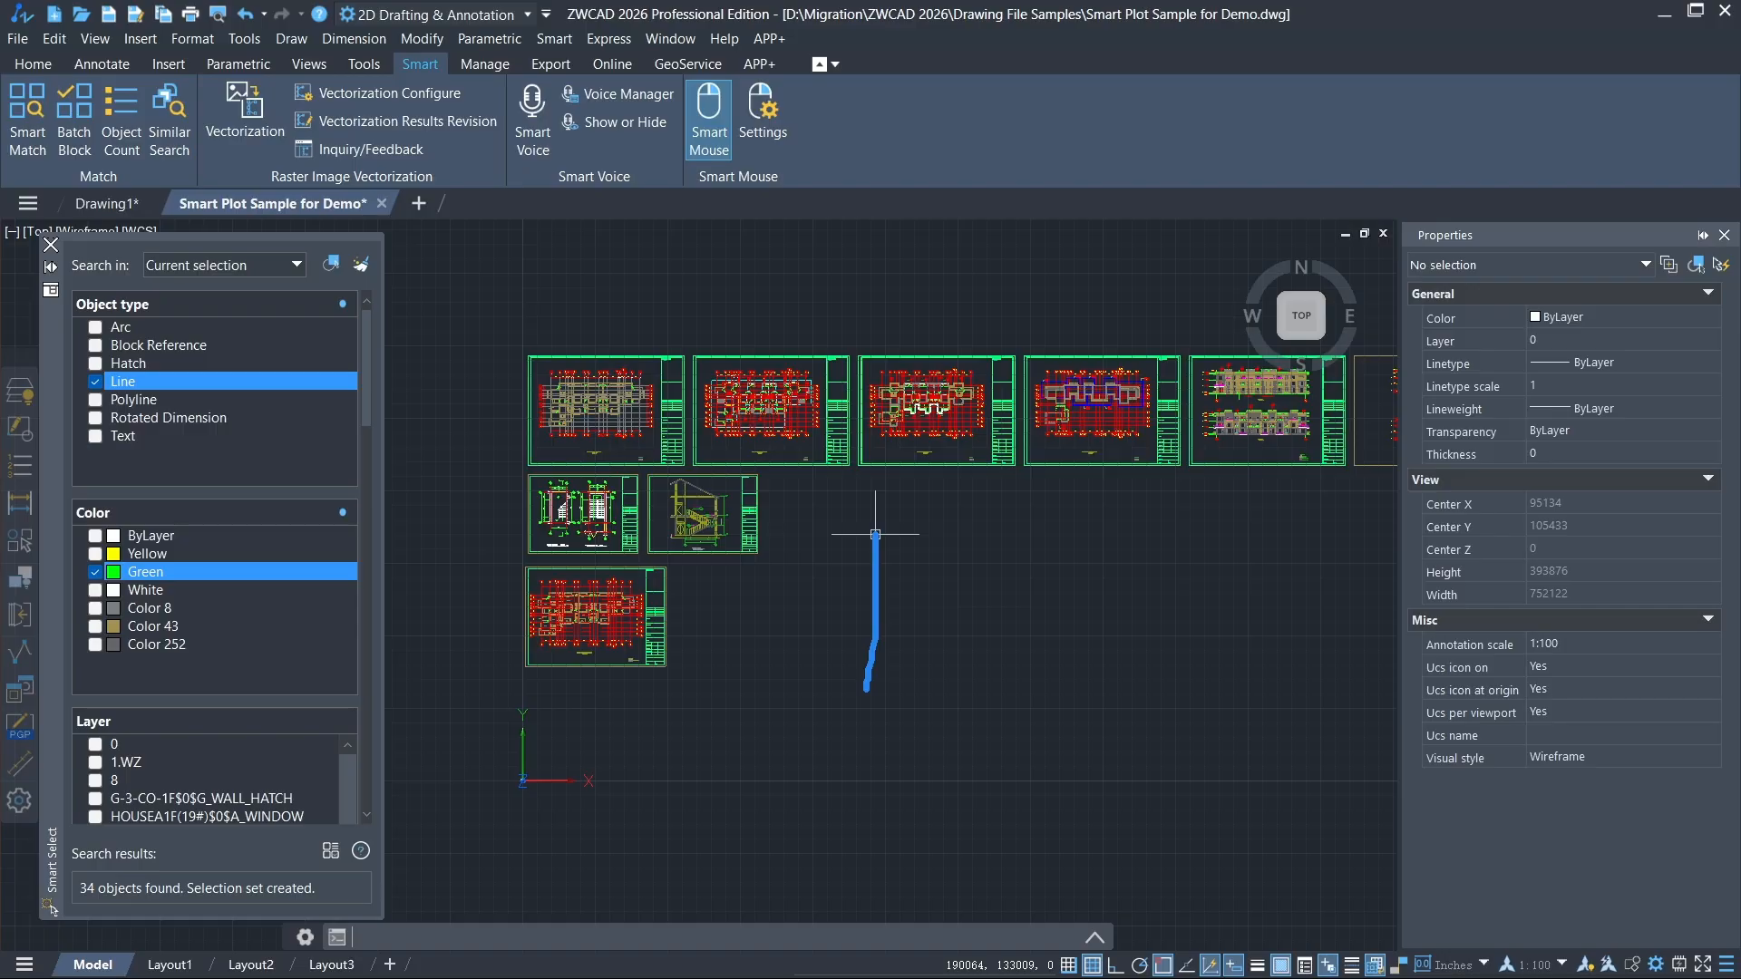
pyautogui.moveTo(875, 535); pyautogui.dragTo(867, 689, button='right')
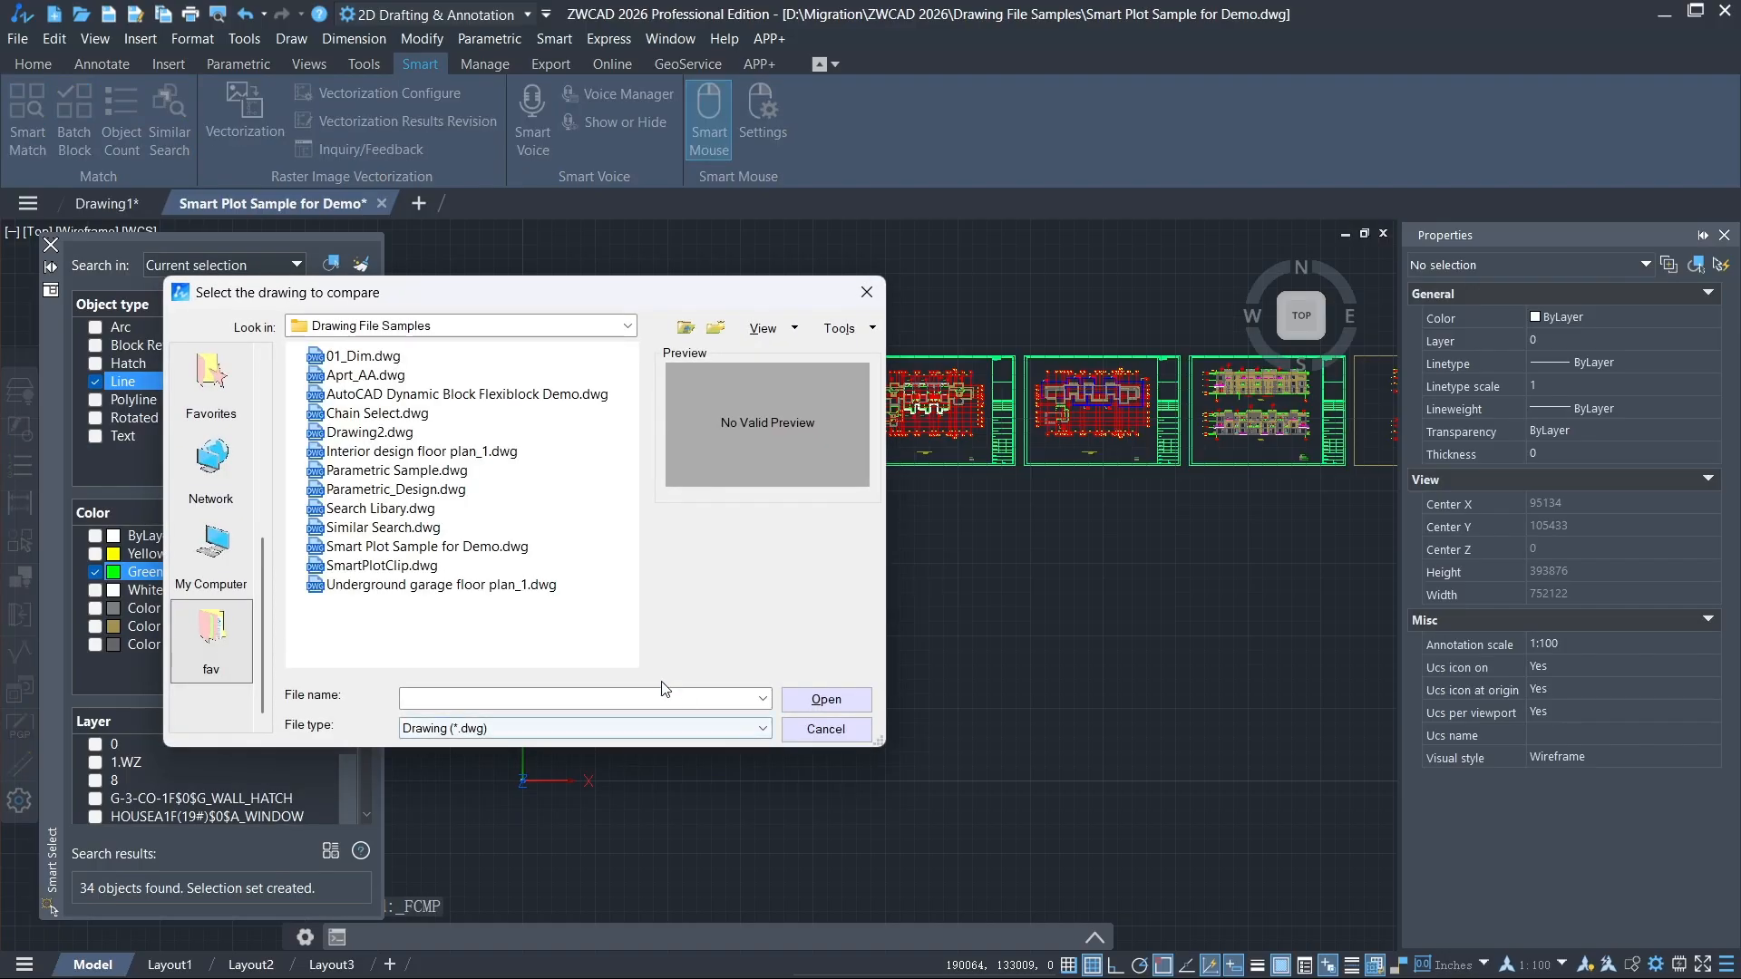
pyautogui.click(513, 548)
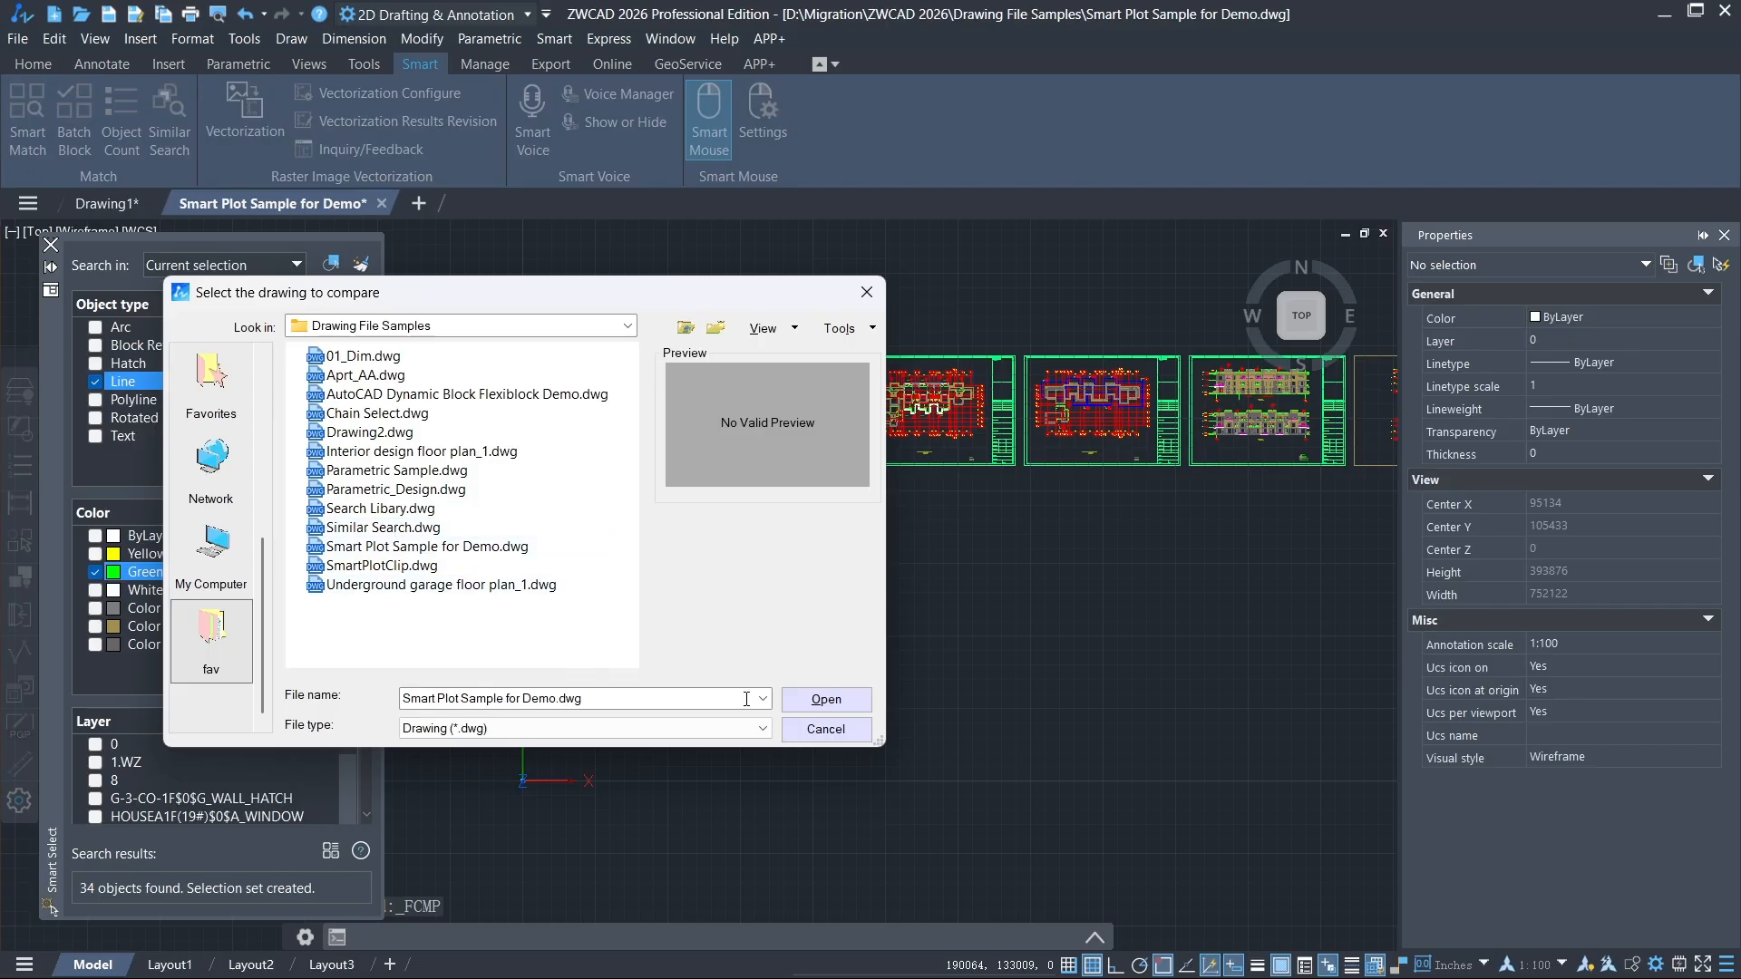
pyautogui.click(826, 699)
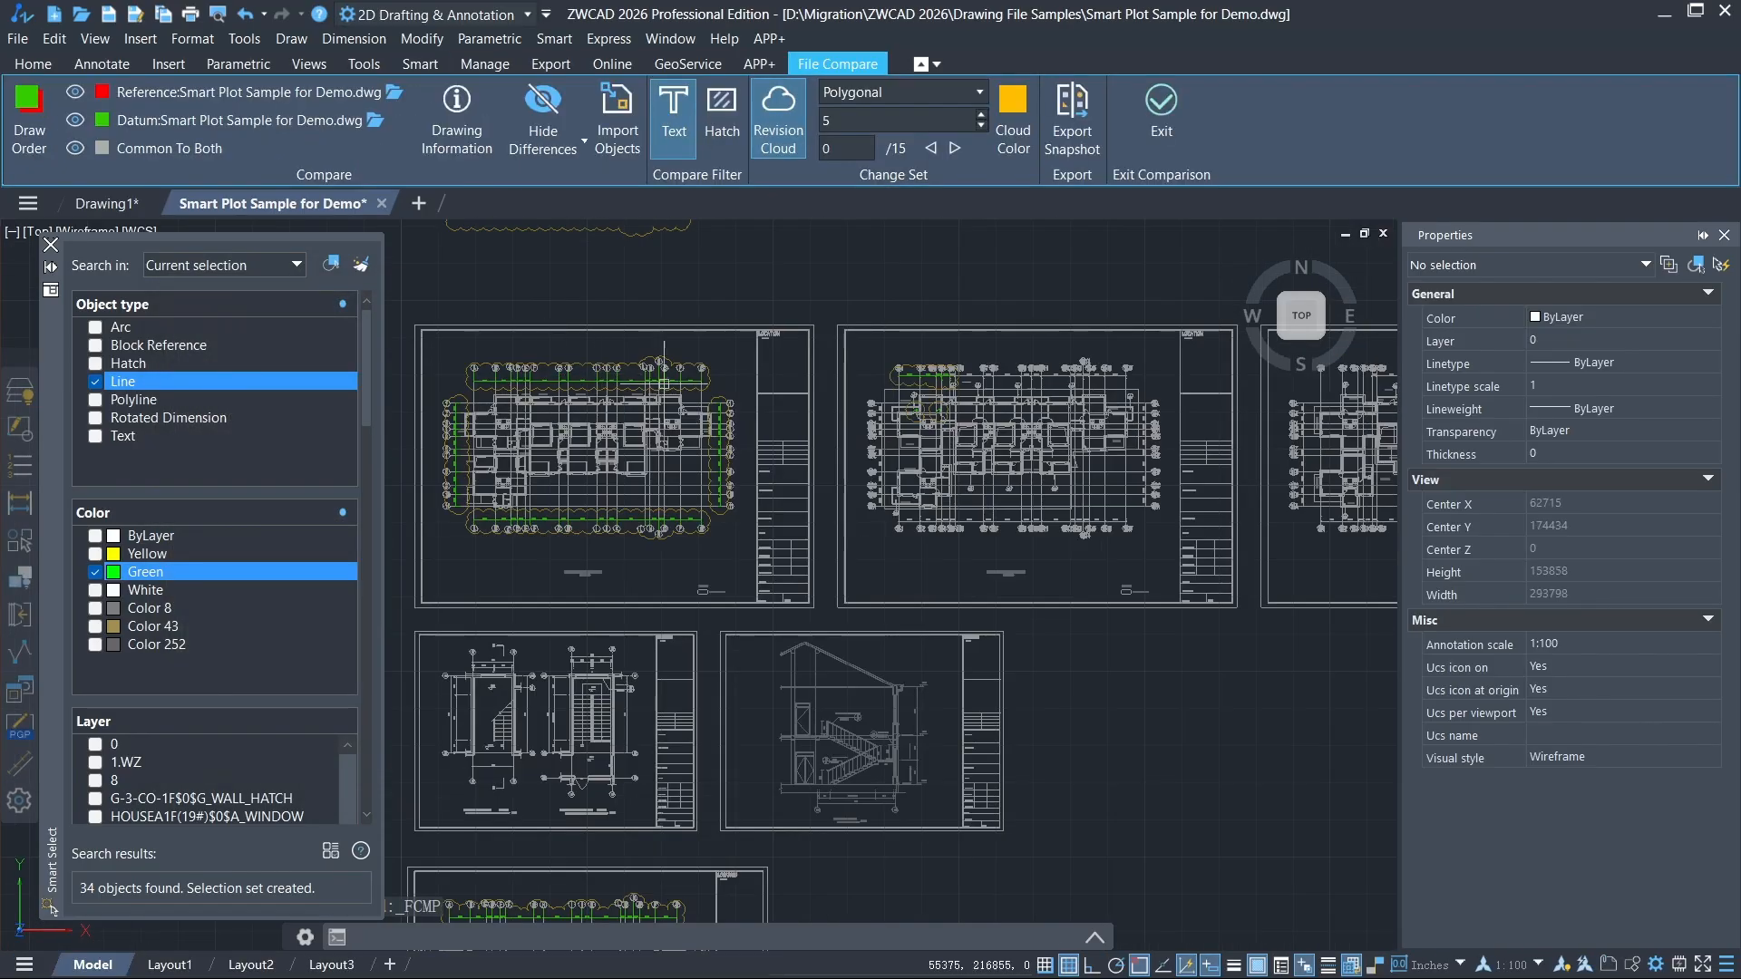
pyautogui.scroll(4, 861, 368)
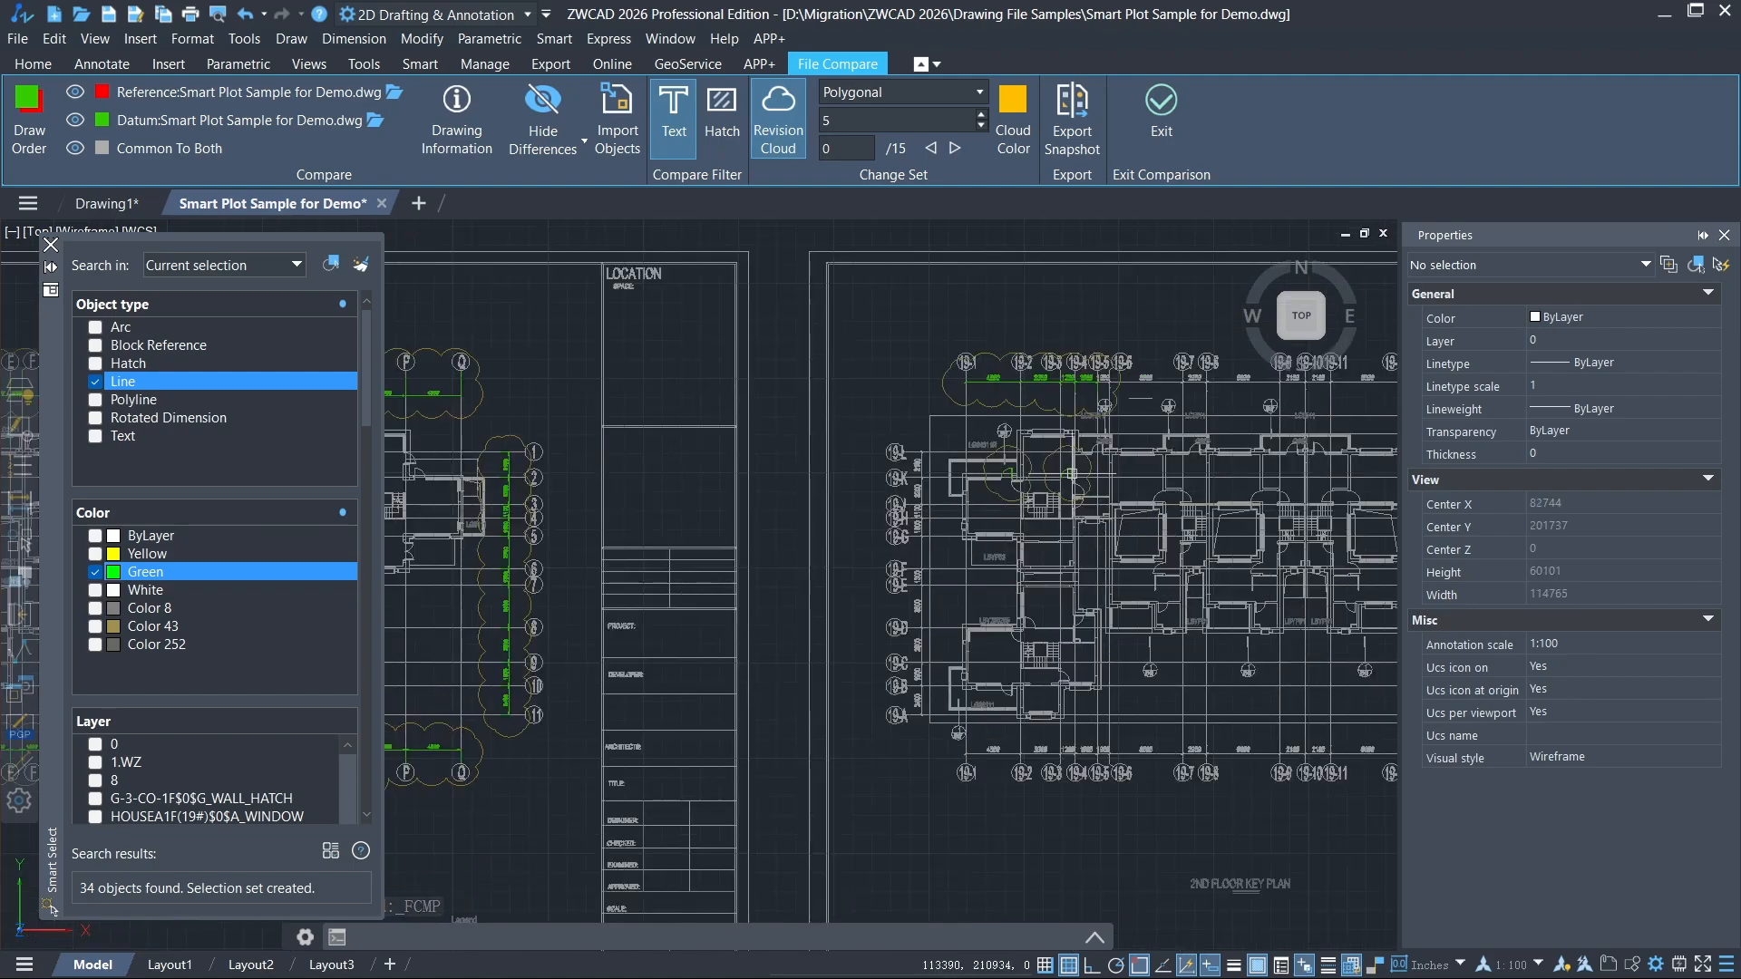
pyautogui.scroll(2, 987, 538)
pyautogui.scroll(2, 988, 538)
pyautogui.moveTo(987, 537); pyautogui.dragTo(910, 661, button='middle')
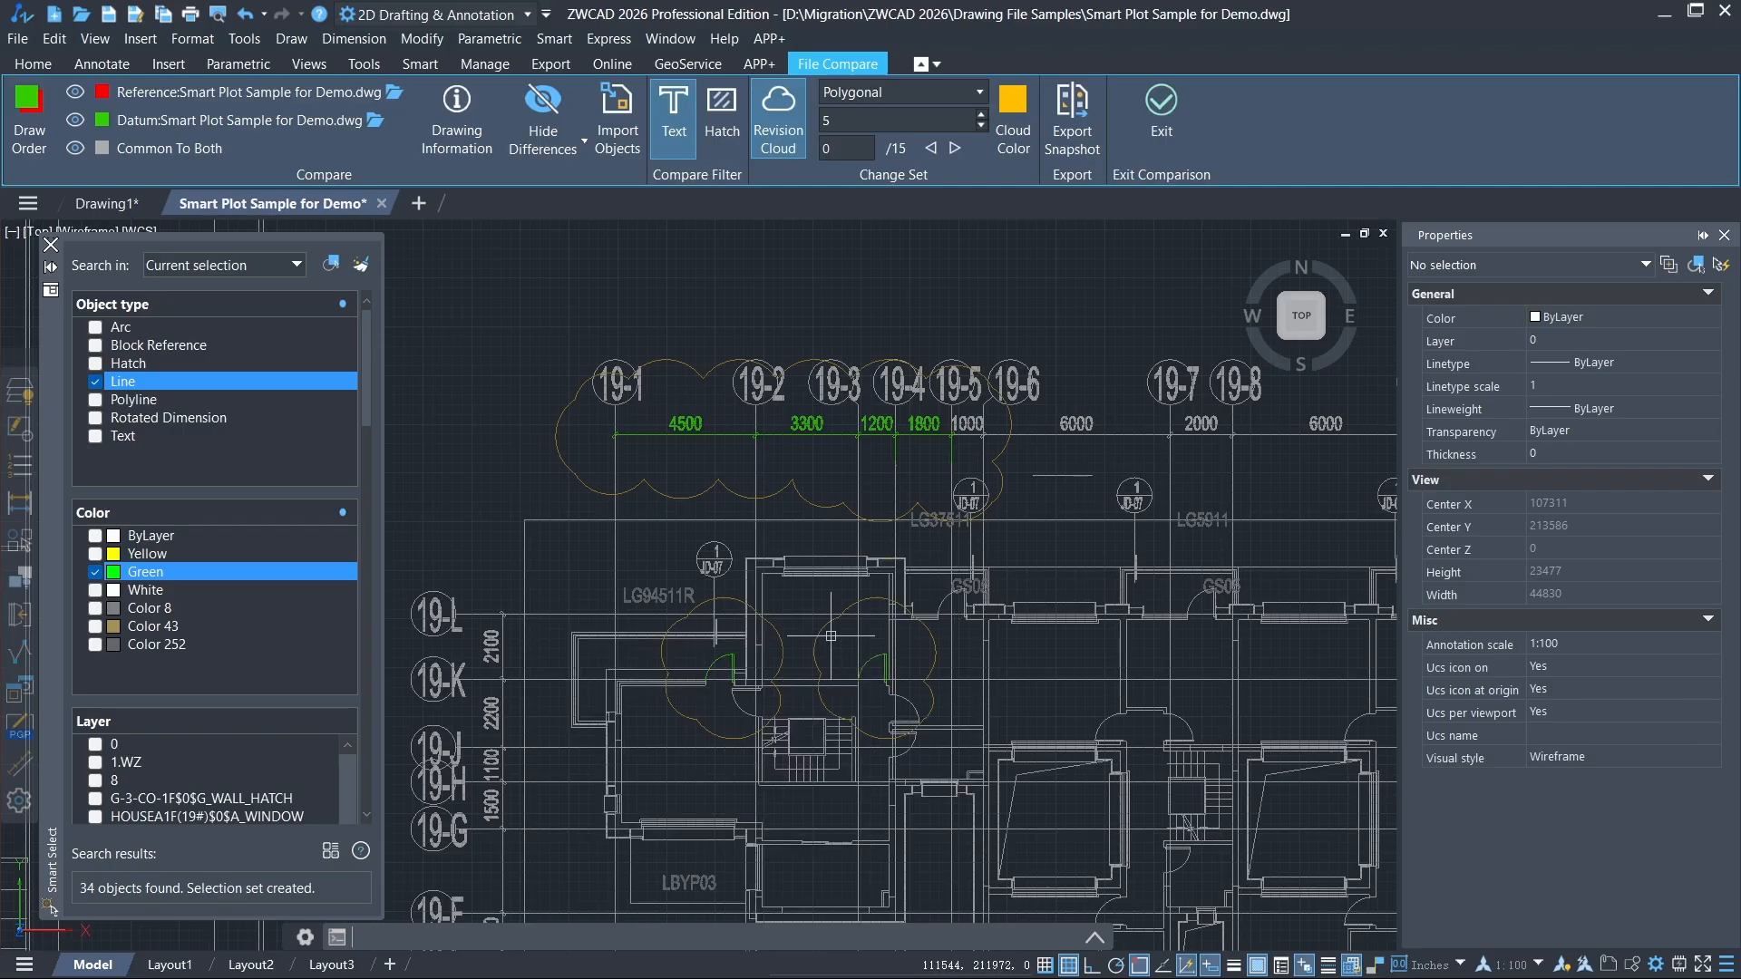
# Assign the command _Revcloud to the ↙ gesture in the Smart Mouse settings and save them.
pyautogui.write('REV')
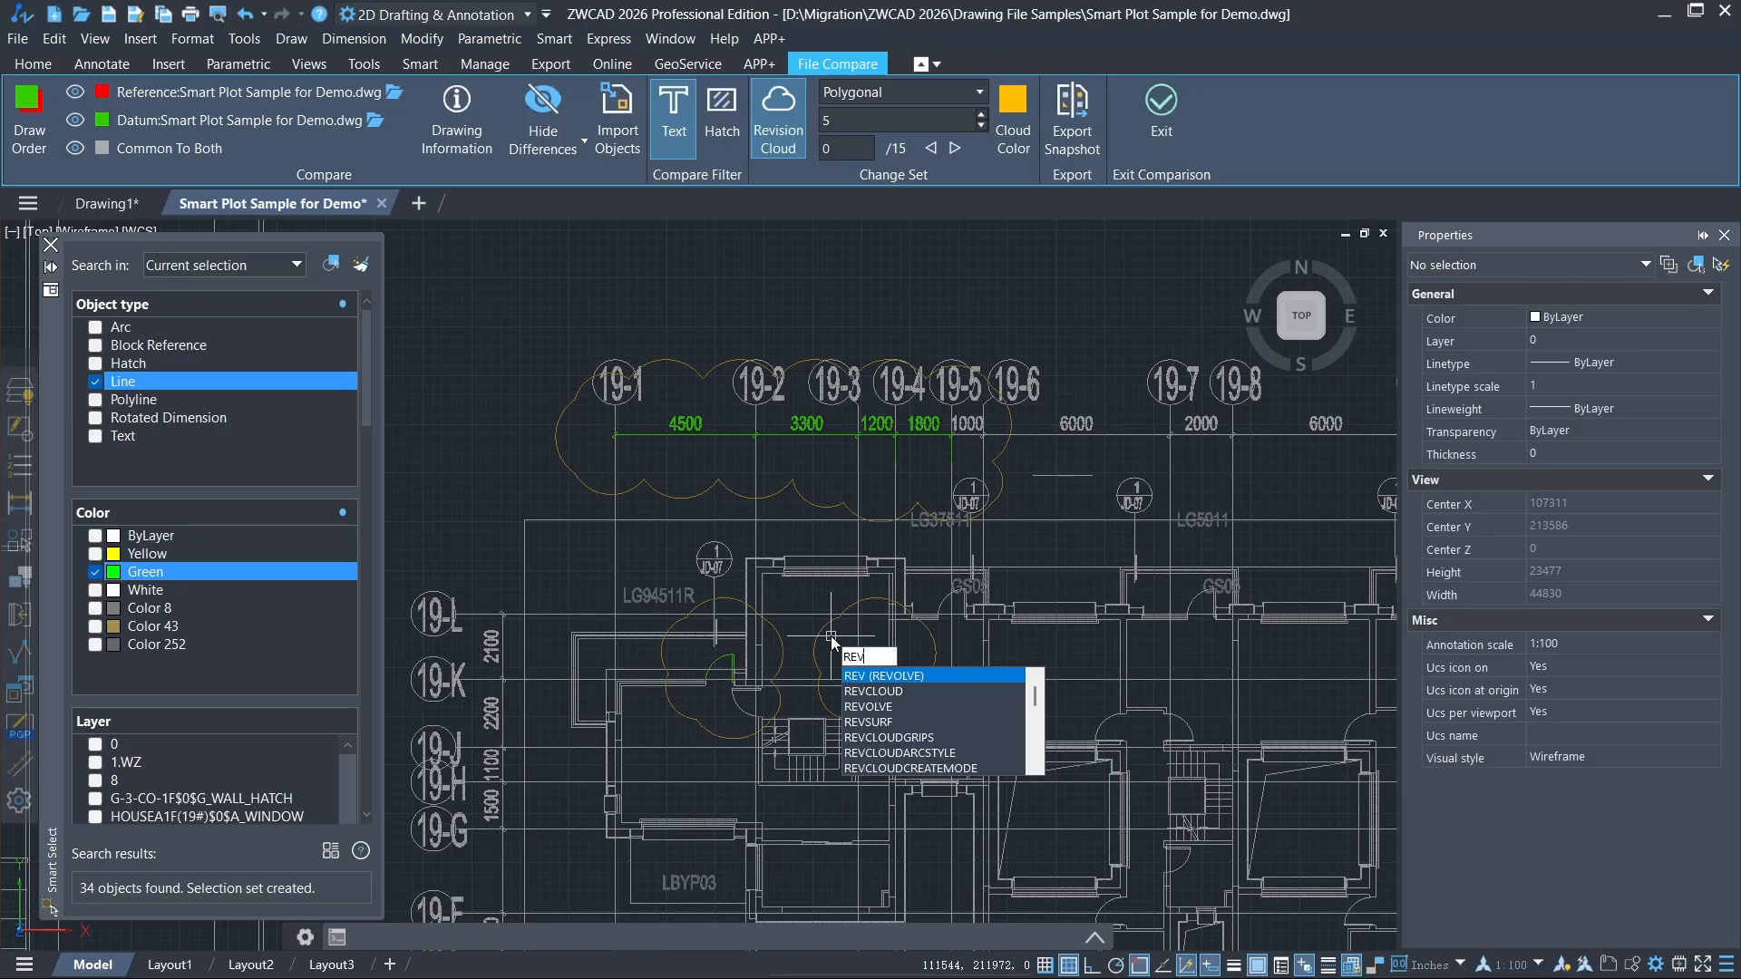
pyautogui.press('Escape')
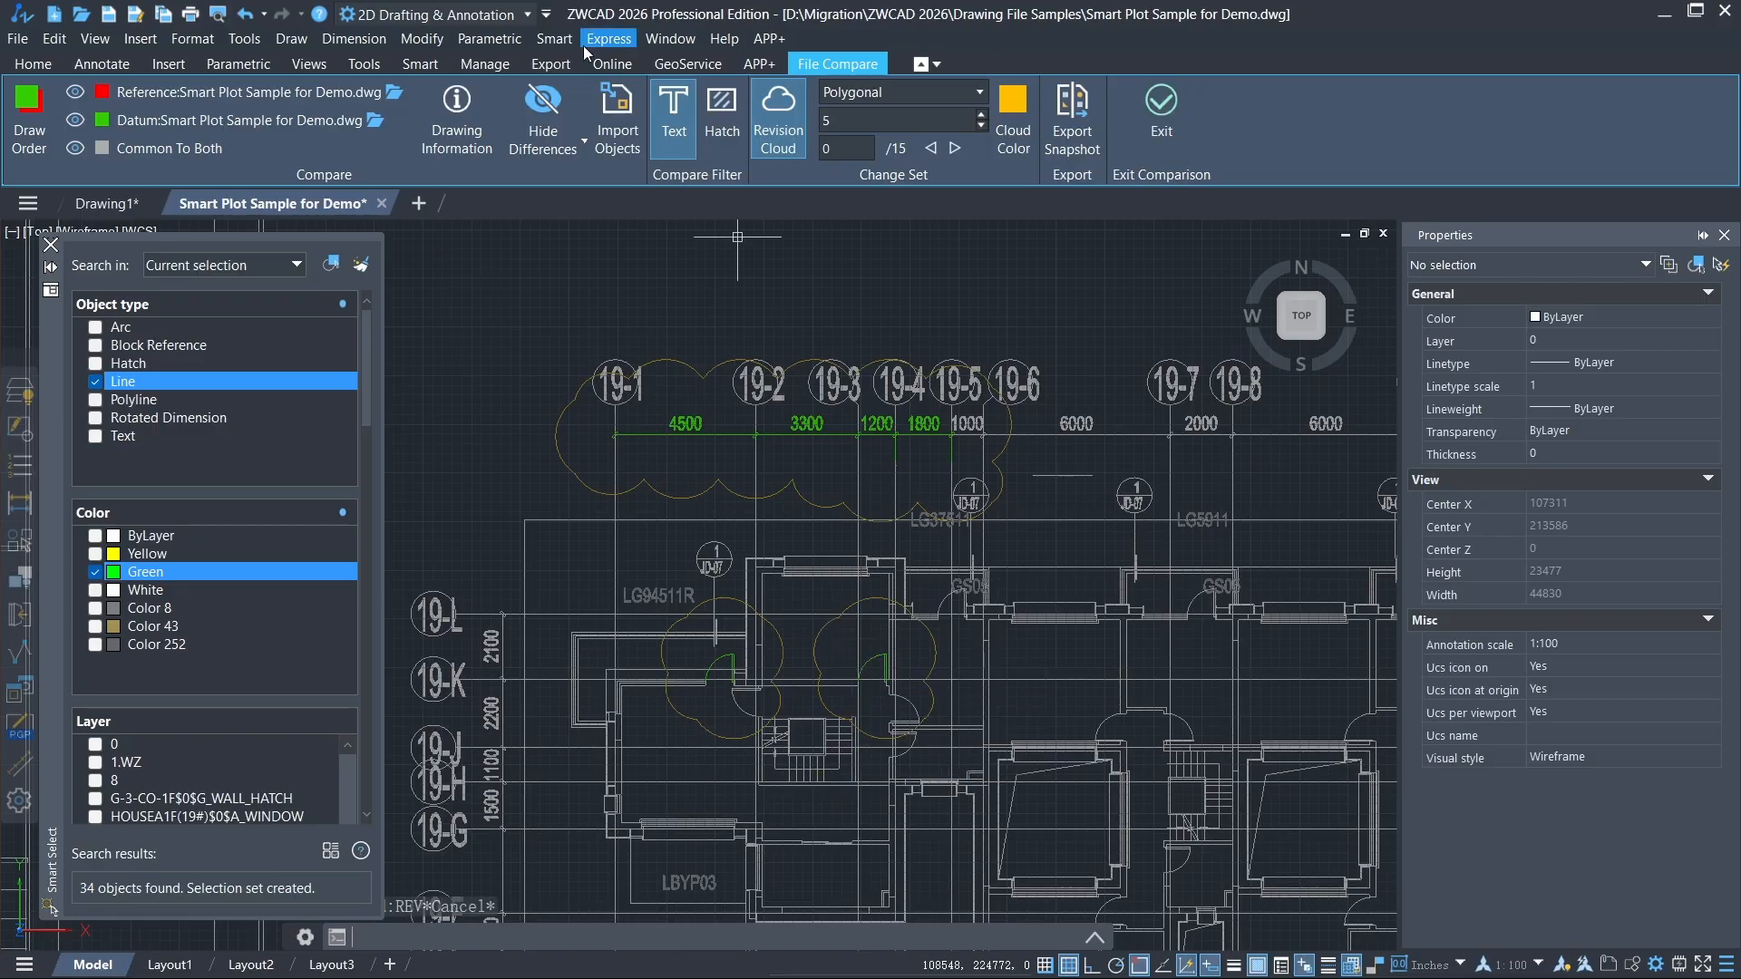
pyautogui.click(420, 63)
pyautogui.click(759, 116)
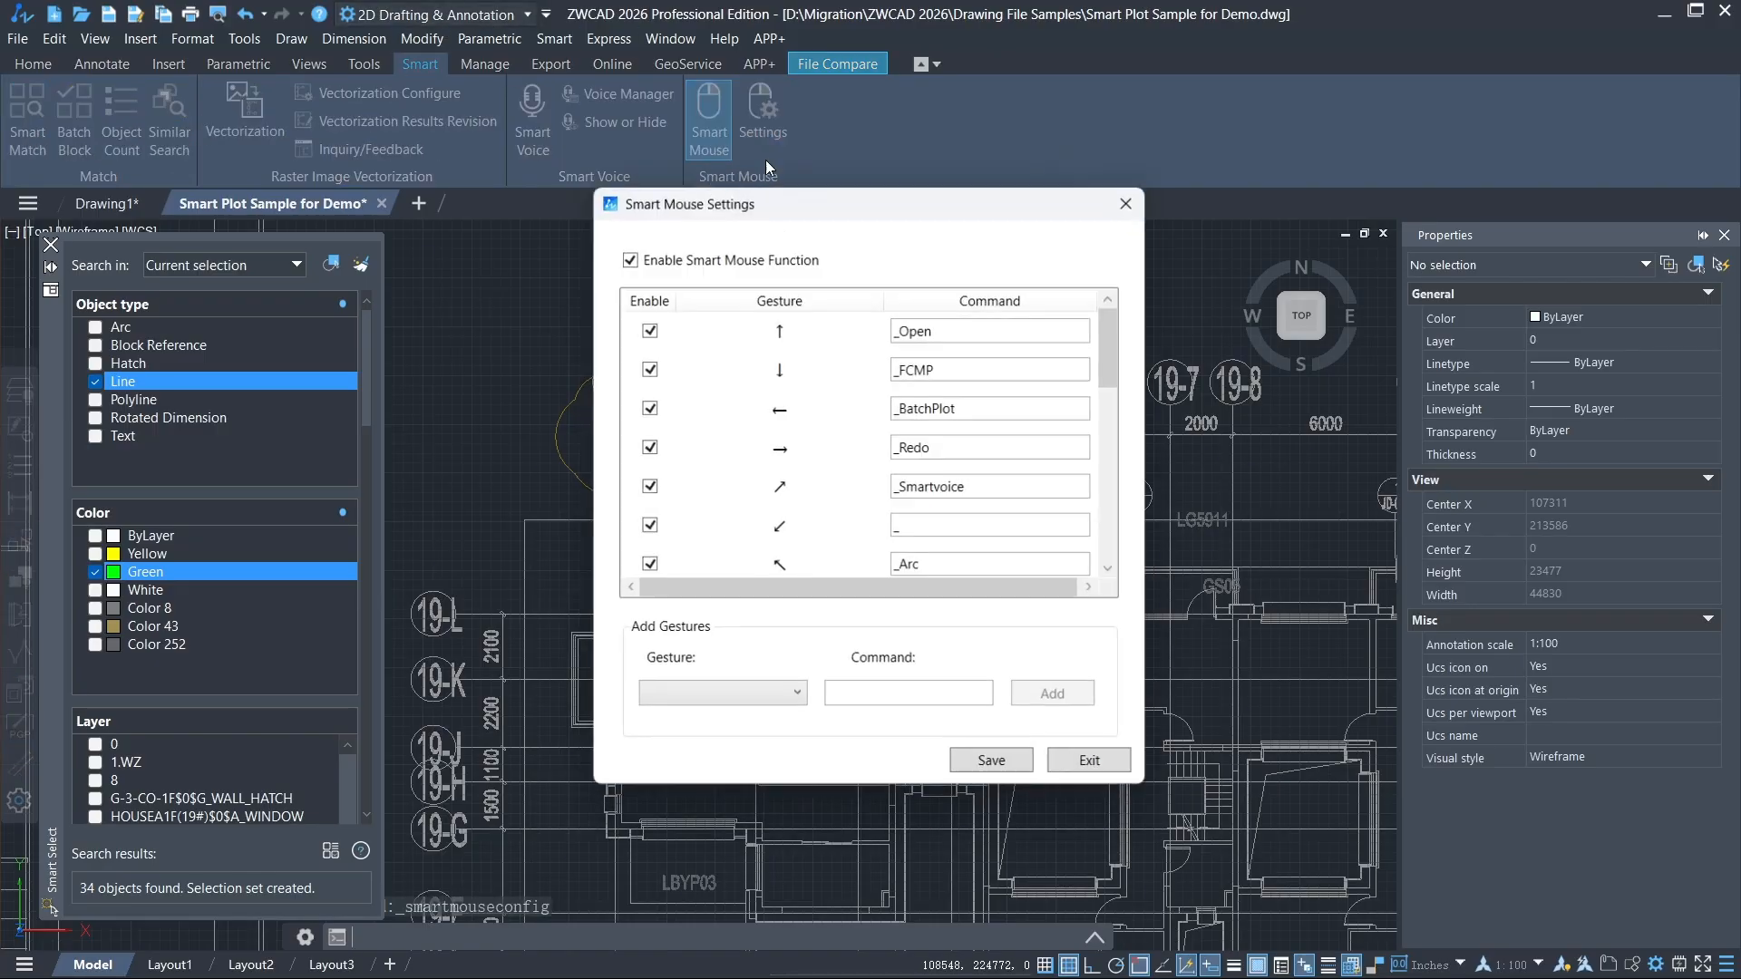
pyautogui.click(986, 520)
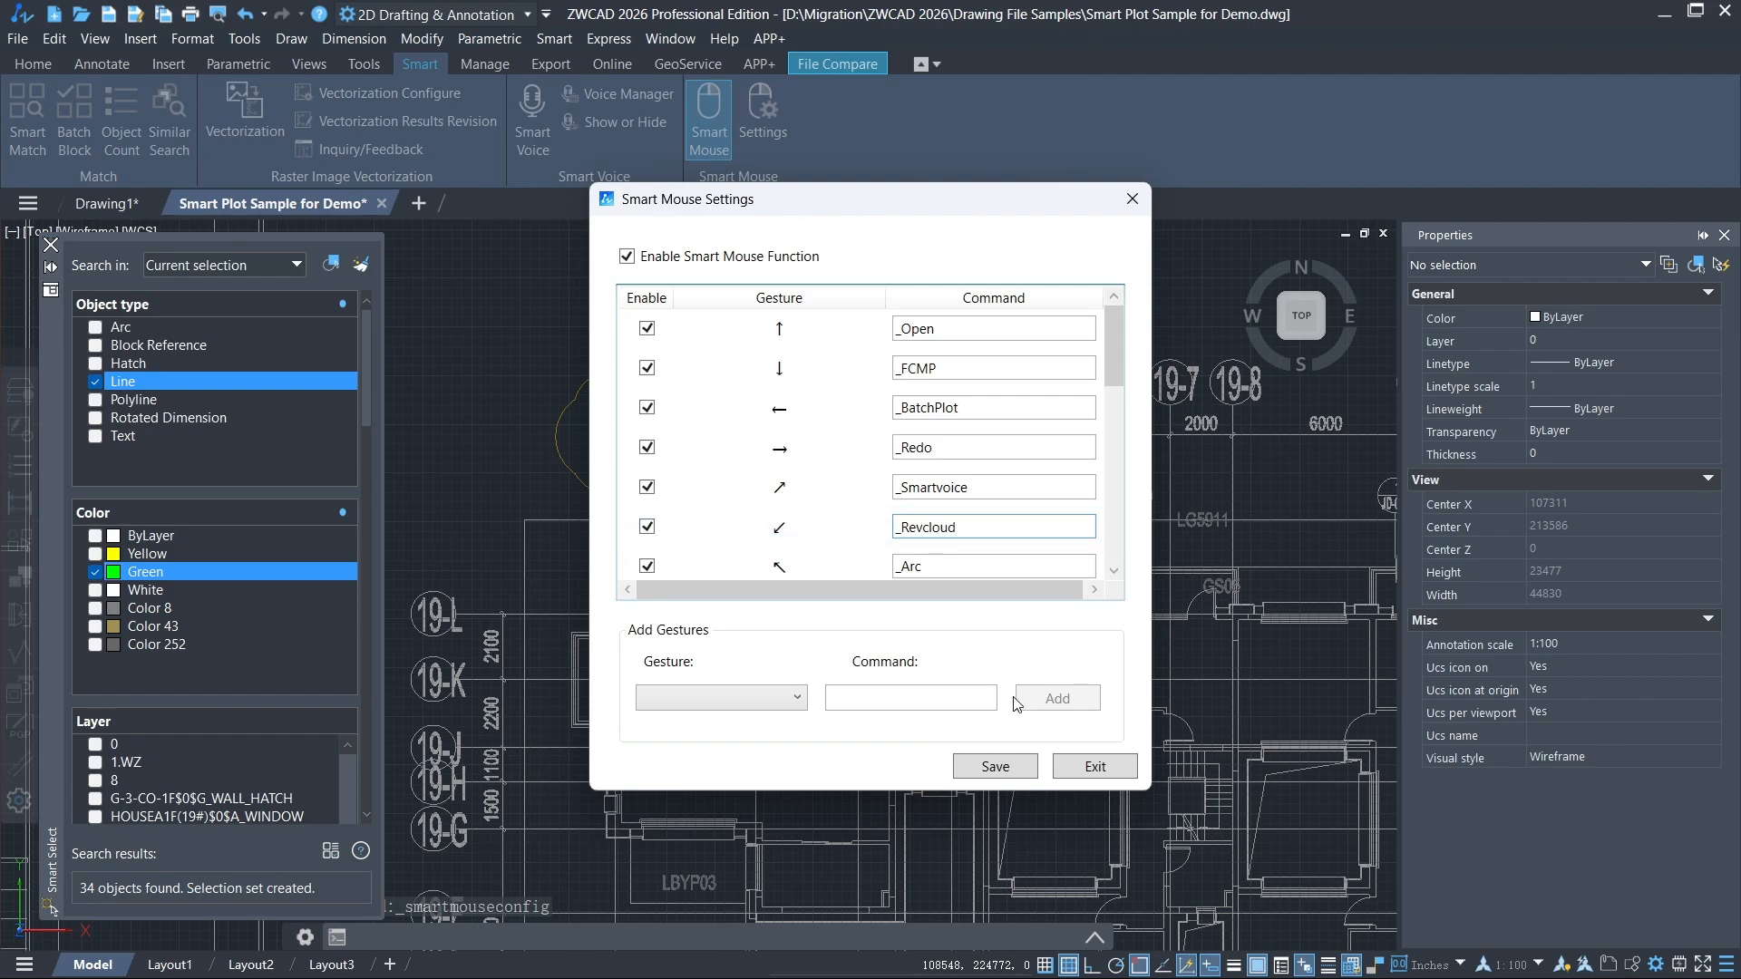
pyautogui.click(1006, 768)
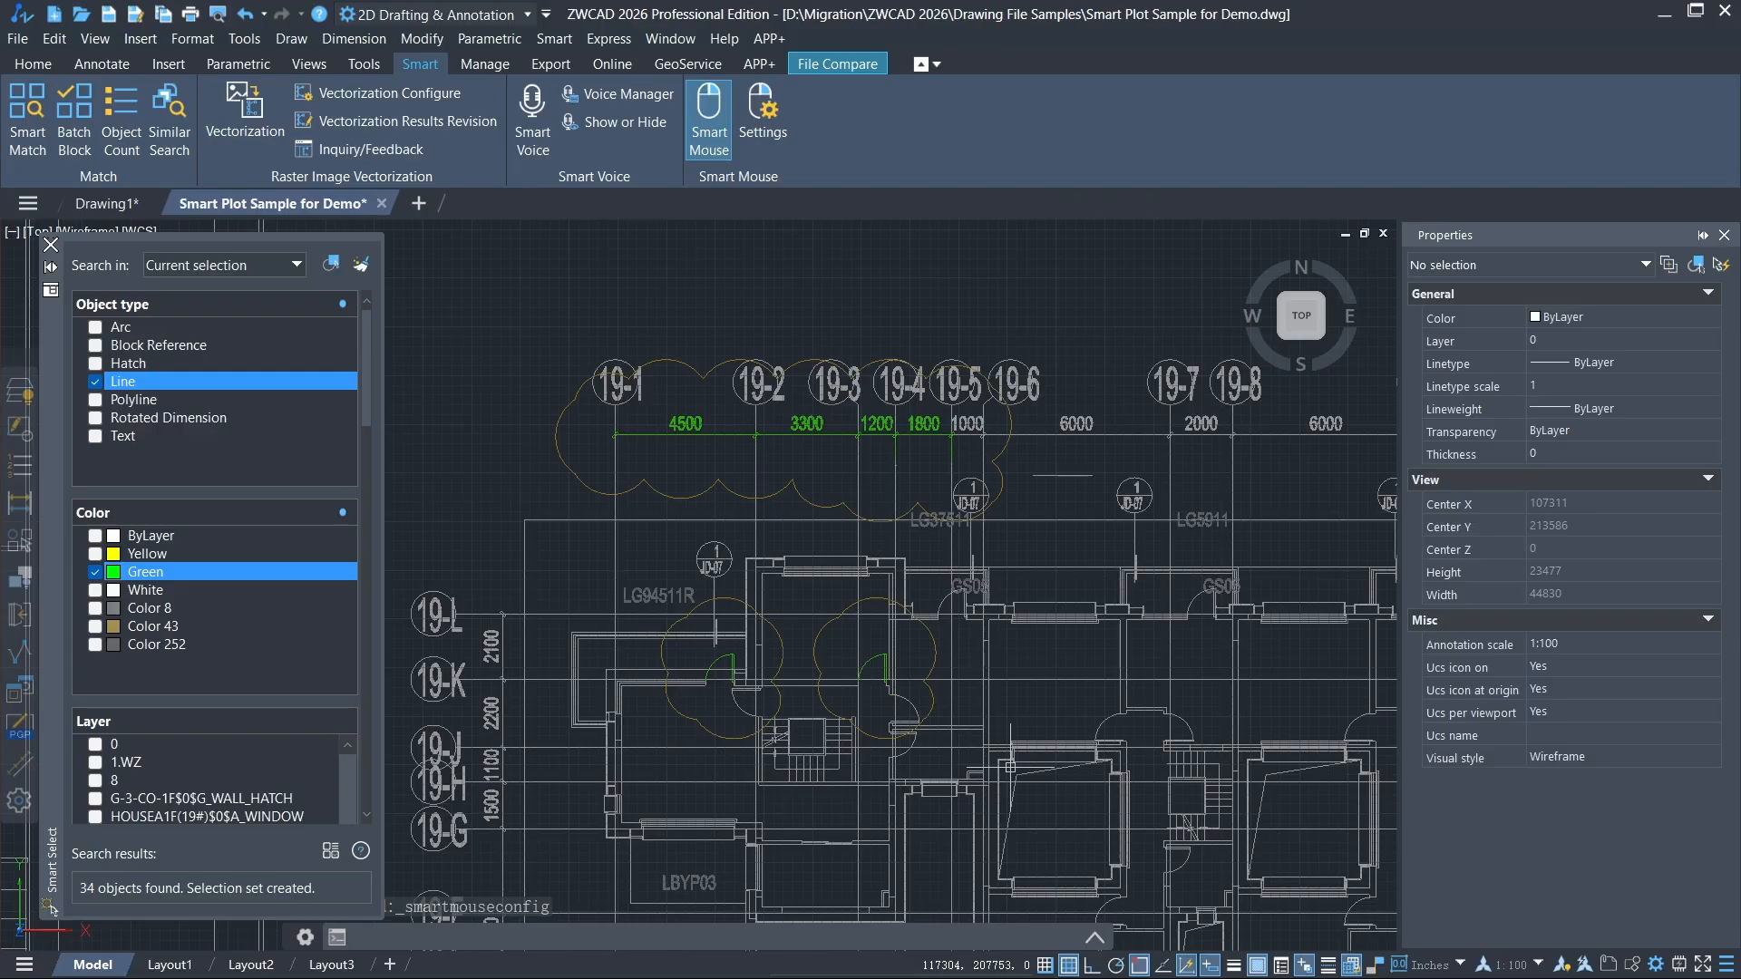
# Start Revcloud with the ↙ gesture, set the arc length to 200, and draw a rectangular cloud around the dimensions at grids 19-1 to 19-6.
pyautogui.moveTo(1053, 289); pyautogui.dragTo(948, 272, button='right')
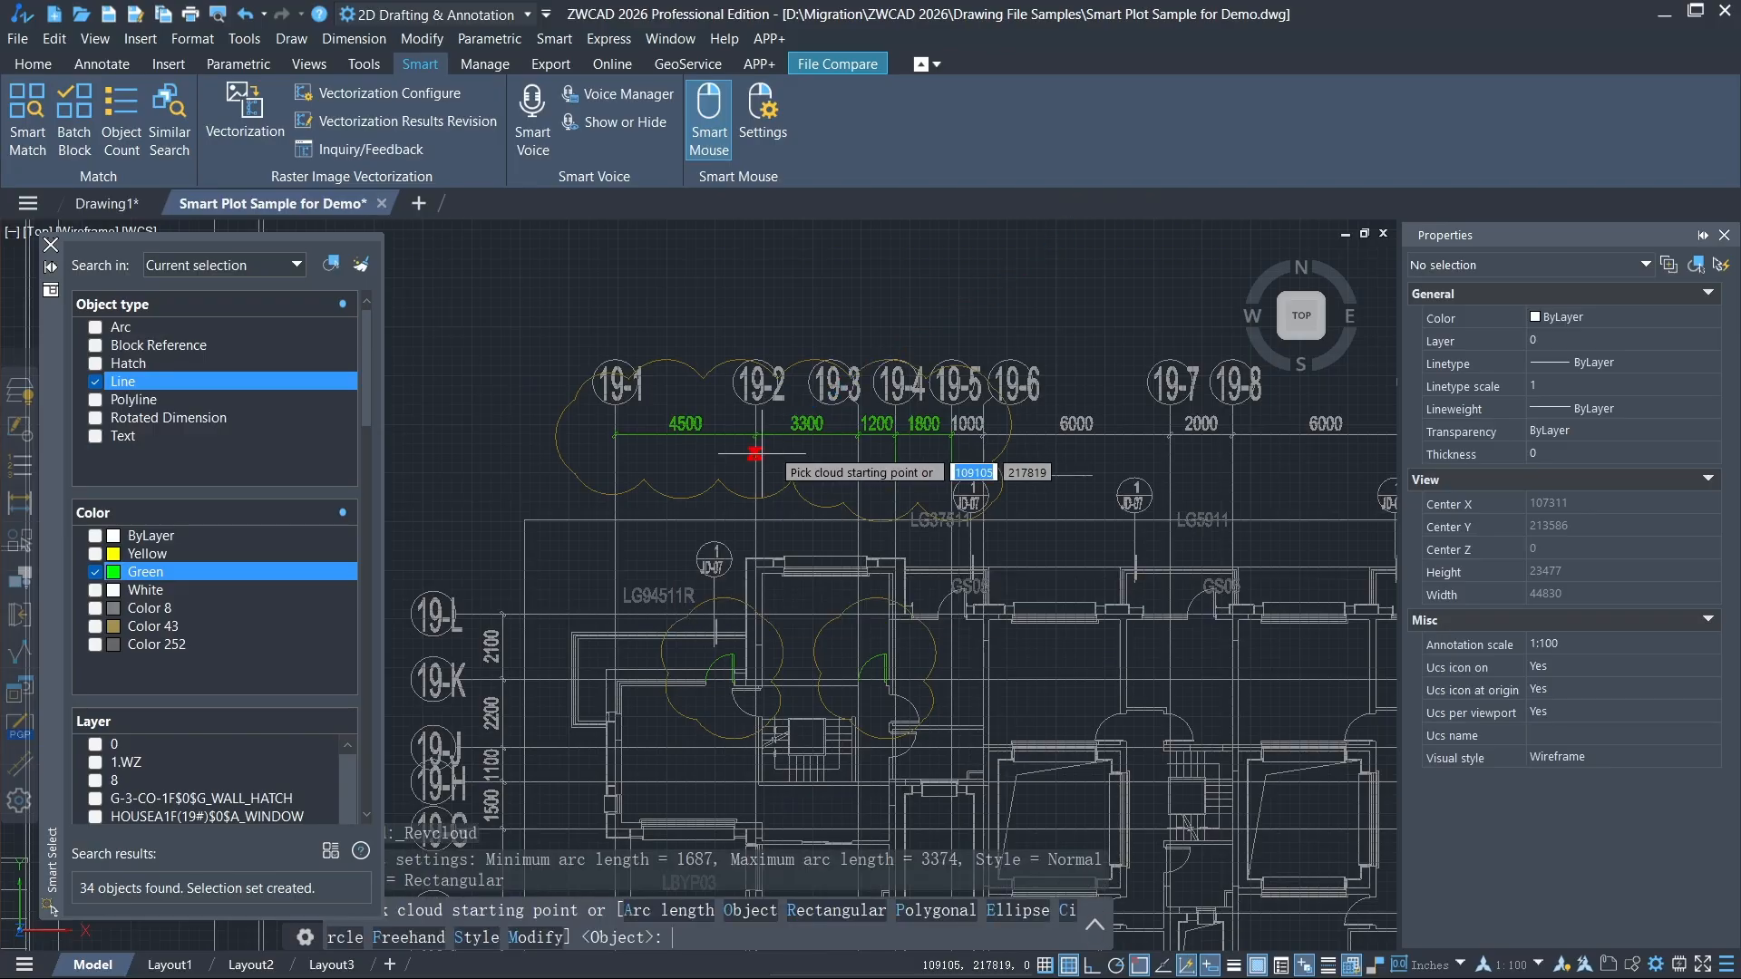
pyautogui.write('A')
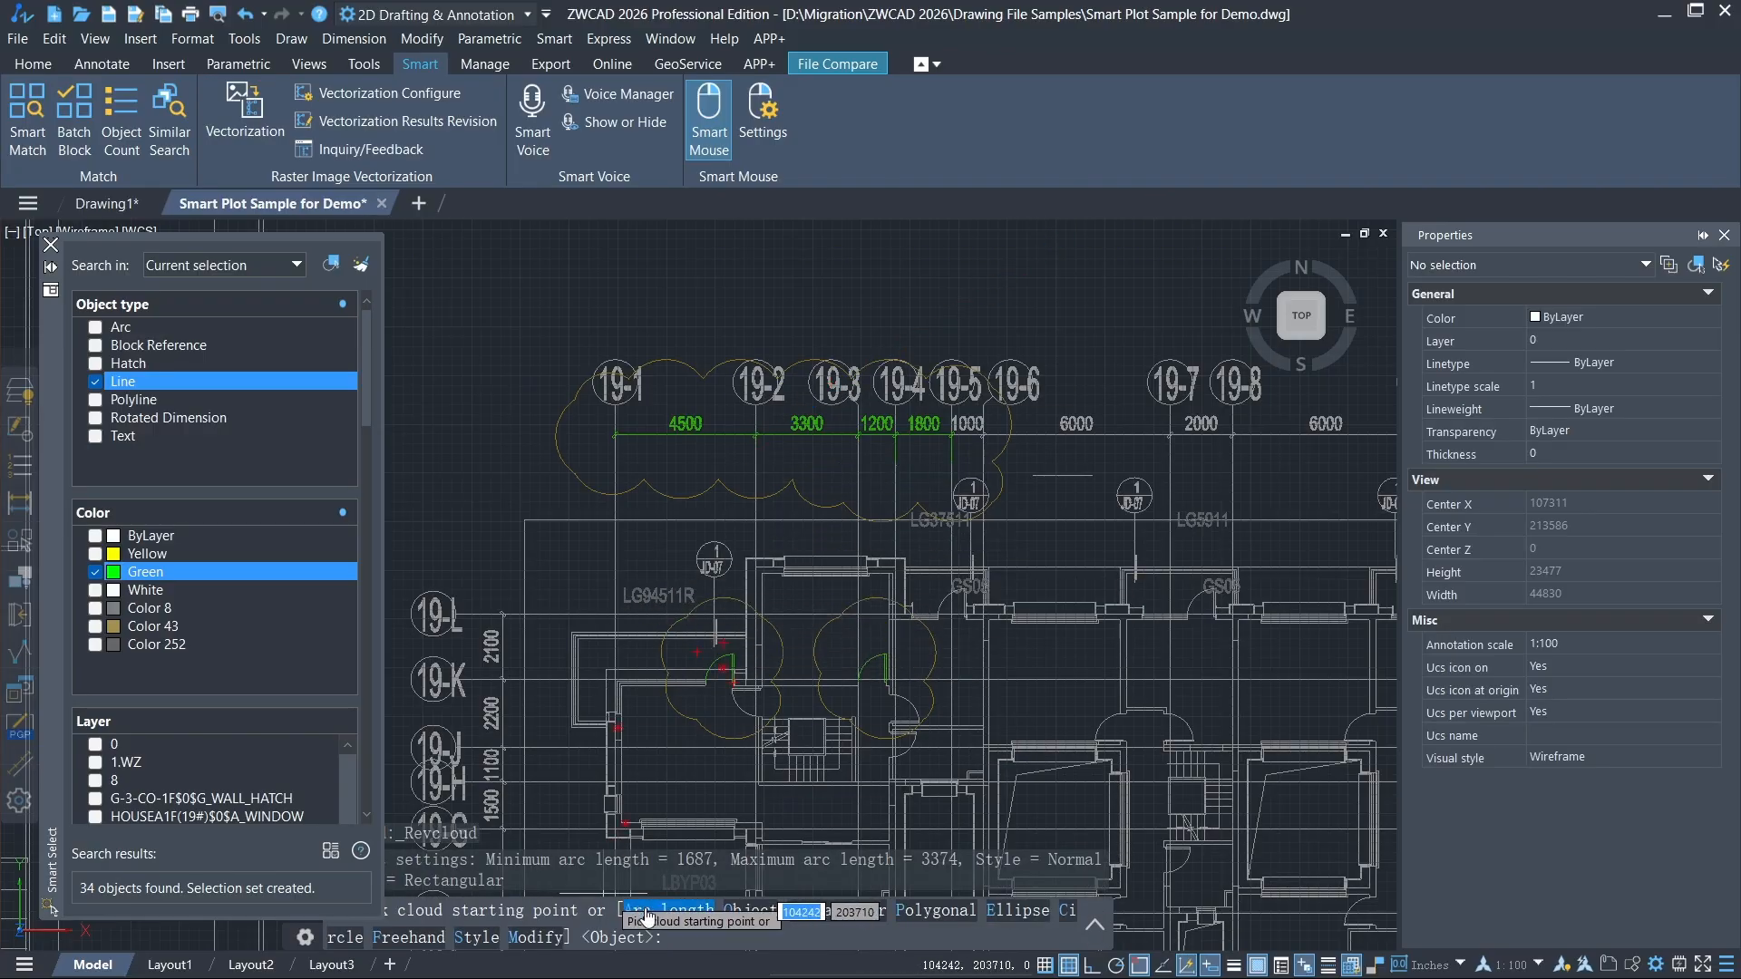
pyautogui.press('Return')
pyautogui.write('2')
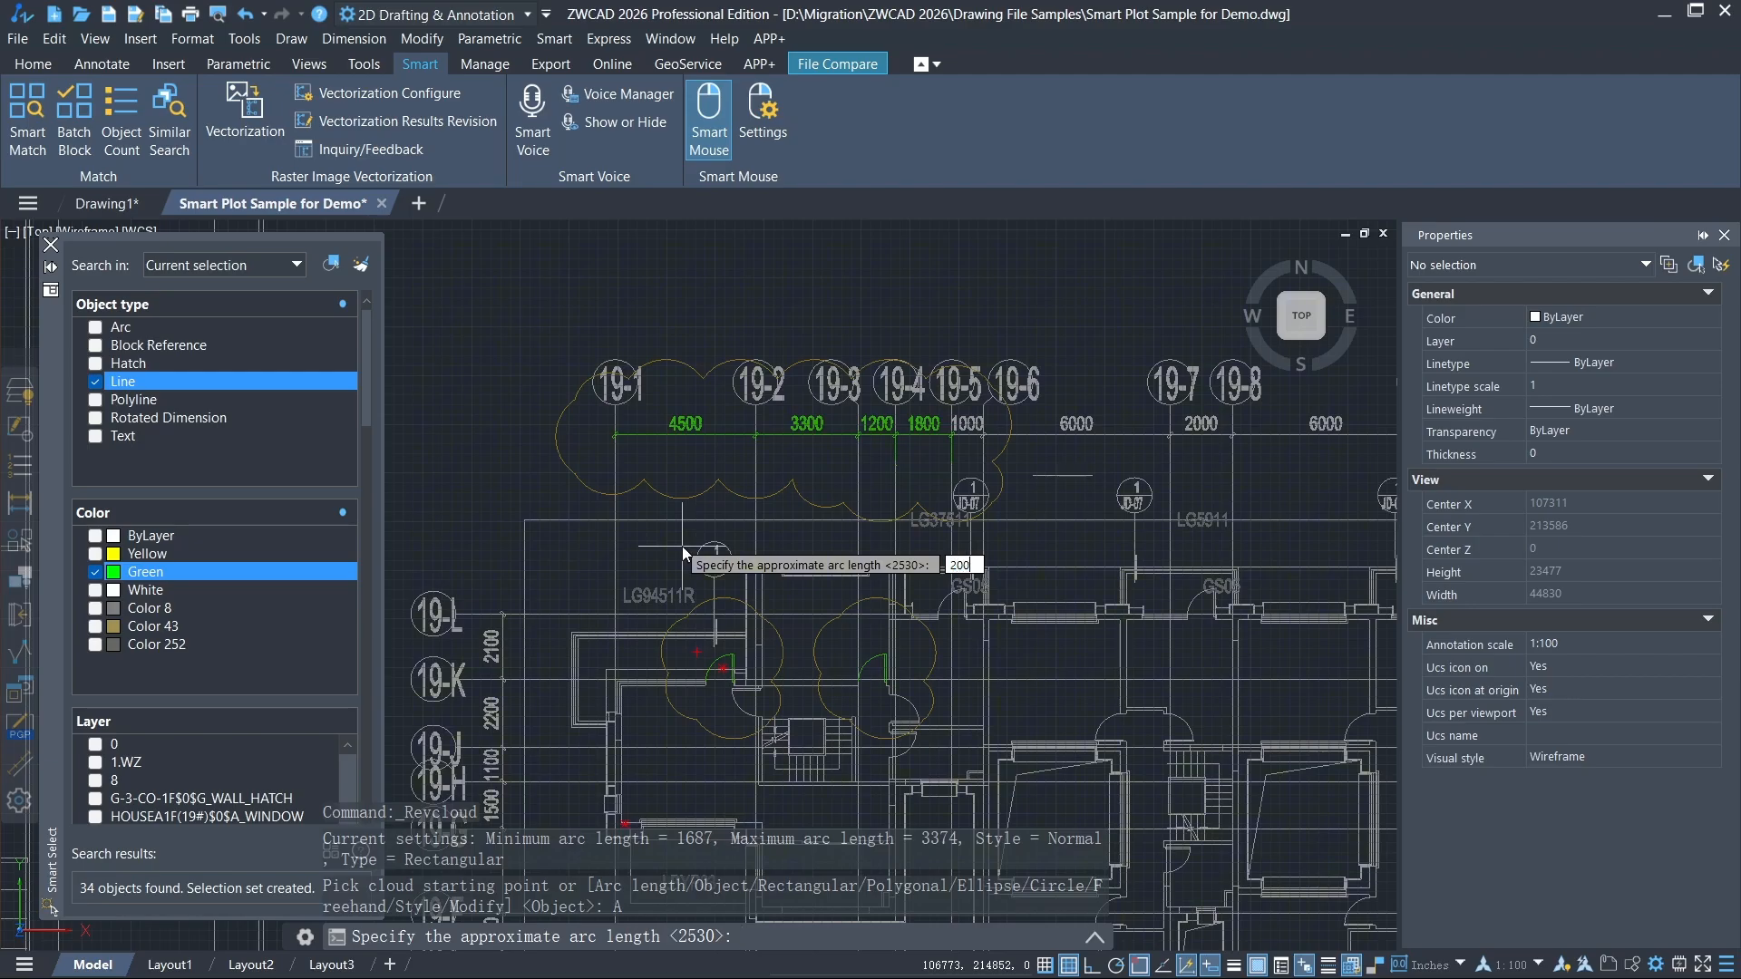
pyautogui.write('00')
pyautogui.press('Return')
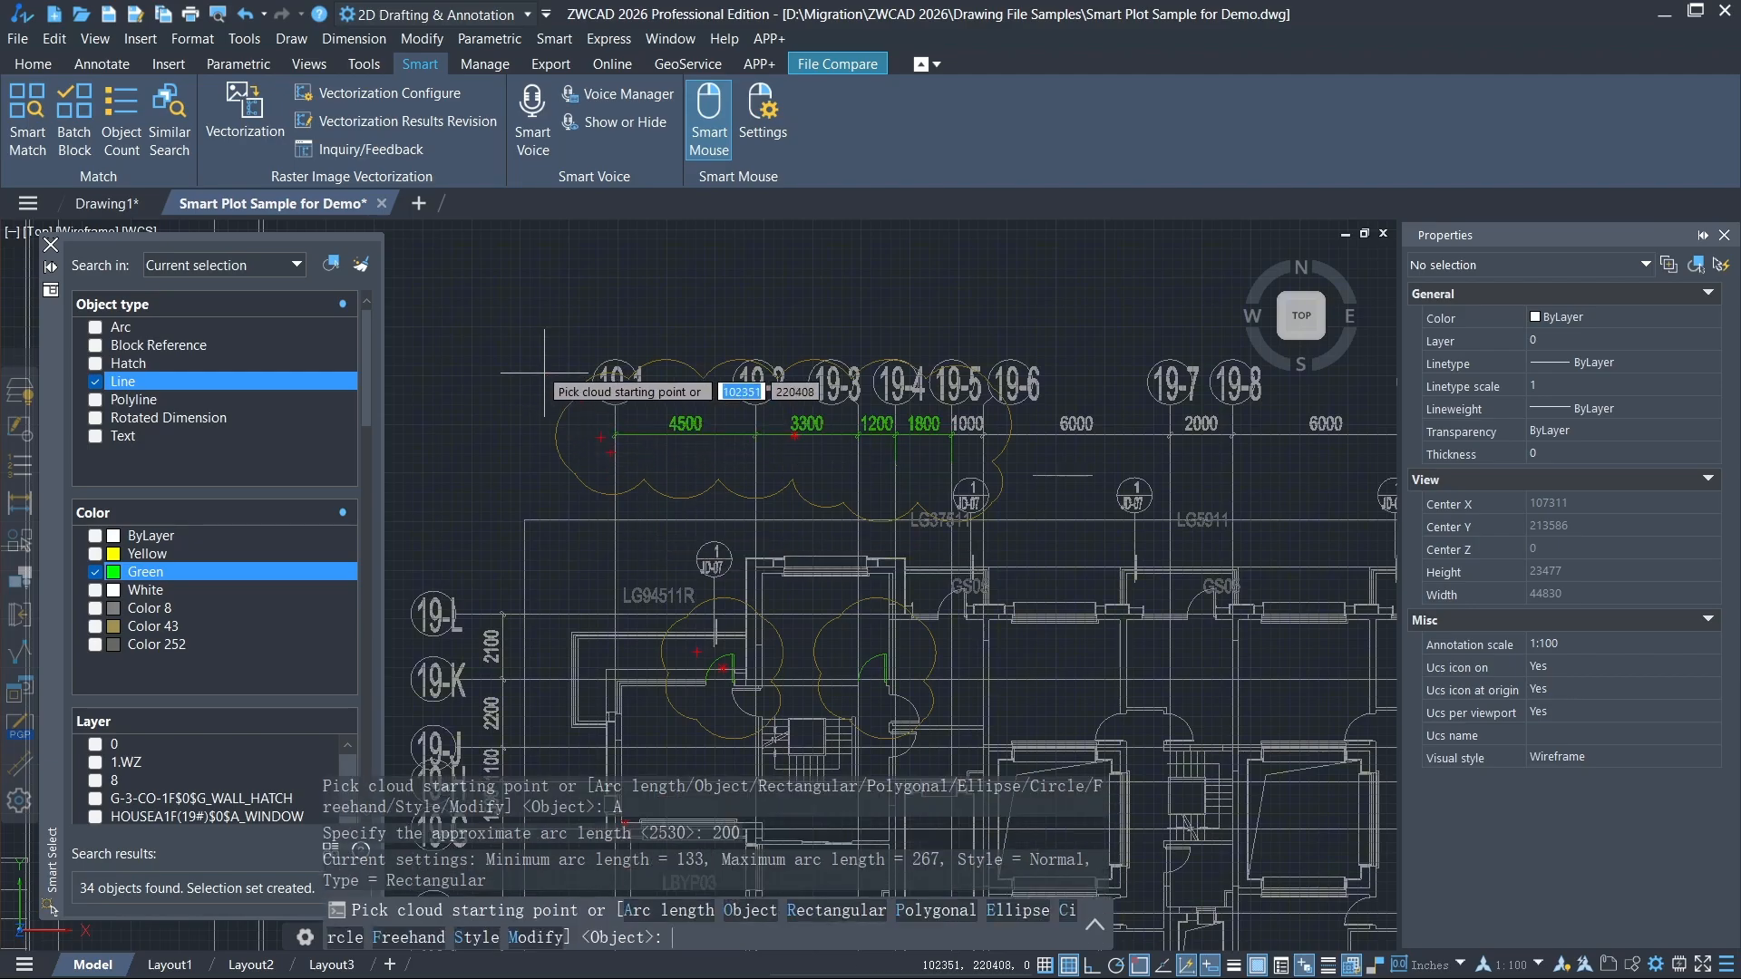
pyautogui.click(544, 372)
pyautogui.click(1034, 476)
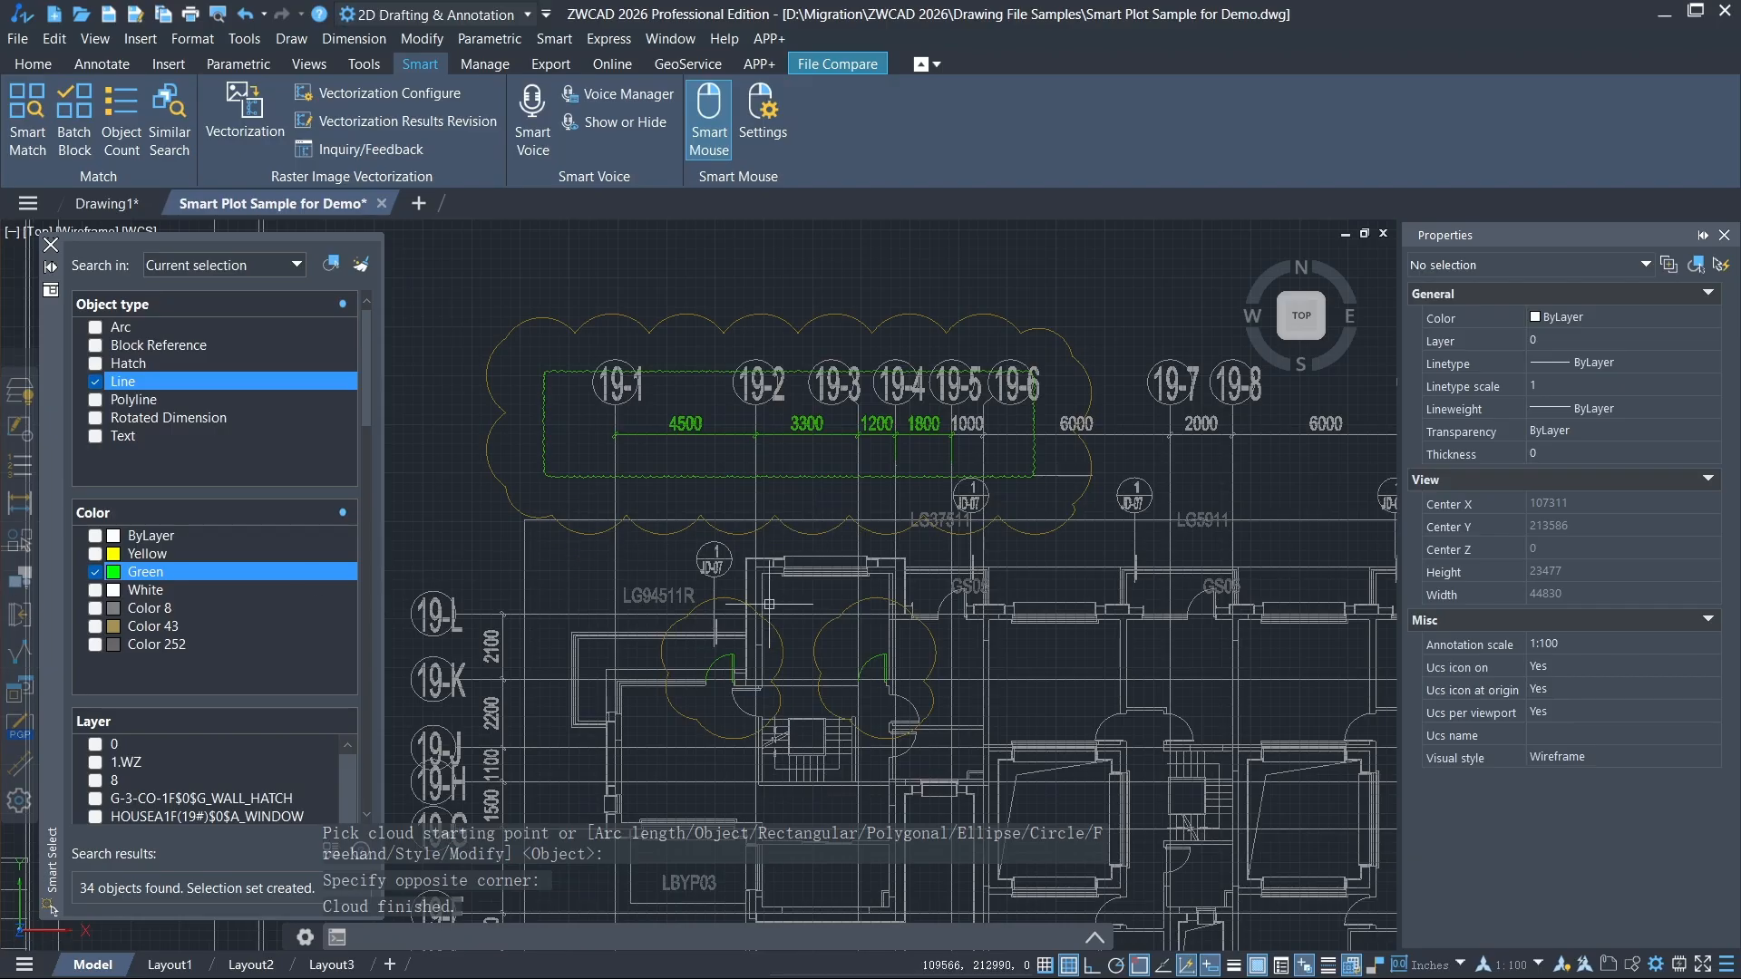
# Draw a second rectangular revision cloud around the two changed doors near grid line 19-K using the ↙ gesture.
pyautogui.moveTo(858, 344); pyautogui.dragTo(552, 567, button='right')
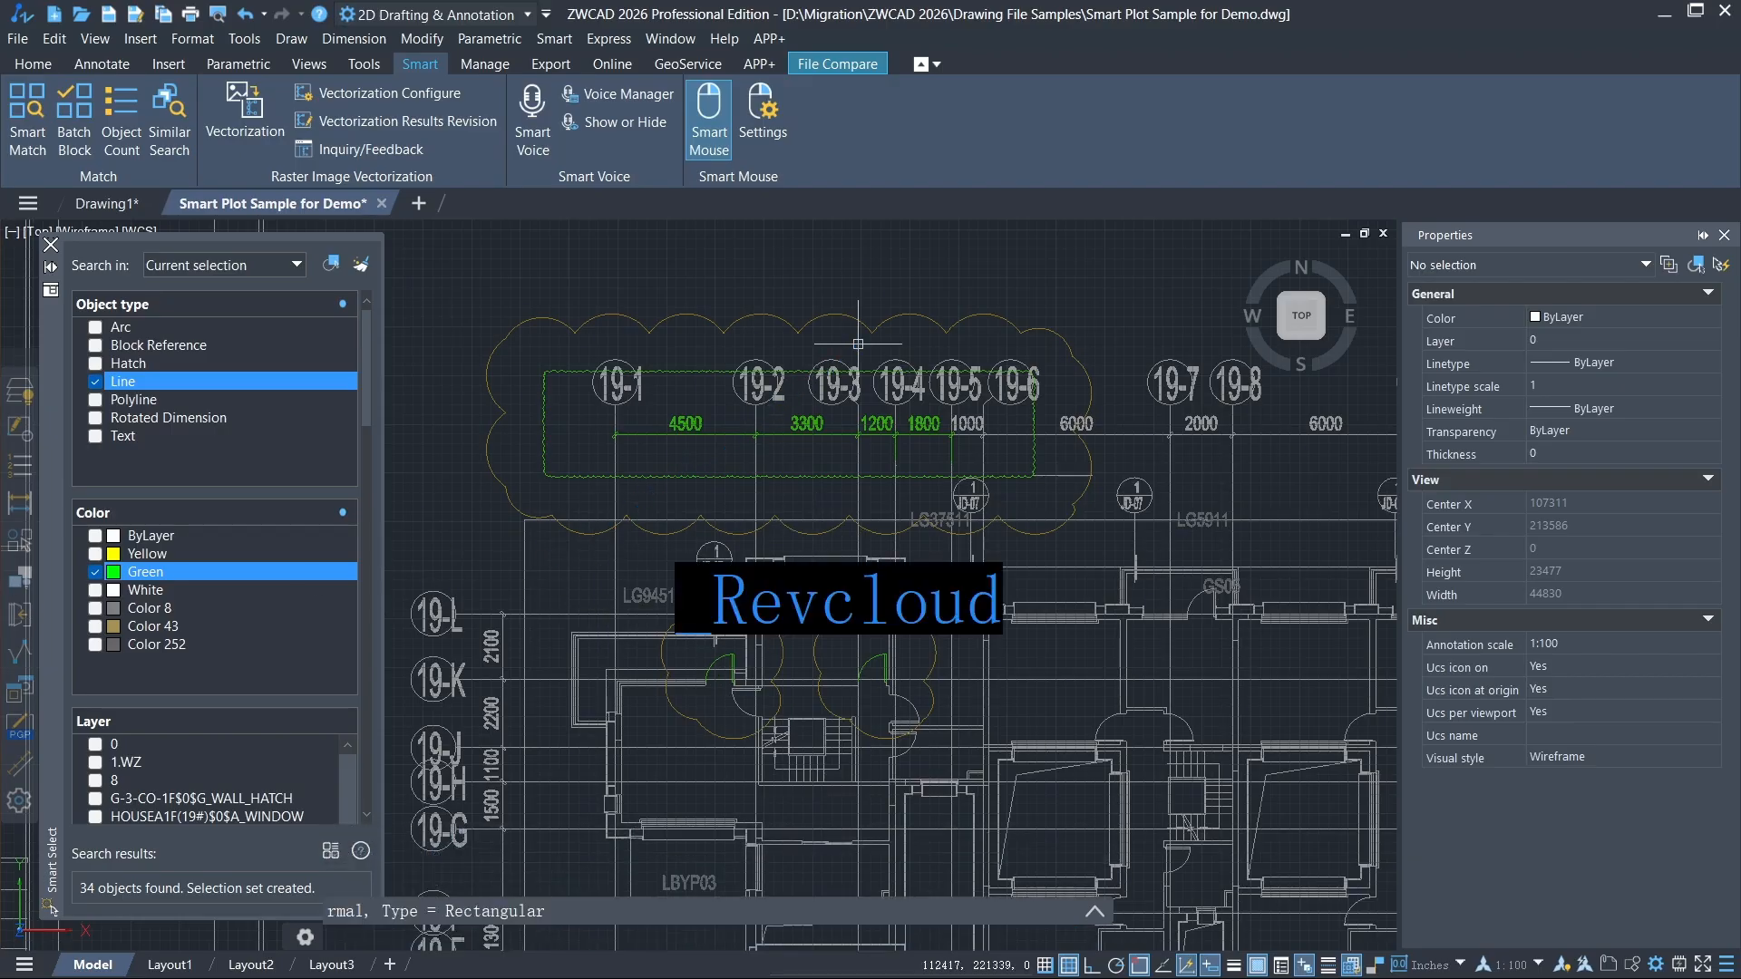
pyautogui.scroll(4, 664, 691)
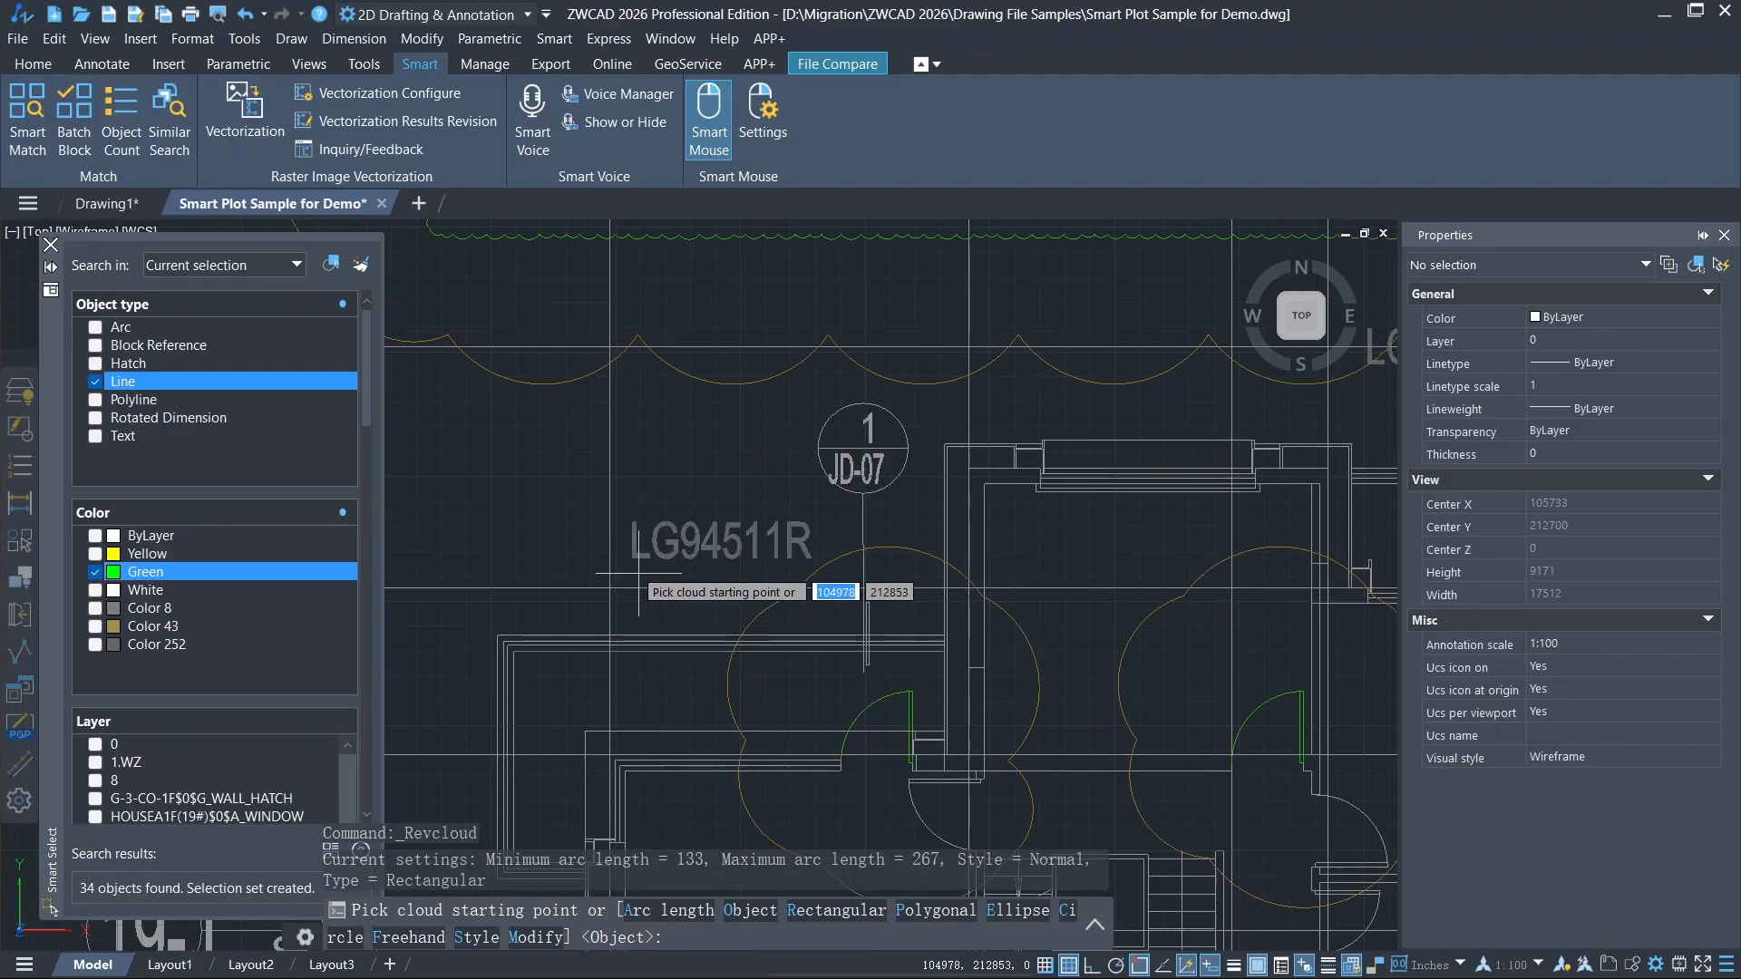
pyautogui.click(564, 481)
pyautogui.scroll(-1, 1210, 673)
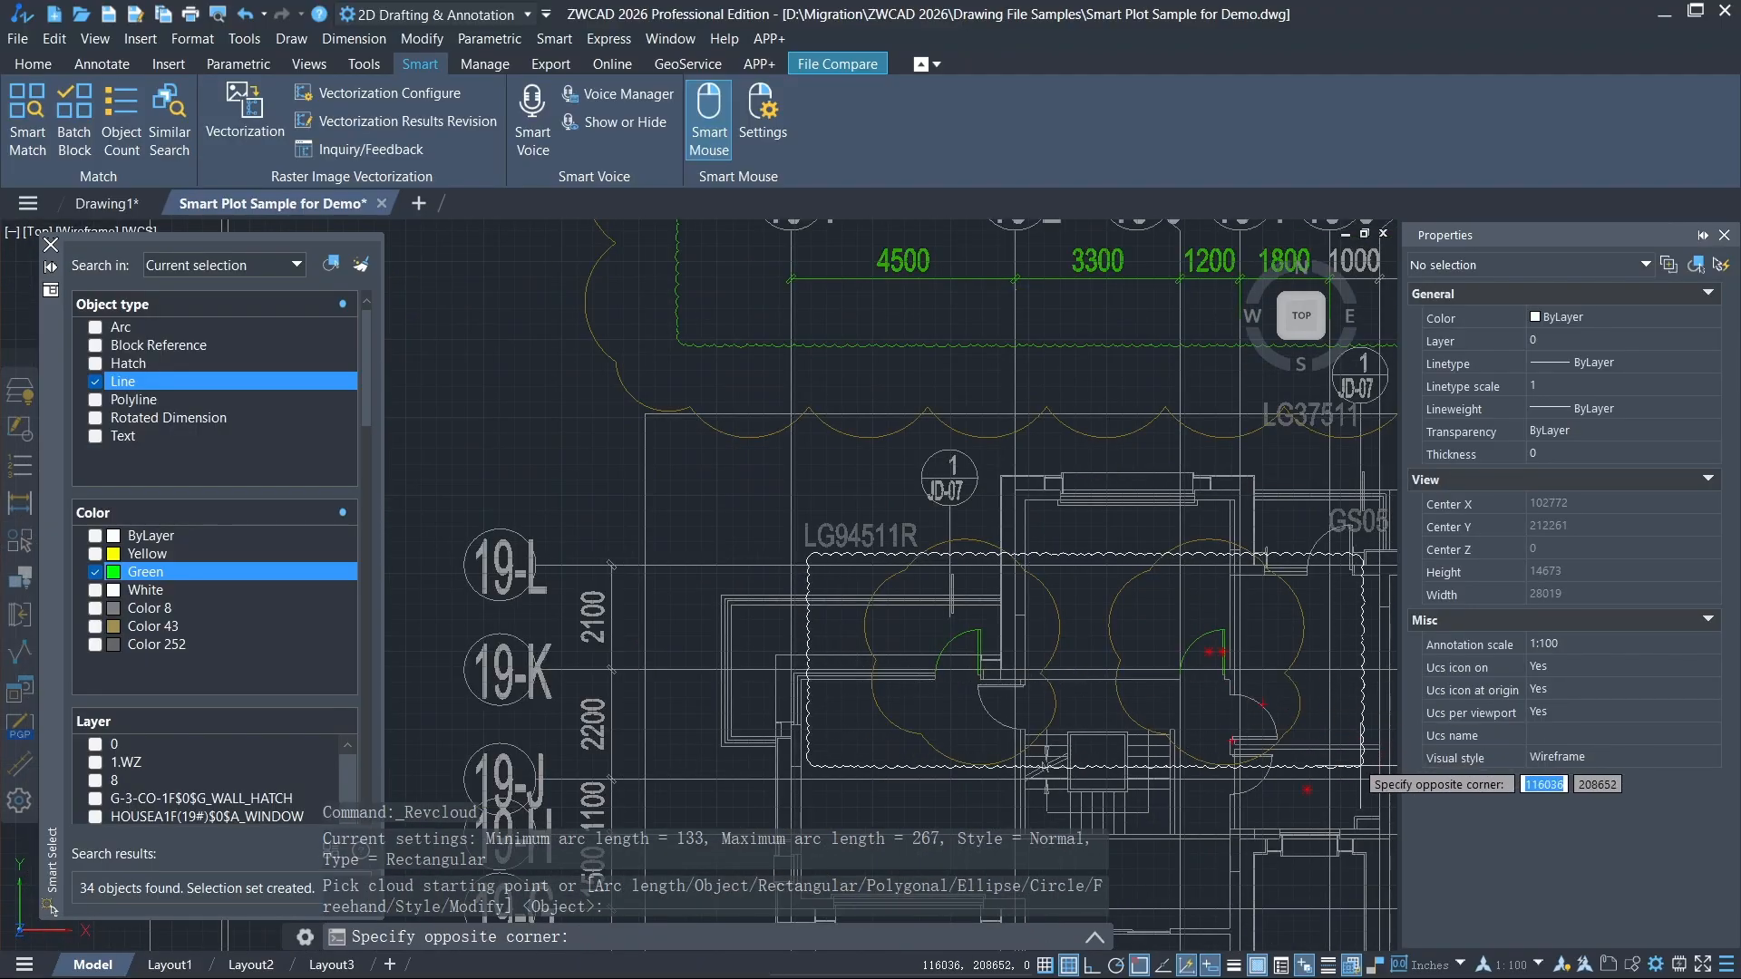
pyautogui.click(1361, 764)
pyautogui.scroll(-2, 1284, 713)
pyautogui.moveTo(1254, 696); pyautogui.dragTo(937, 665, button='middle')
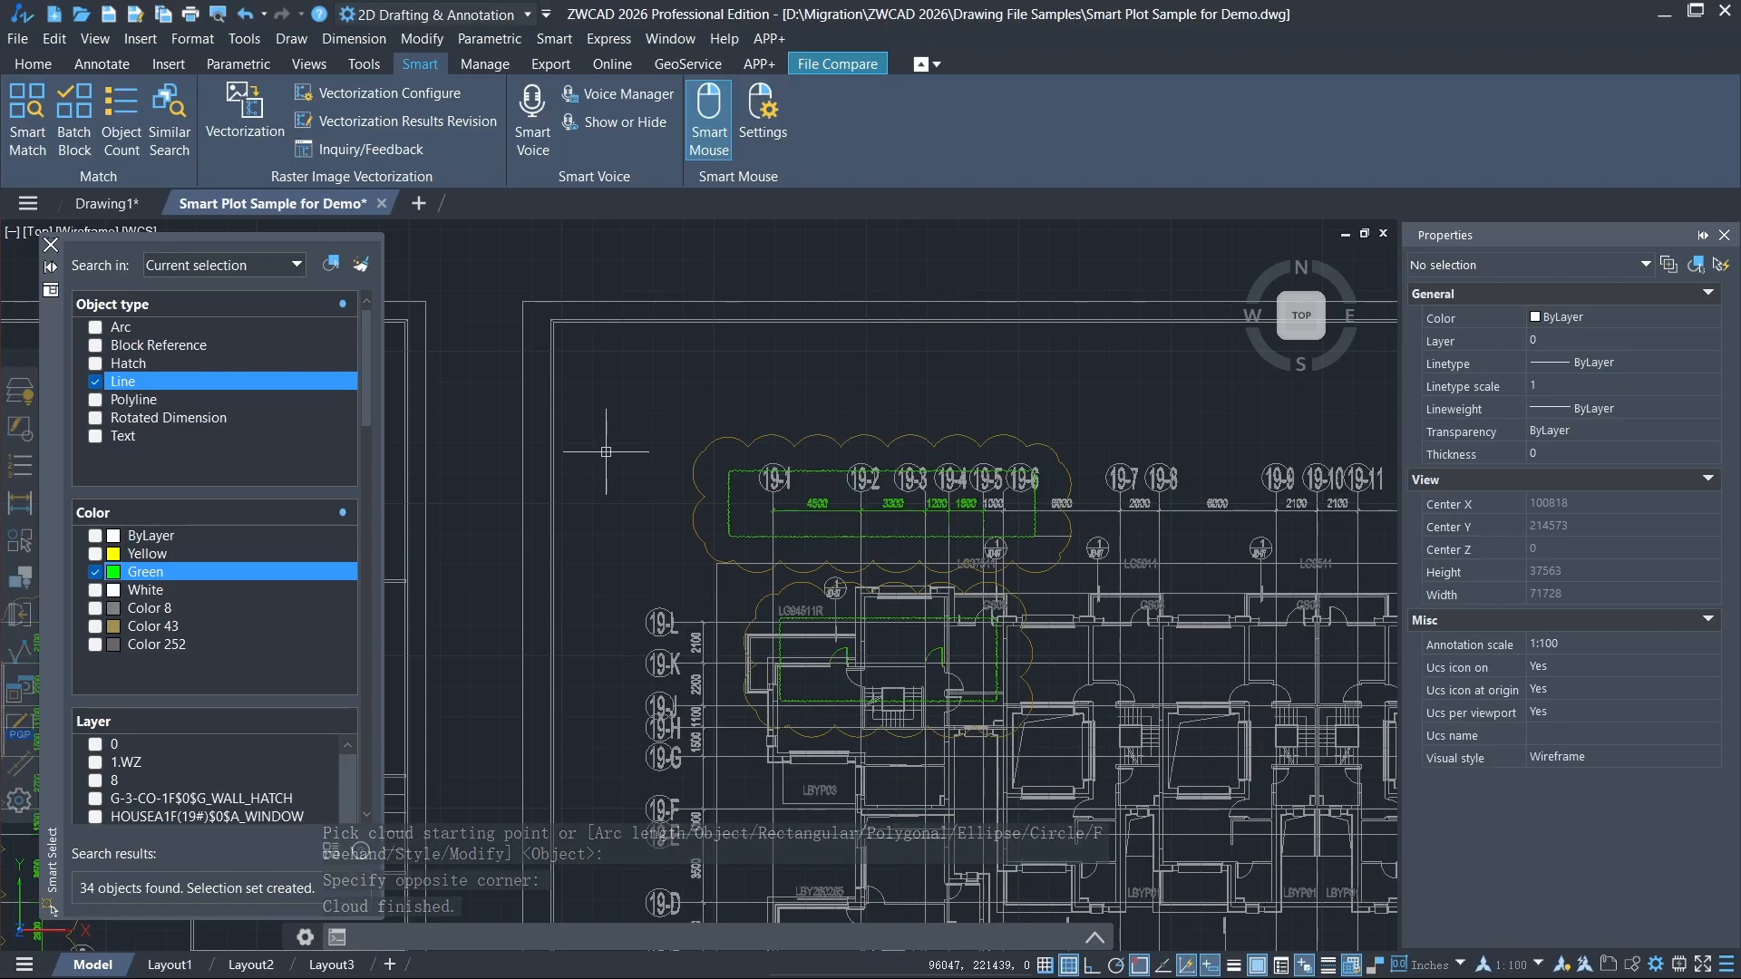
# Launch Smart Voice with the ↗ gesture and place a voice note above the revision cloud around the grid dimensions.
pyautogui.moveTo(606, 450); pyautogui.dragTo(758, 256, button='right')
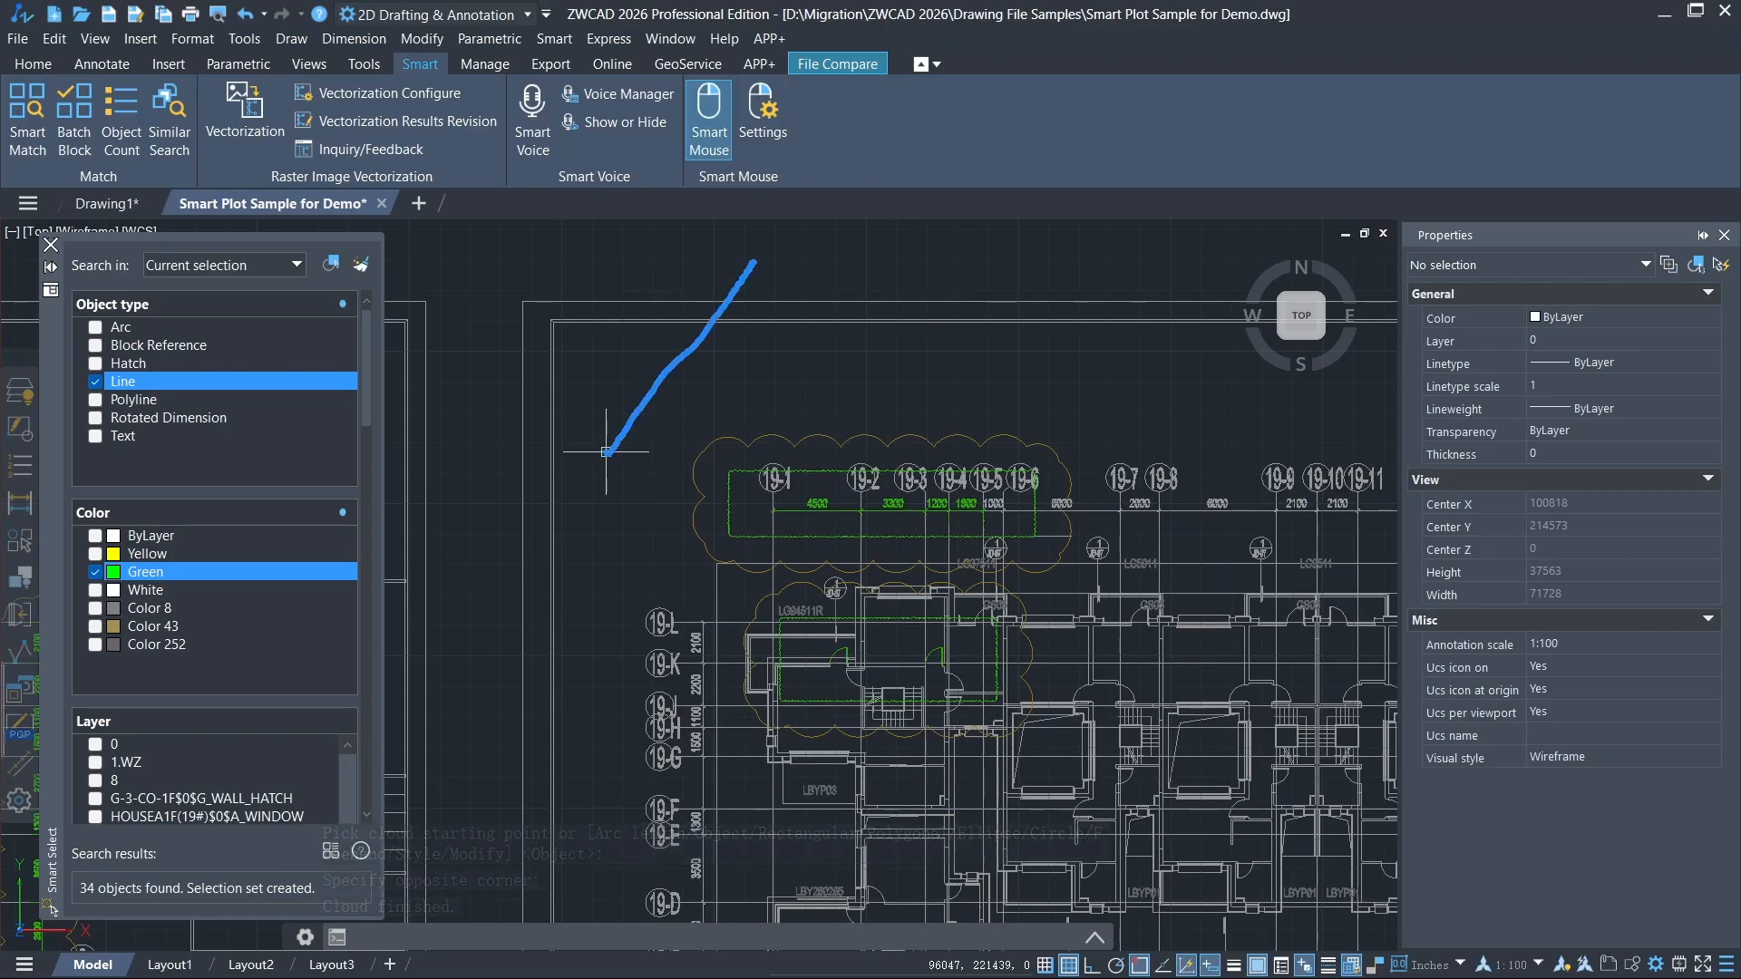
pyautogui.click(694, 387)
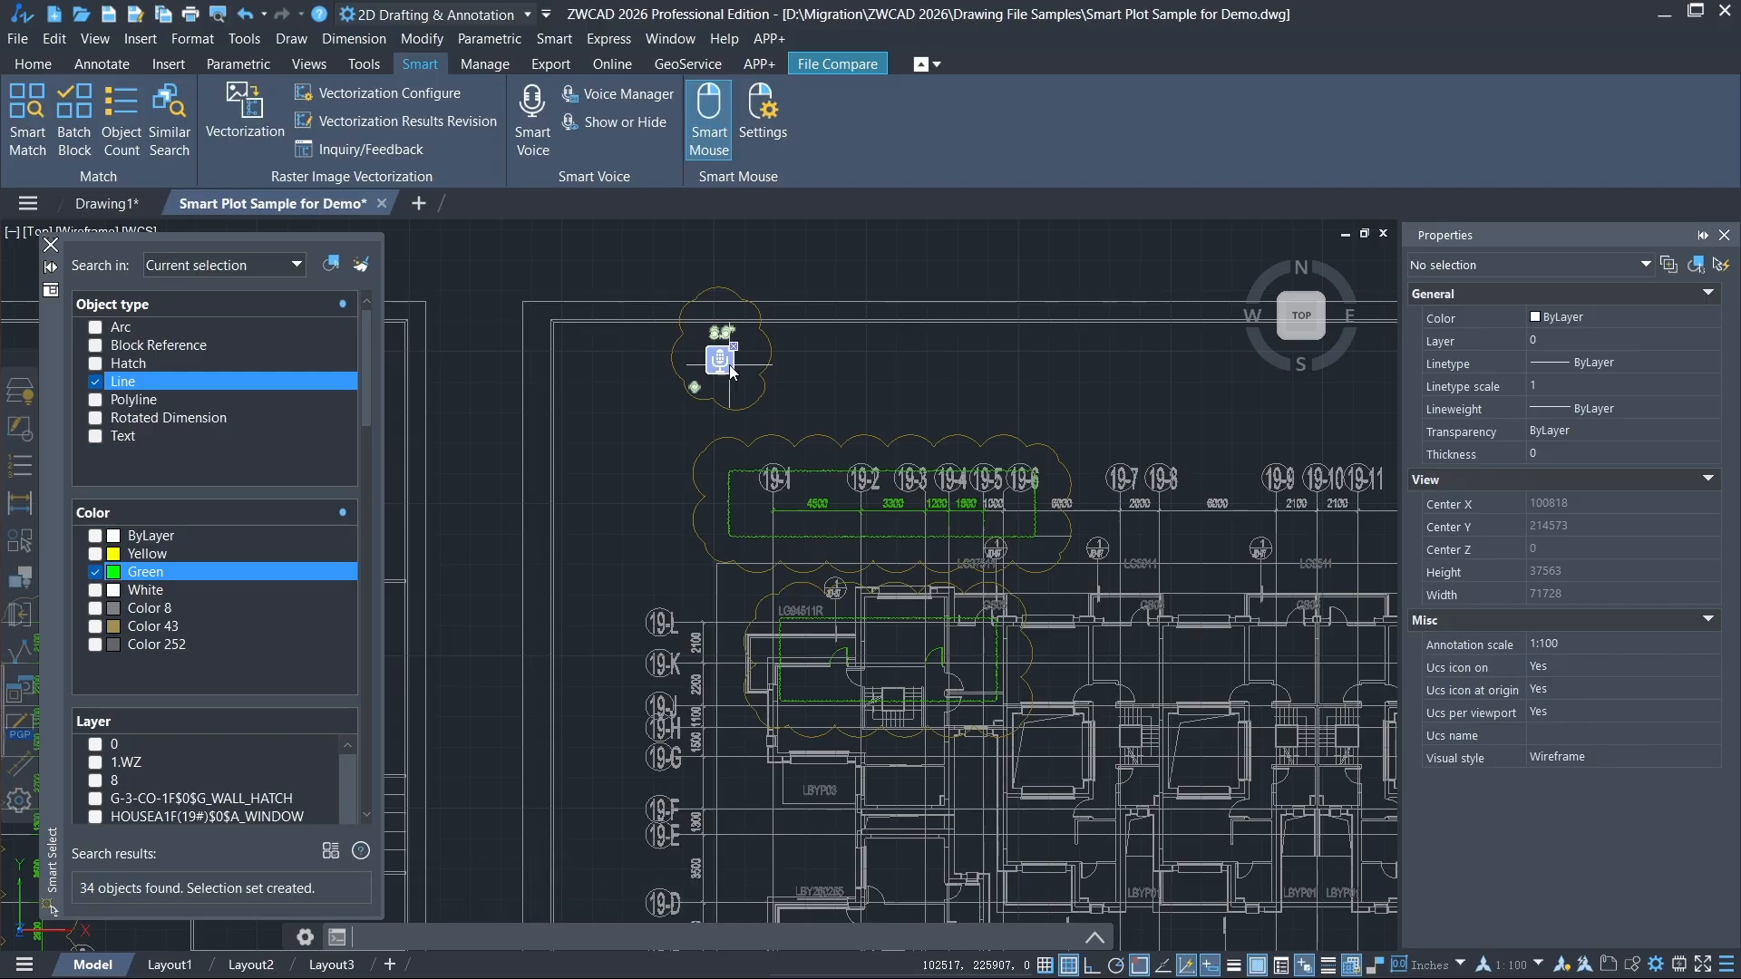
# Play back the voice note above the grid dimensions, and exit the file comparison.
pyautogui.click(726, 362)
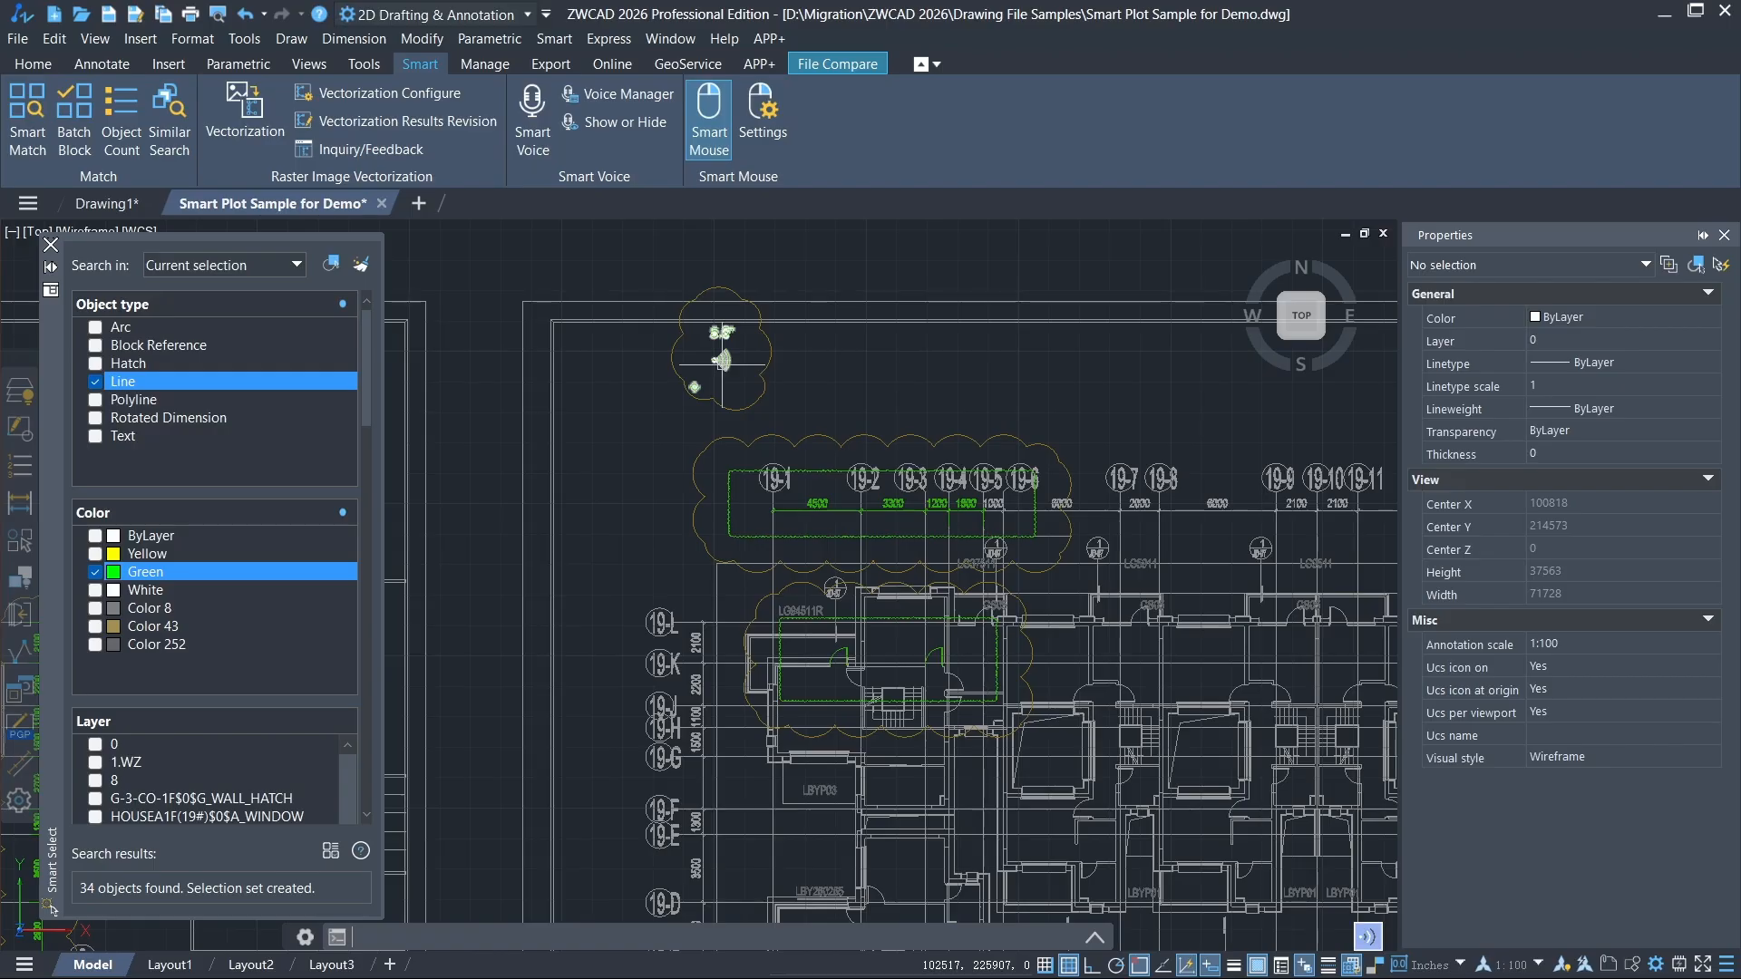
pyautogui.click(820, 66)
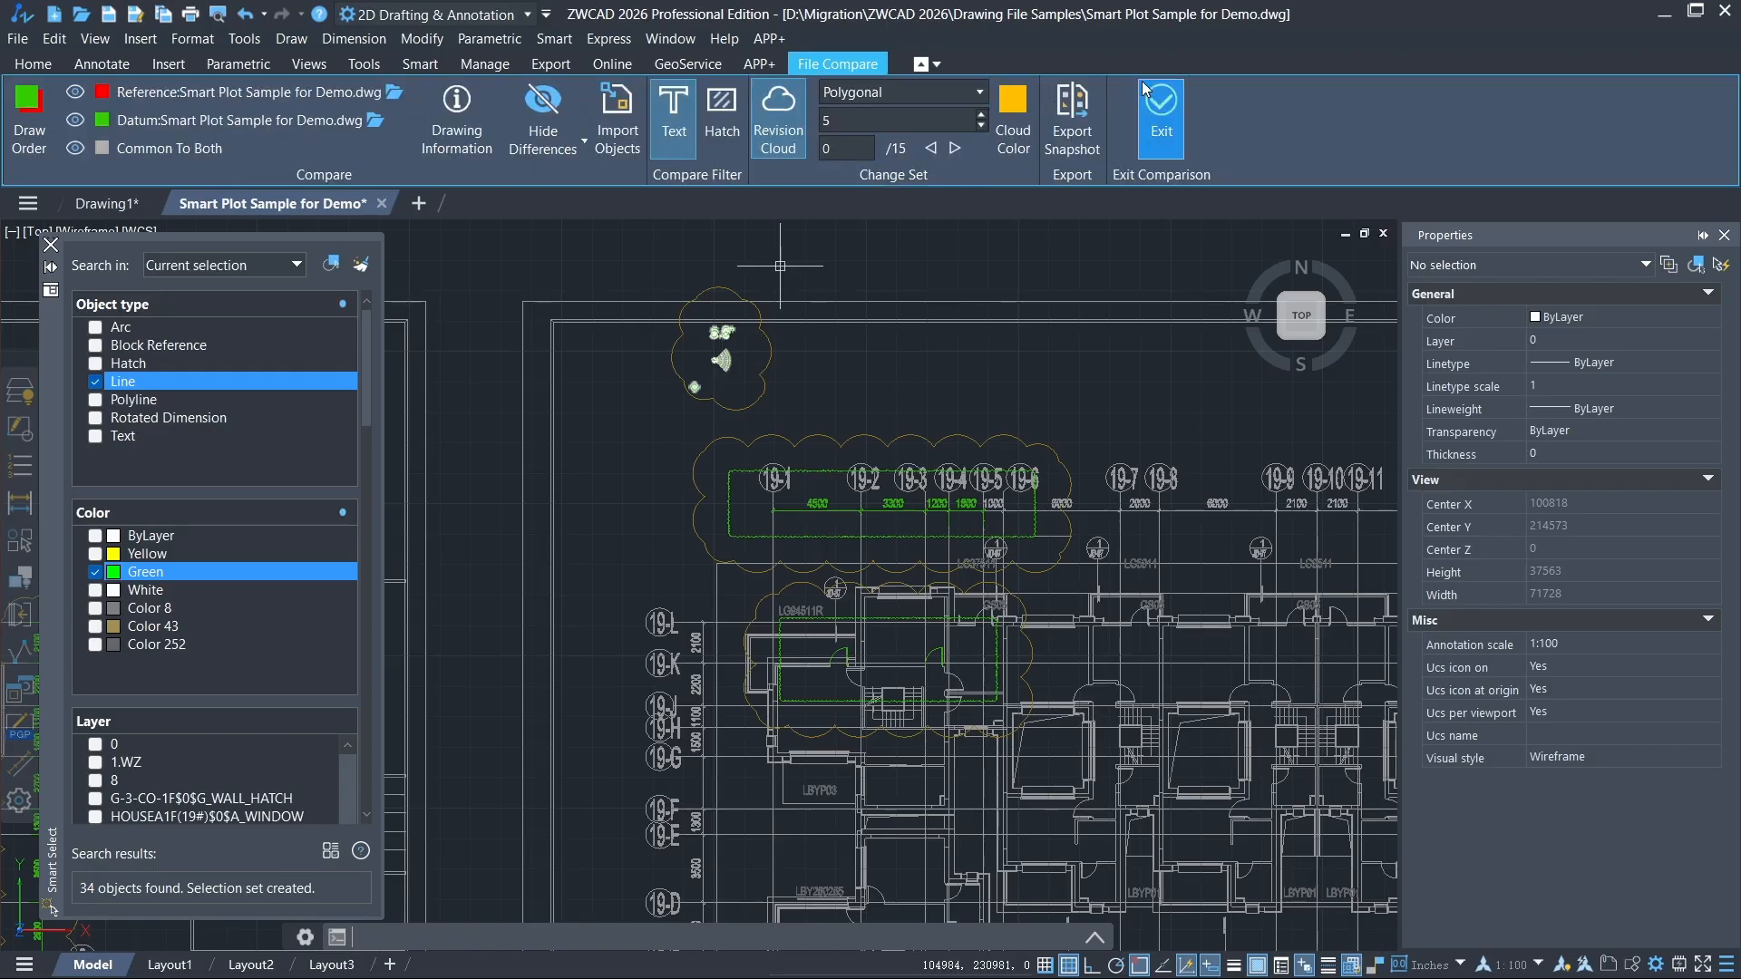
pyautogui.click(1159, 146)
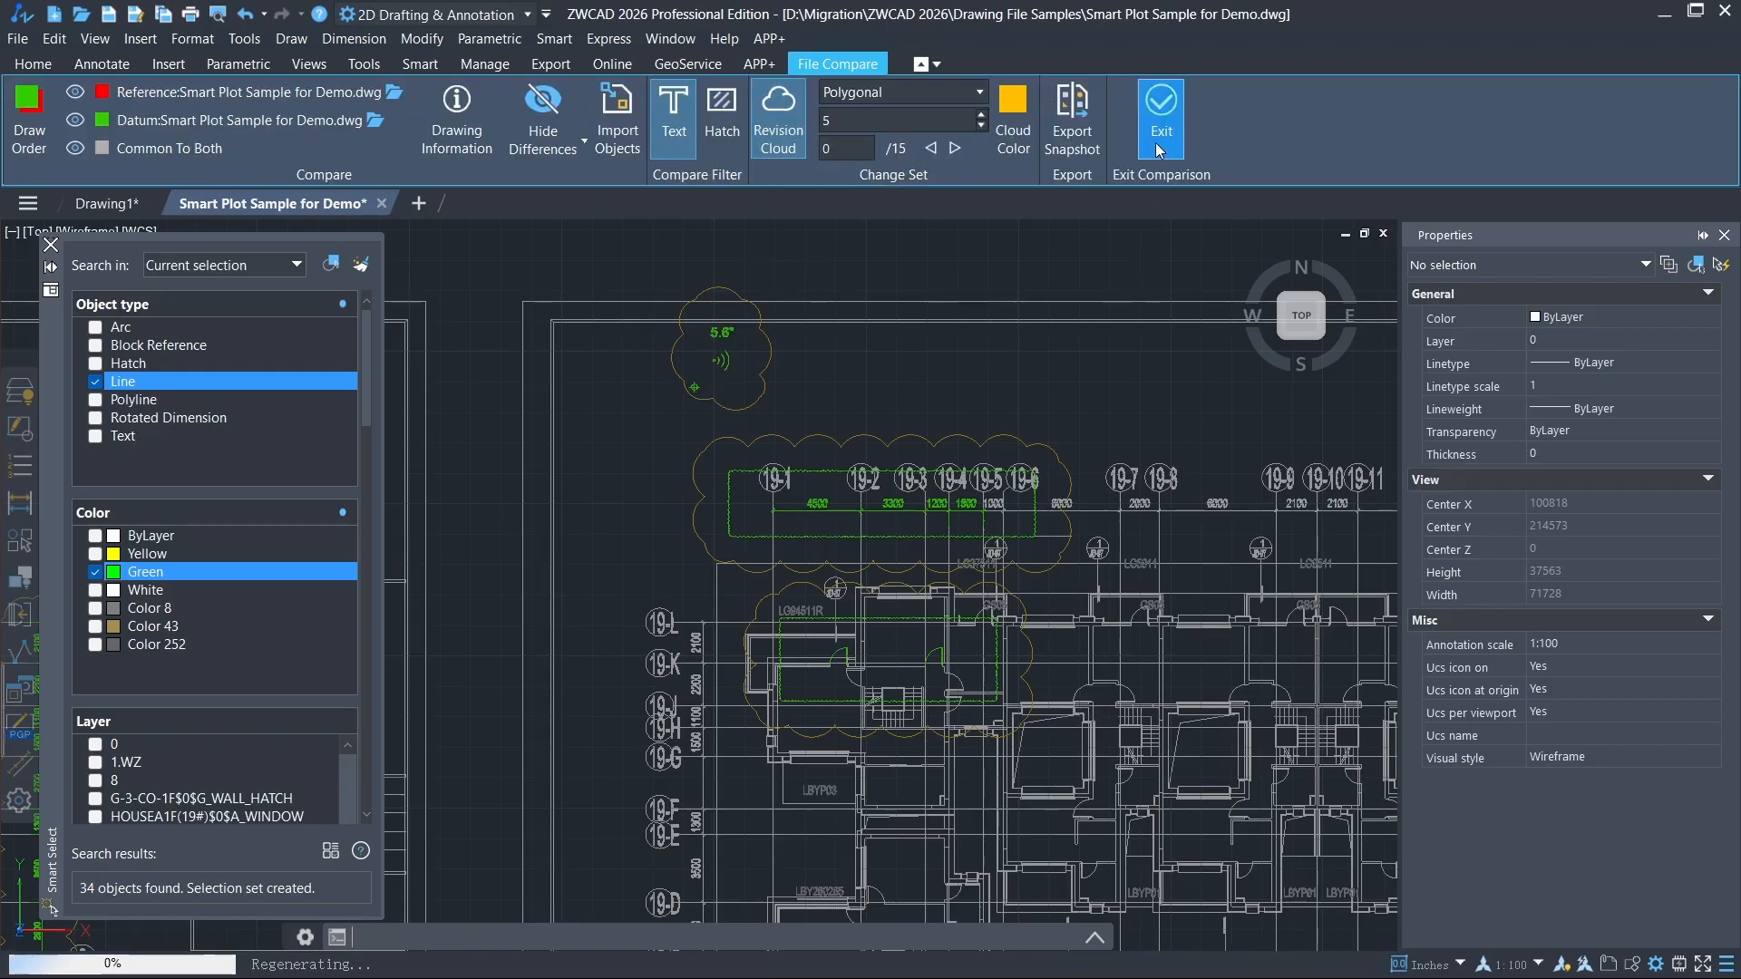
# Bring all drawing sheets into view and try the → gesture in the empty area below them.
pyautogui.scroll(-10, 1007, 417)
pyautogui.moveTo(1006, 416); pyautogui.dragTo(808, 286, button='middle')
pyautogui.moveTo(917, 442); pyautogui.dragTo(920, 445, button='middle')
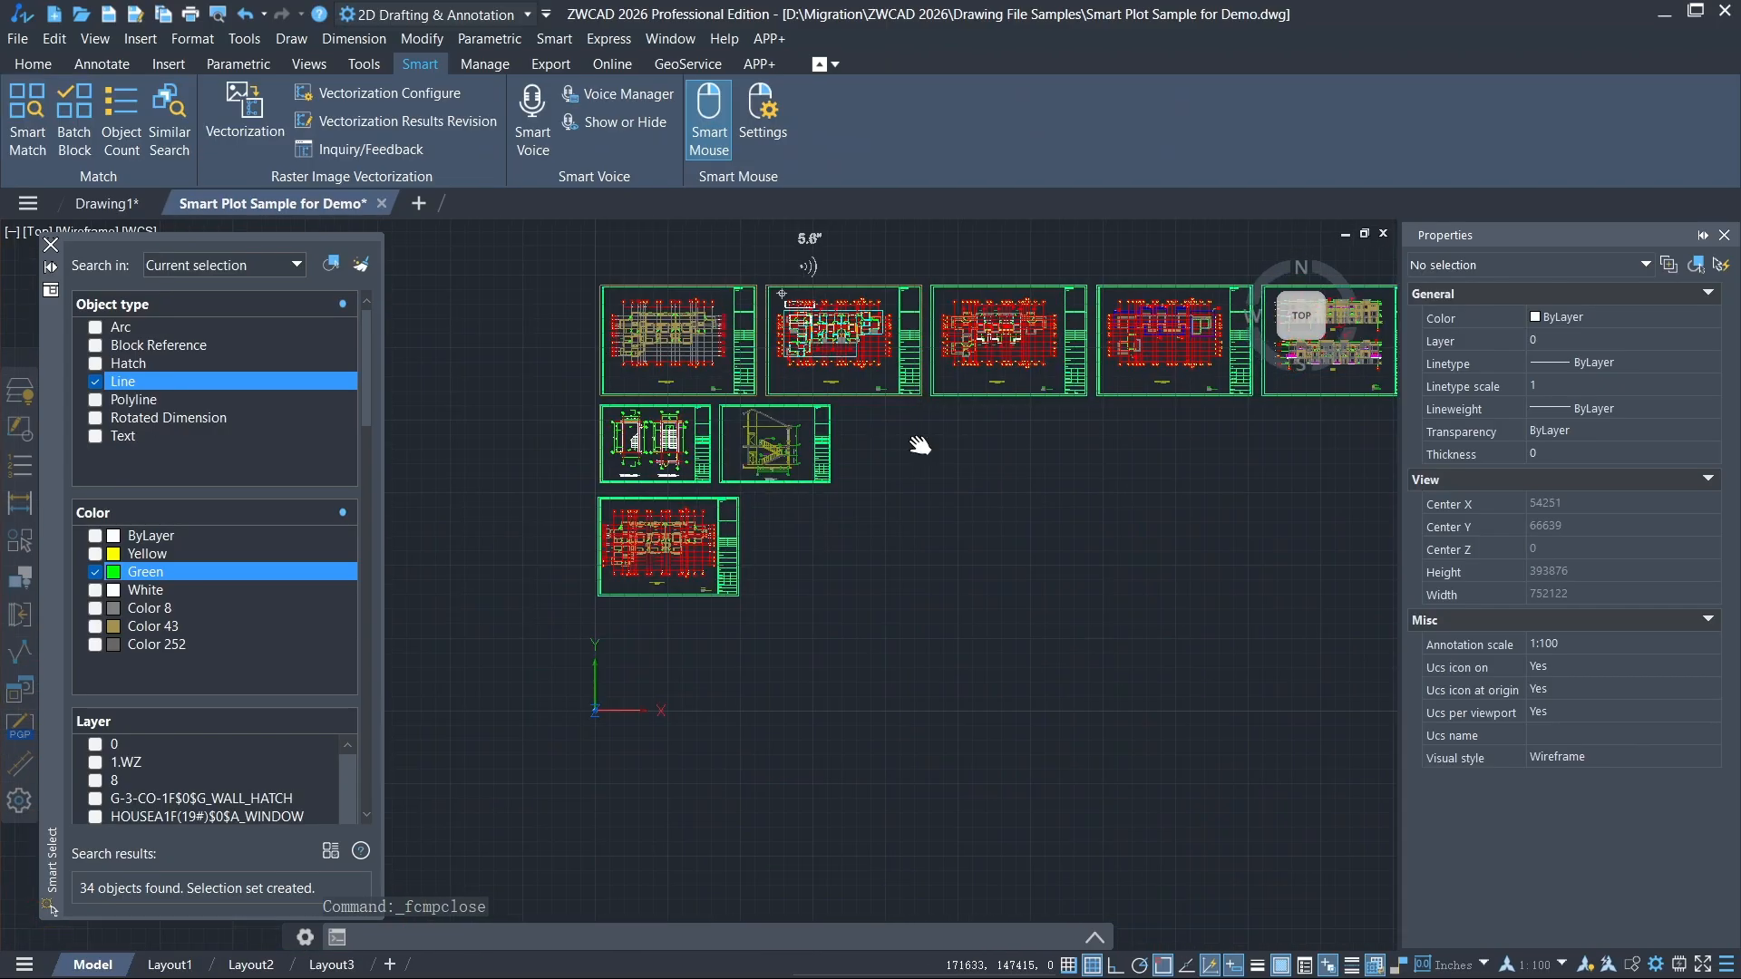
pyautogui.scroll(-2, 863, 610)
pyautogui.scroll(4, 902, 516)
pyautogui.scroll(-5, 886, 625)
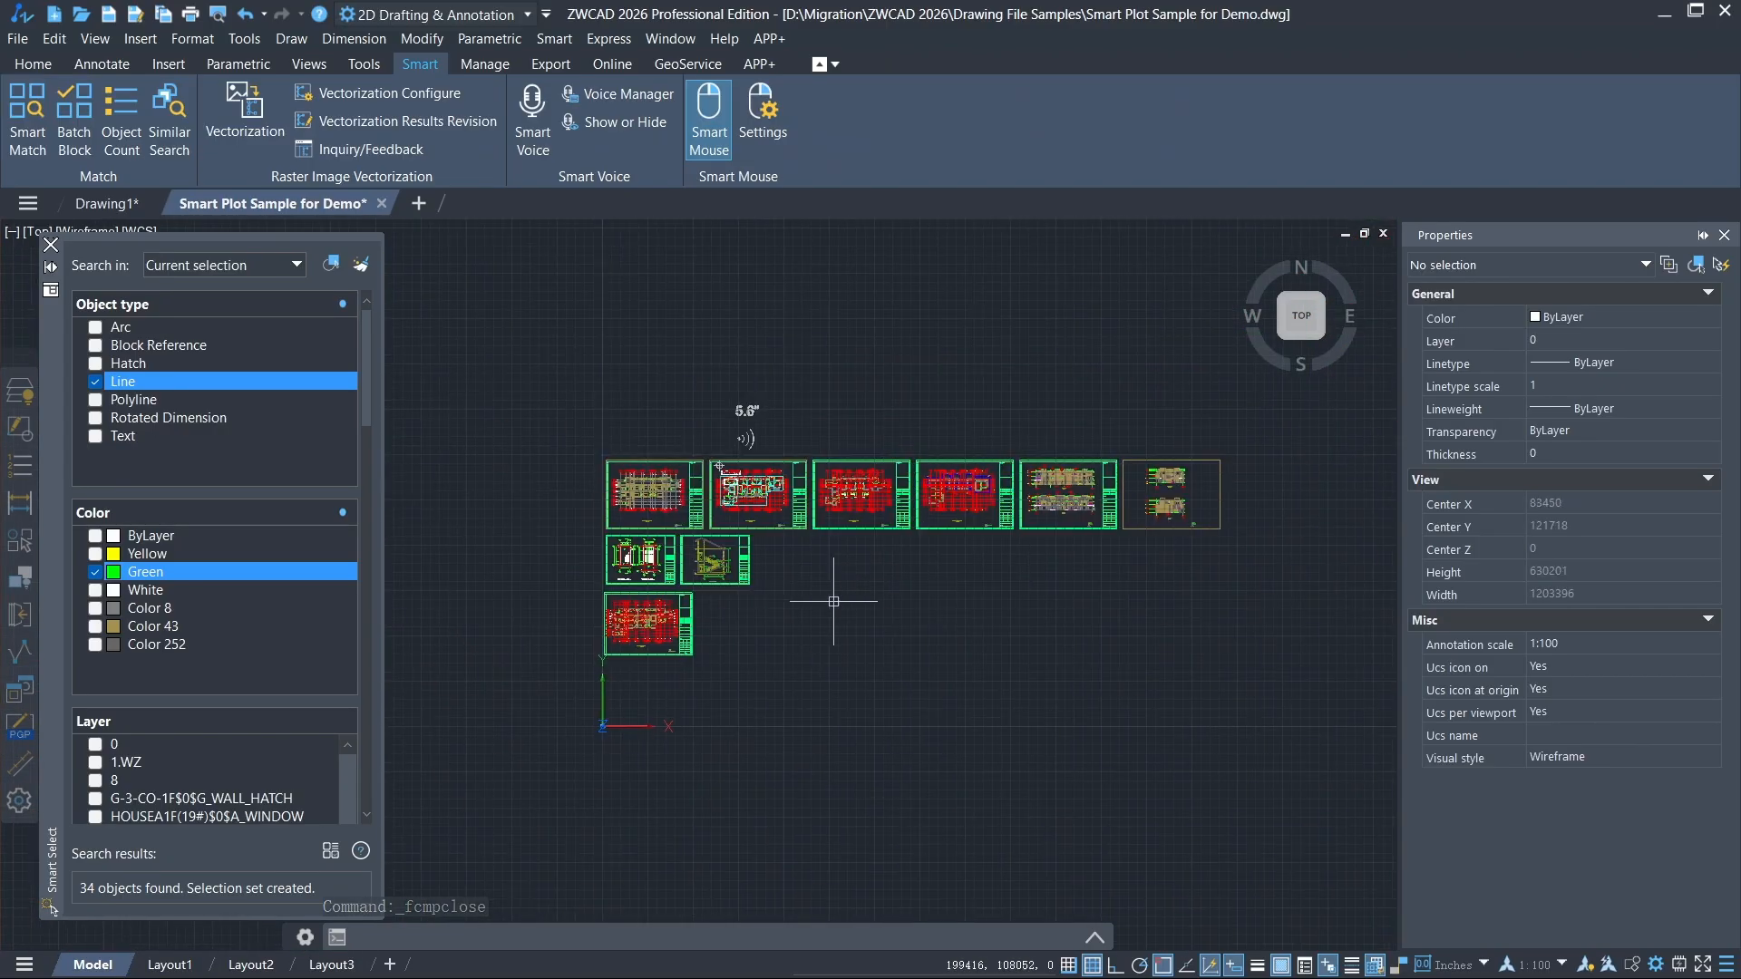
pyautogui.moveTo(771, 621); pyautogui.dragTo(1097, 612, button='right')
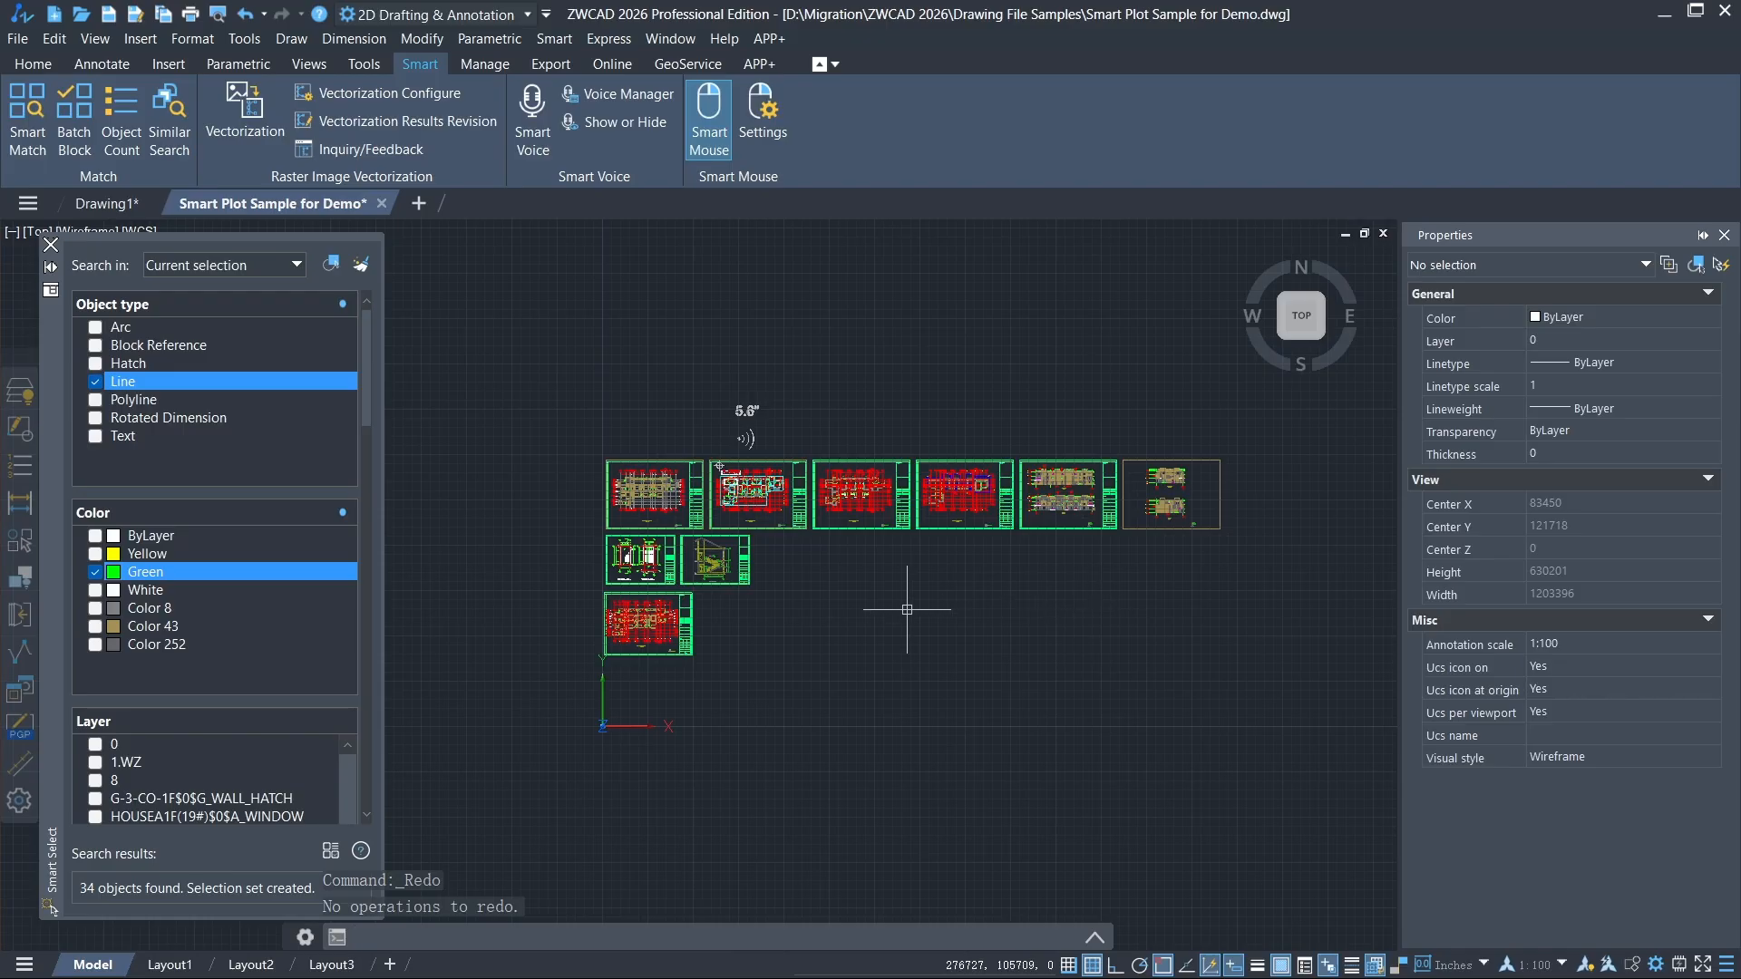
pyautogui.press('Escape')
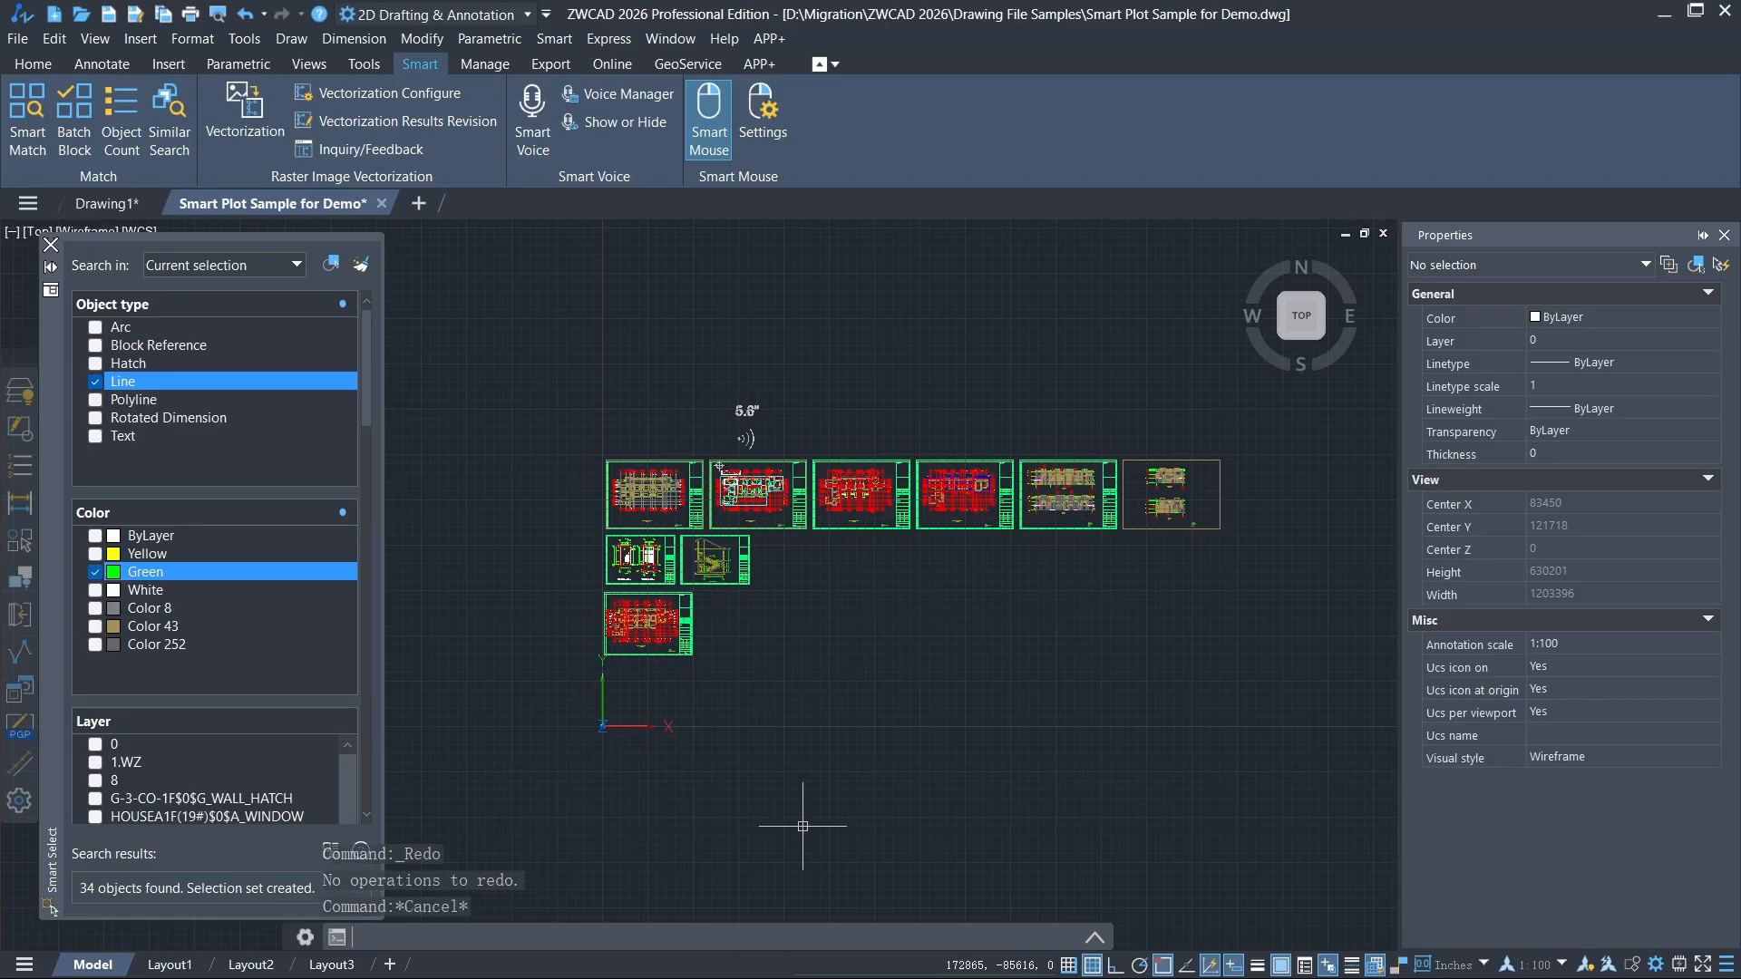
pyautogui.press('Return')
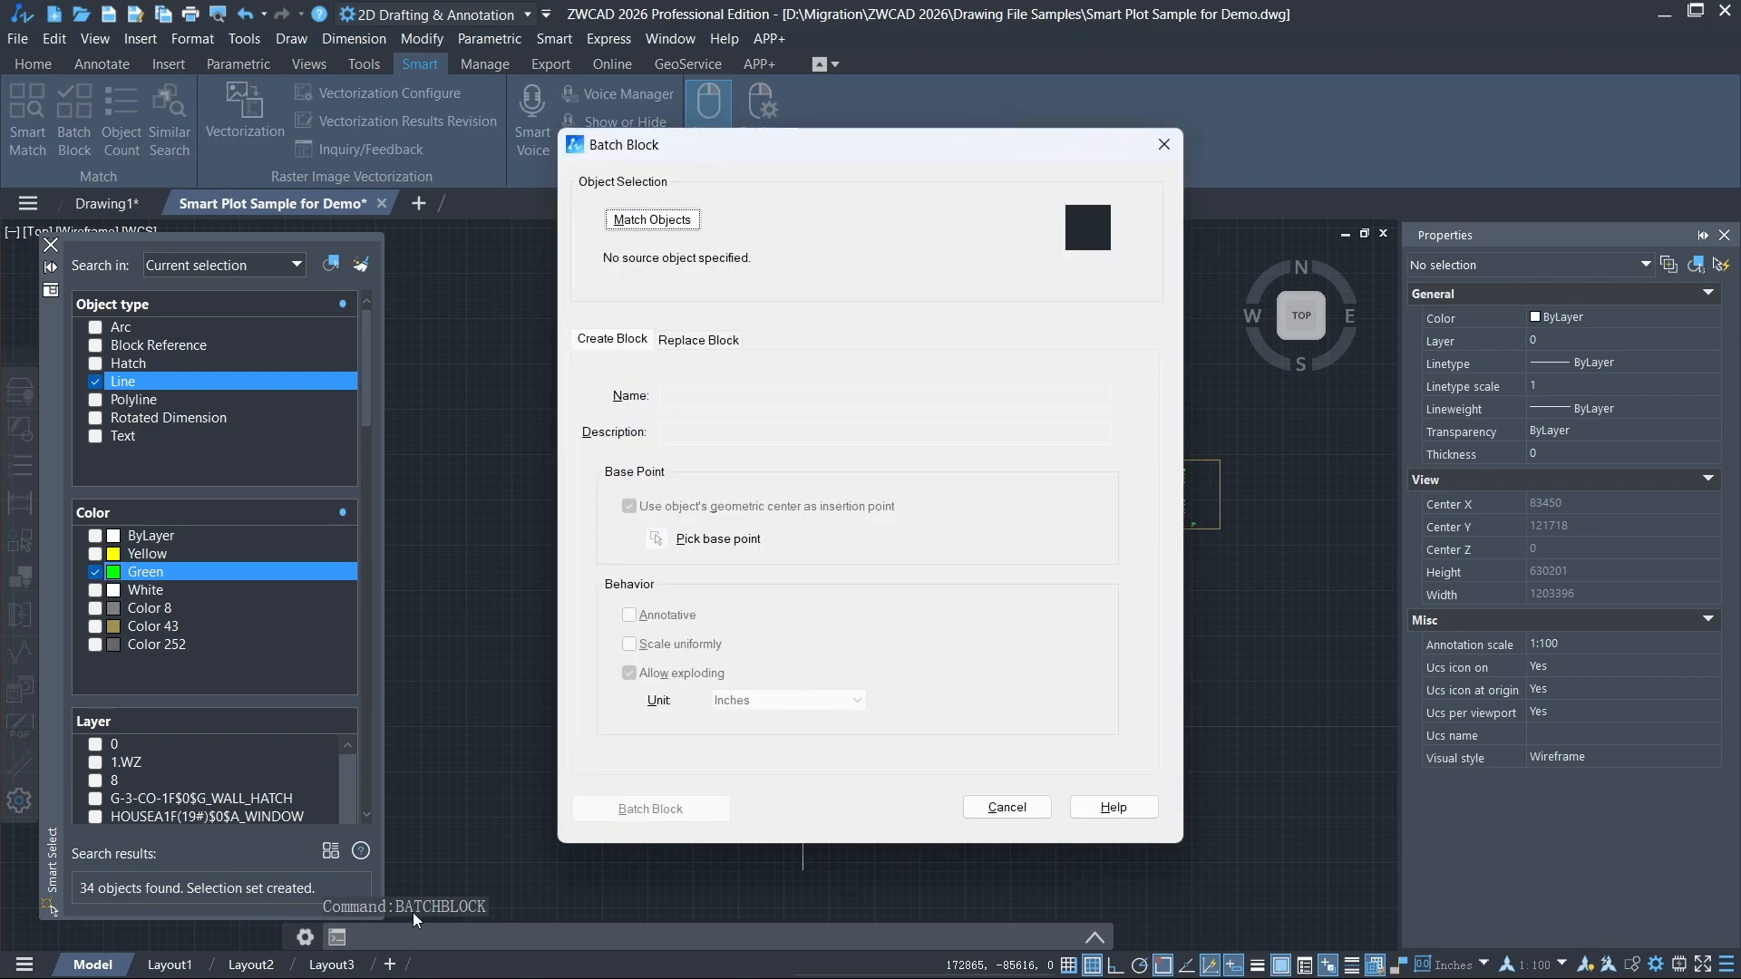
pyautogui.press('Escape')
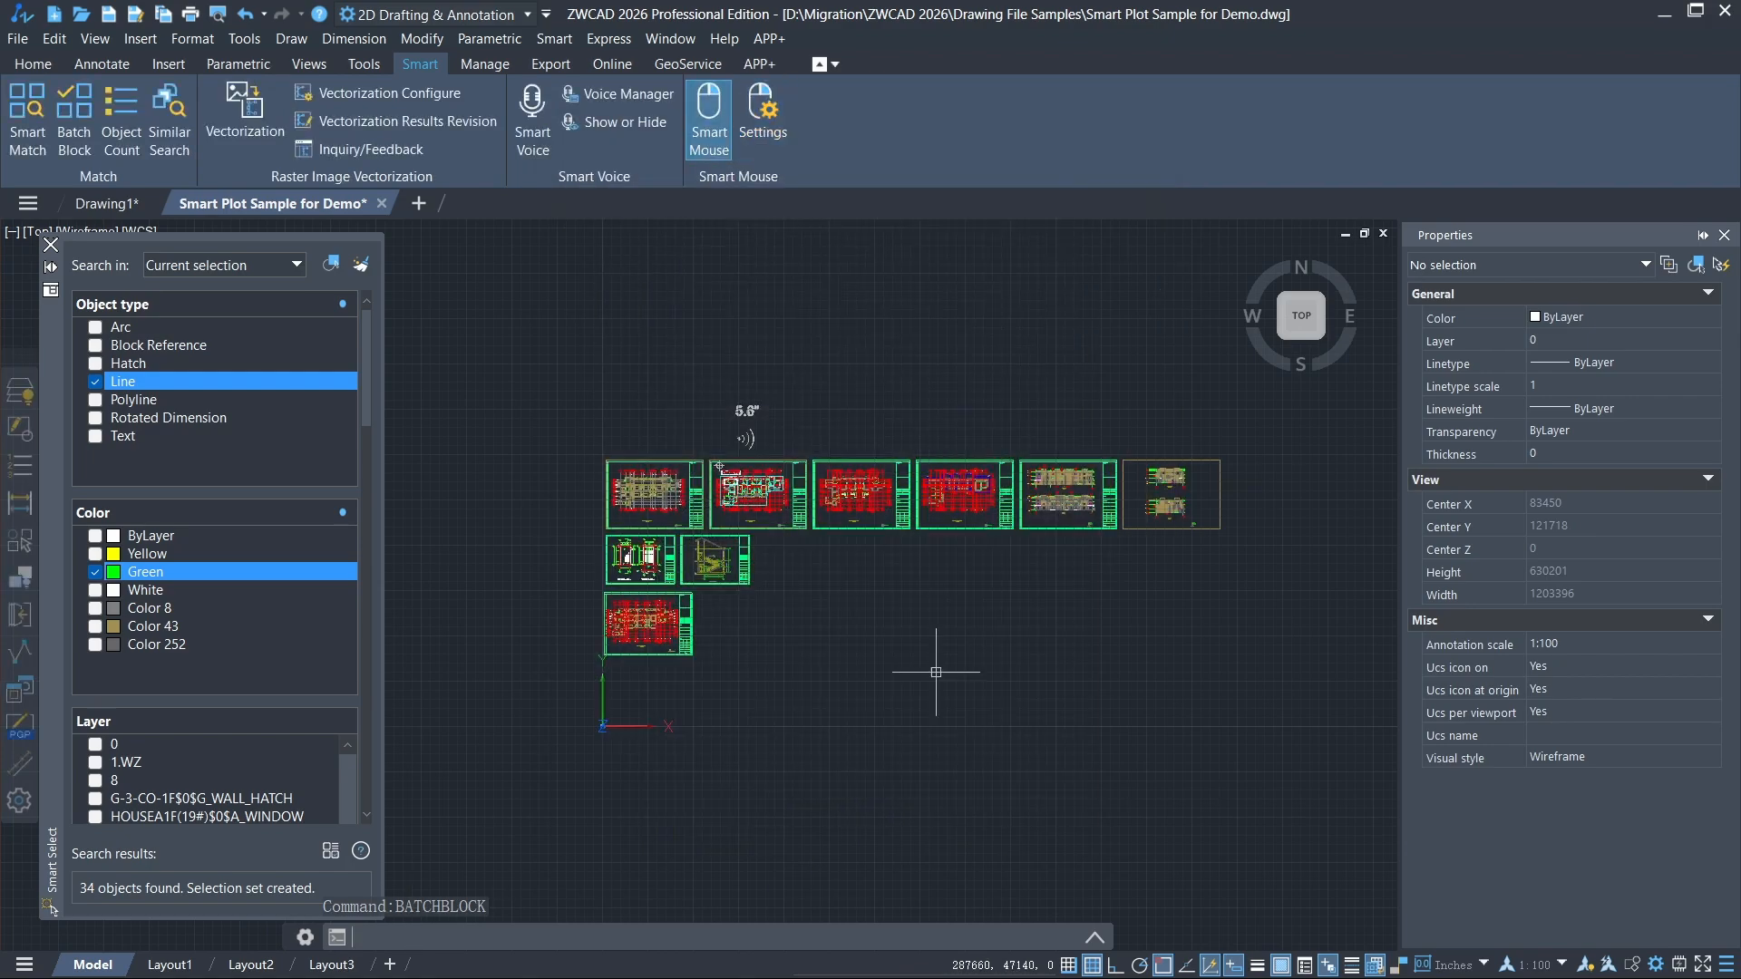
pyautogui.write('batc')
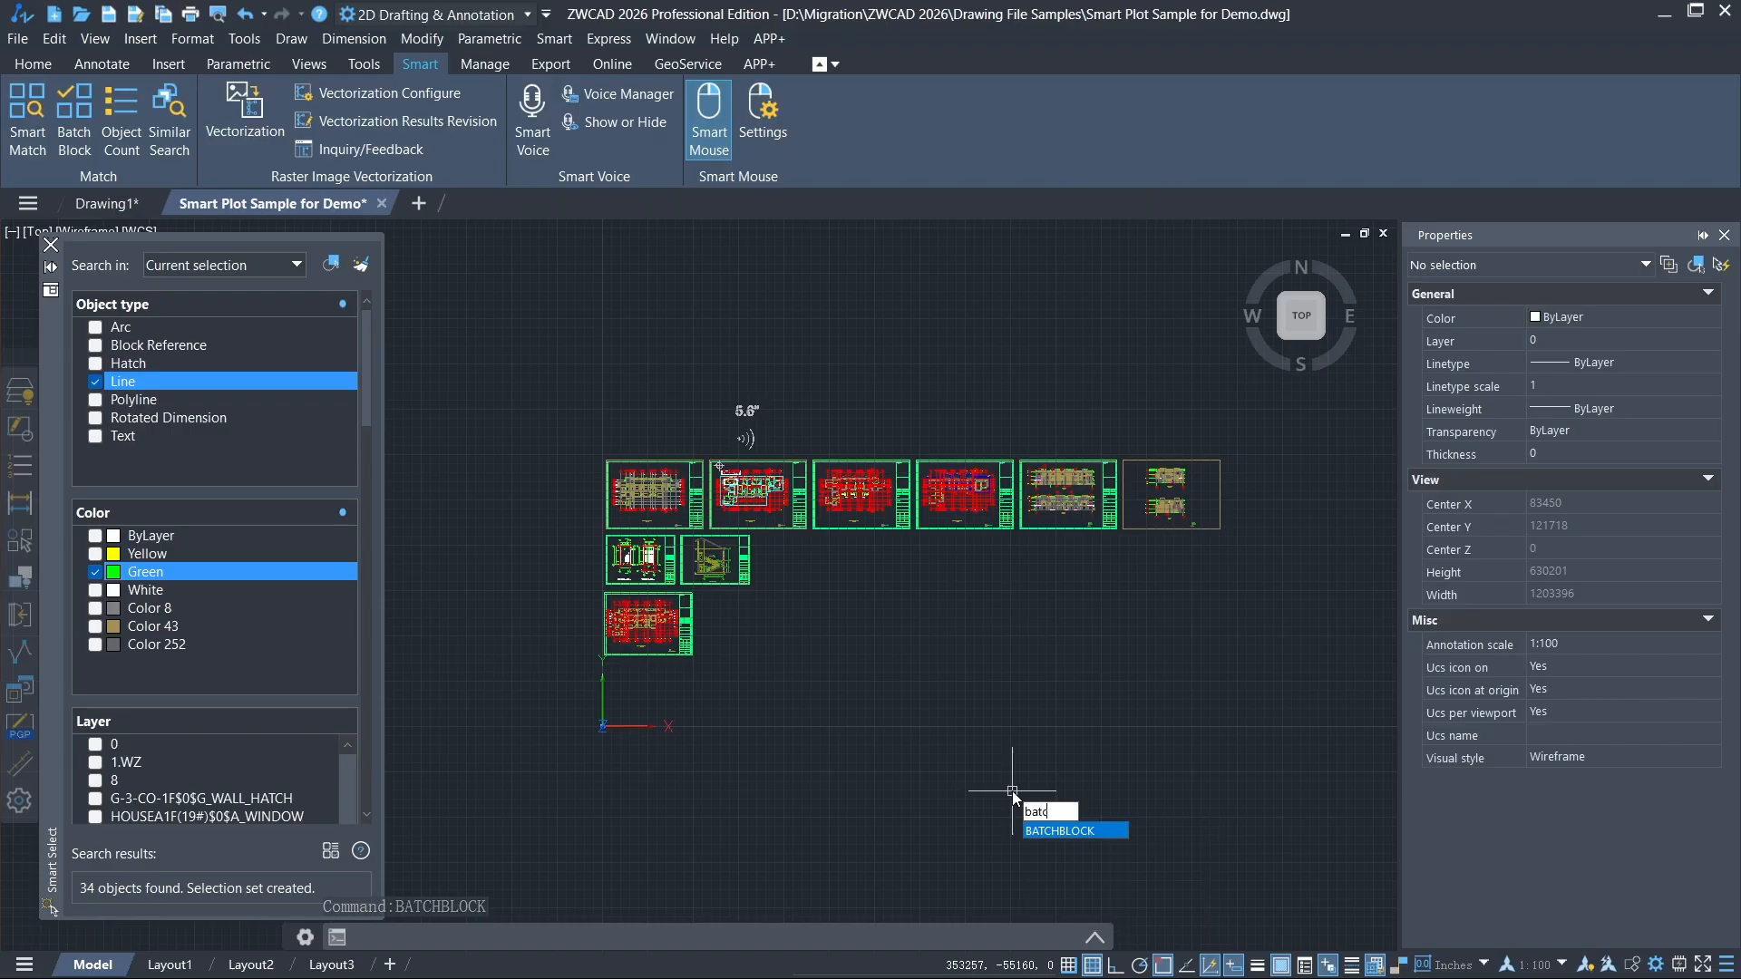
pyautogui.press('BackSpace')
pyautogui.press('BackSpace')
pyautogui.press('BackSpace')
# Run the SMARTPLOT command to check which dialog it opens, and cancel it.
pyautogui.write('sma')
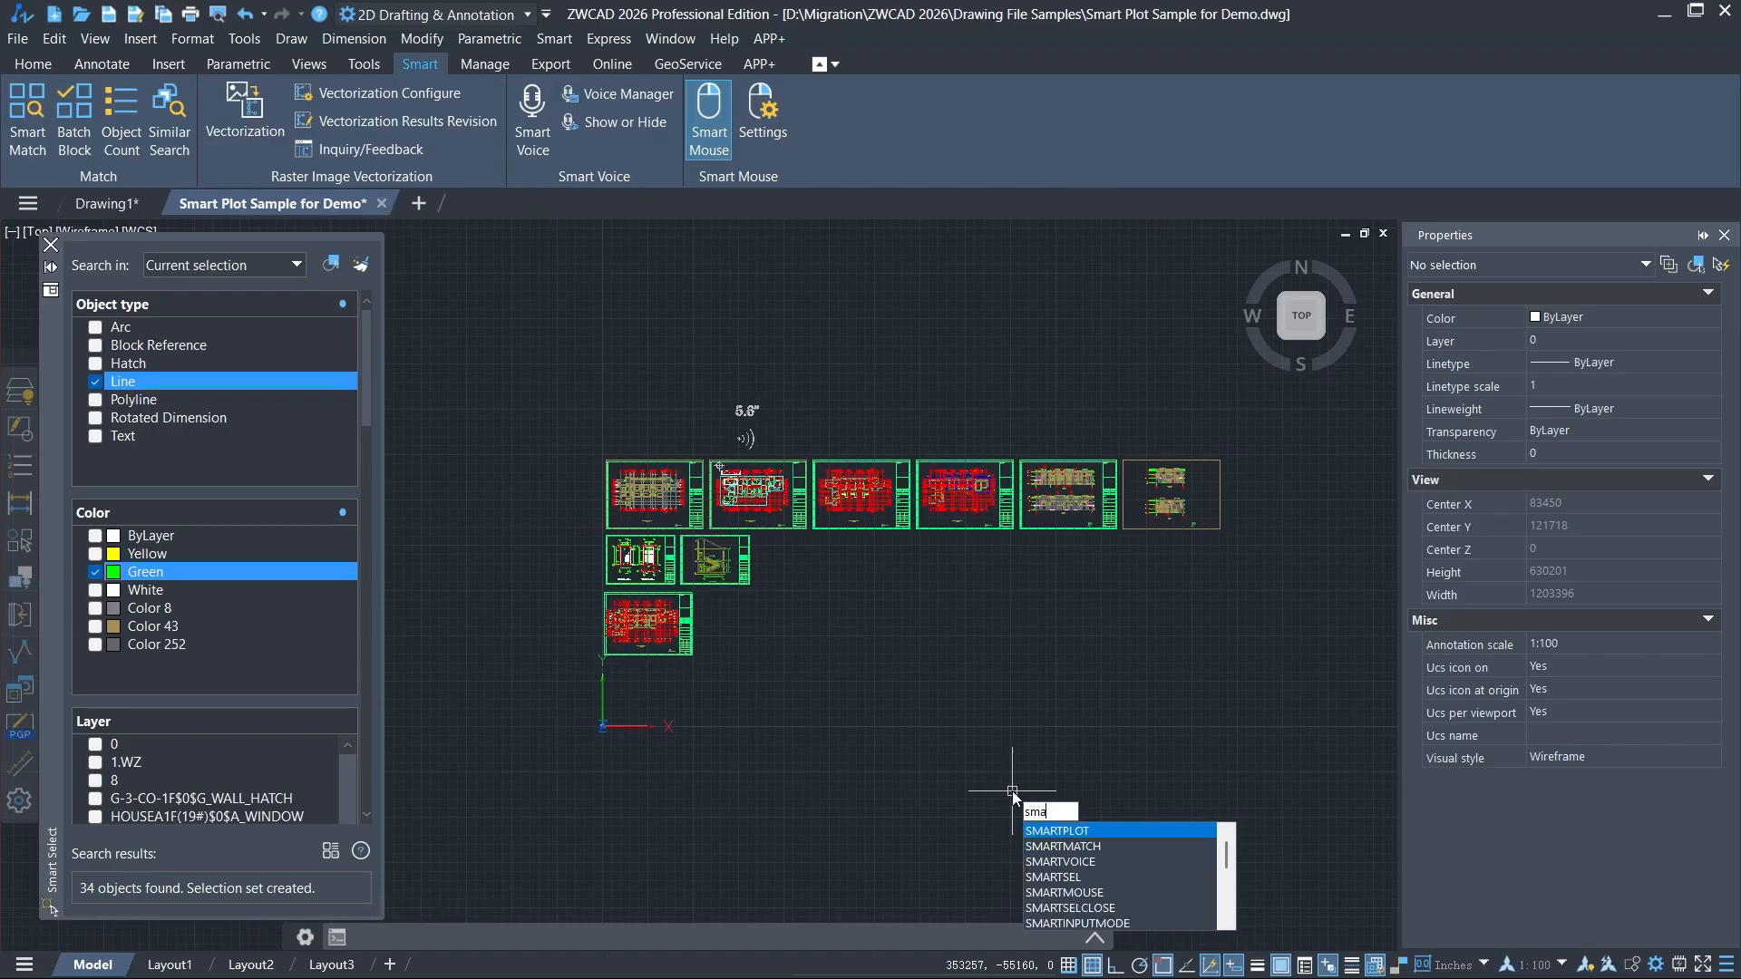
pyautogui.press('Return')
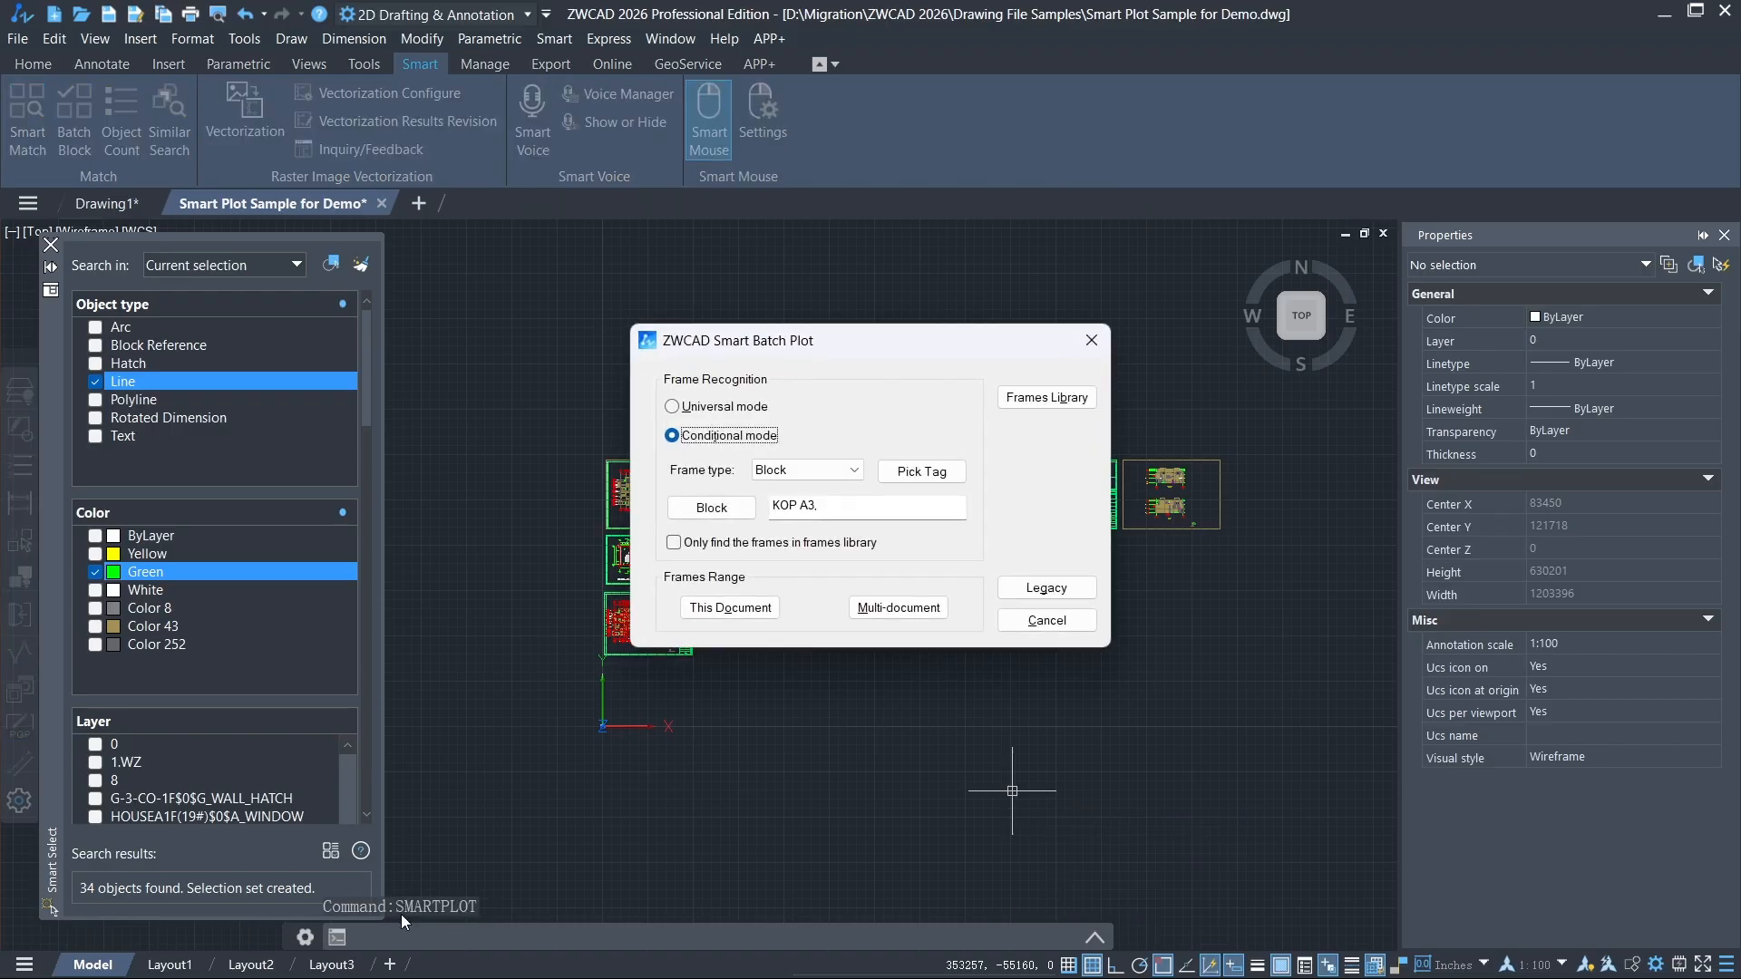
pyautogui.press('Escape')
# Assign the command _Smartplot to the → gesture in the Smart Mouse settings, save, and try the gesture.
pyautogui.click(754, 130)
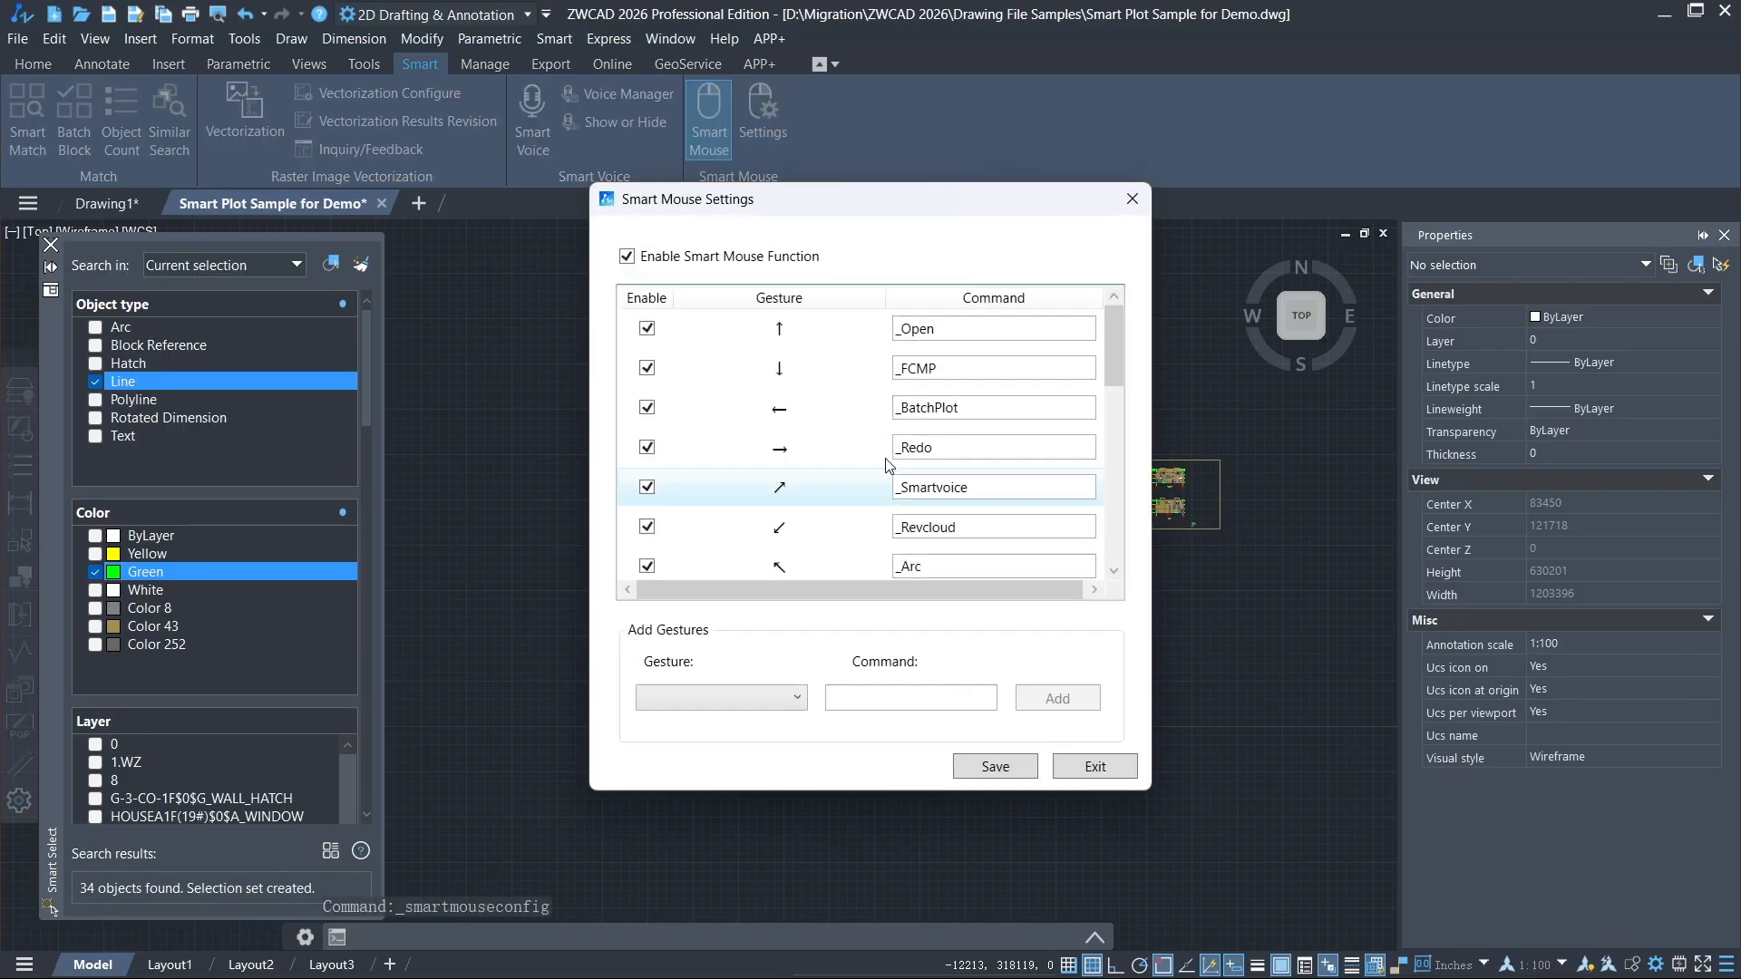
pyautogui.click(1019, 448)
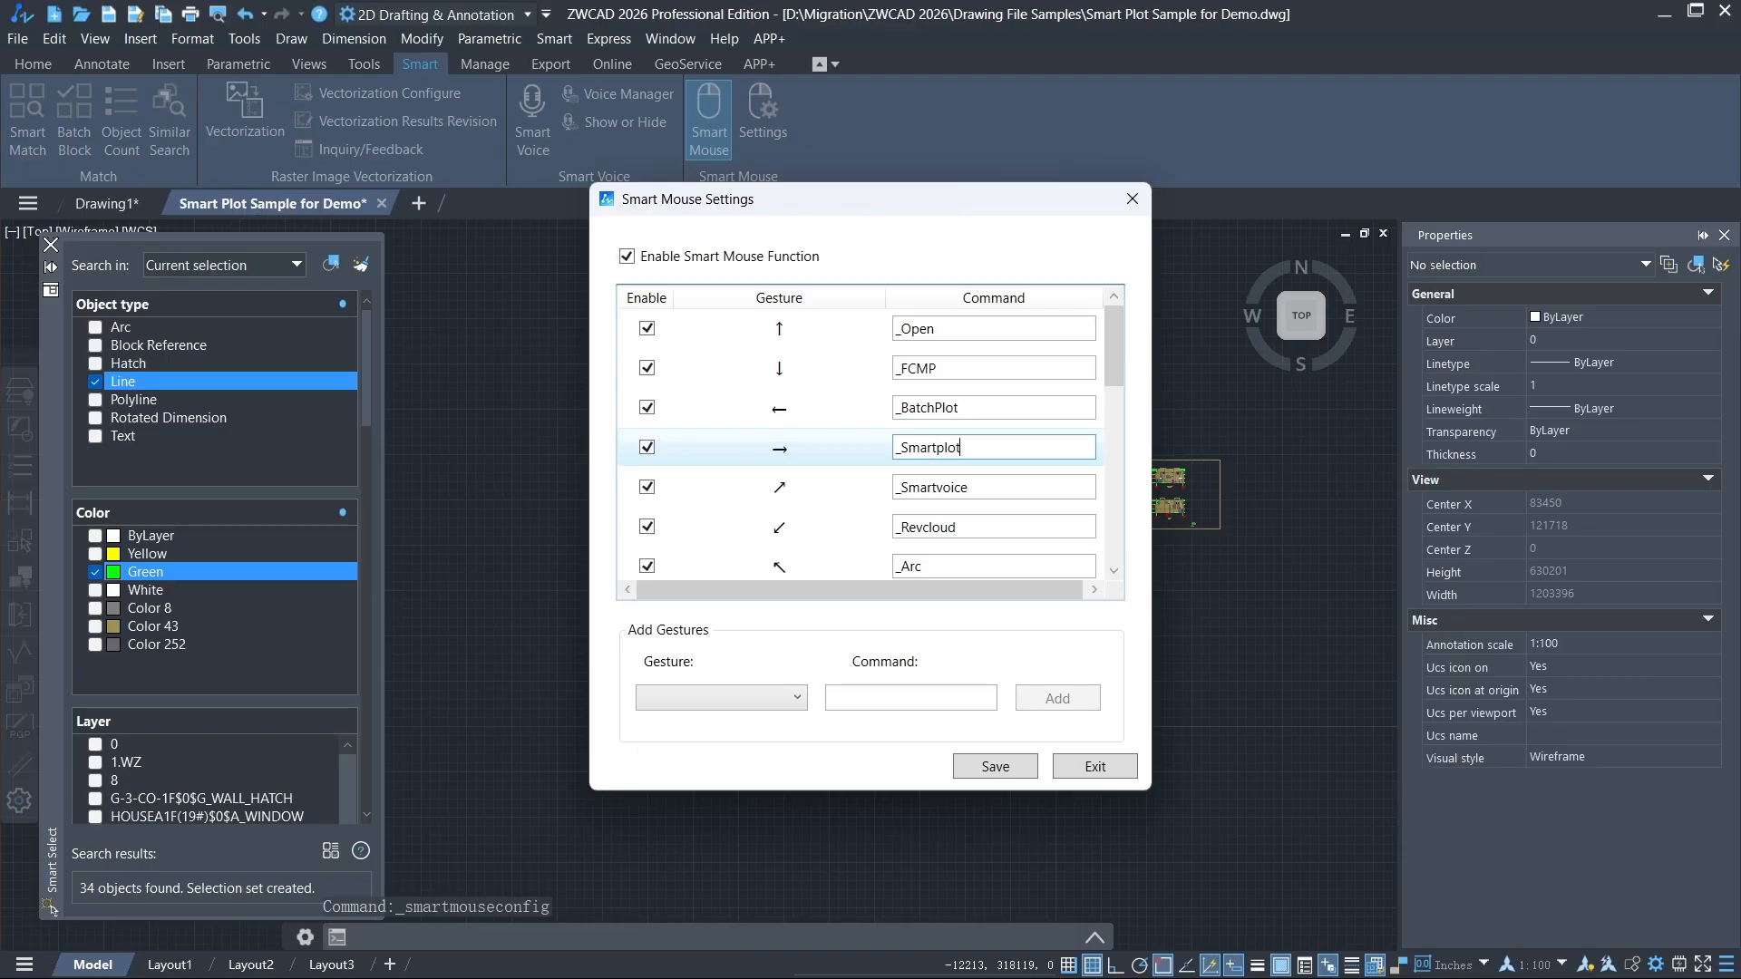
pyautogui.click(994, 766)
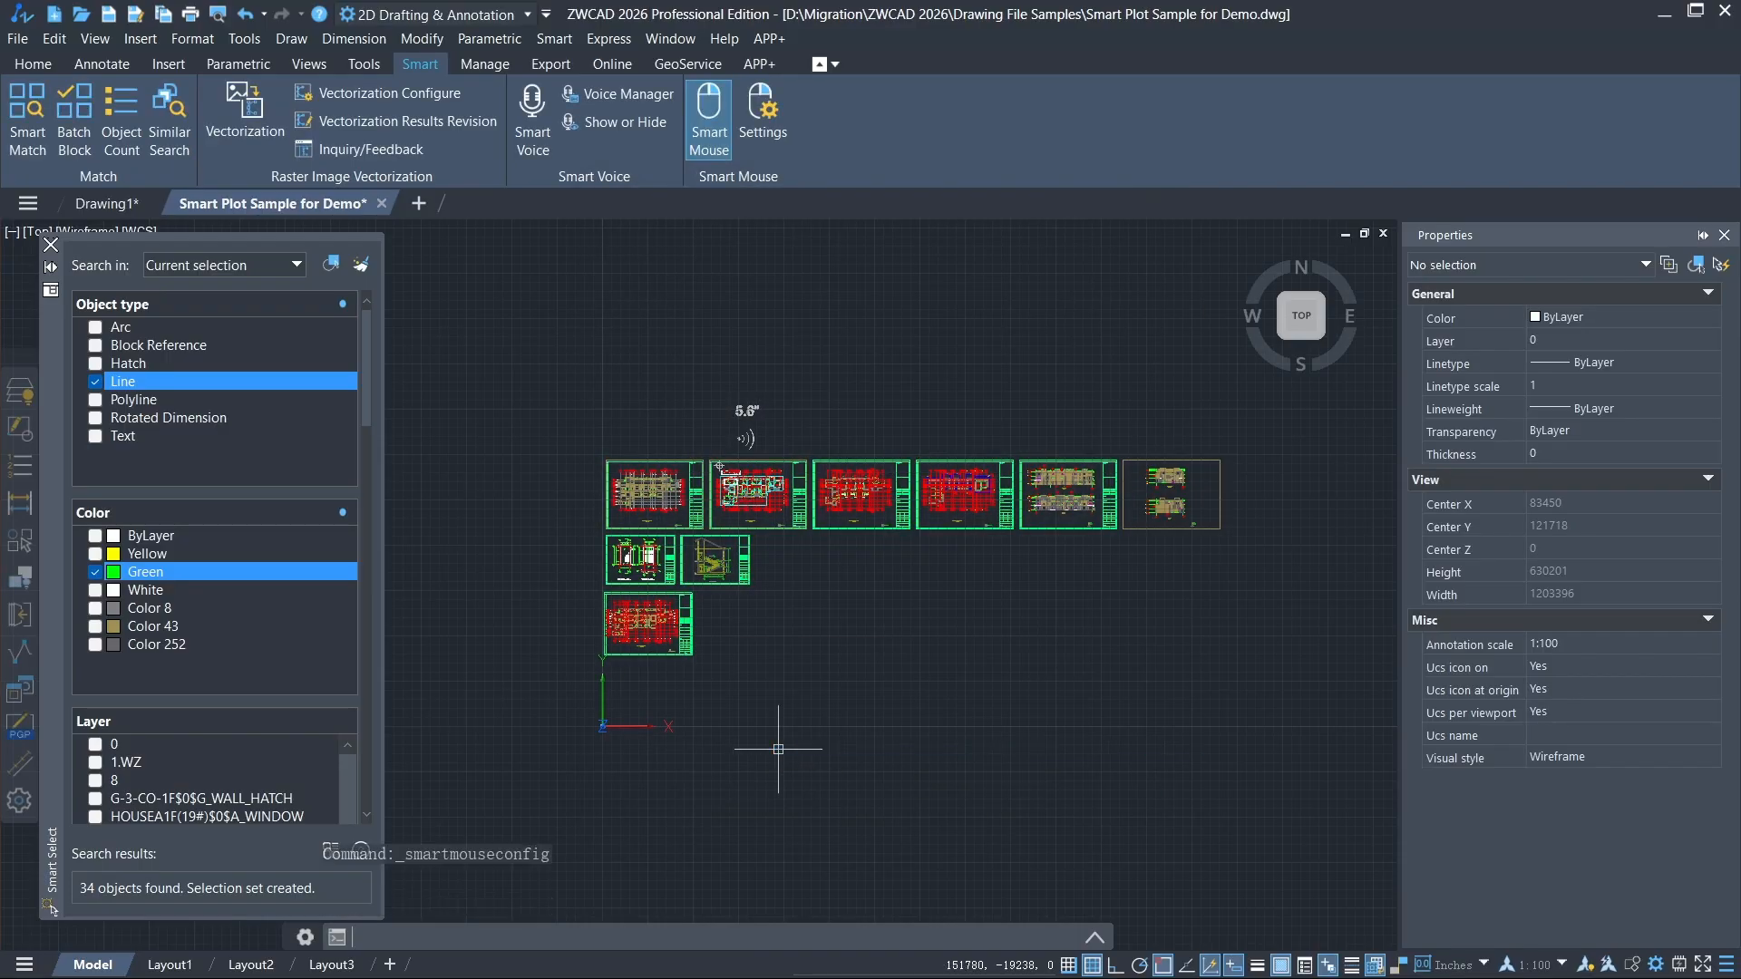
pyautogui.moveTo(778, 749); pyautogui.dragTo(1200, 749, button='right')
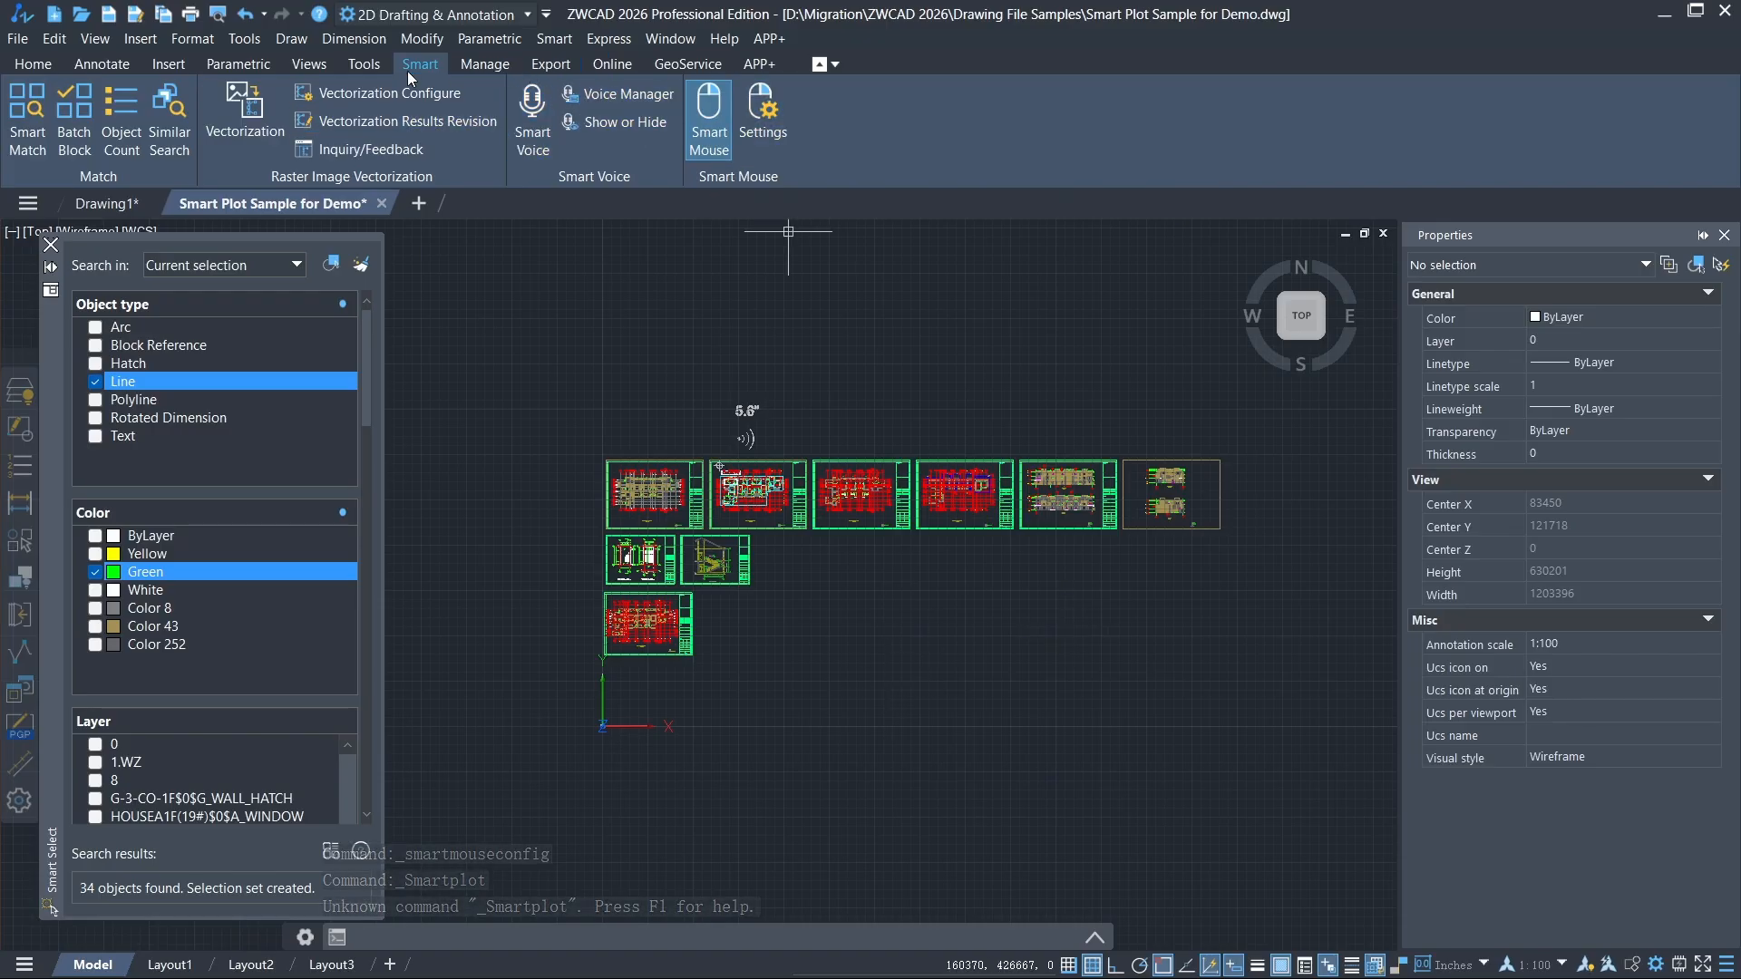
# Run Smart Batch Plot from the export tools to read its command name, and cancel the dialog.
pyautogui.click(550, 64)
pyautogui.click(328, 113)
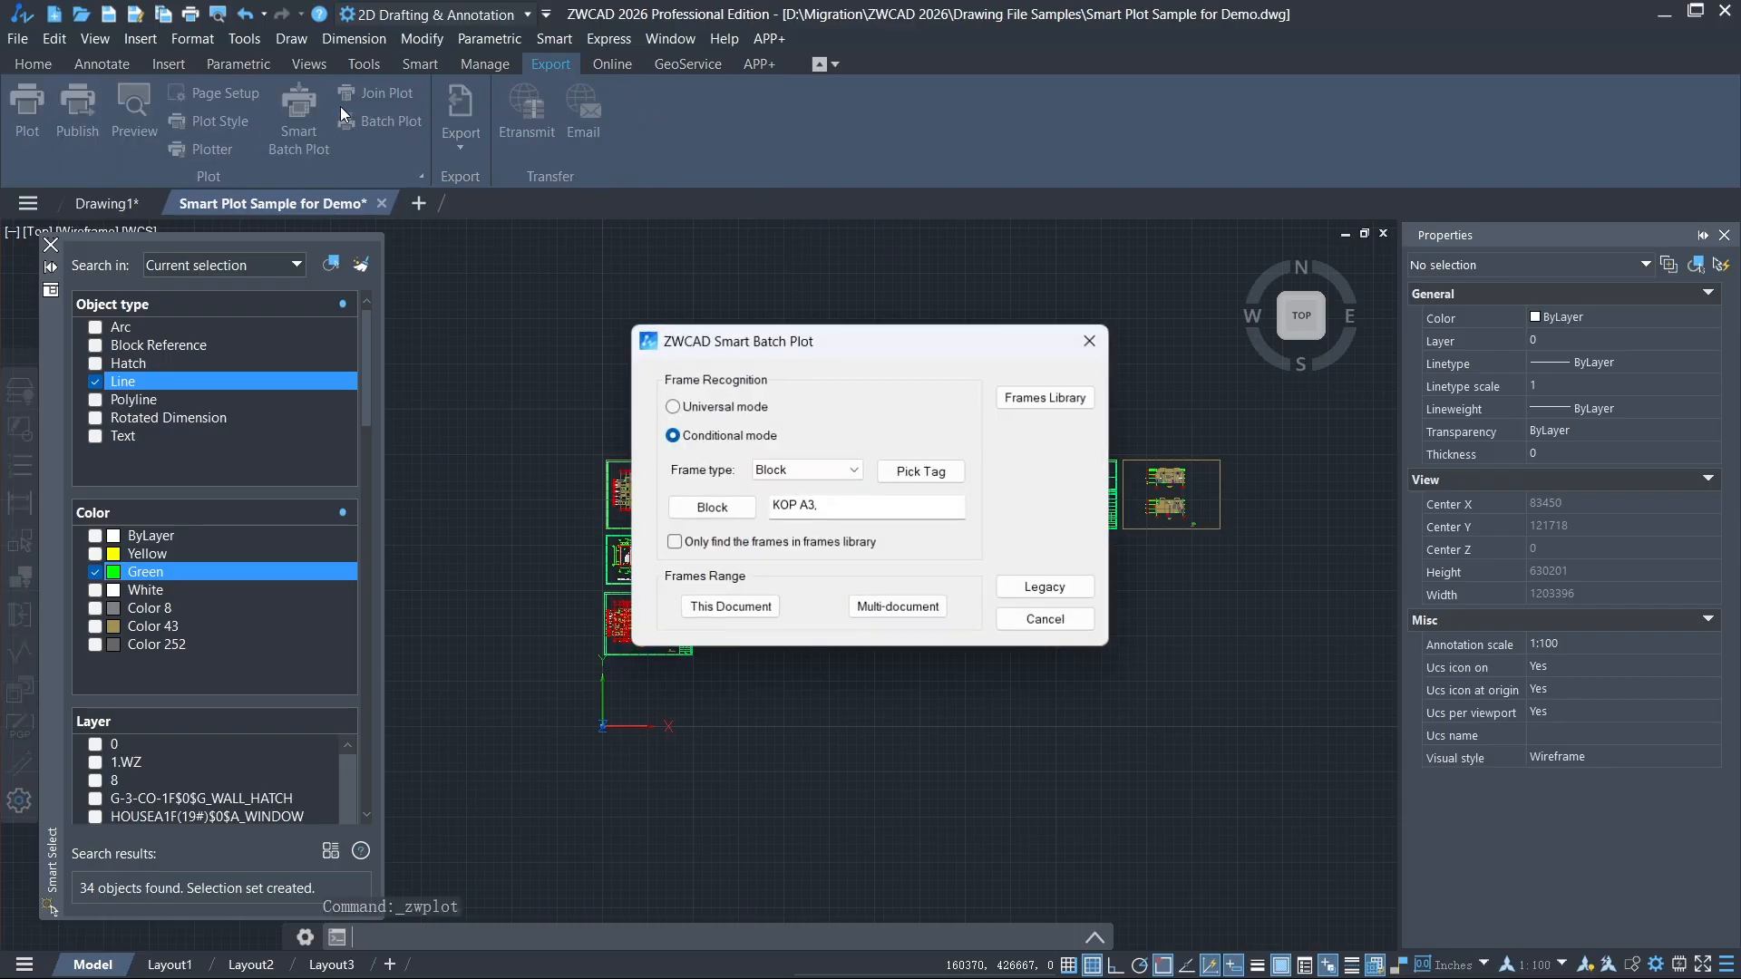
pyautogui.press('Escape')
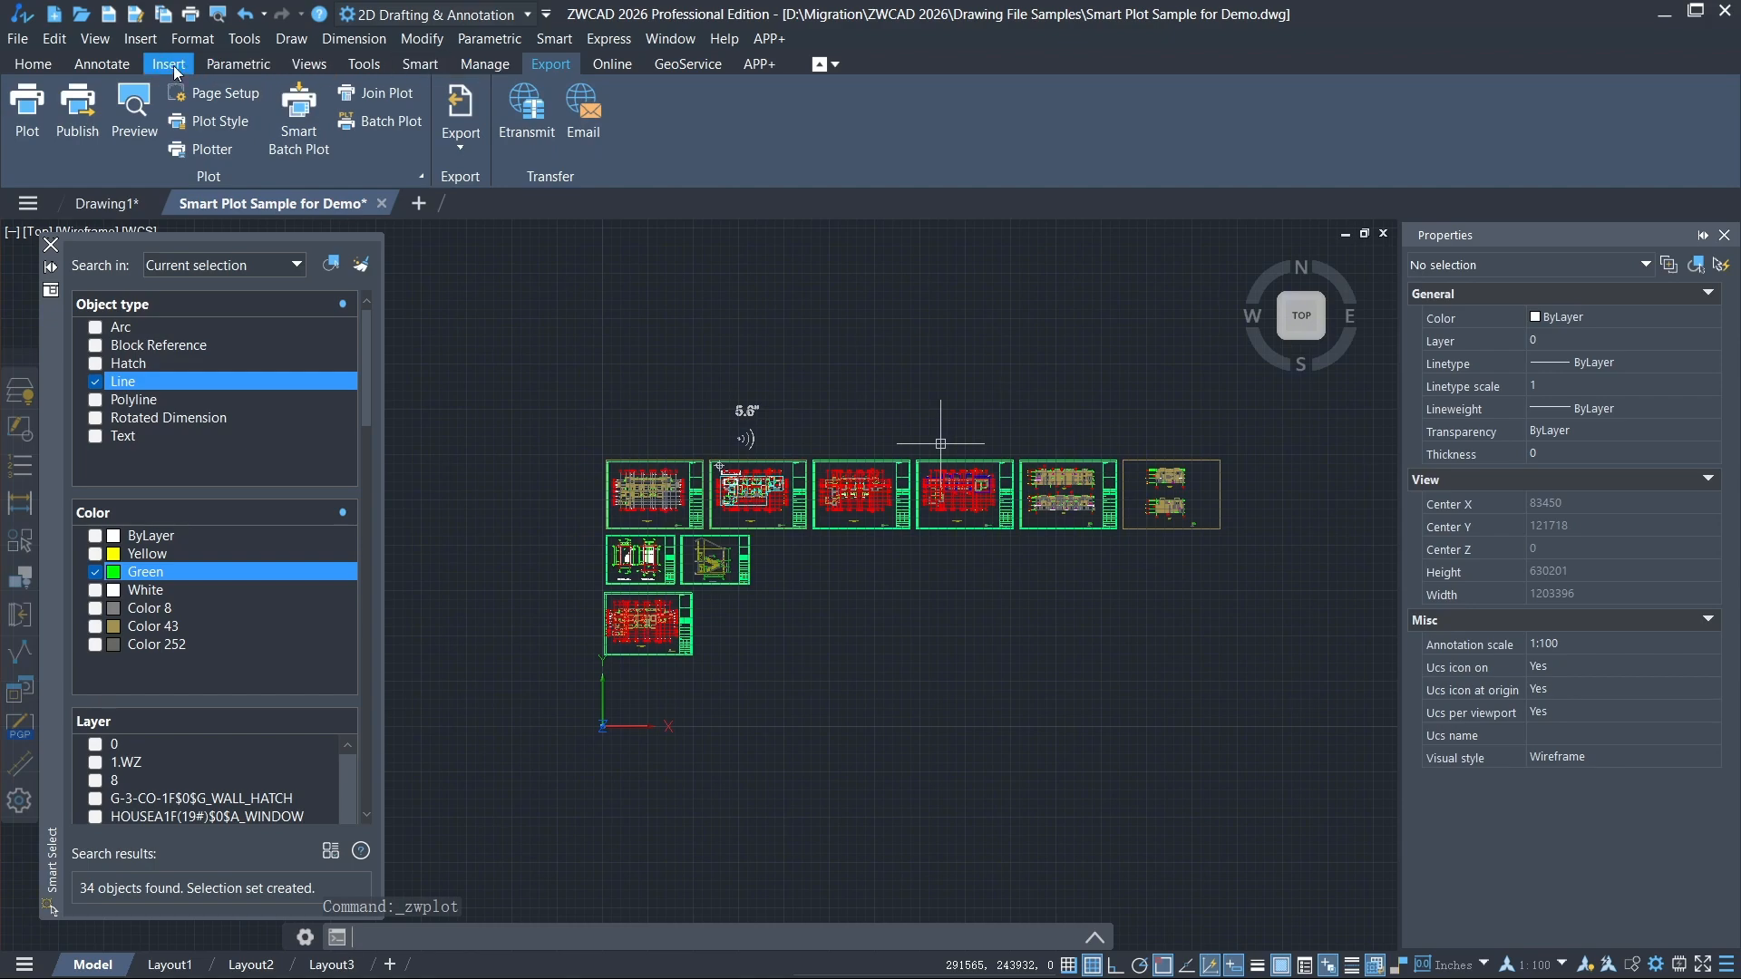
# Assign the command _ZWPLOT to the → gesture in the Smart Mouse settings and save them.
pyautogui.click(420, 63)
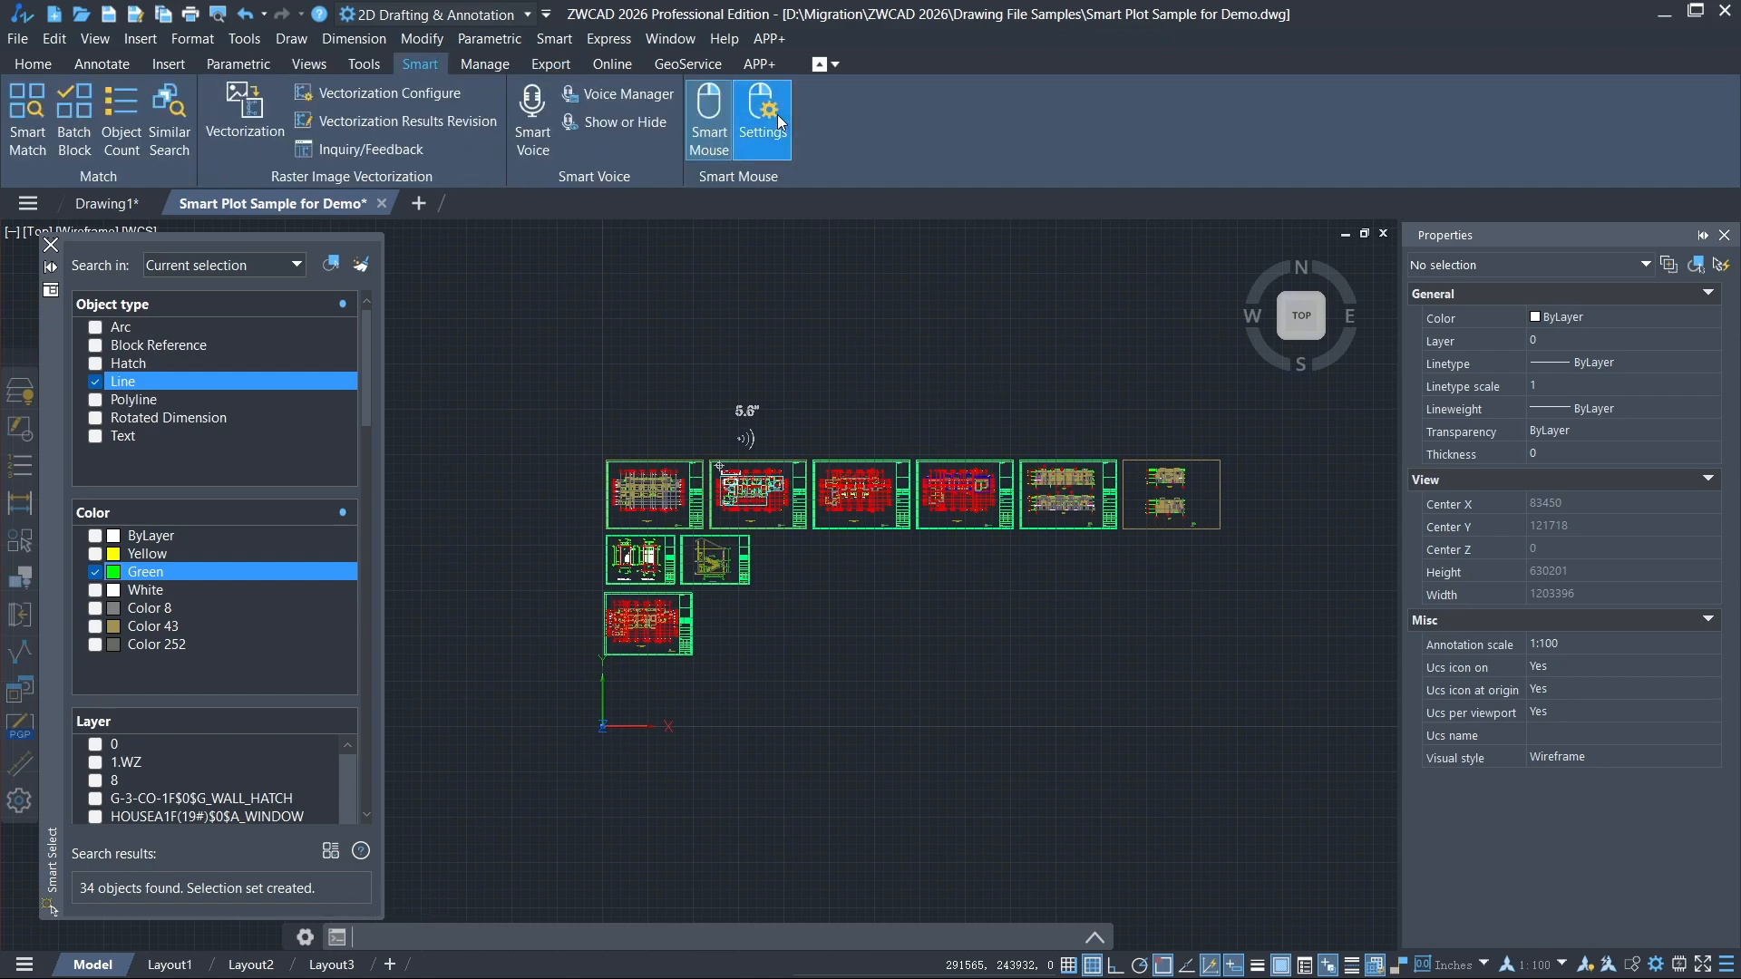
pyautogui.click(777, 114)
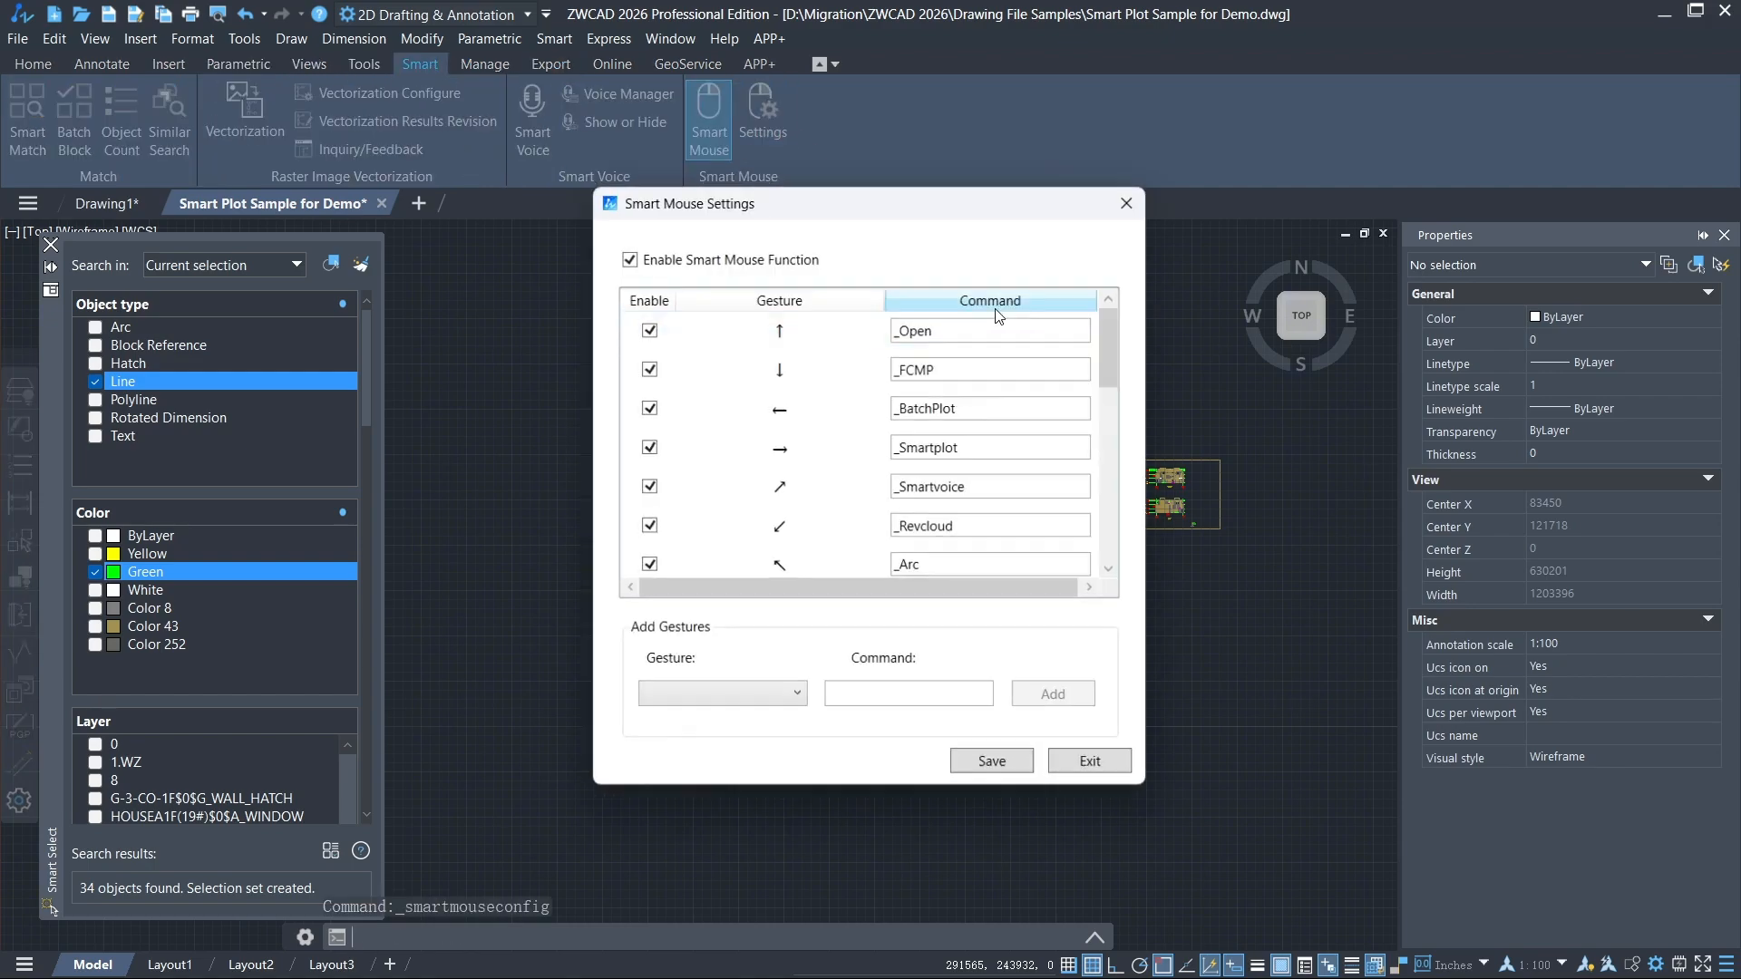
pyautogui.click(1017, 446)
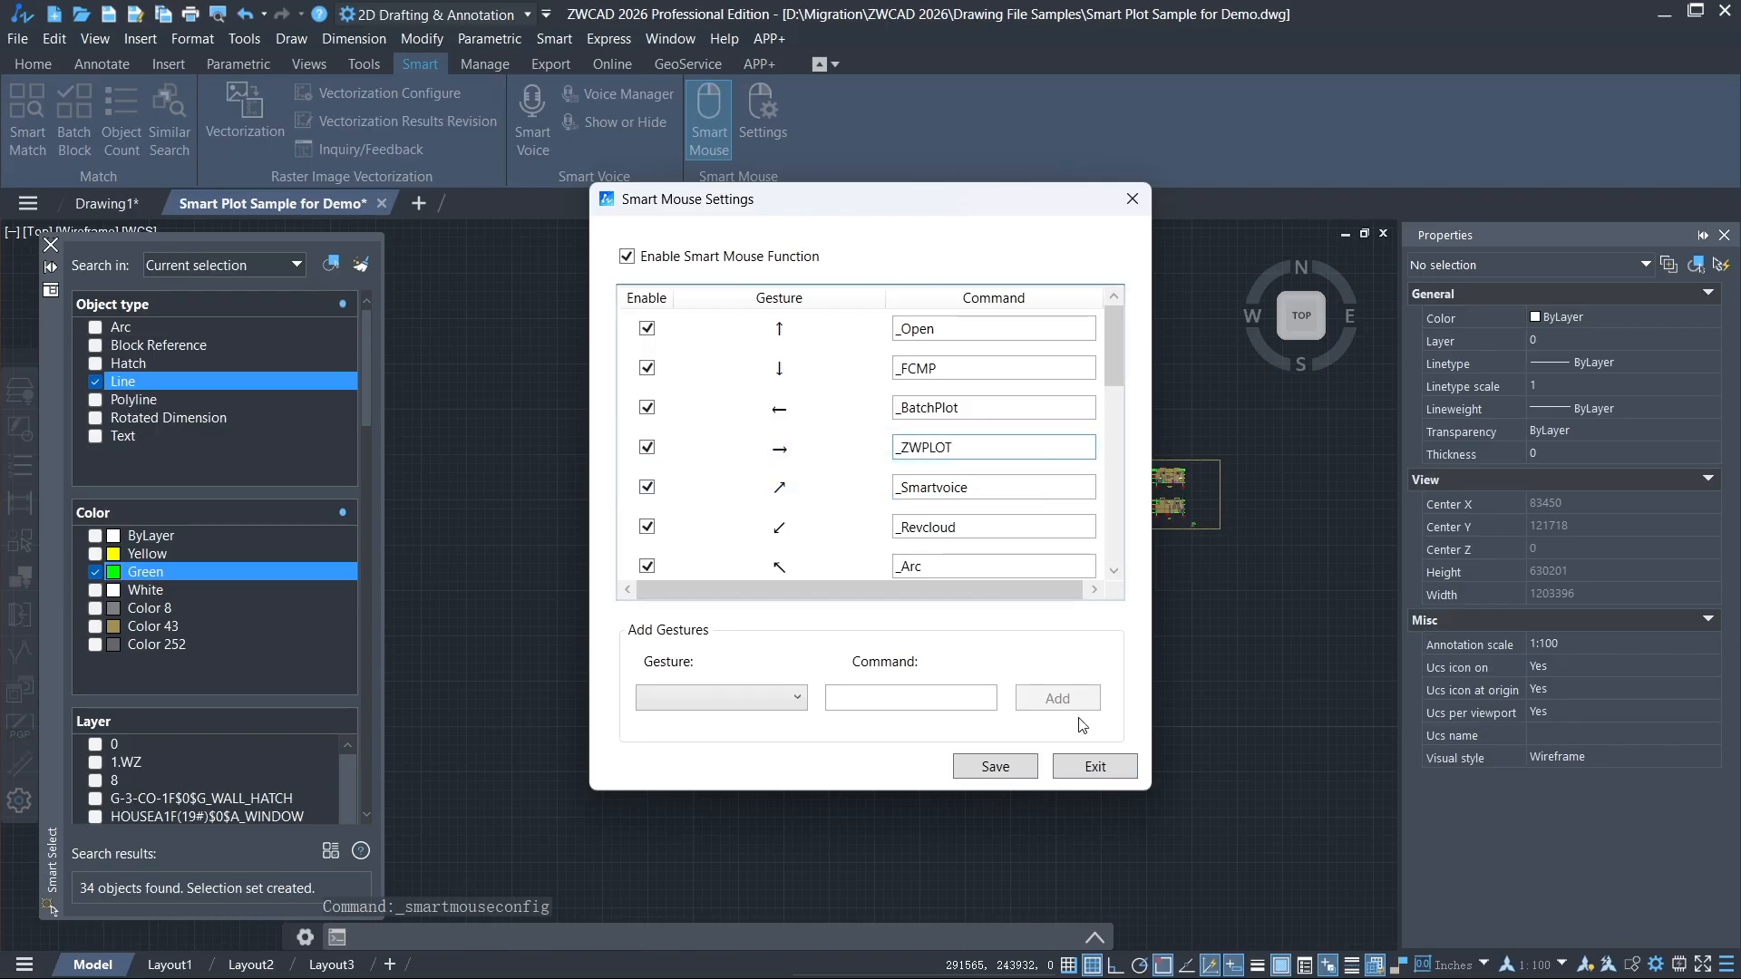
pyautogui.click(1010, 771)
# Launch Smart Batch Plot with the → gesture and pick the two title block frames as the frame blocks to recognize.
pyautogui.moveTo(833, 740); pyautogui.dragTo(1223, 730, button='right')
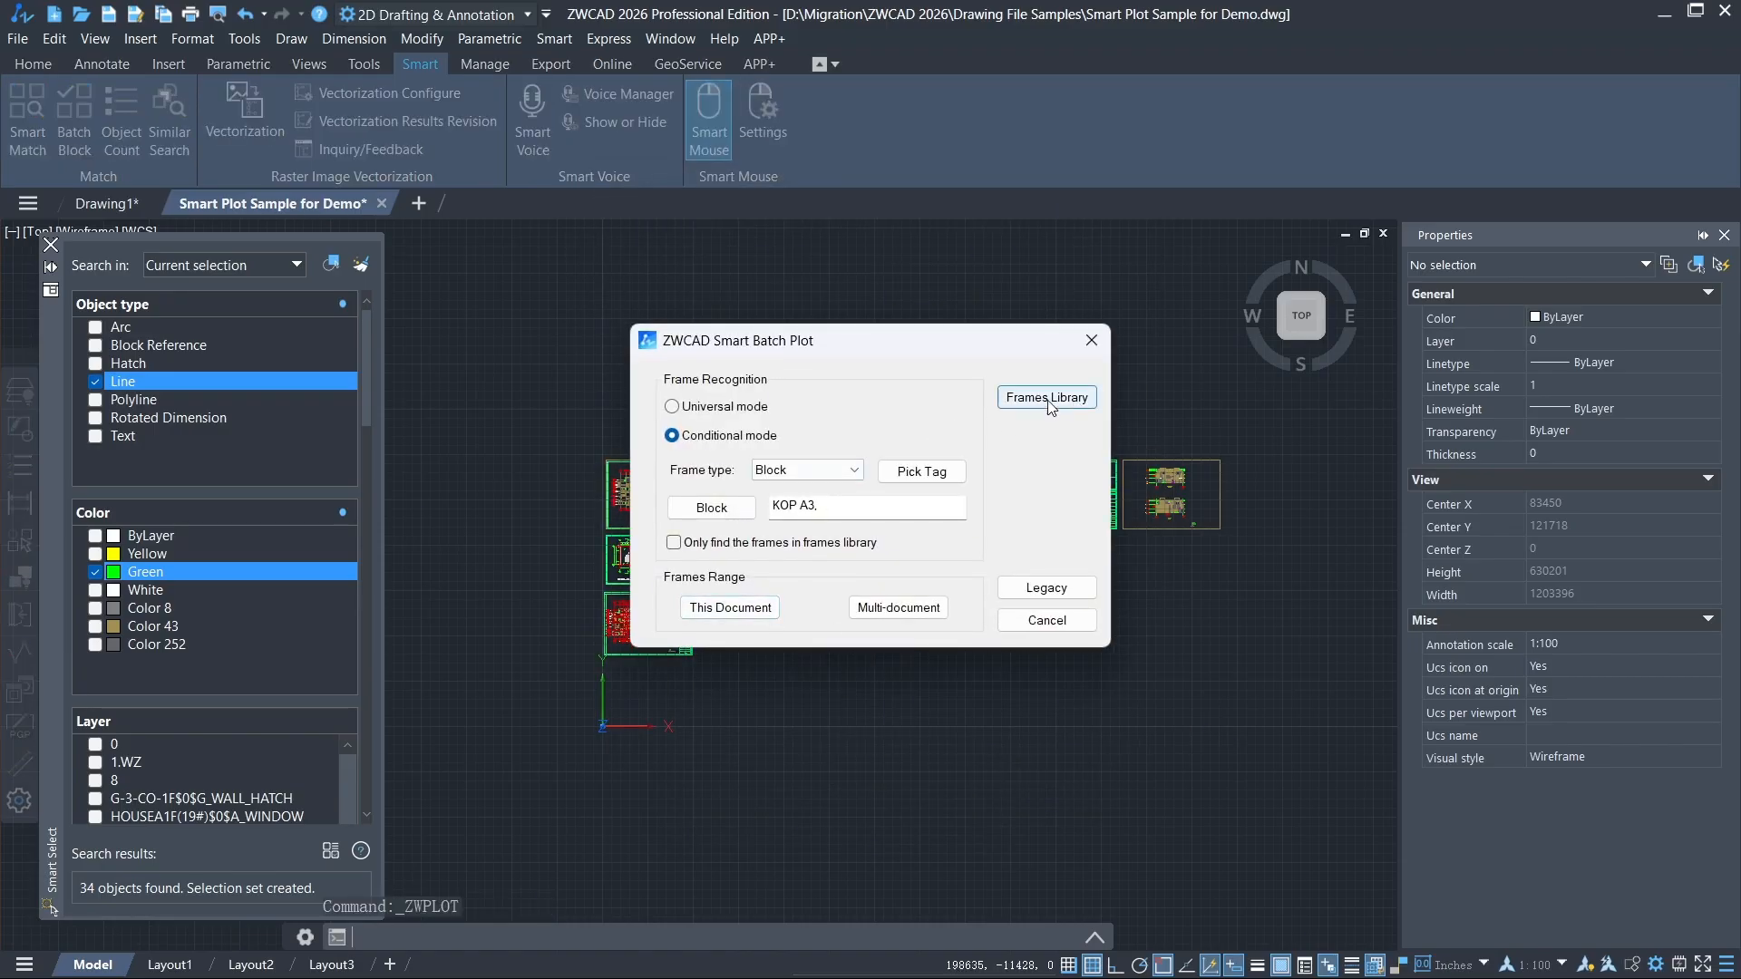
pyautogui.click(921, 472)
pyautogui.scroll(8, 679, 523)
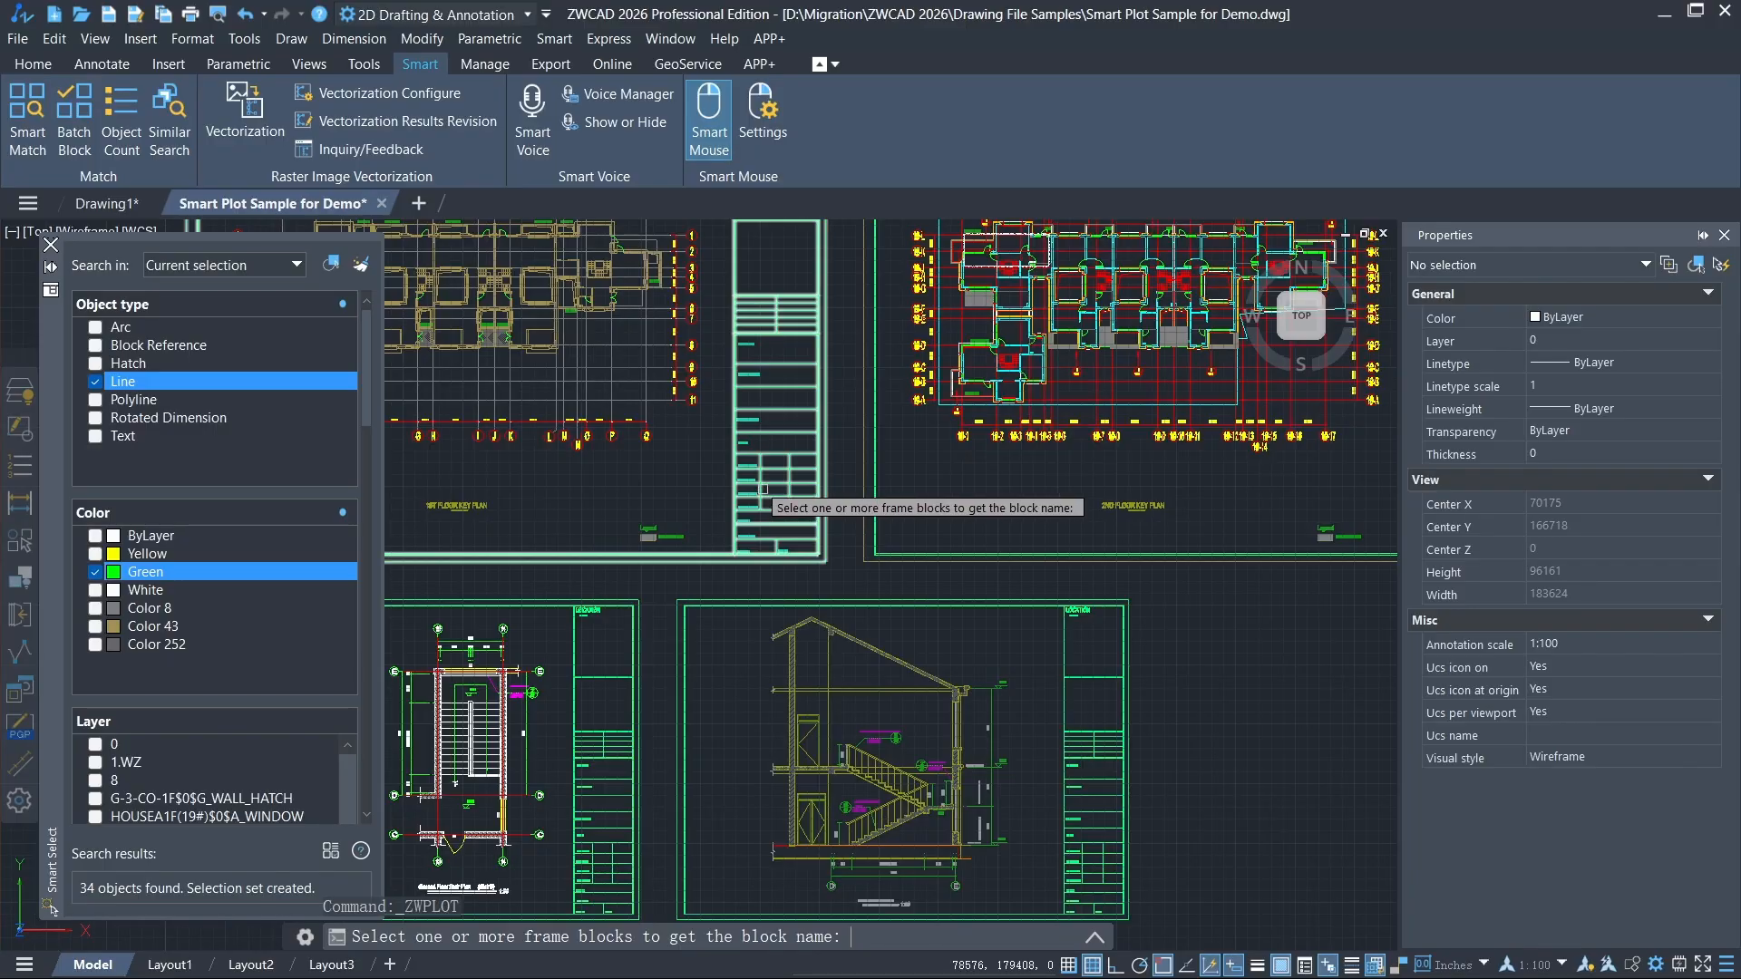
pyautogui.click(759, 492)
pyautogui.click(594, 752)
pyautogui.press('Return')
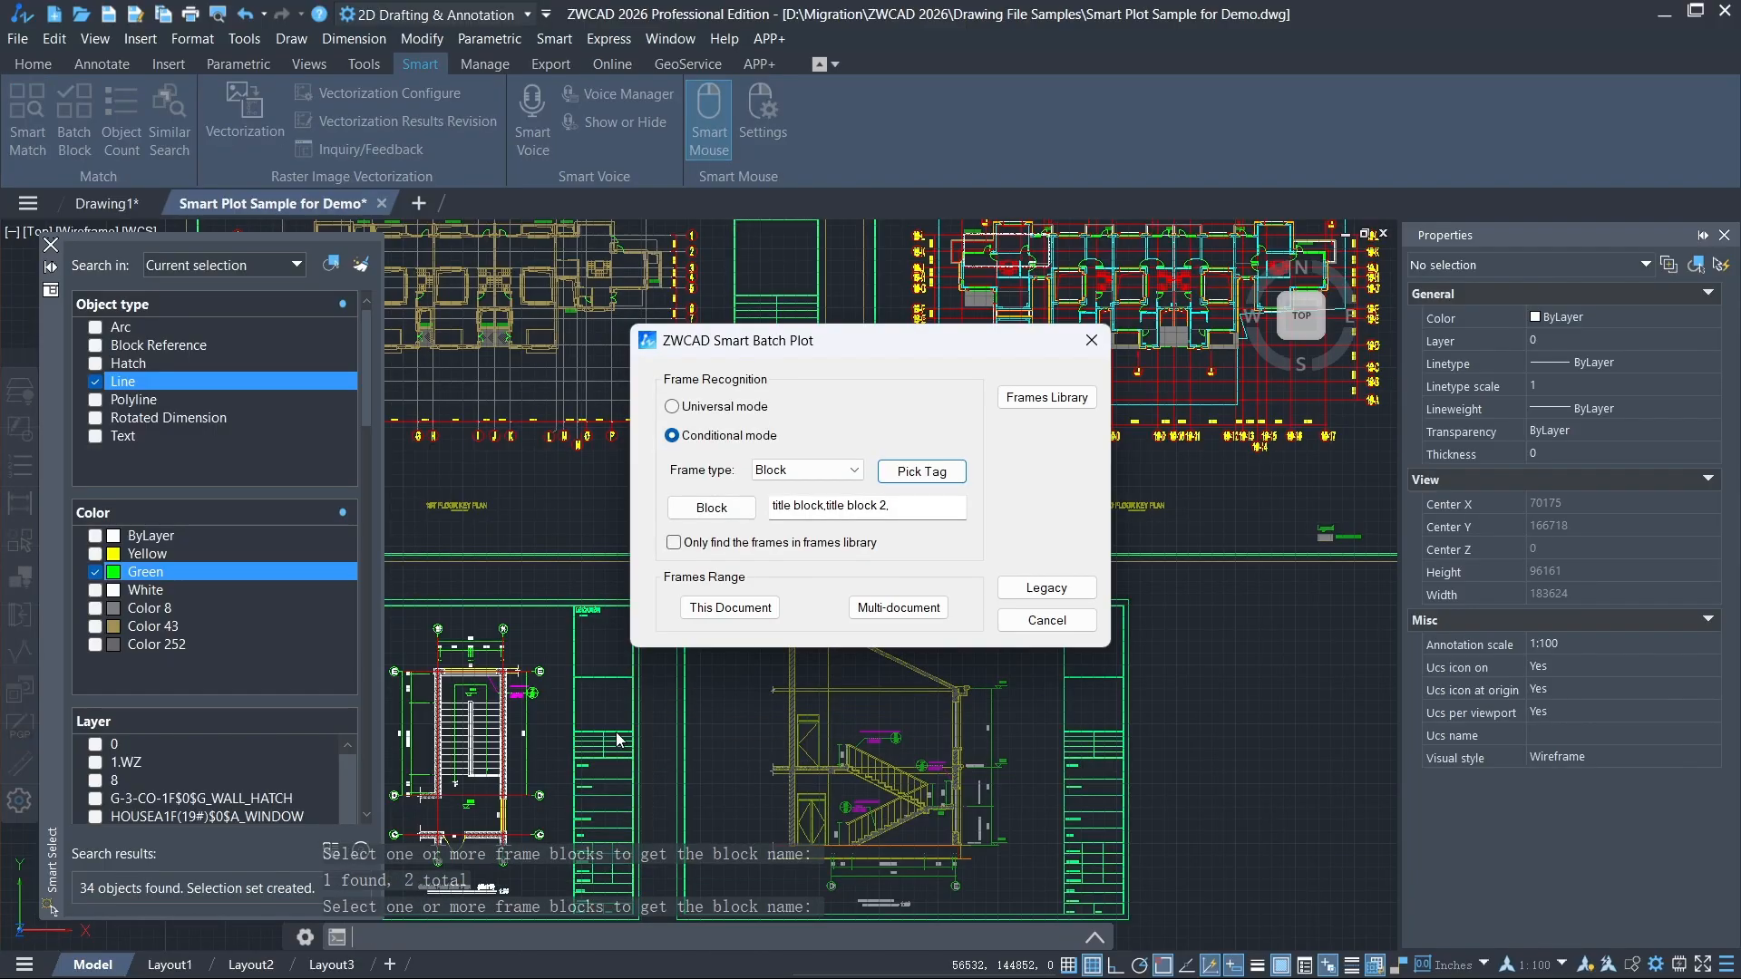
# Select the frames of the upper two sheet rows and the lowest sheet in this document, accepting the prioritized plot scale 1:100.
pyautogui.click(728, 607)
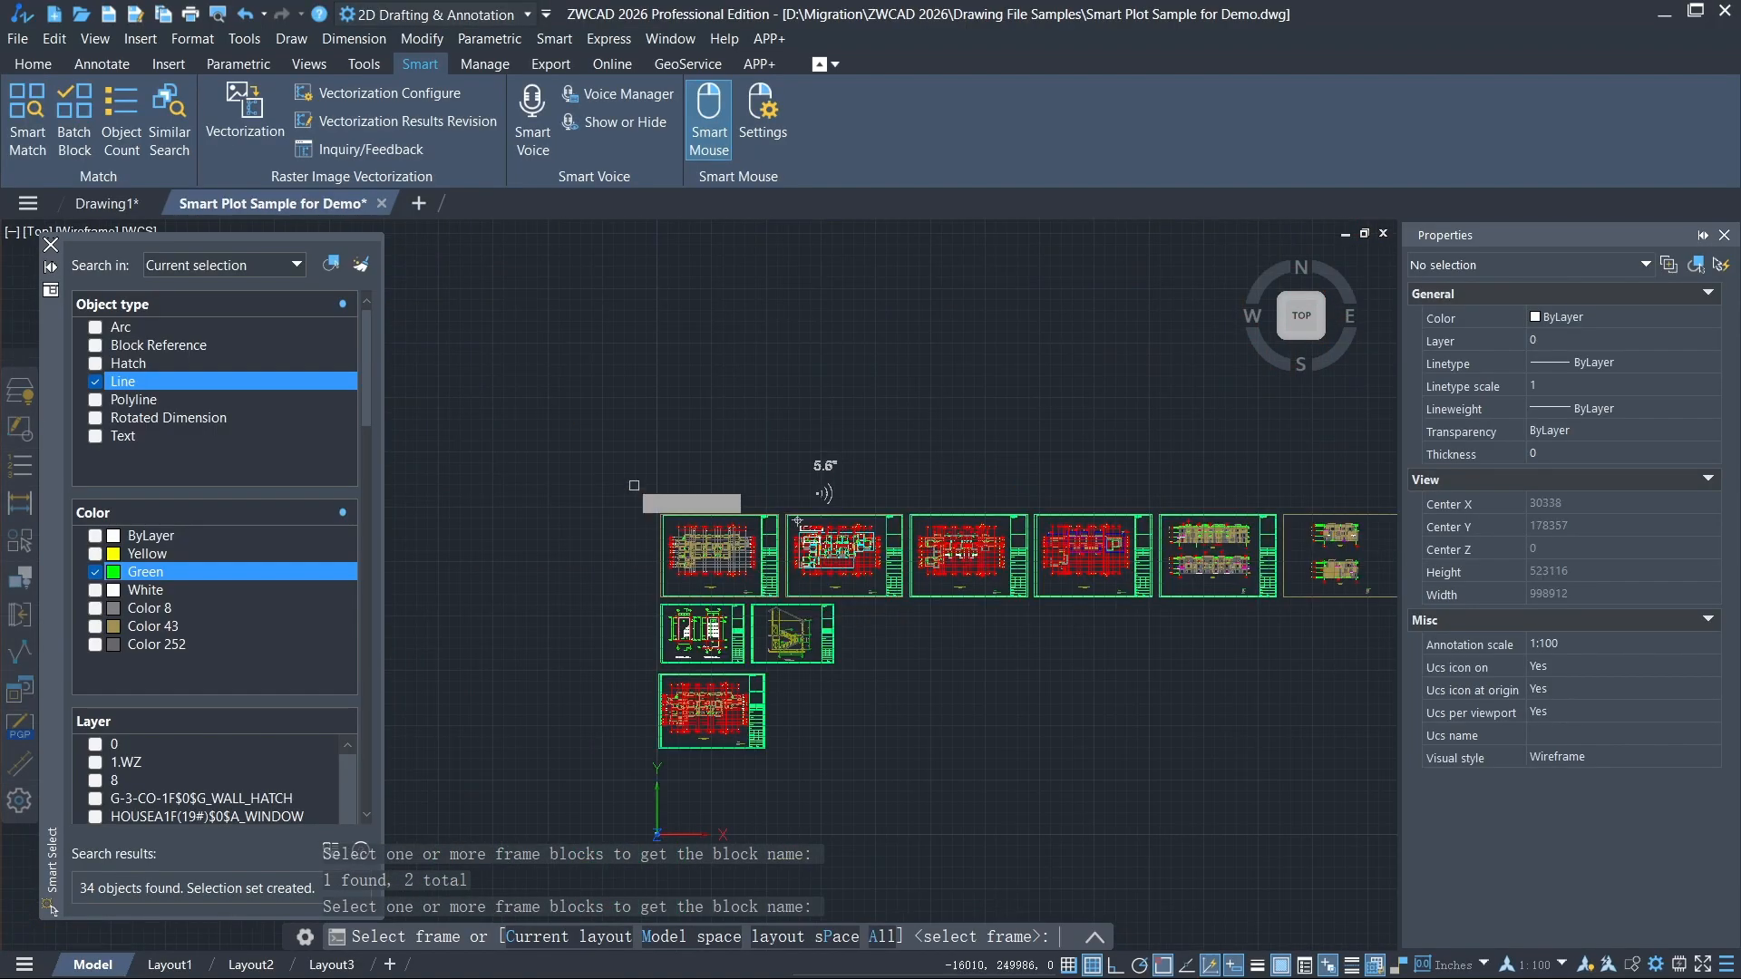
pyautogui.click(632, 483)
pyautogui.moveTo(1178, 799); pyautogui.dragTo(1087, 722, button='middle')
pyautogui.click(1266, 672)
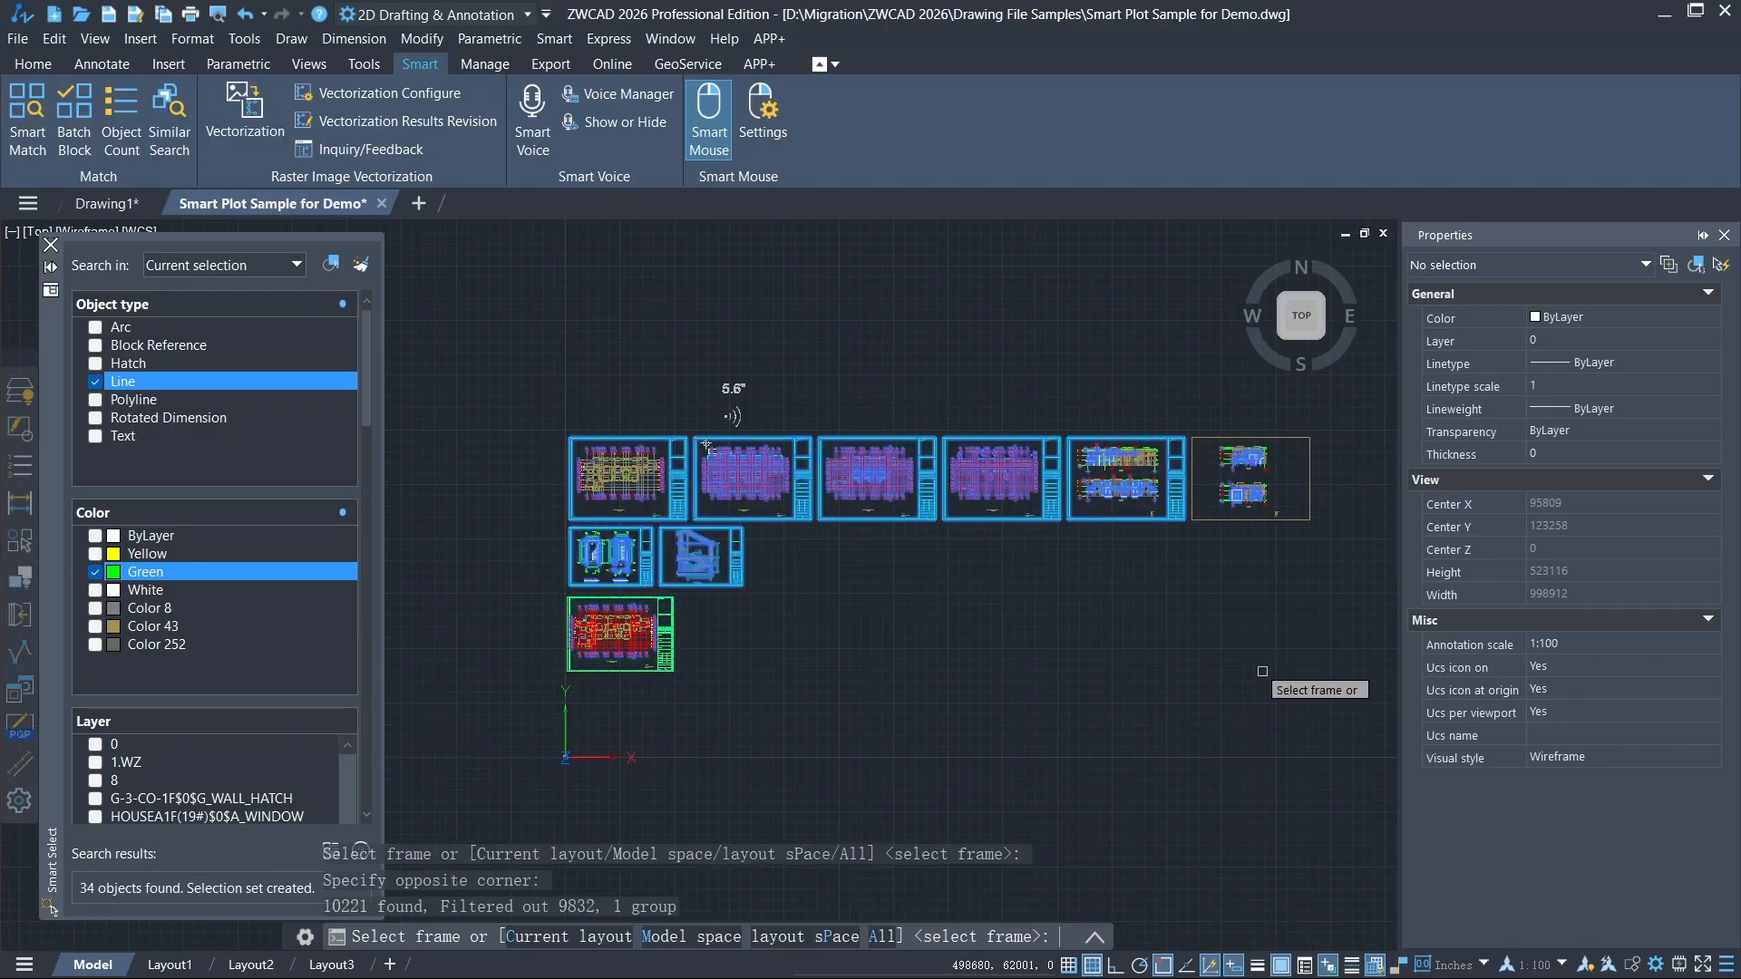
pyautogui.click(666, 642)
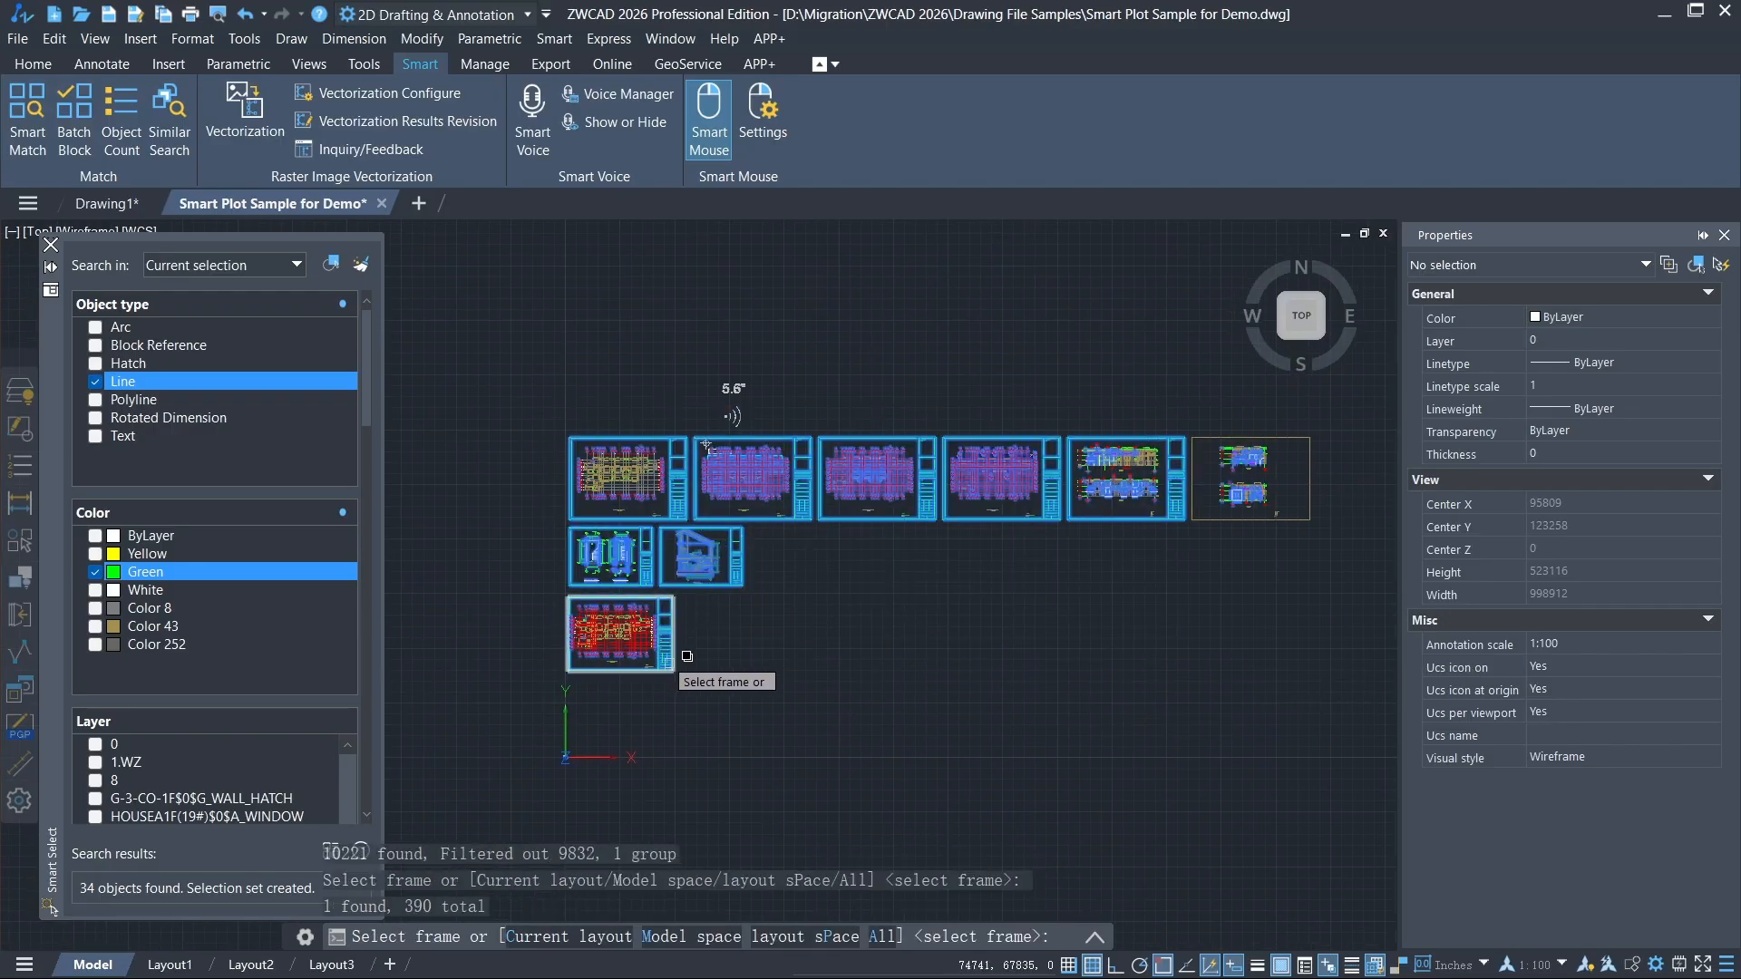
pyautogui.press('Return')
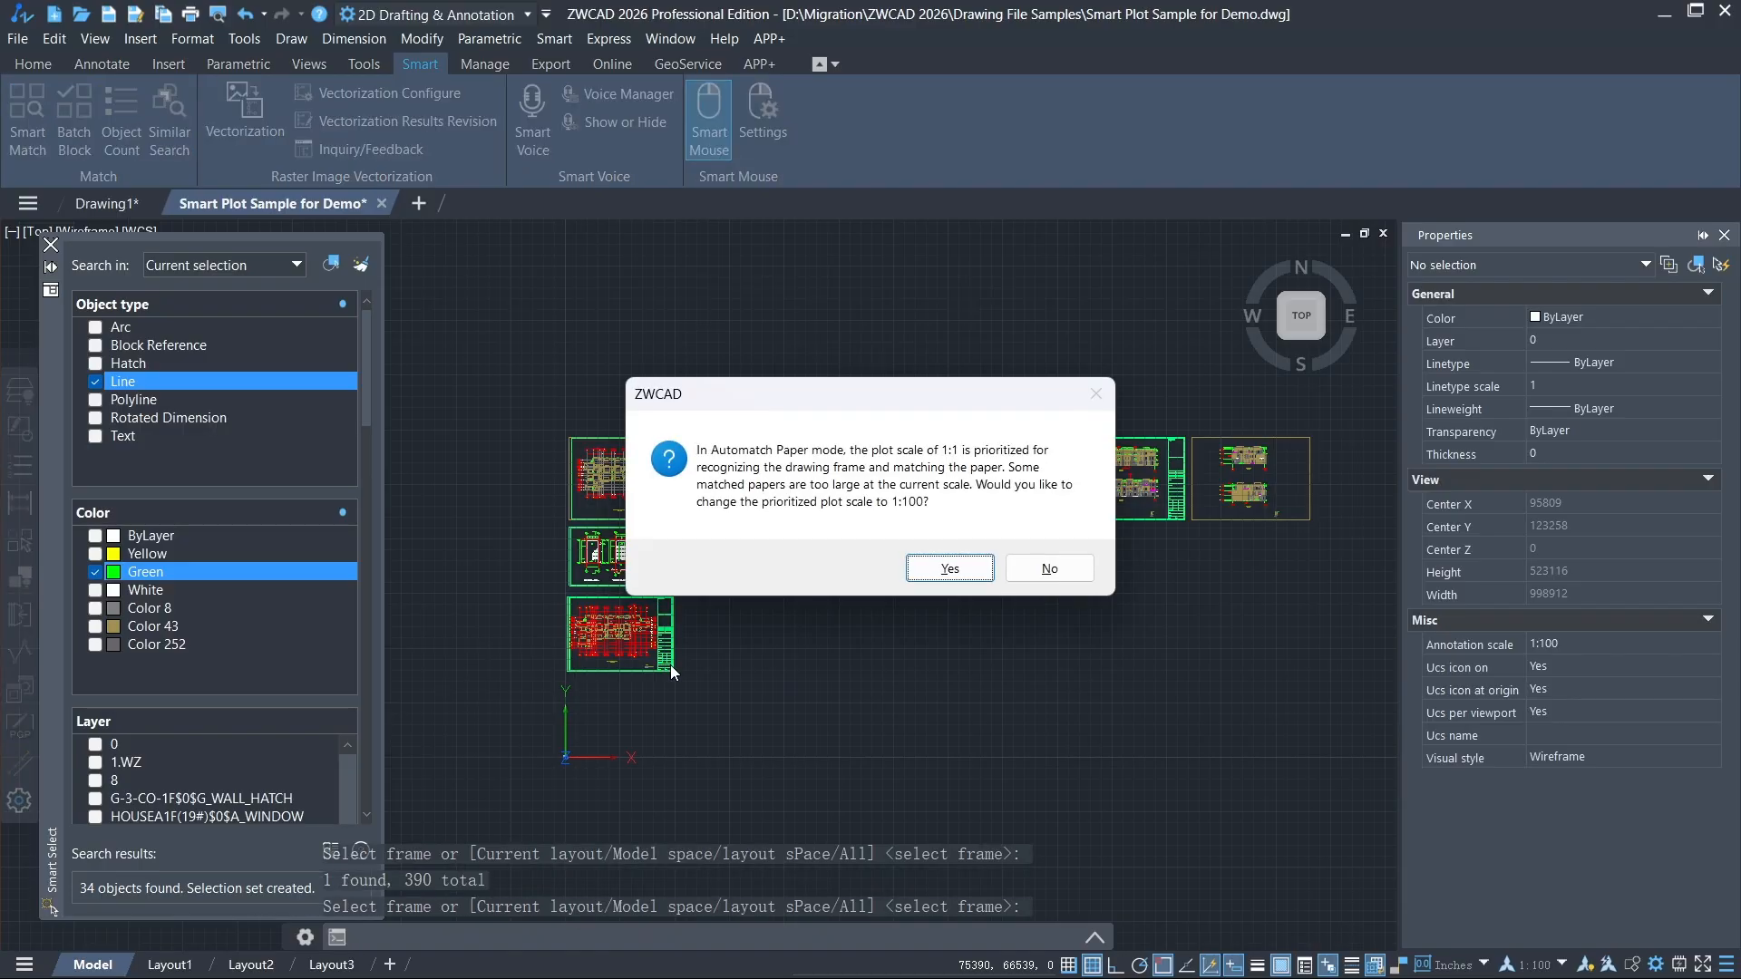
pyautogui.click(949, 569)
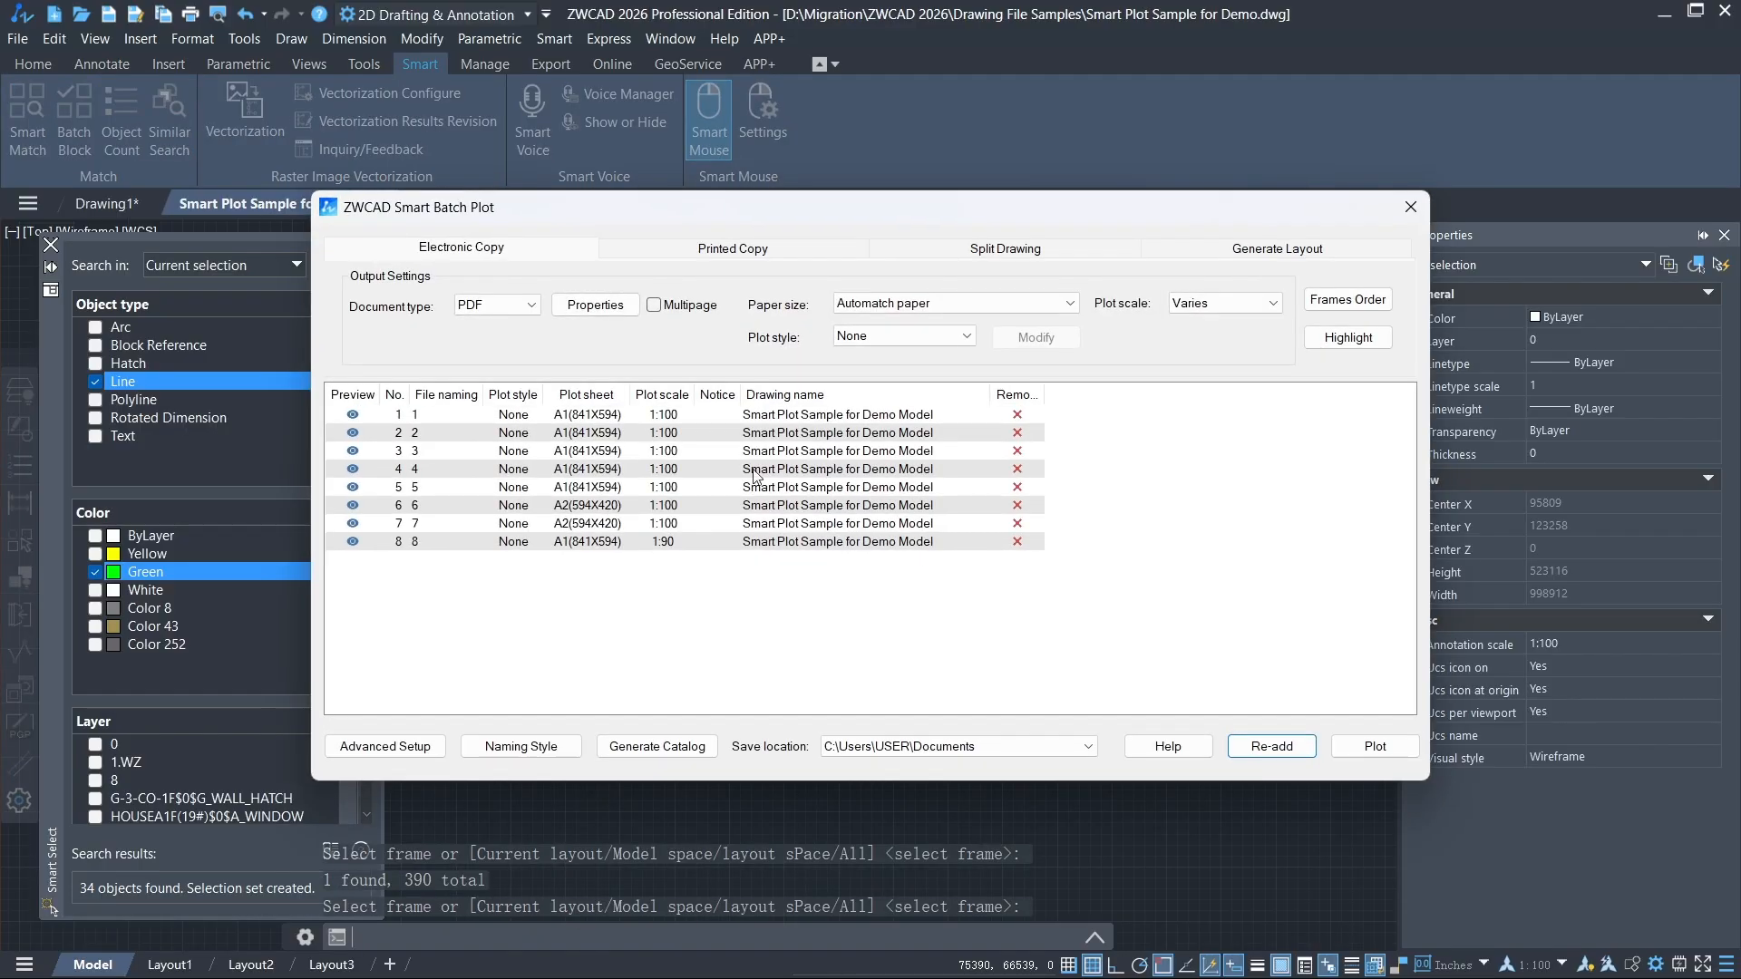
# Set the batch plot's paper size to A4(297X210) and its plot style to Monochrome.ctb.
pyautogui.click(891, 305)
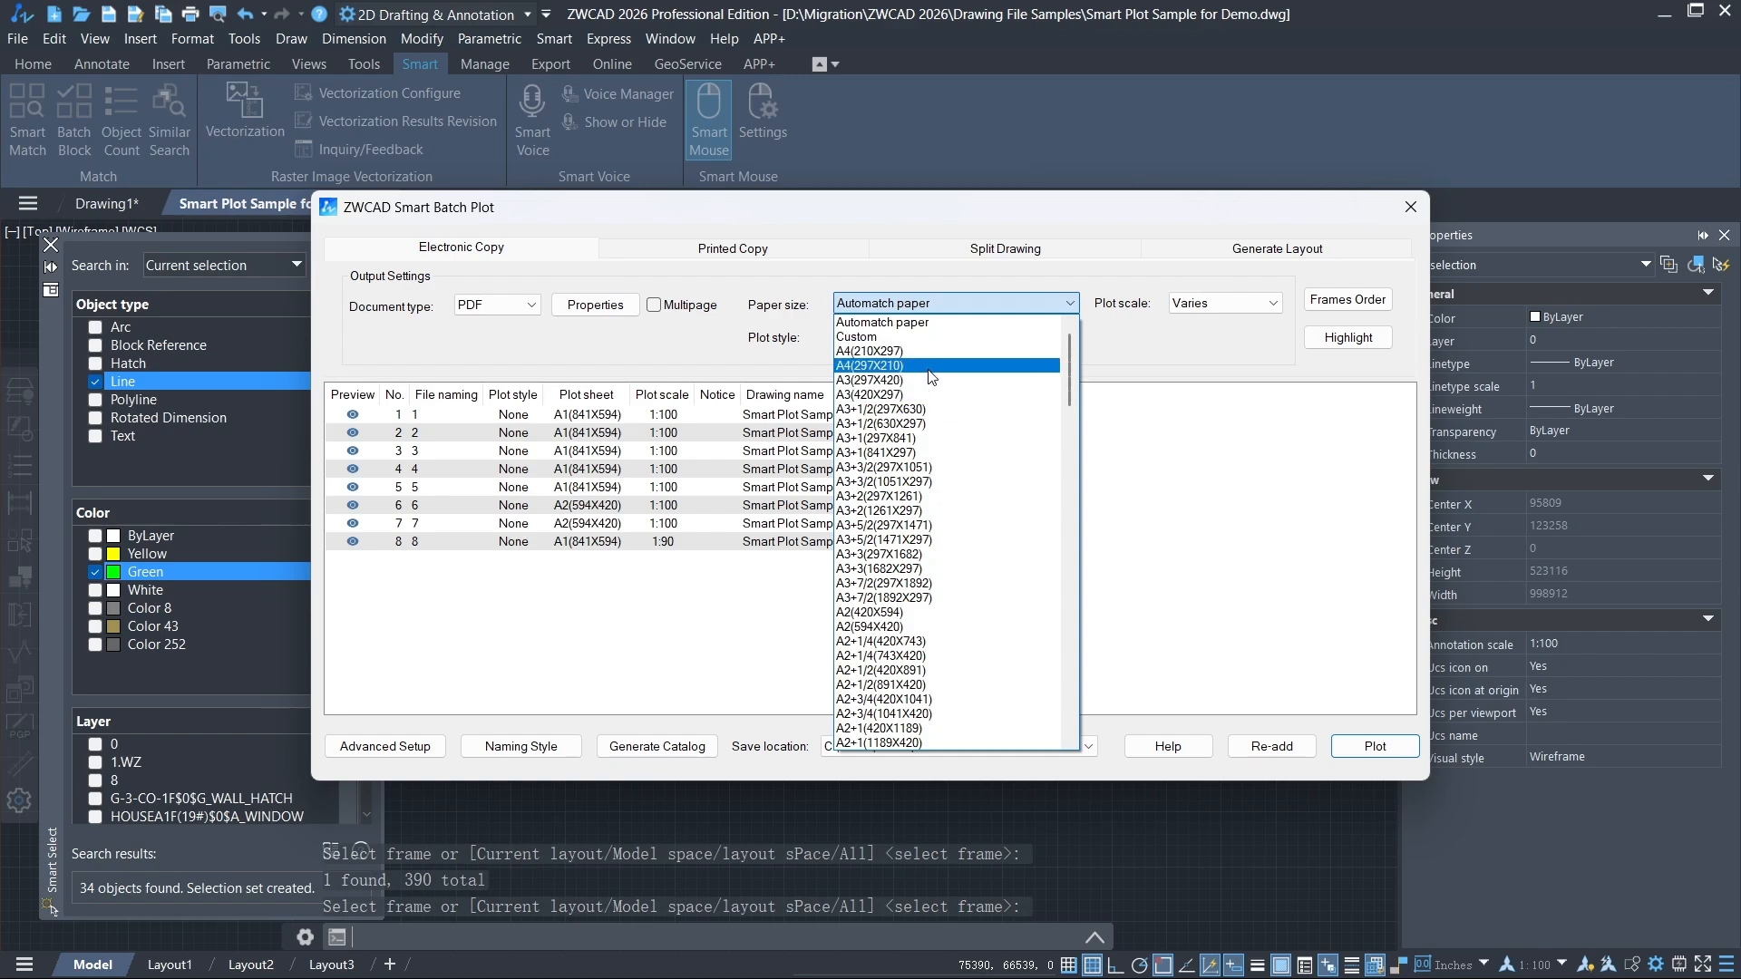
pyautogui.click(923, 366)
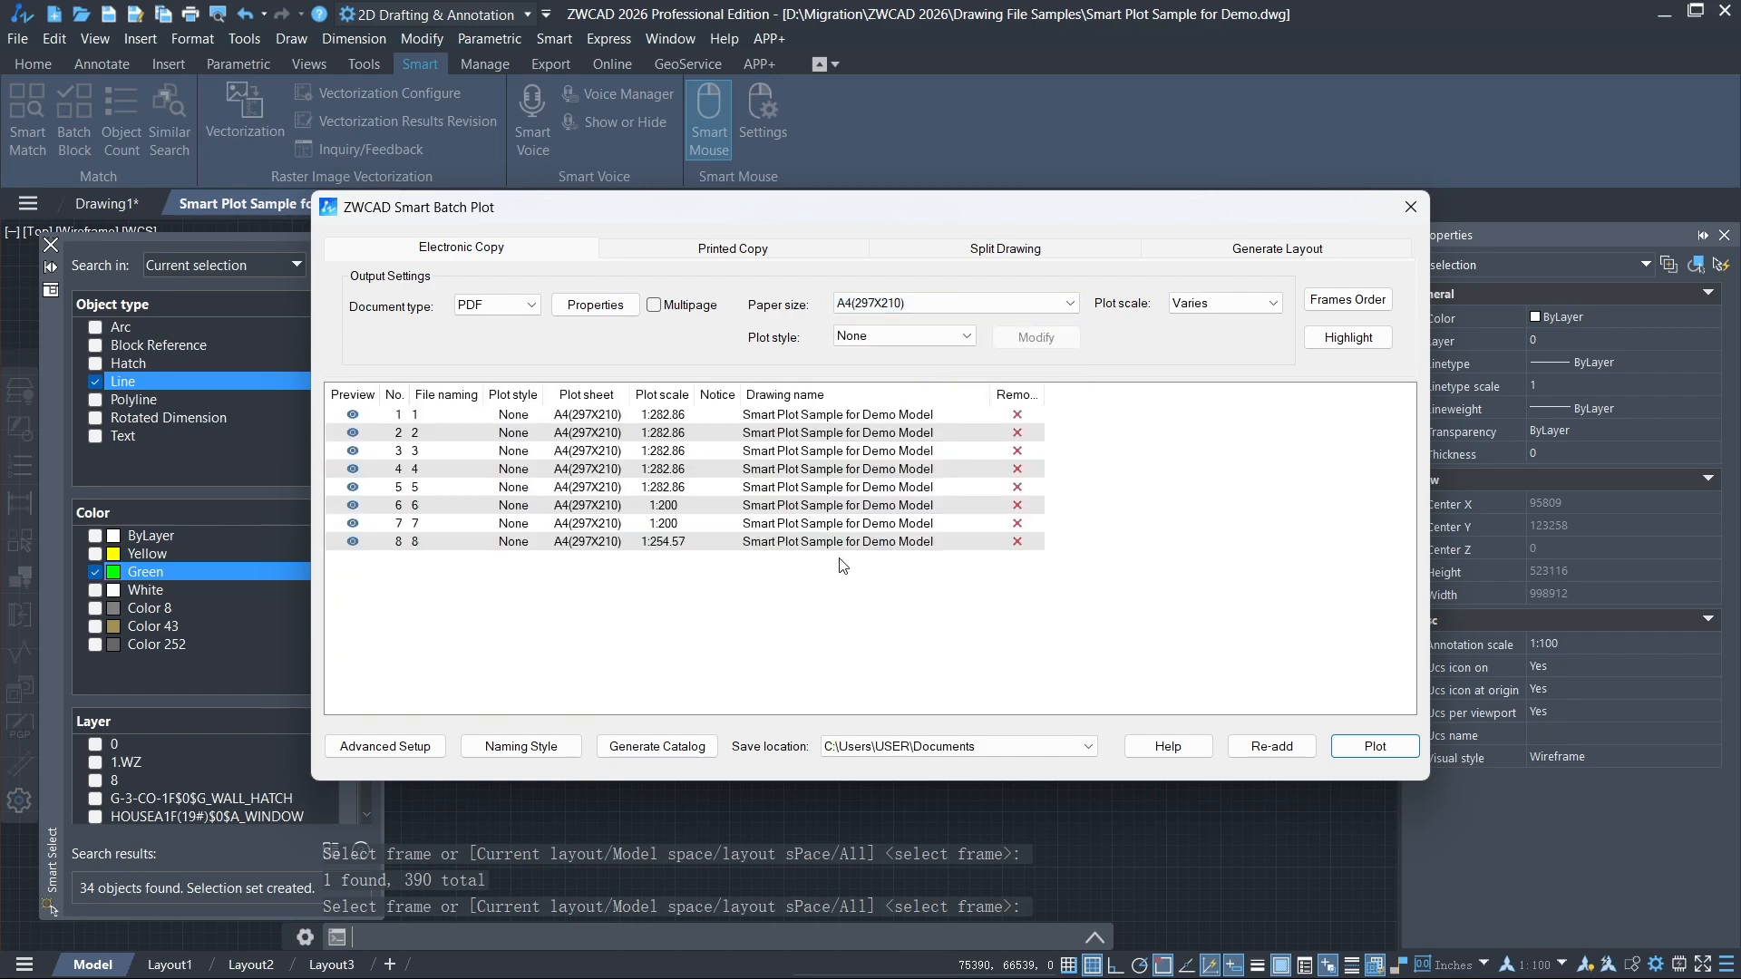
pyautogui.click(904, 336)
pyautogui.click(898, 391)
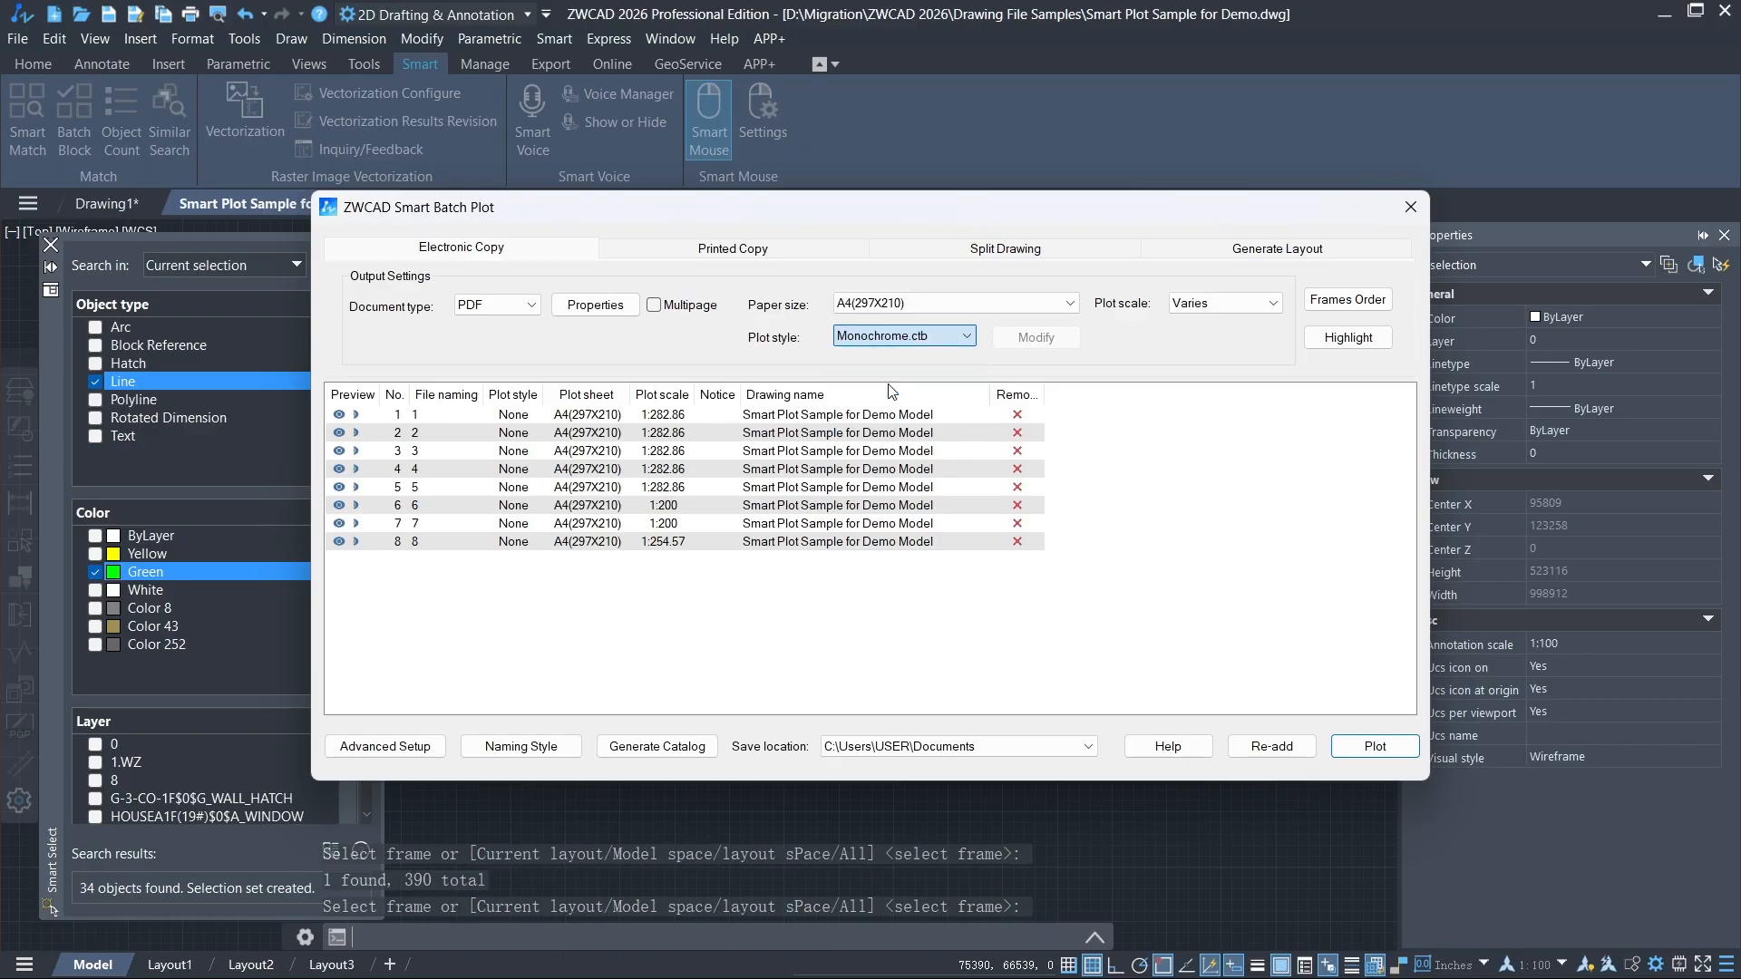
# Enable multipage output and plot the sheets to 1.pdf in the Documents folder.
pyautogui.click(660, 307)
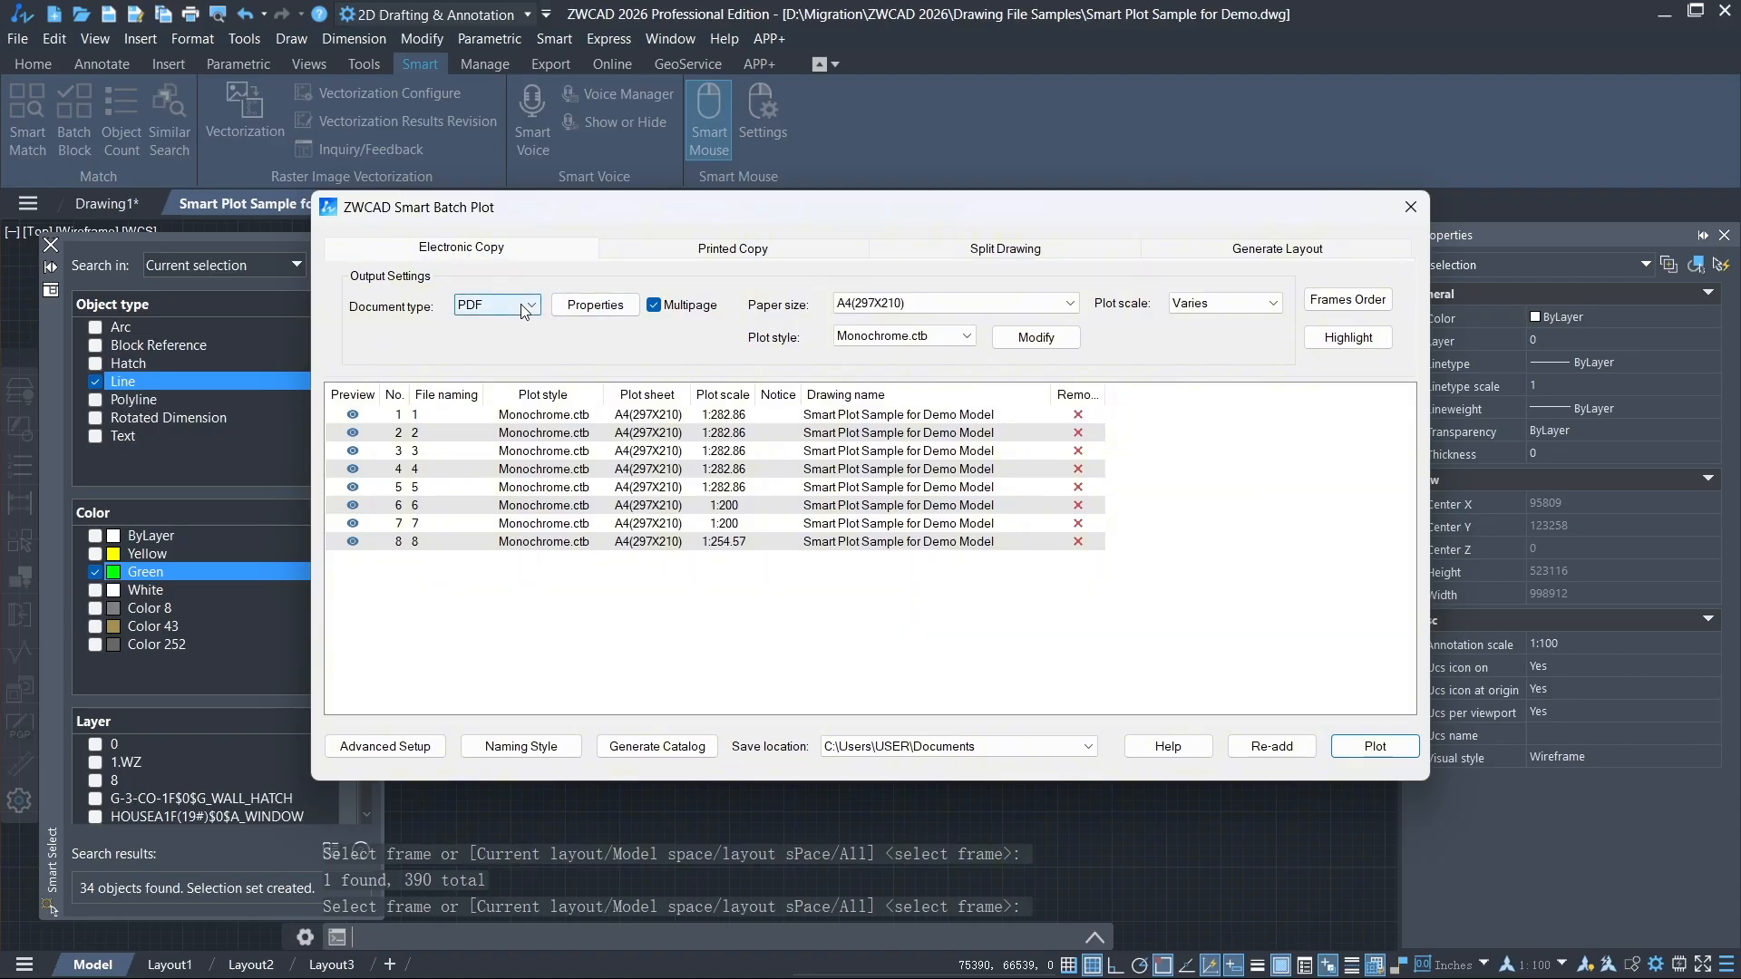
pyautogui.click(1370, 749)
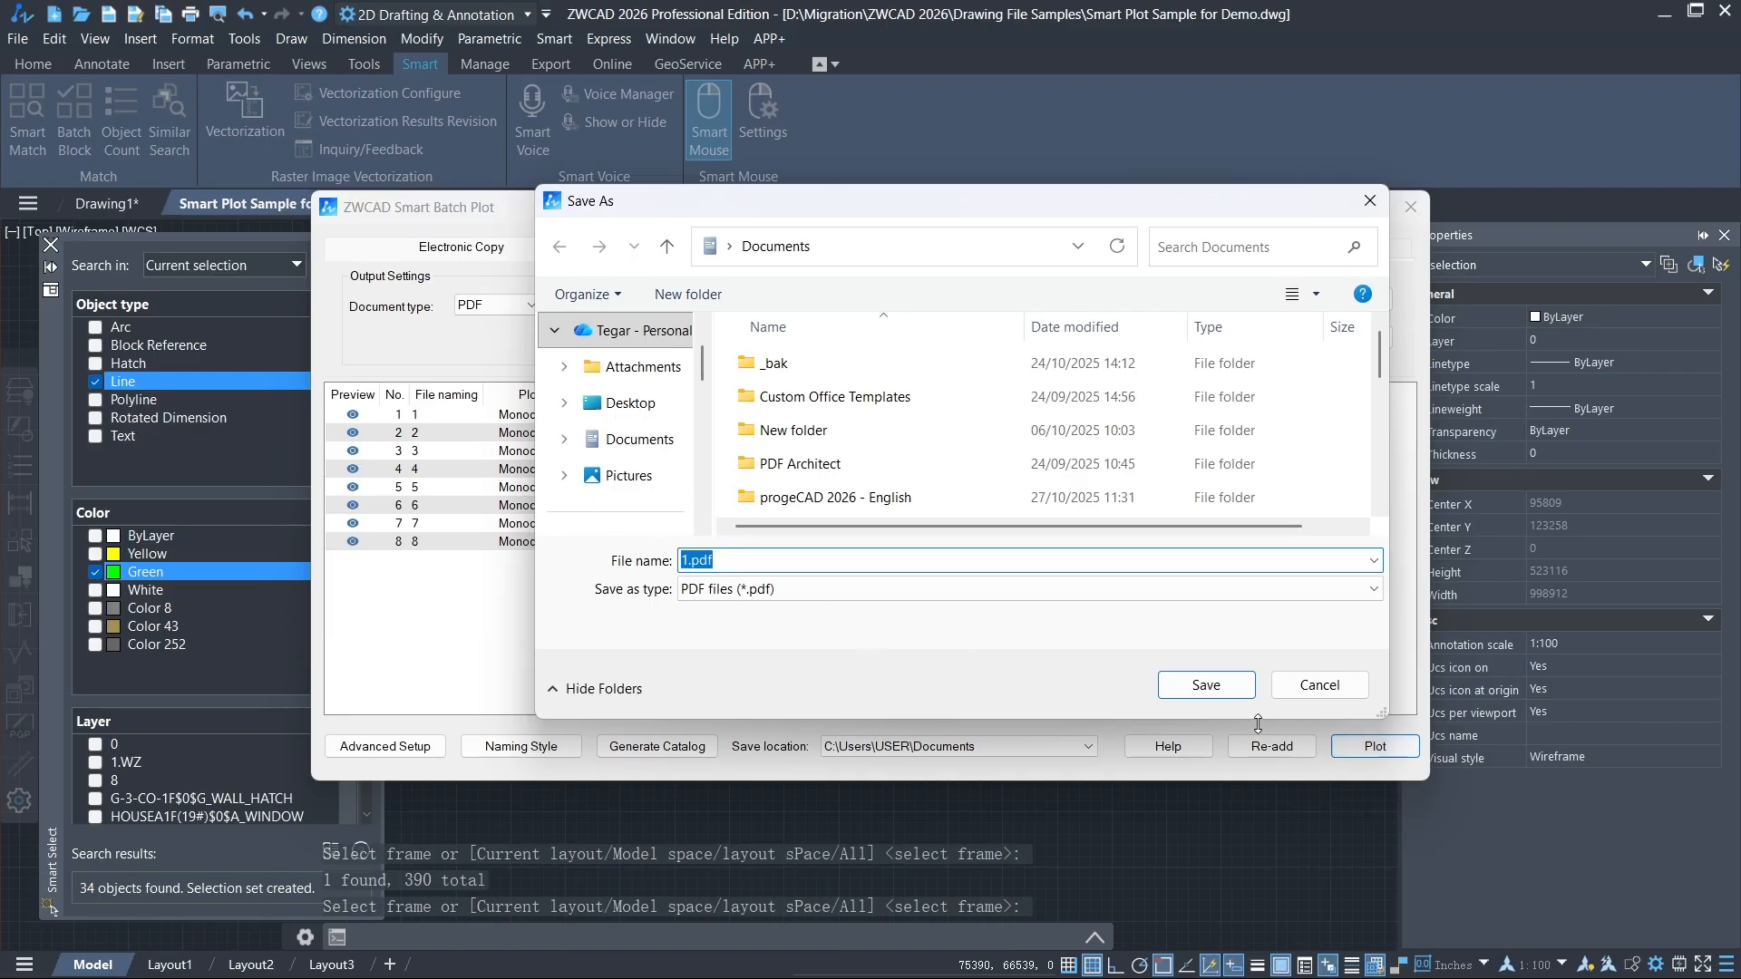
pyautogui.click(1215, 686)
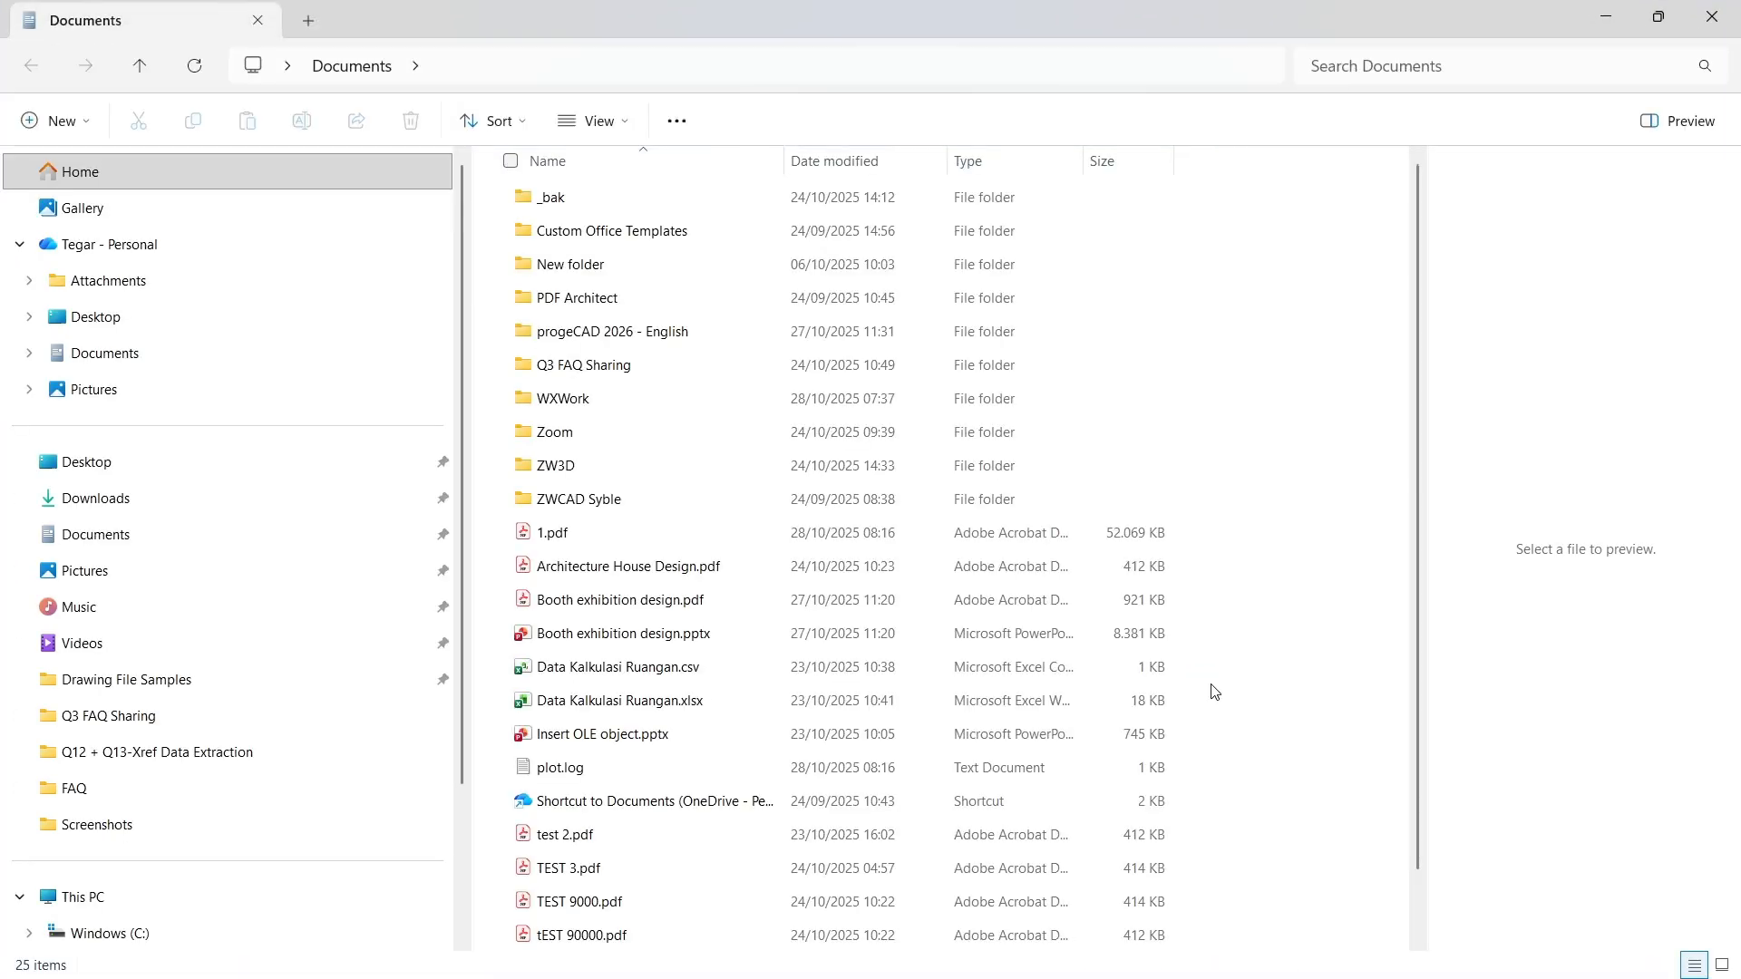
# Open the plotted 1.pdf from the Documents folder and look through its sheets up to the 1st floor key plan.
pyautogui.click(742, 532)
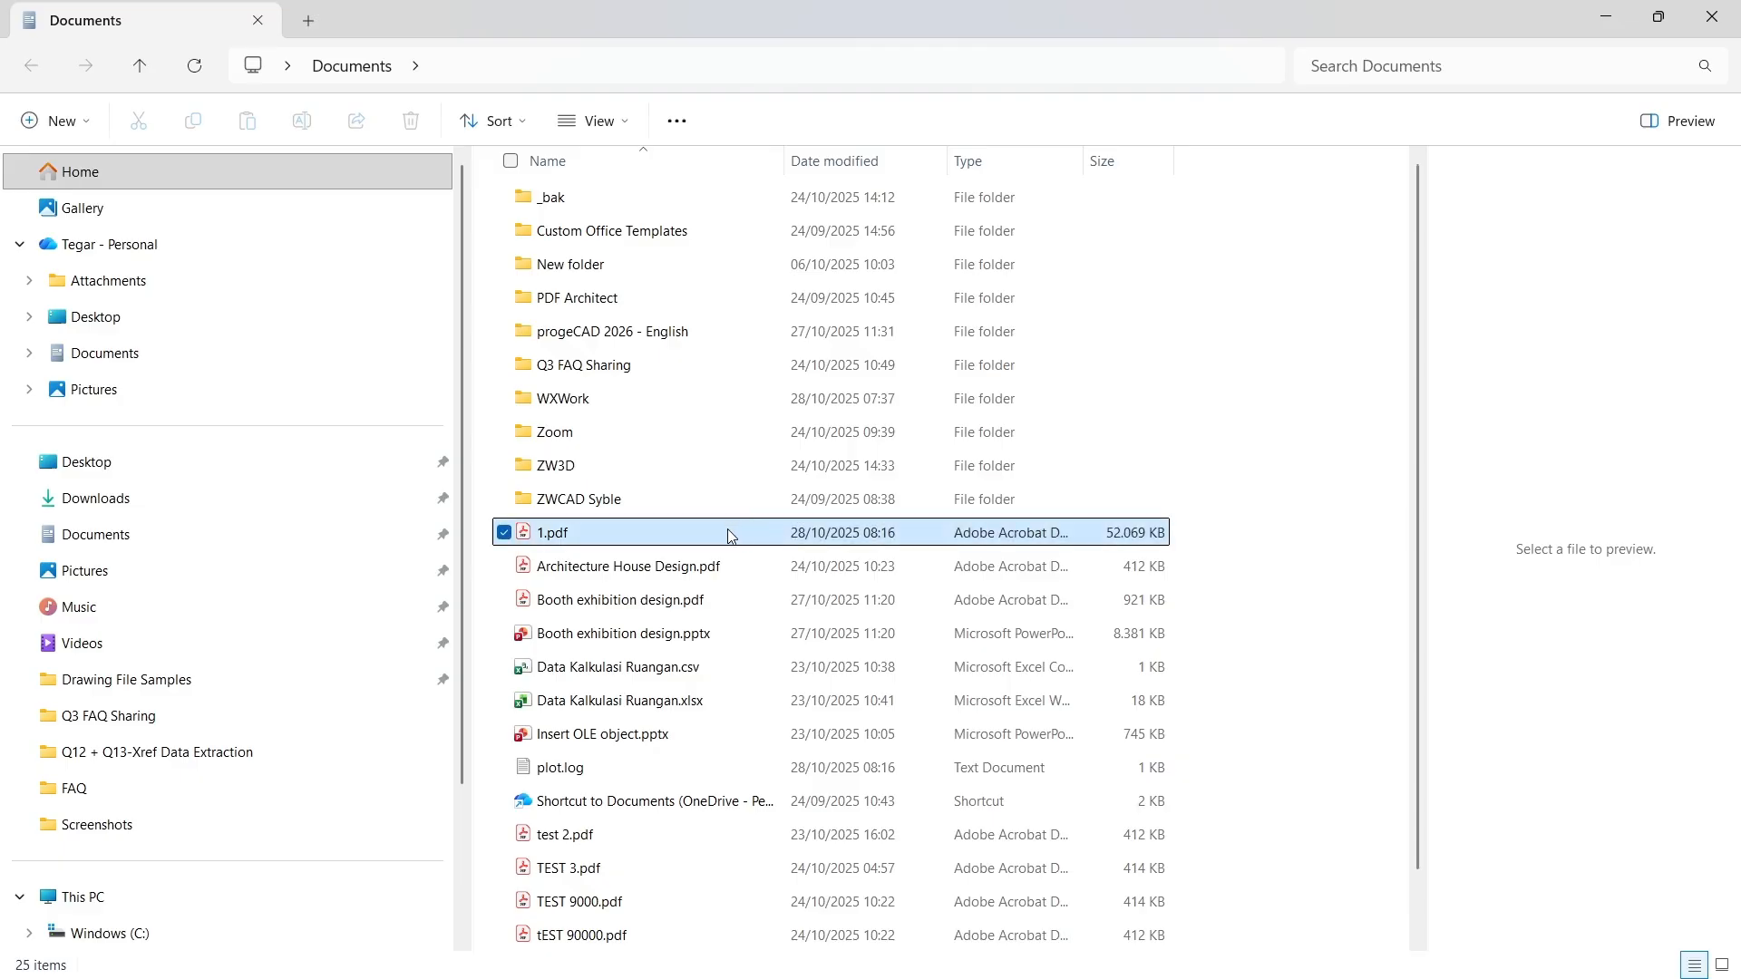
pyautogui.doubleClick(727, 529)
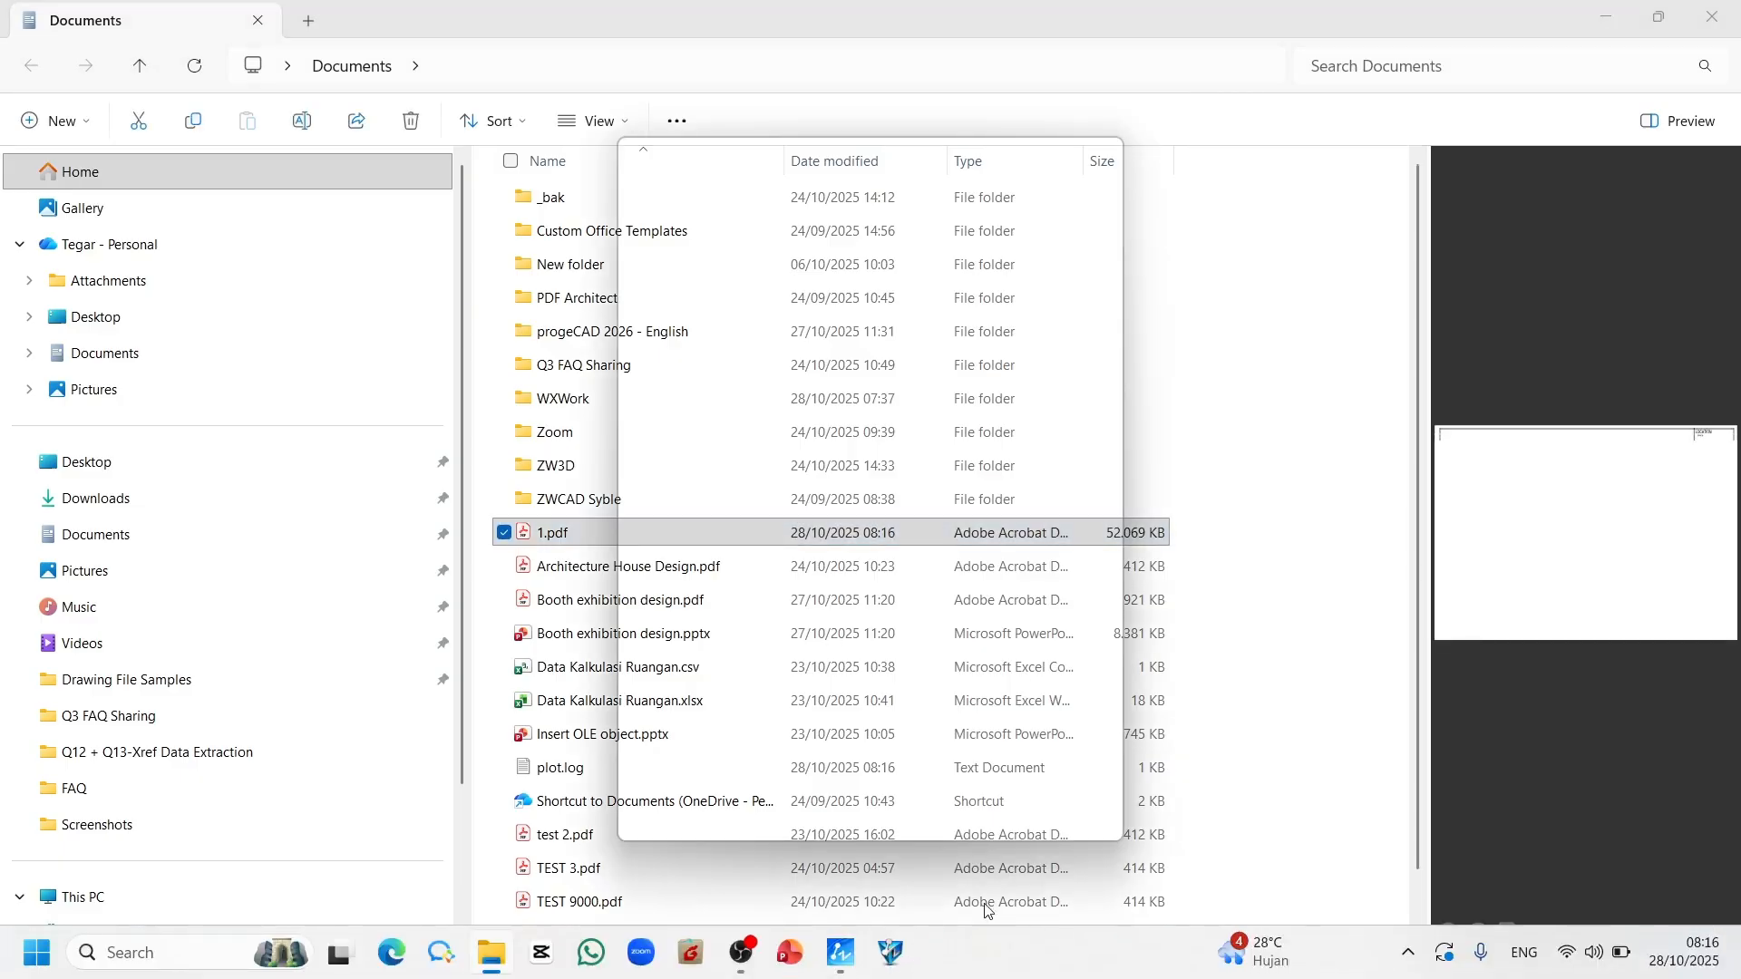
pyautogui.click(943, 808)
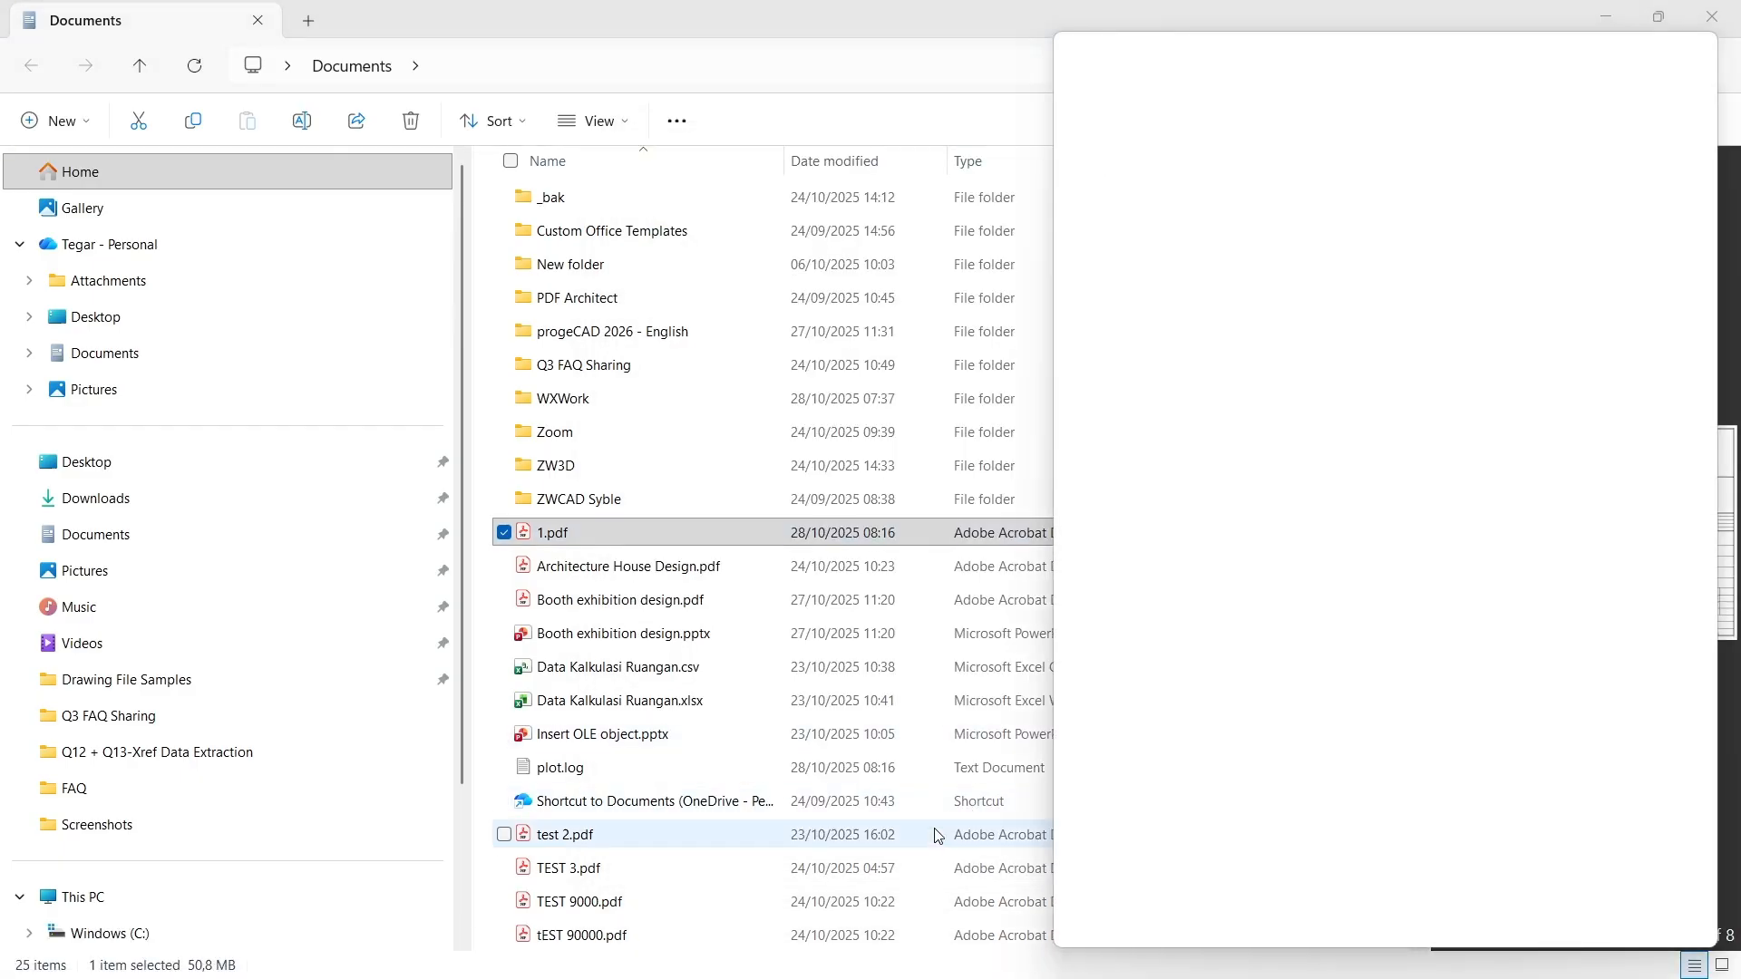
pyautogui.click(1633, 51)
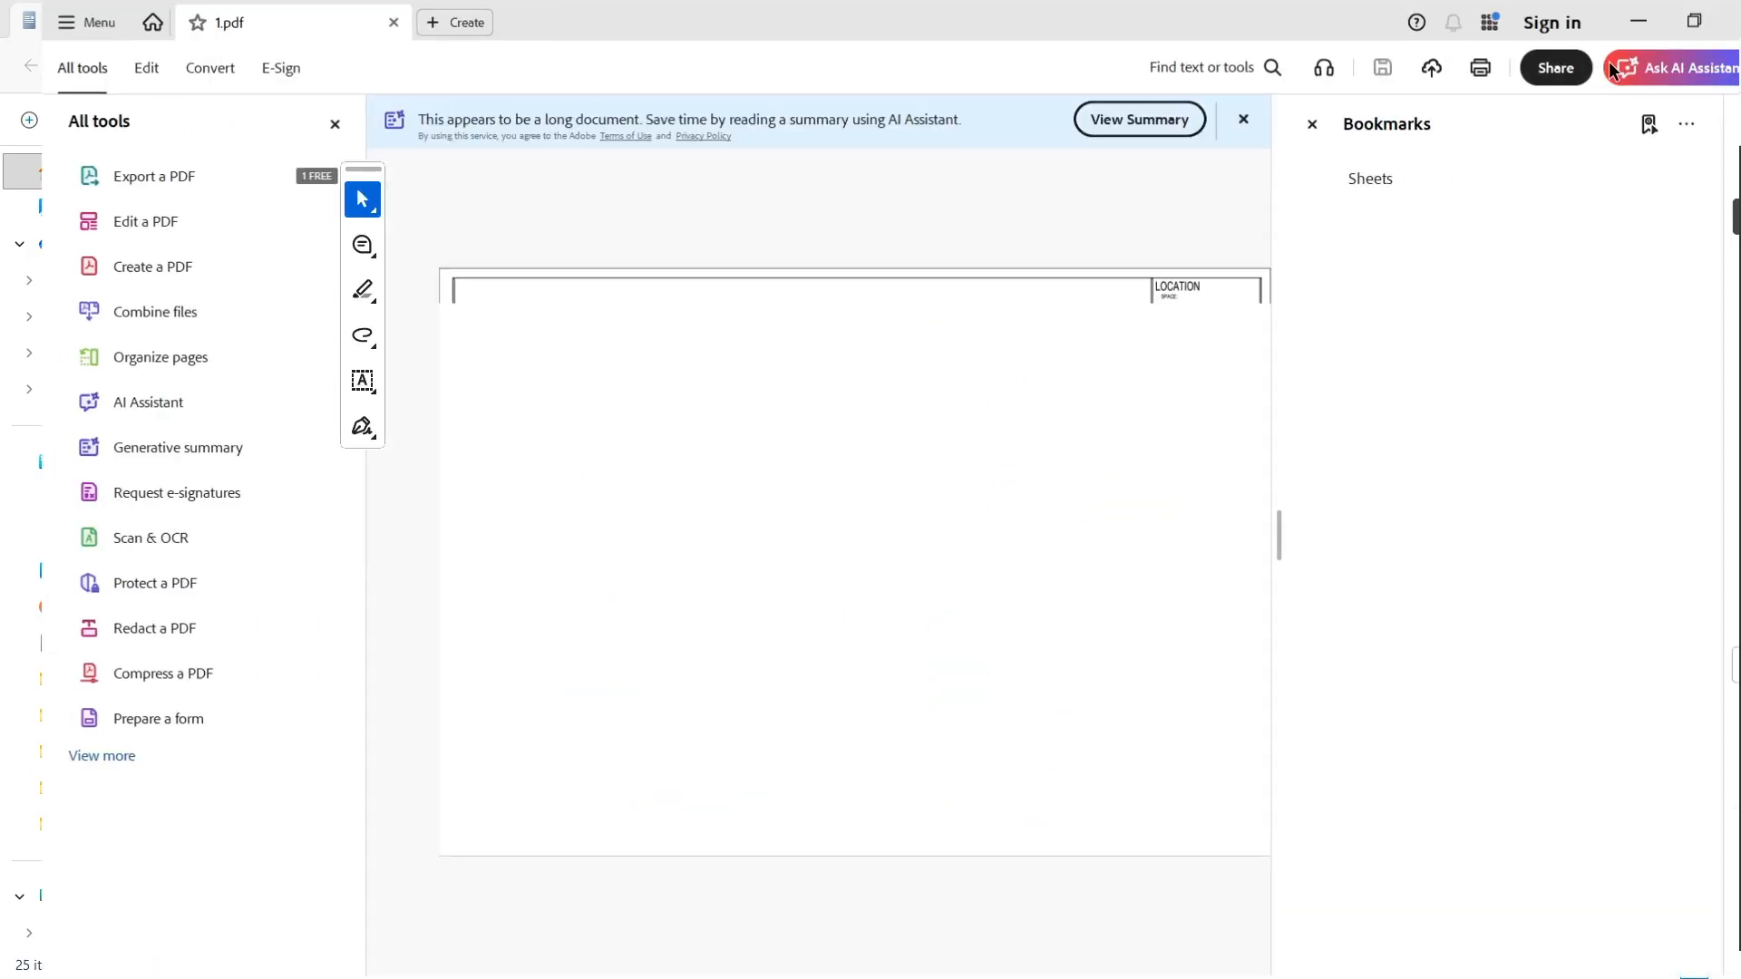
pyautogui.scroll(-4, 1083, 264)
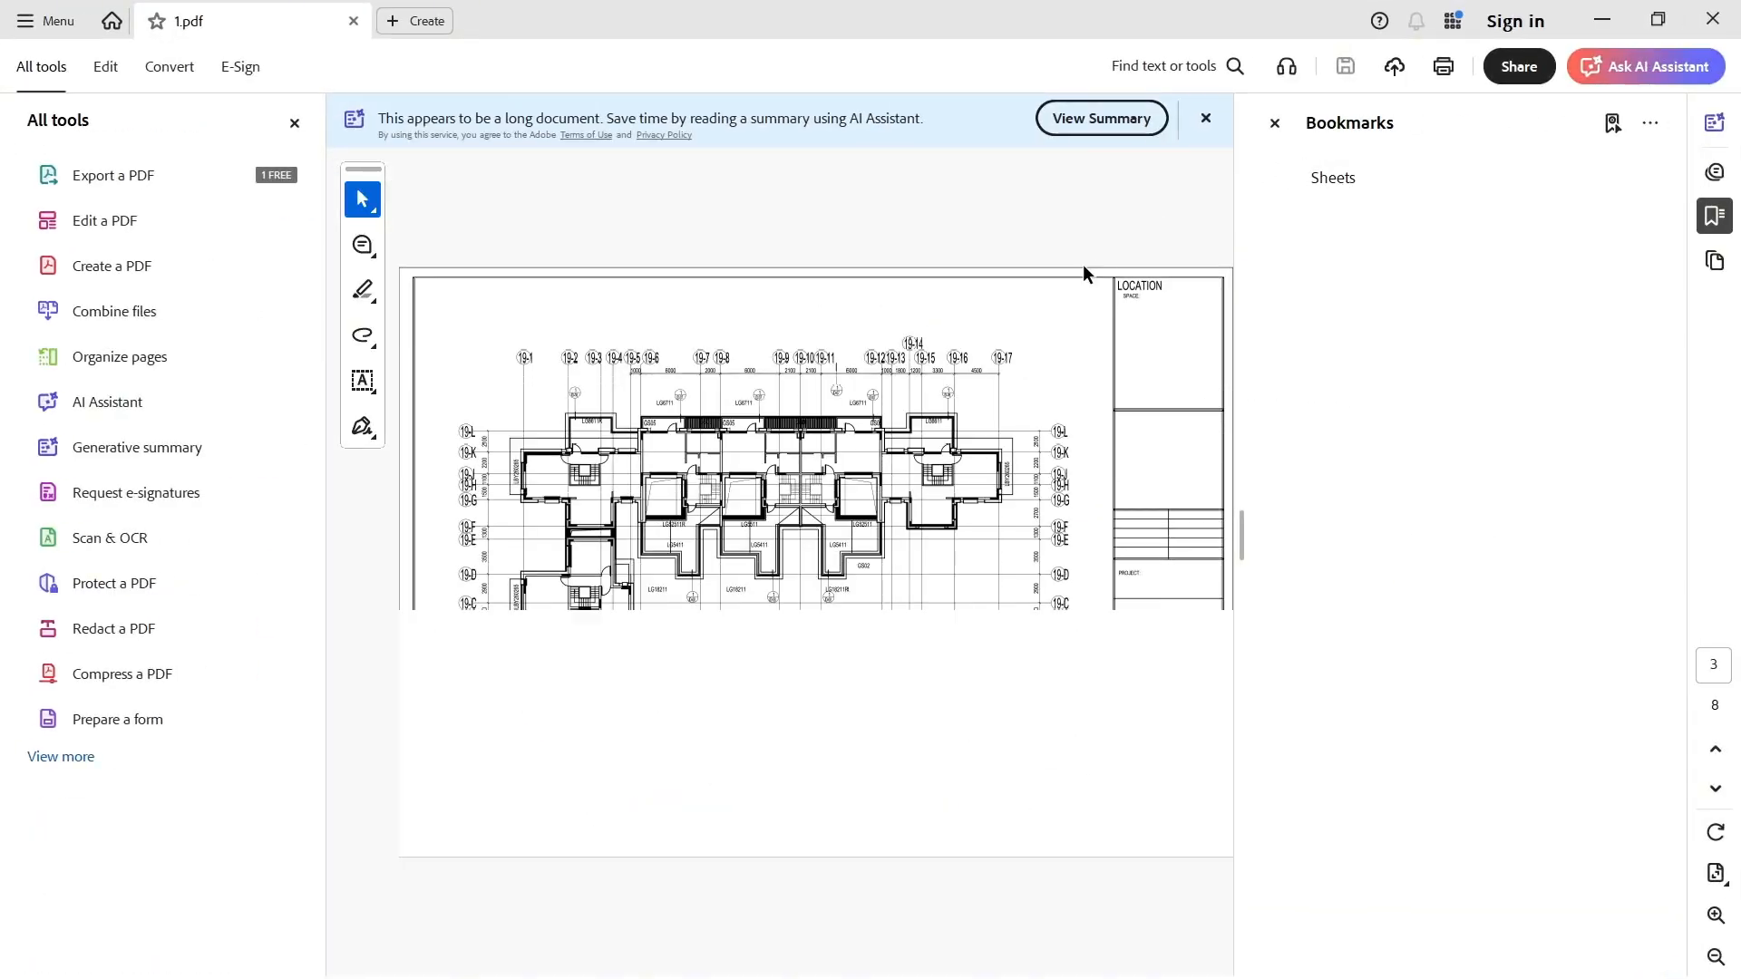
pyautogui.scroll(-1, 1082, 267)
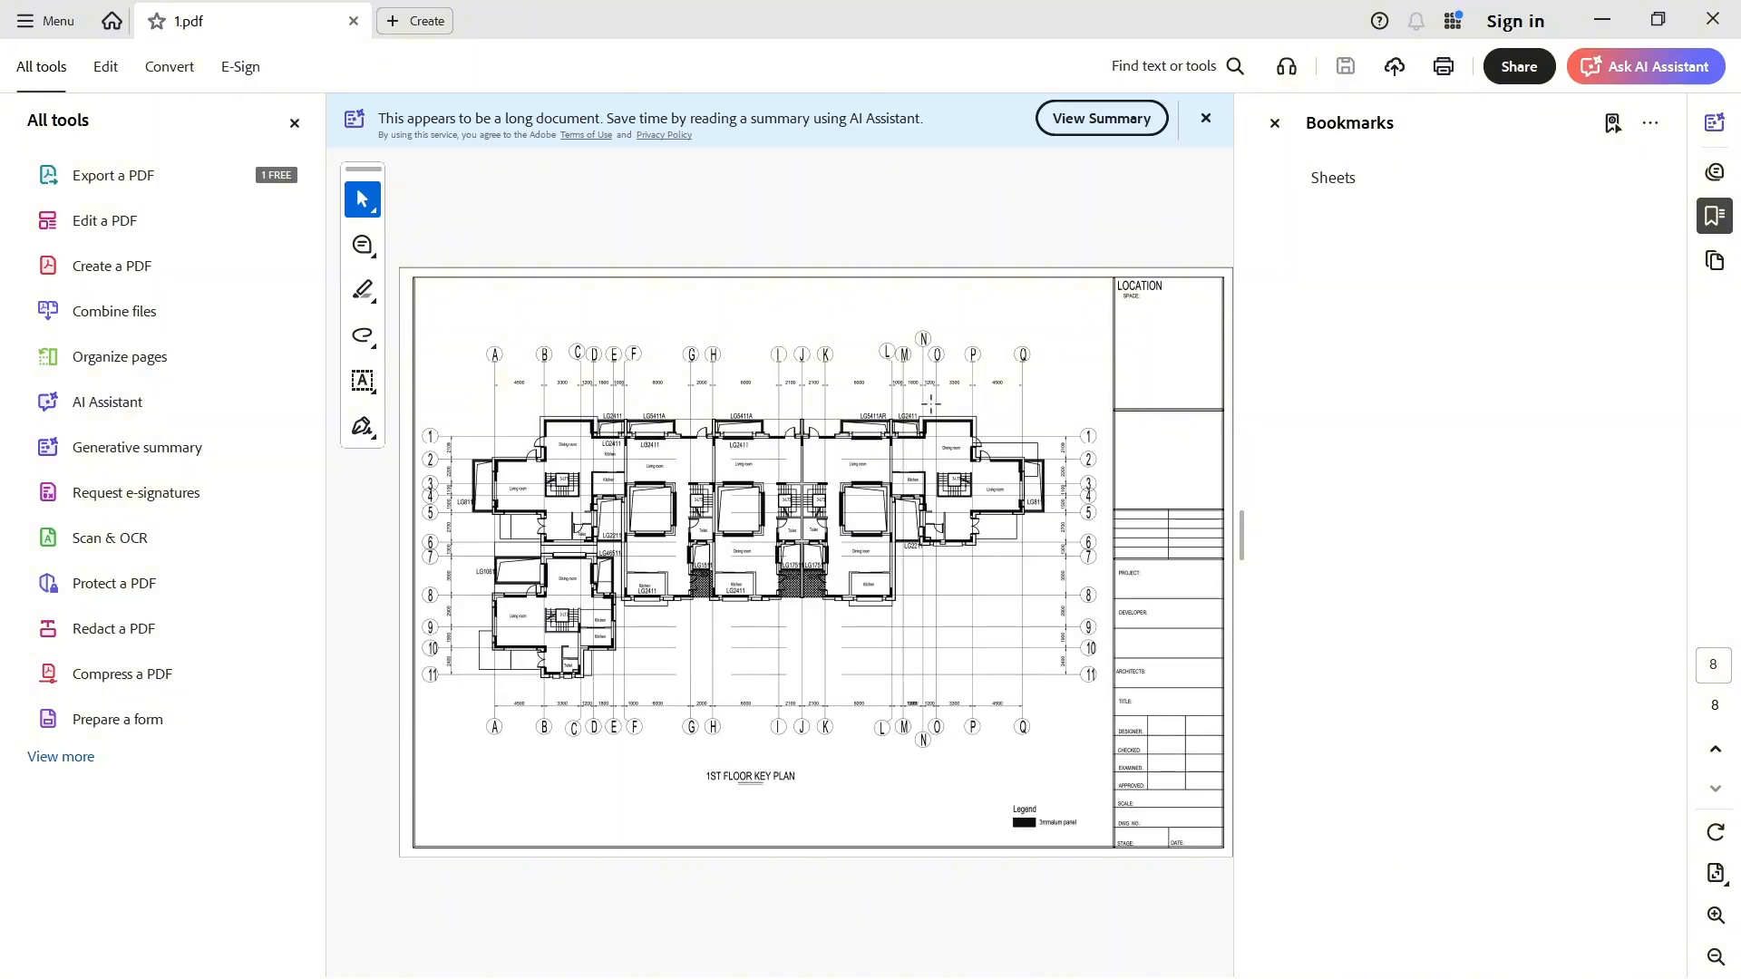
# Minimize the PDF and the Documents folder to return to the Smart Plot Sample for Demo drawing in ZWCAD.
pyautogui.click(1604, 12)
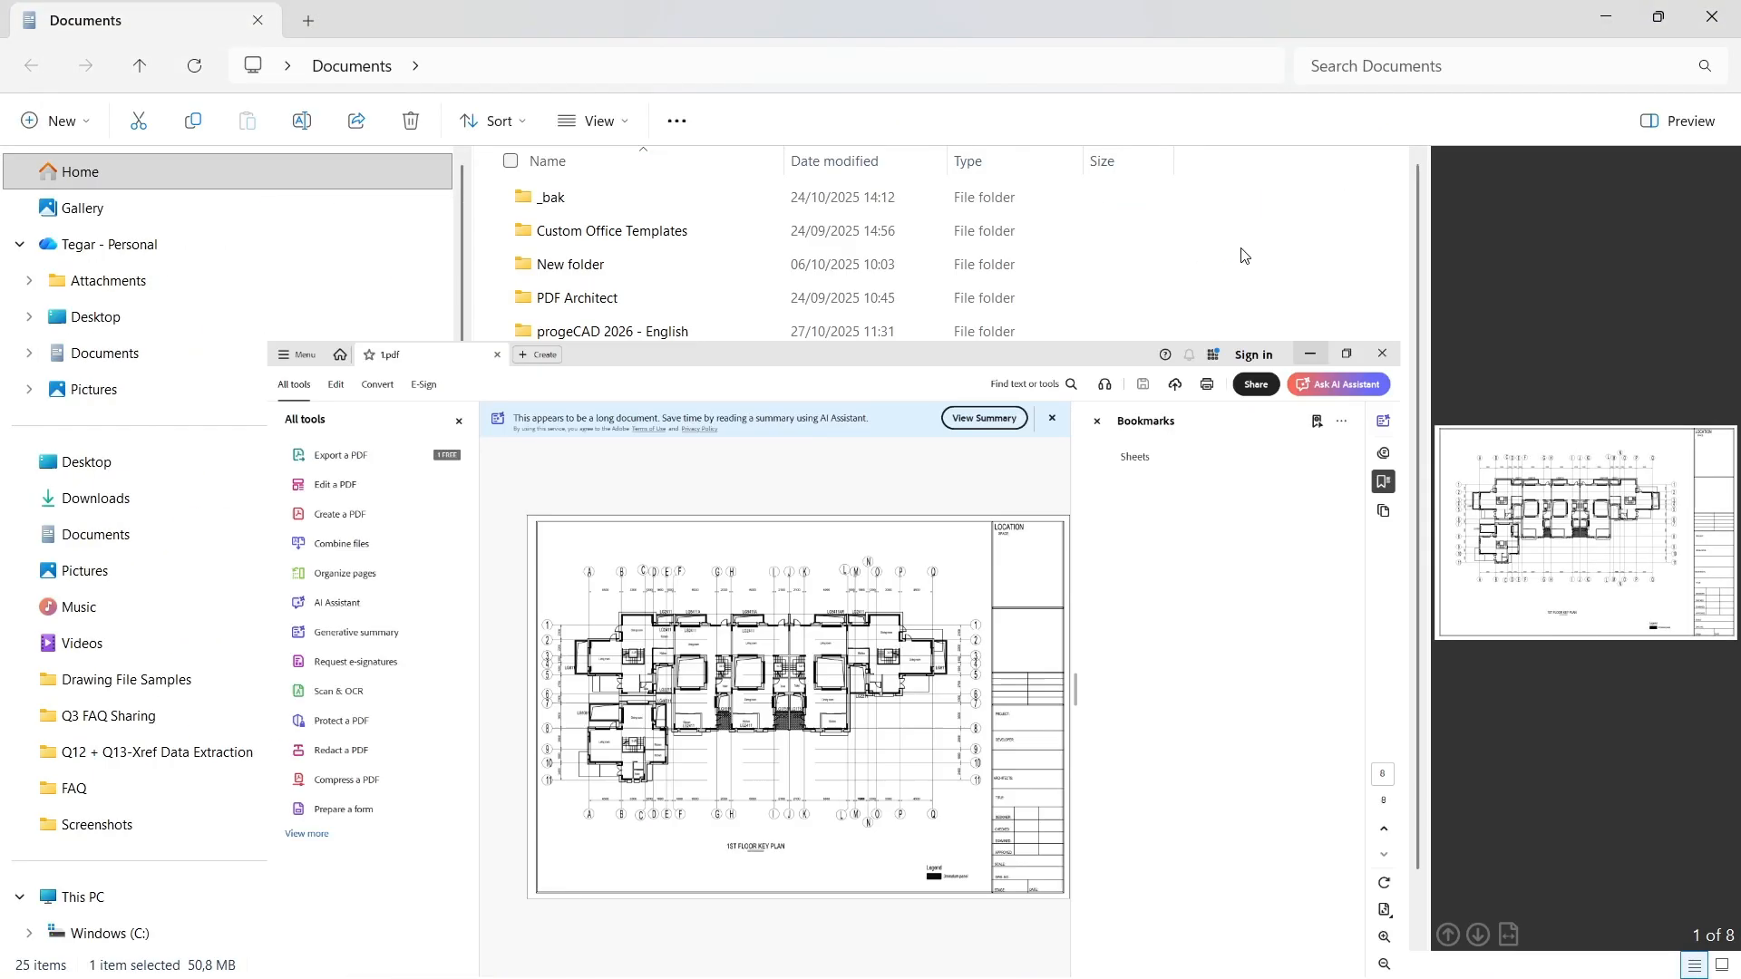
pyautogui.click(1616, 11)
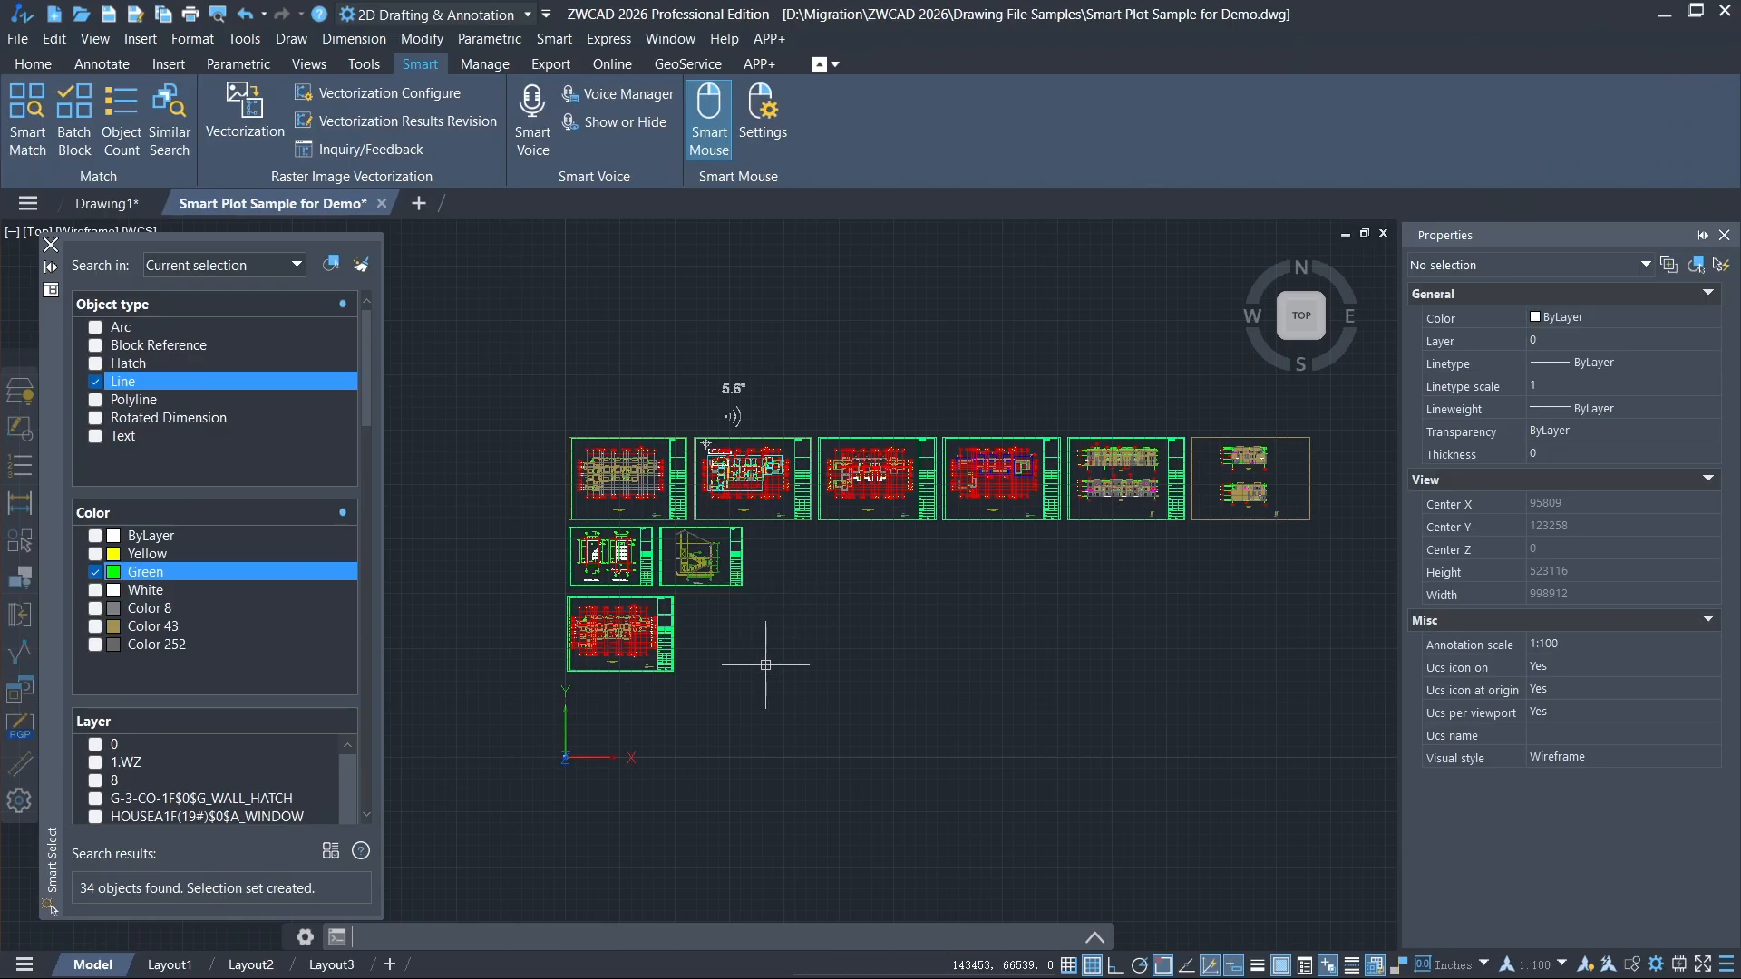
pyautogui.scroll(2, 759, 667)
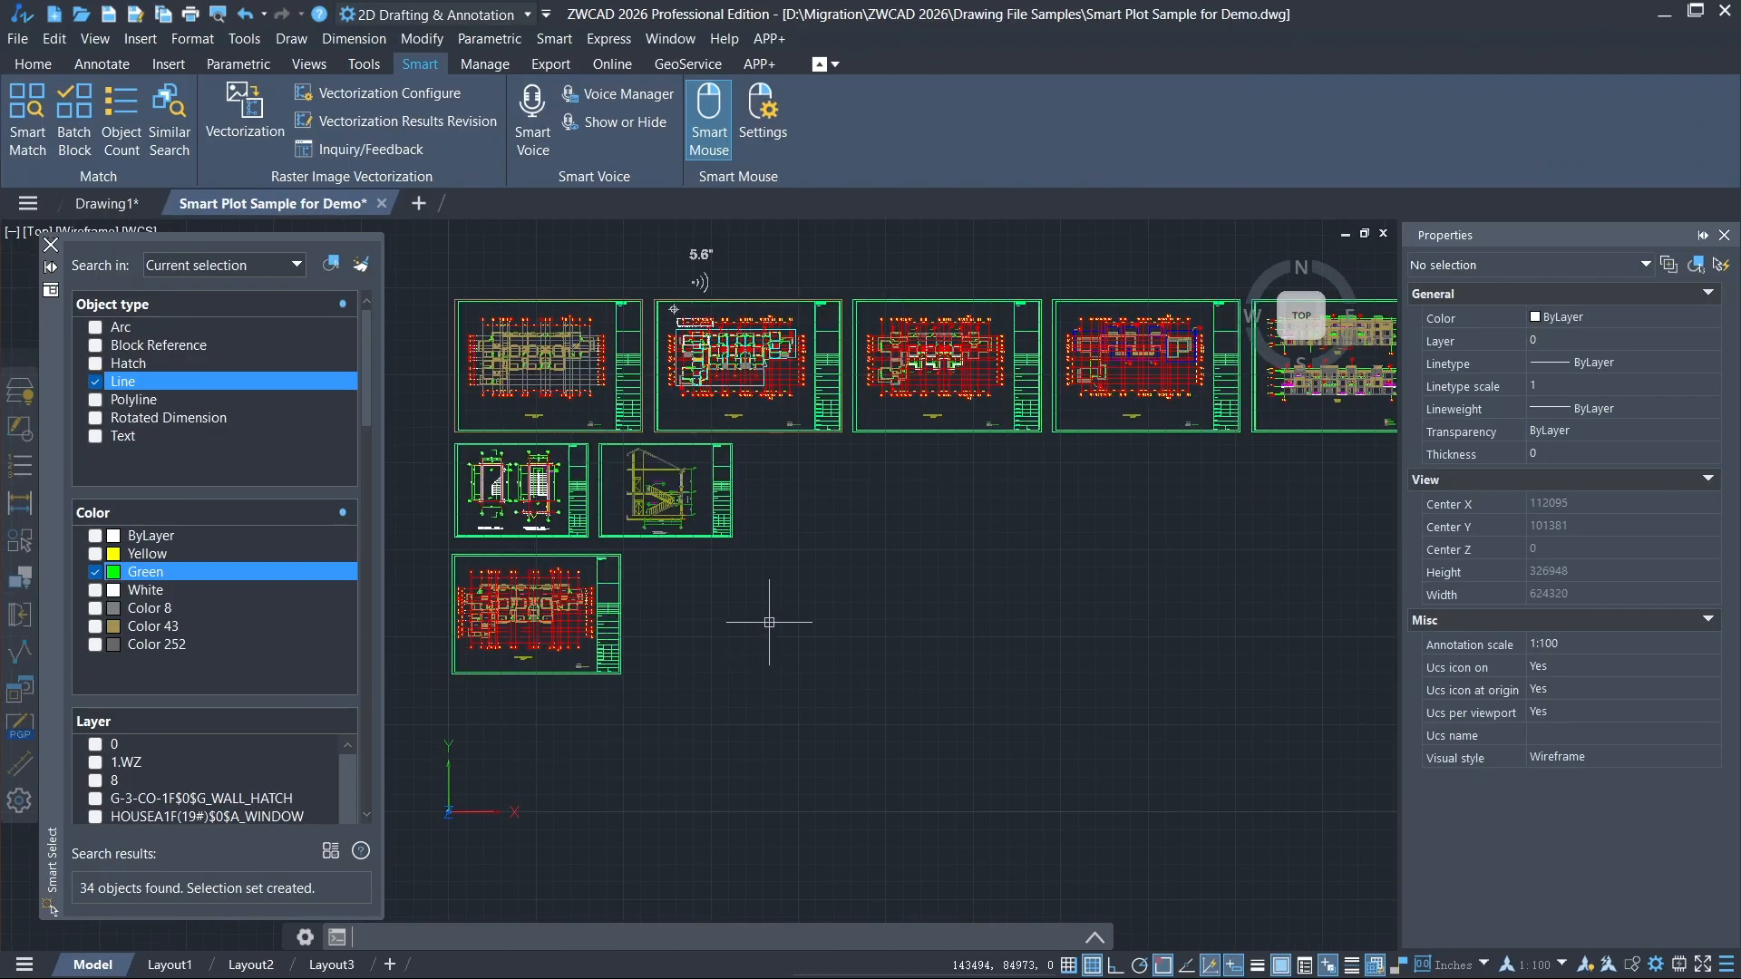